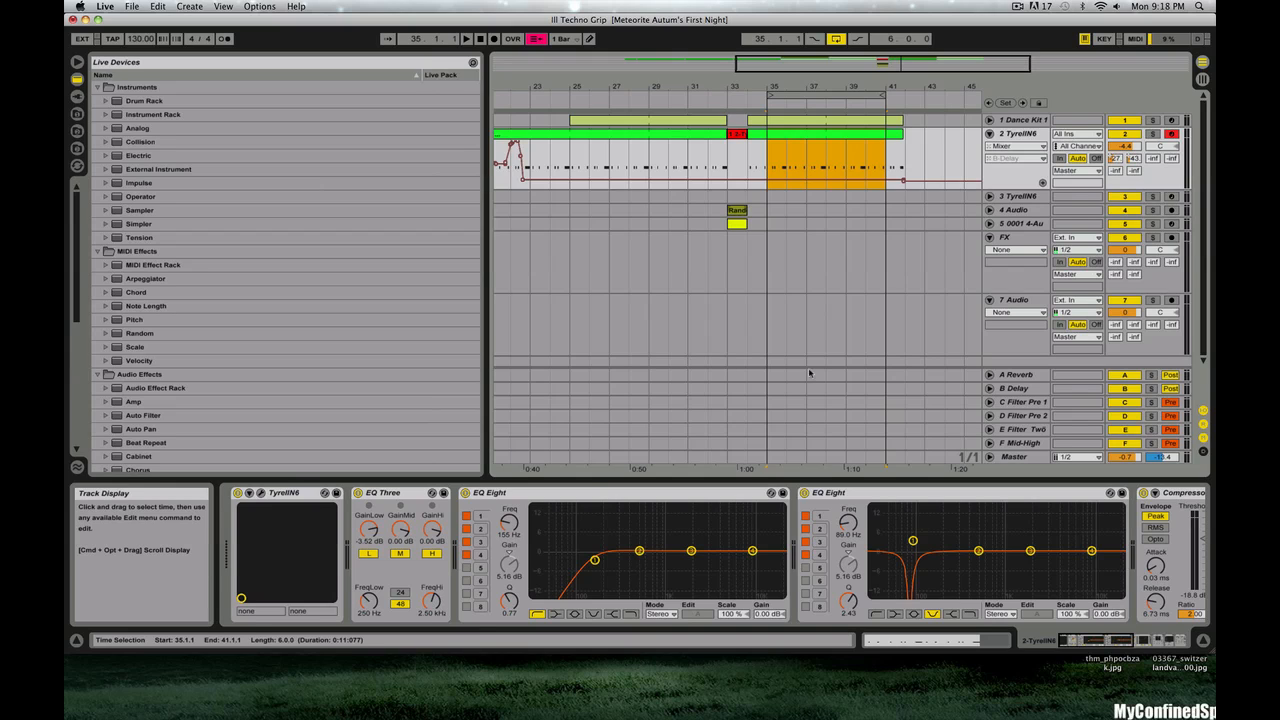
- Unfold the Dance Kit 1 track and examine the devices in its Mids chain
left_click(989, 120)
left_click(1020, 122)
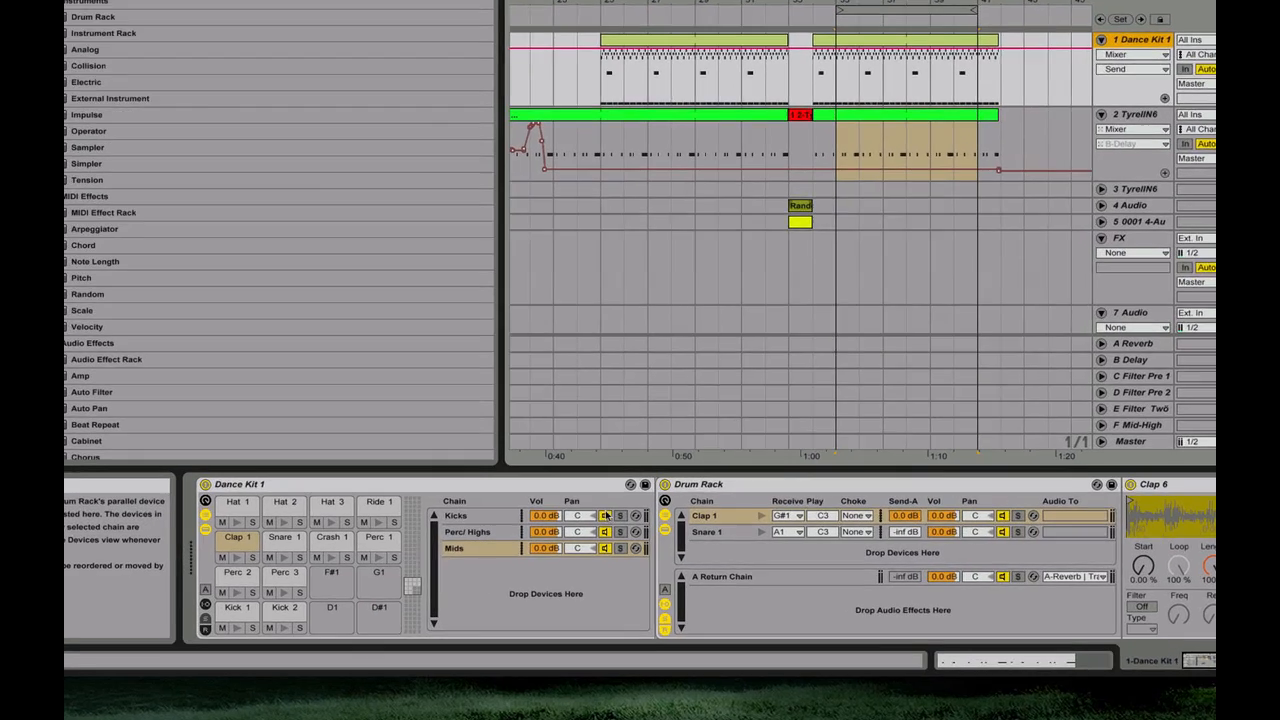
scroll(532, 572, "right", 8)
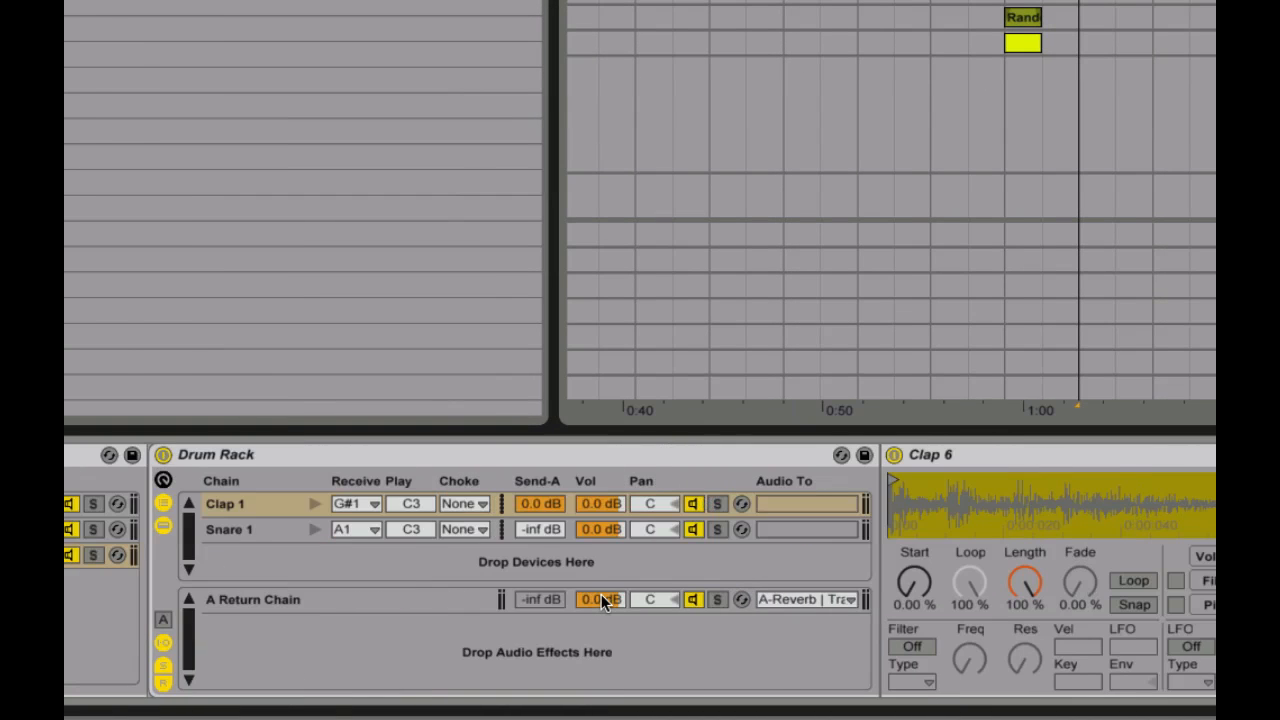
scroll(601, 598, "right", 10)
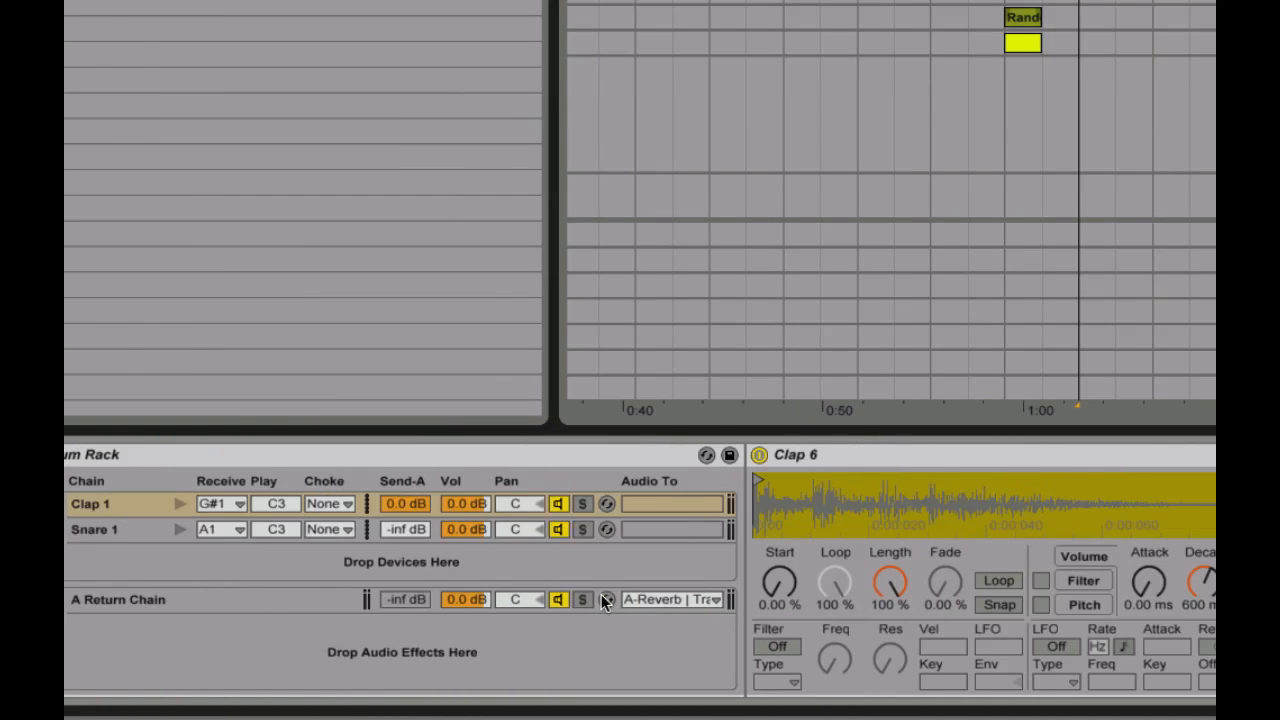
scroll(588, 556, "right", 4)
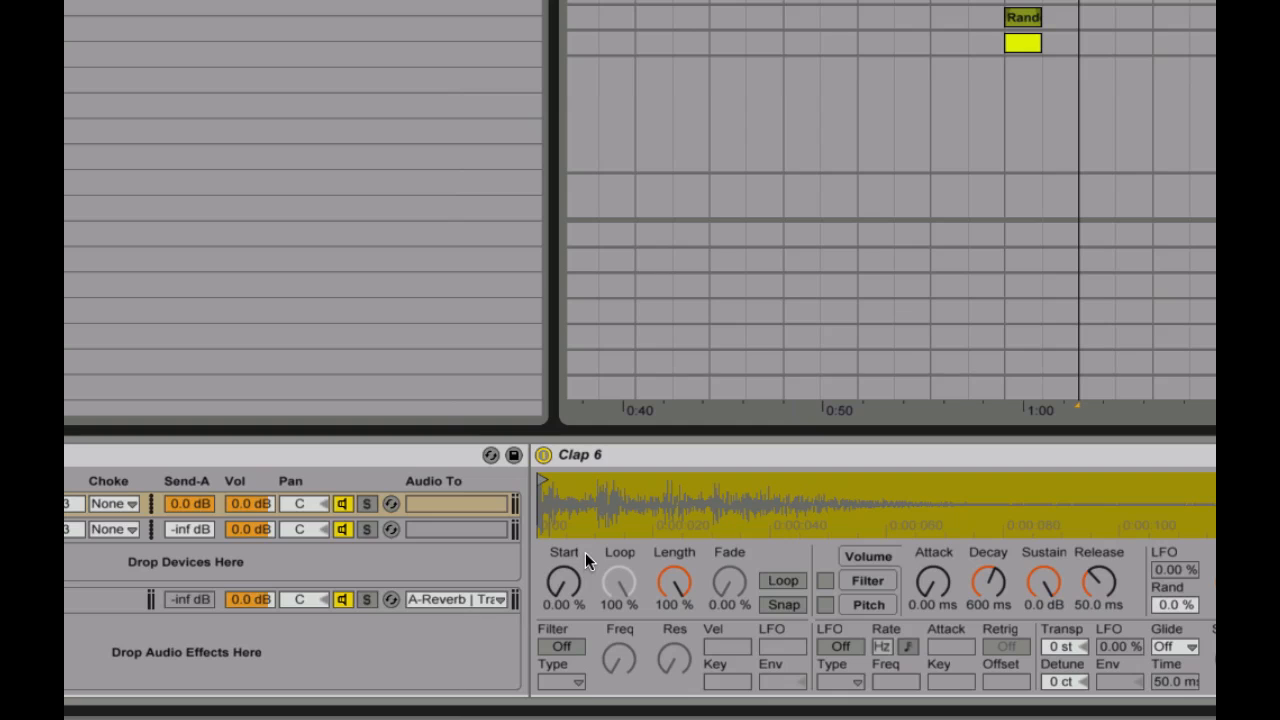
scroll(585, 552, "left", 15)
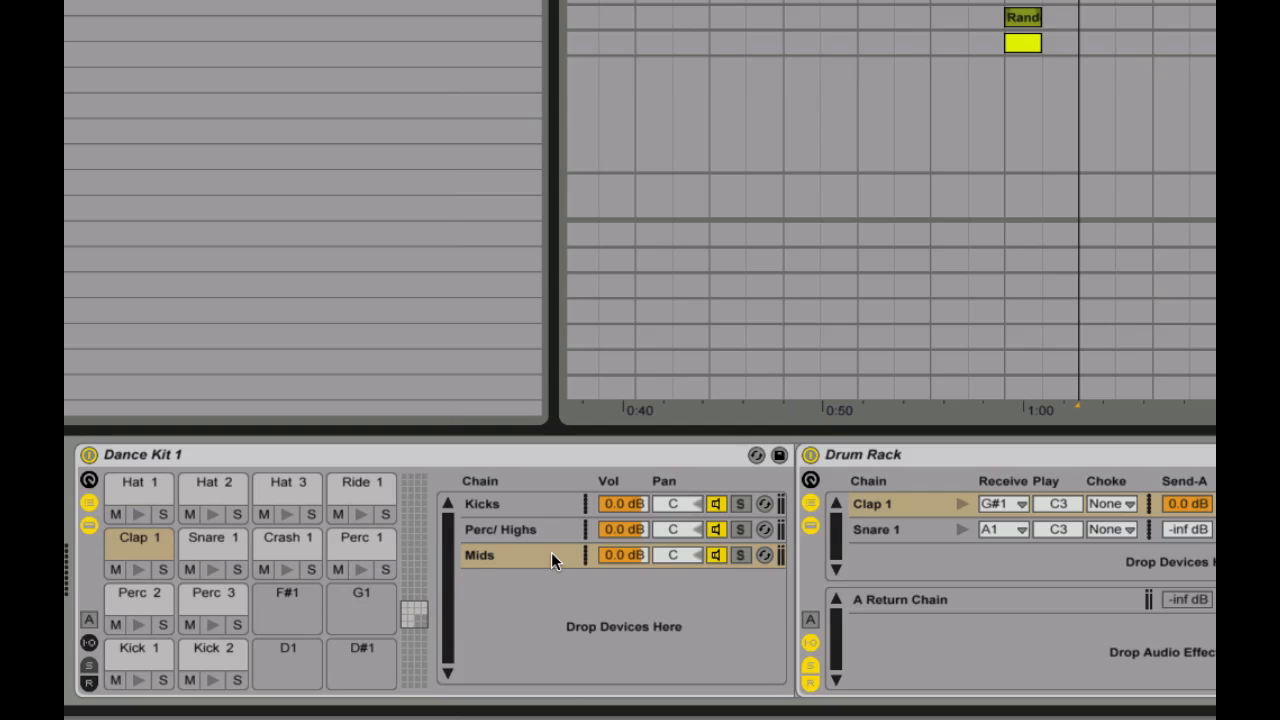
scroll(583, 553, "right", 15)
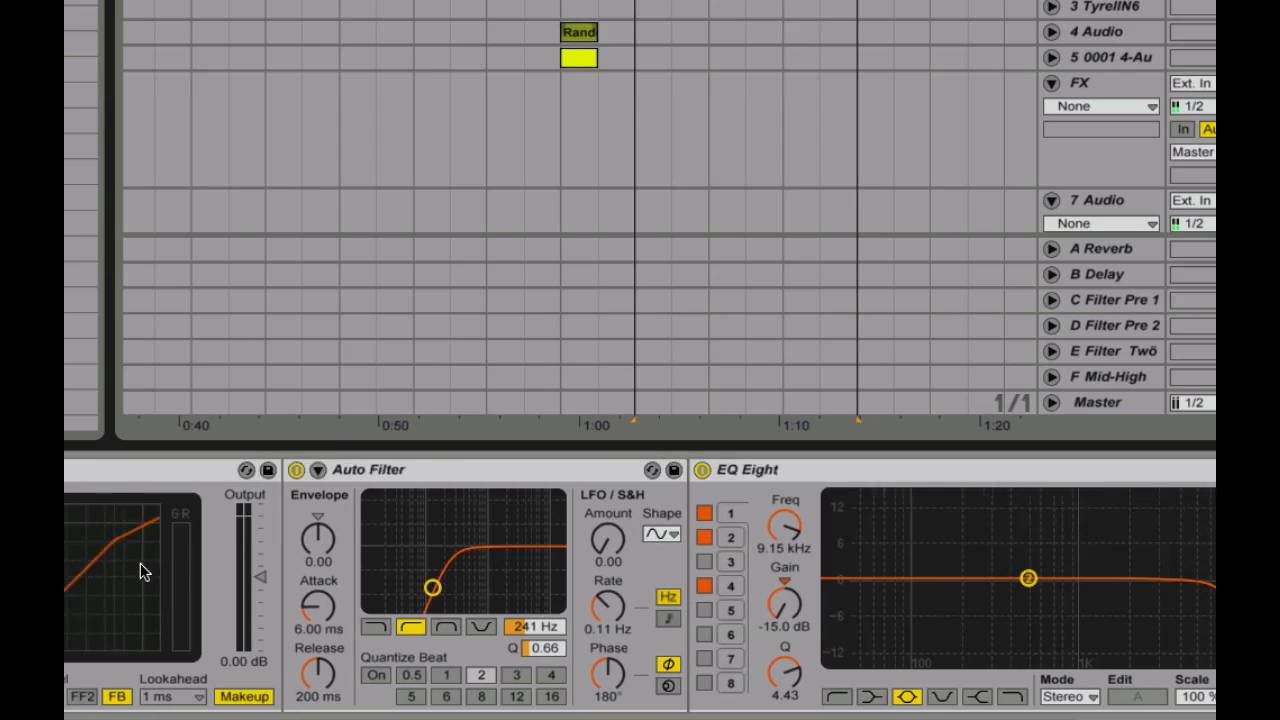
scroll(140, 570, "left", 15)
- Examine the Snare 1, Perc/Highs and Kicks chains, including the Auto Filter and EQ Eight on Kicks
left_click(433, 545)
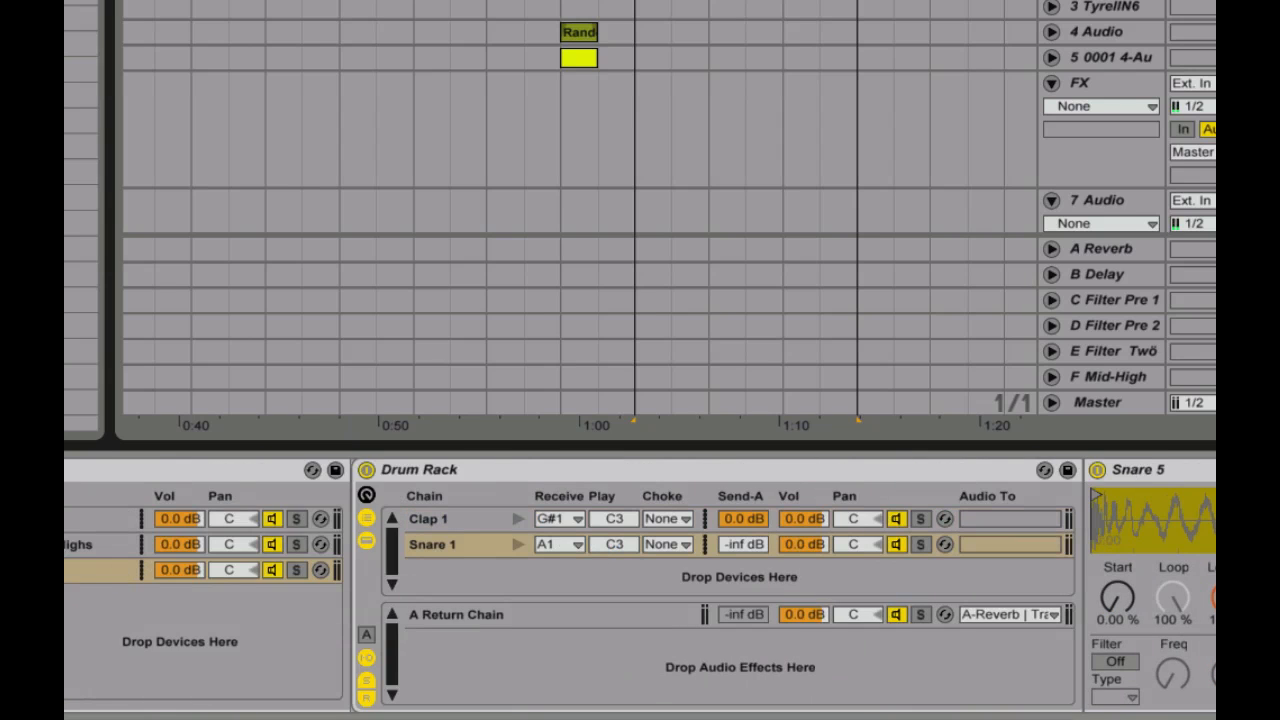
left_click(78, 543)
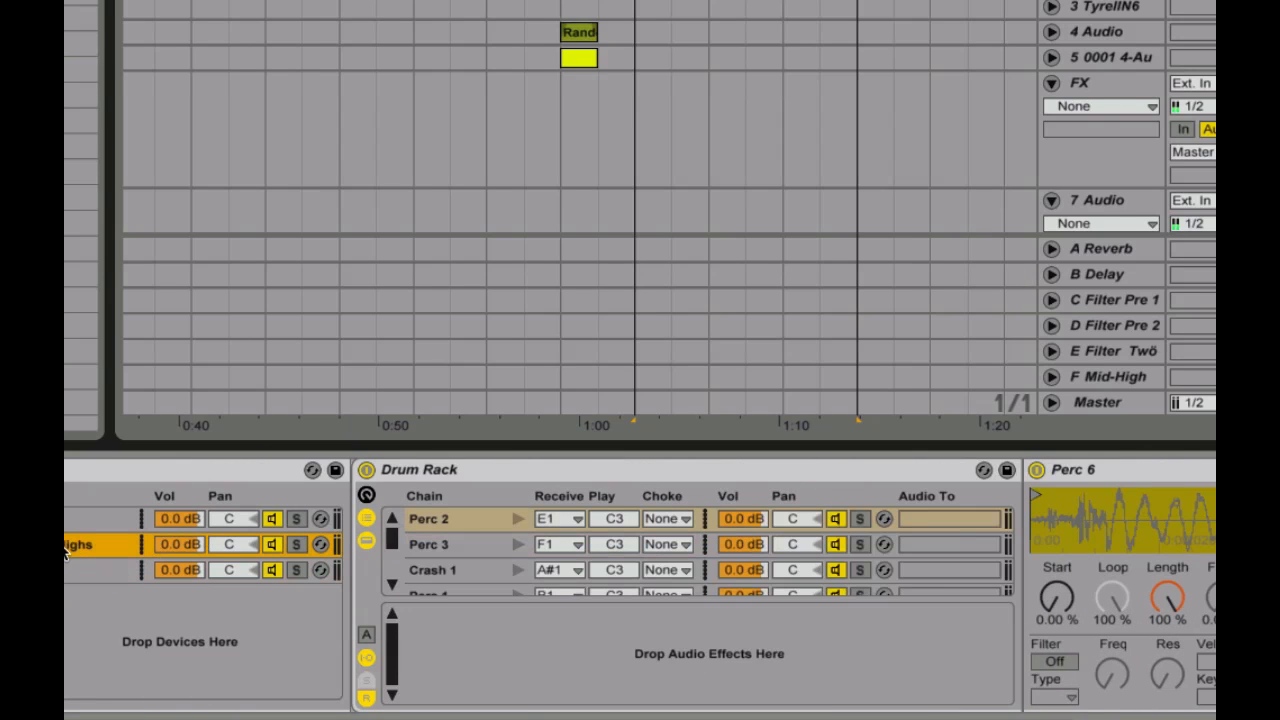
left_click(80, 516)
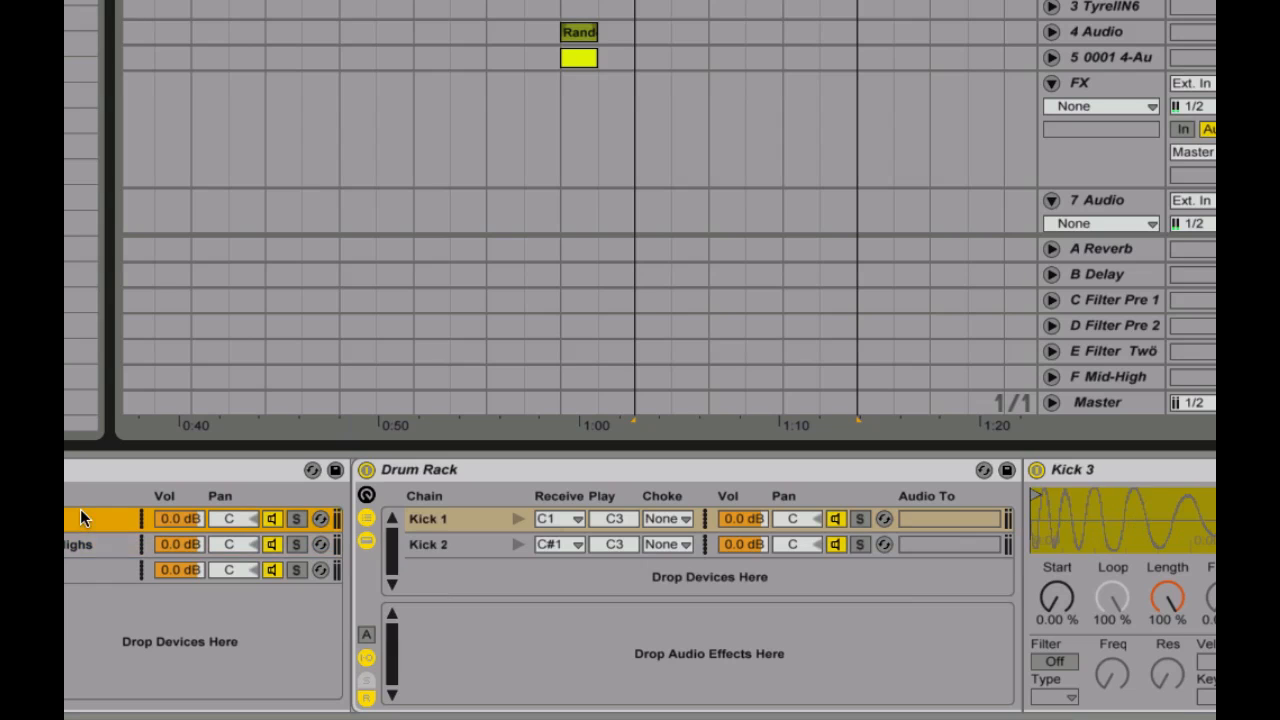
scroll(667, 520, "right", 10)
scroll(651, 514, "right", 6)
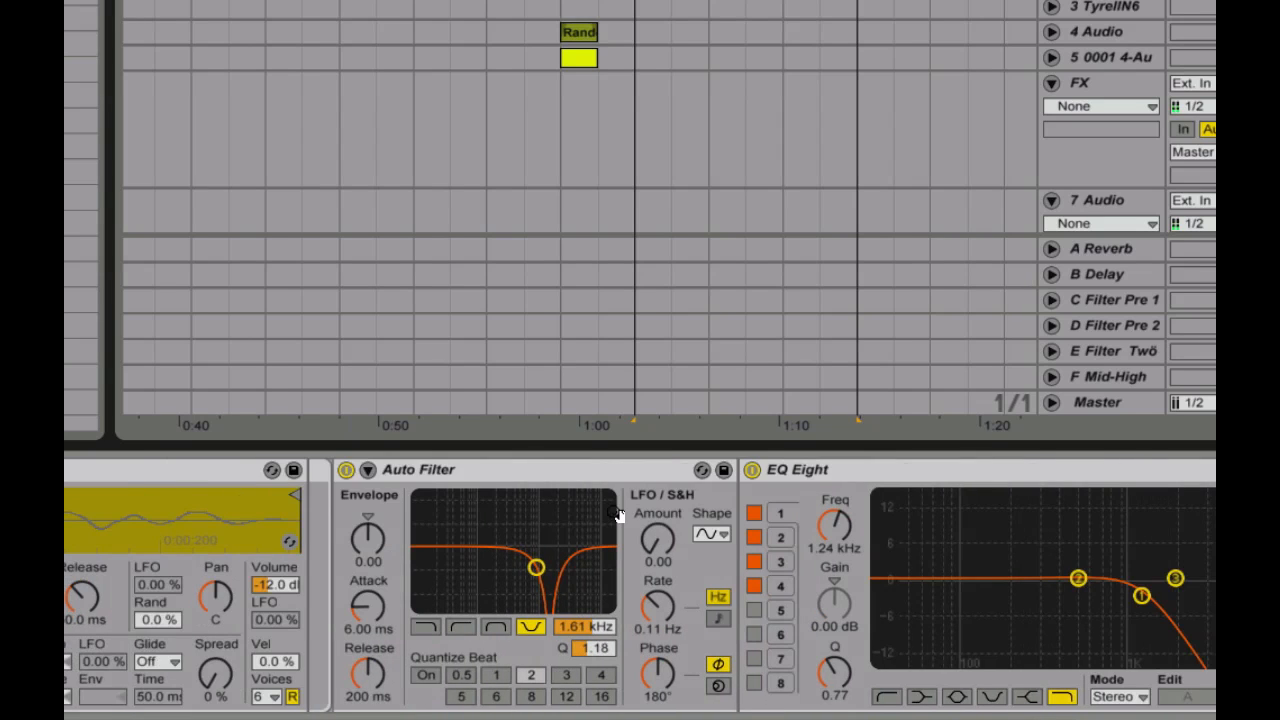
scroll(967, 577, "left", 14)
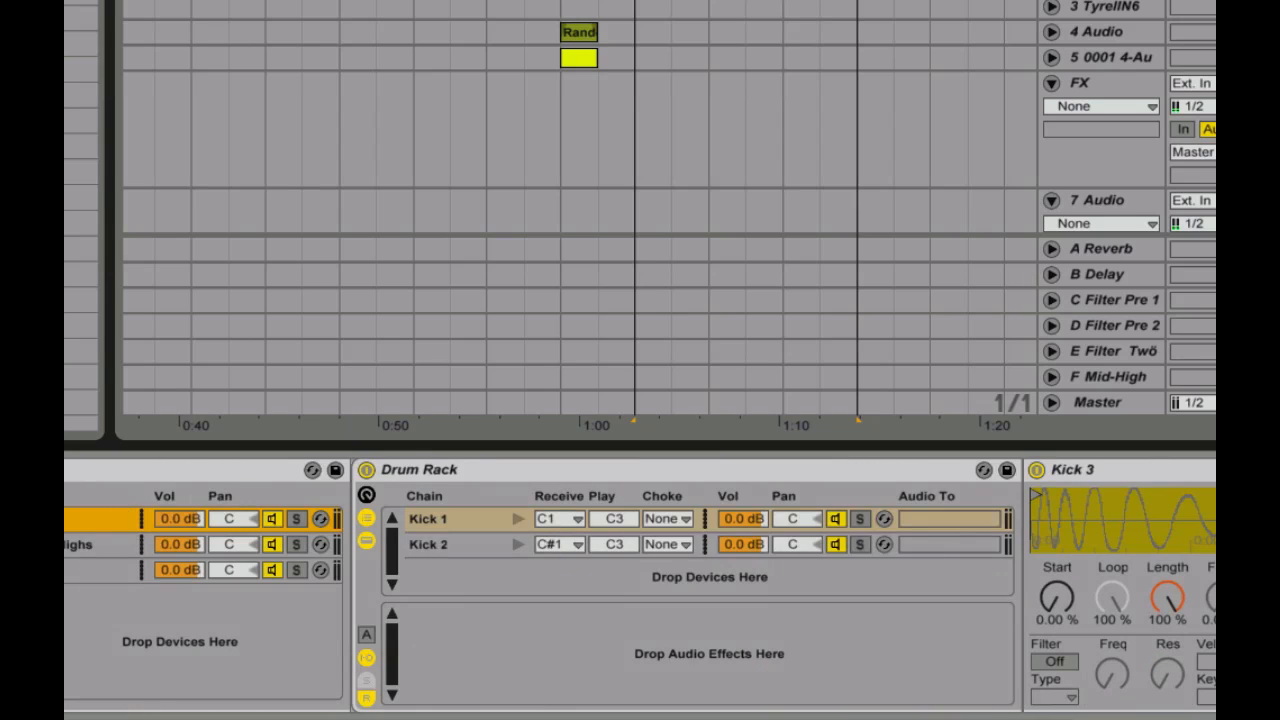
- Deactivate the Auto Filter and EQ Eight on the Kicks chain
left_click(636, 8)
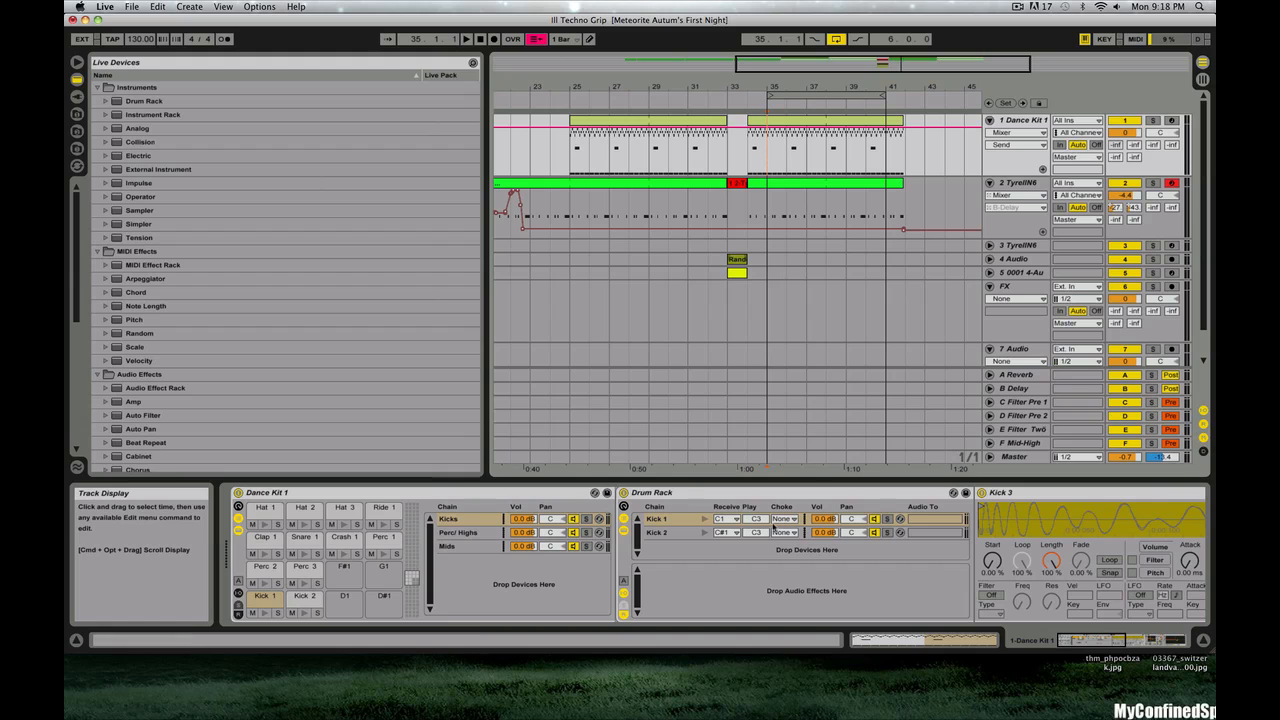
scroll(668, 495, "right", 10)
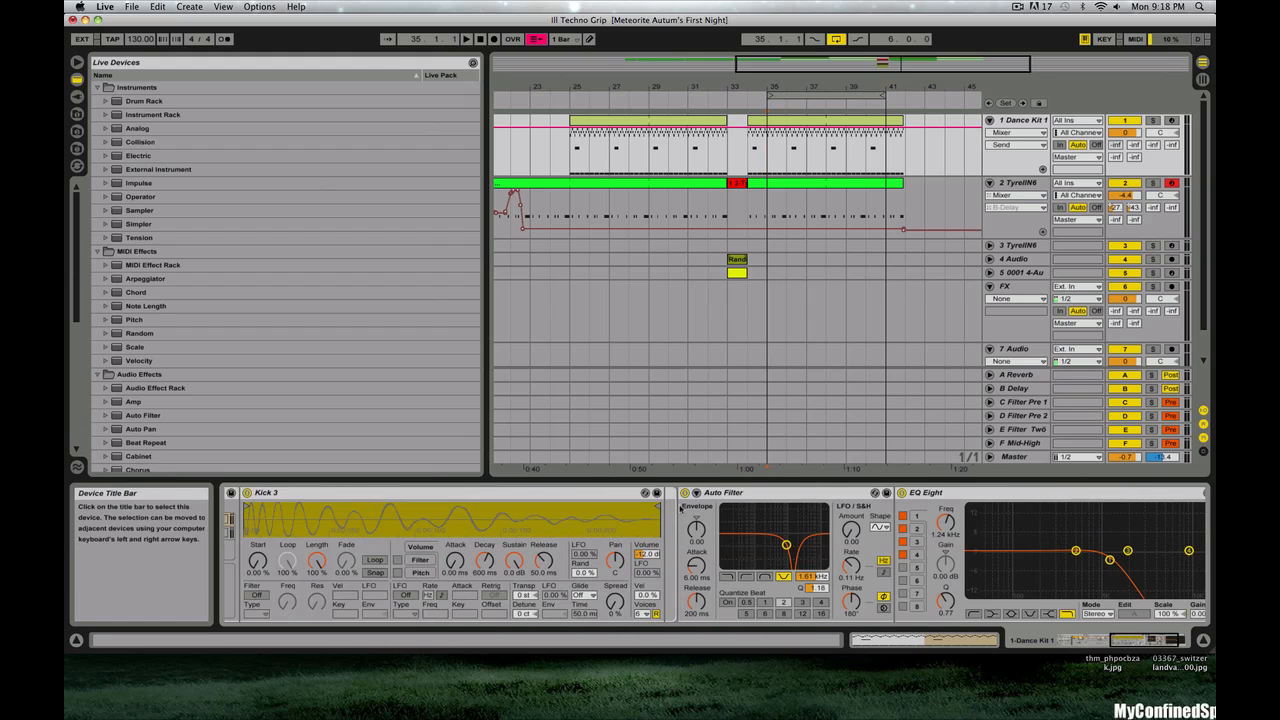
left_click(914, 492)
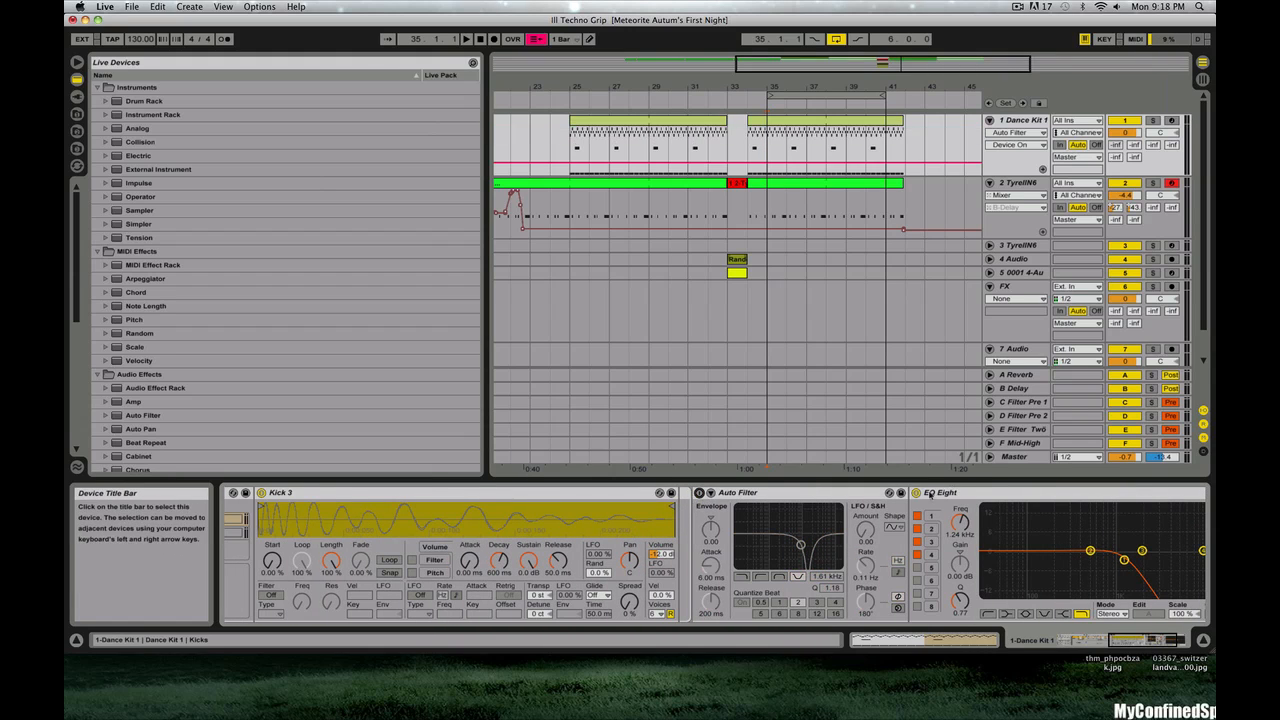
- Deactivate the Auto Filter, EQ Eight and Compressor on the Perc/Highs chain
scroll(584, 501, "left", 10)
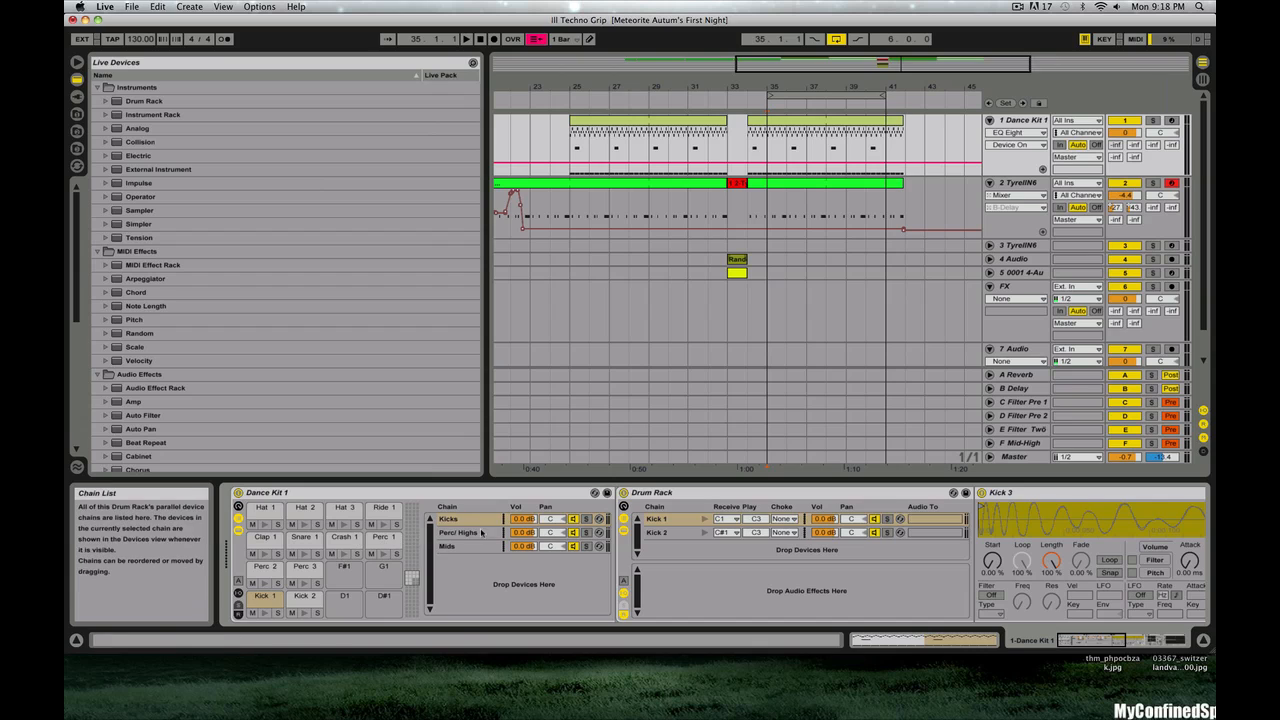
scroll(584, 501, "right", 10)
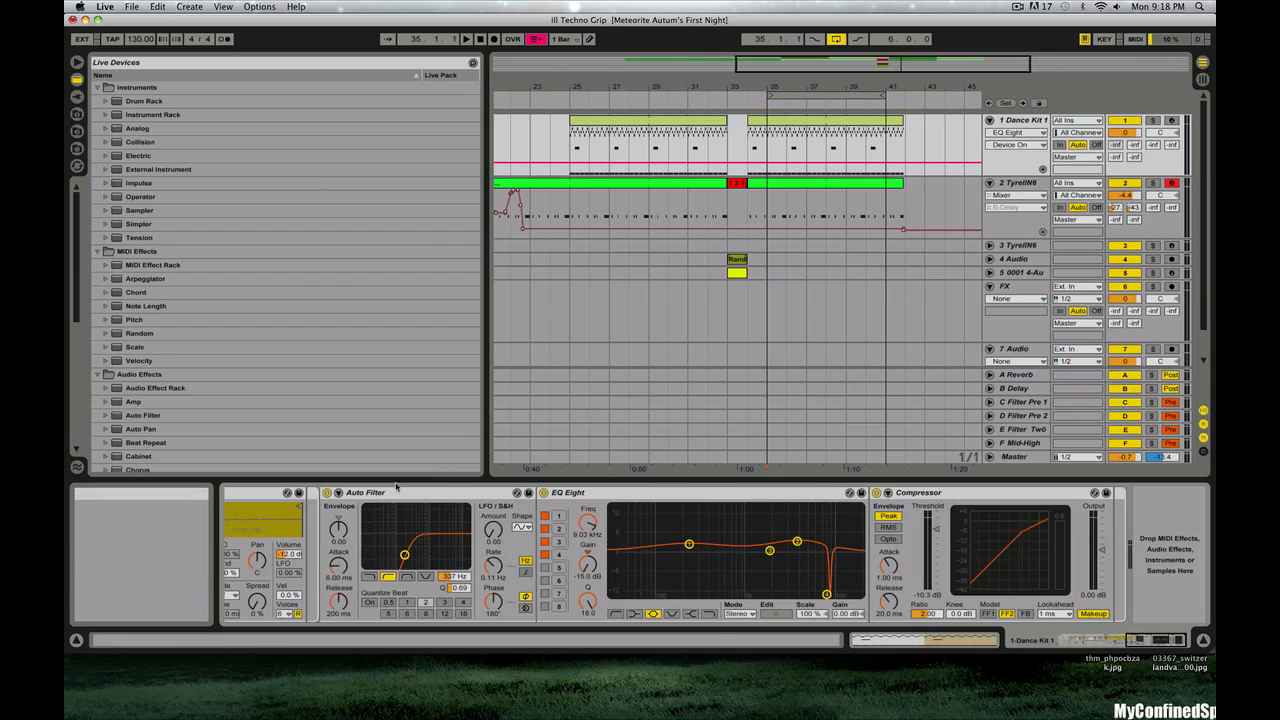
left_click(326, 492)
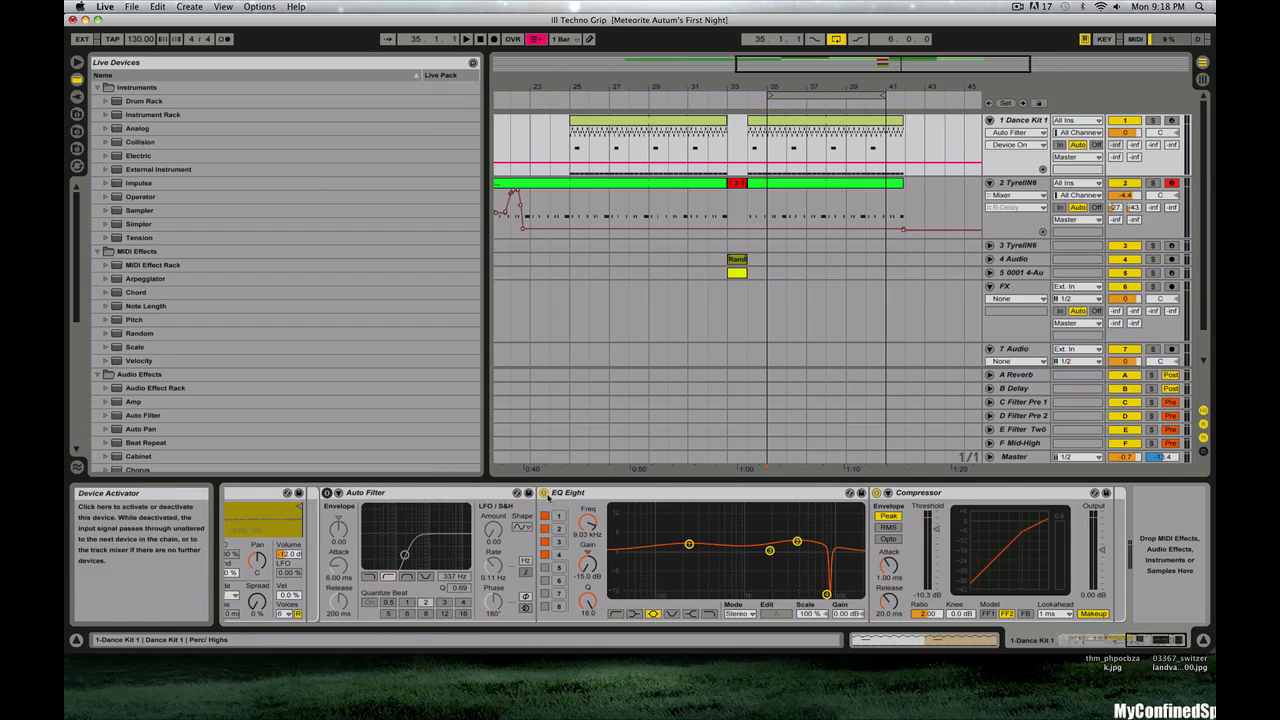
left_click(543, 492)
left_click(876, 493)
- Select the Mids chain and deactivate its Compressor, Auto Filter and EQ Eight
scroll(376, 526, "left", 10)
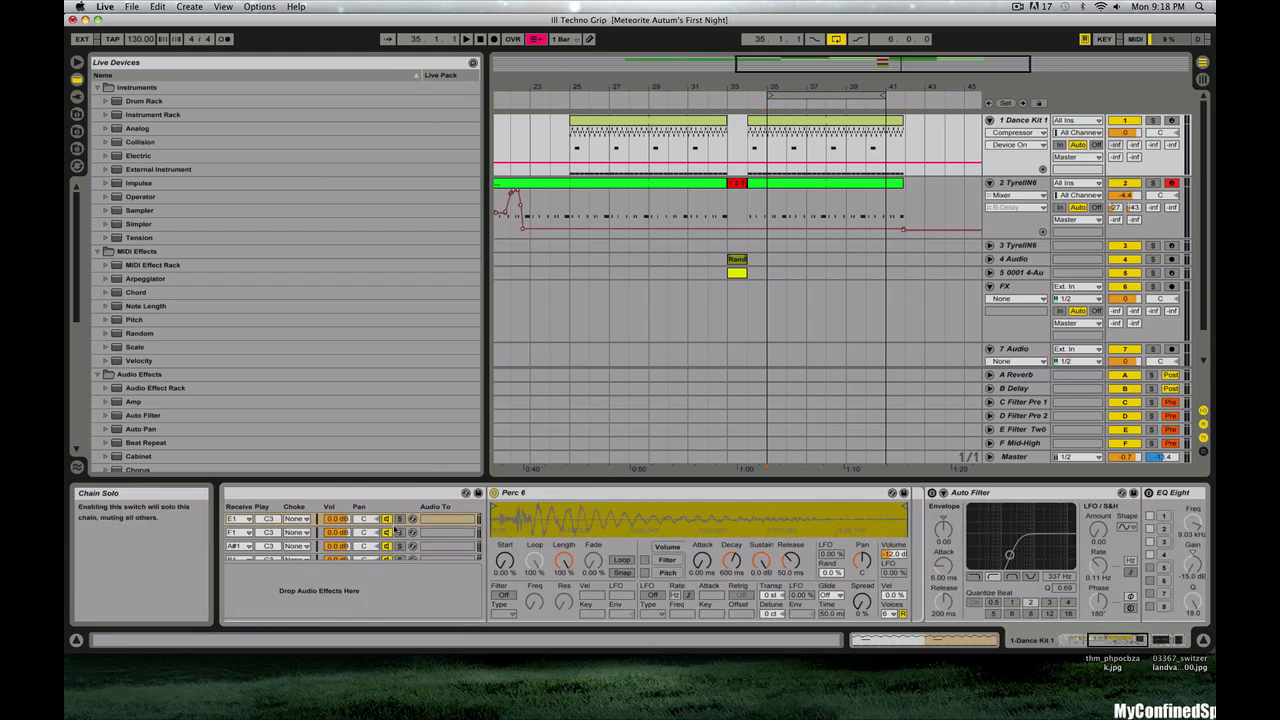
scroll(405, 533, "left", 10)
left_click(481, 547)
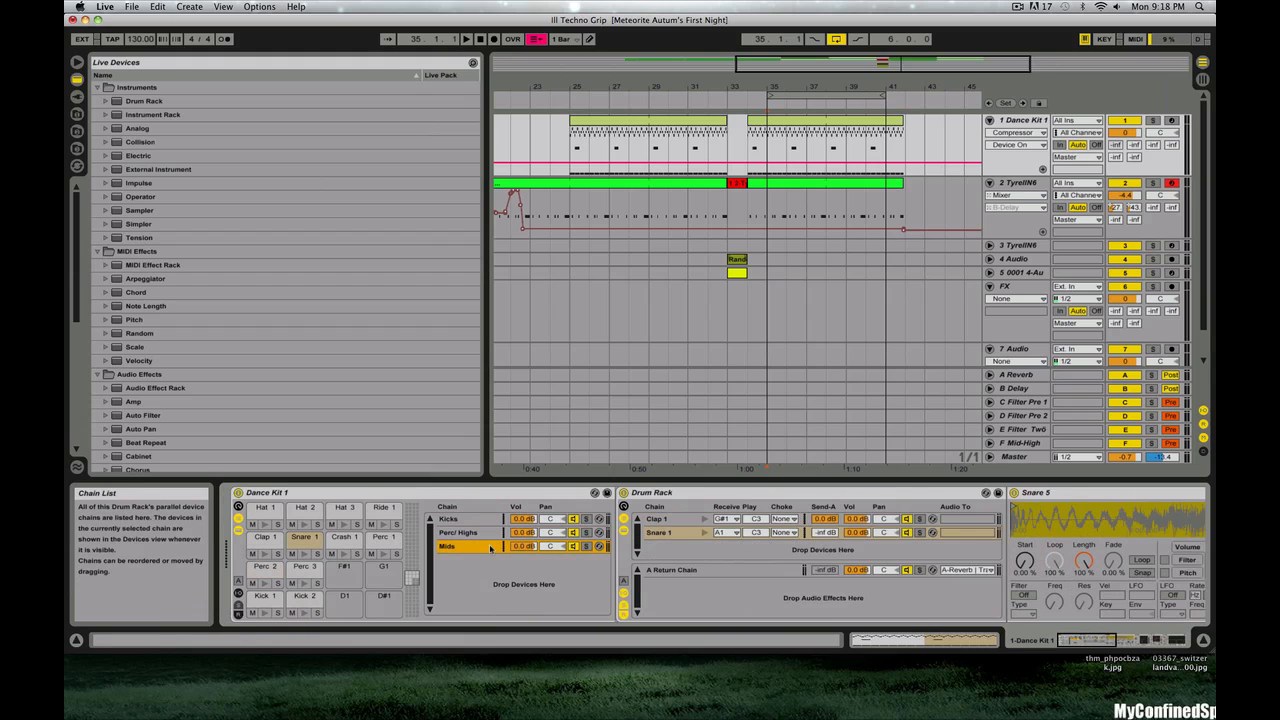
scroll(611, 570, "right", 5)
scroll(500, 550, "left", 10)
scroll(984, 576, "right", 10)
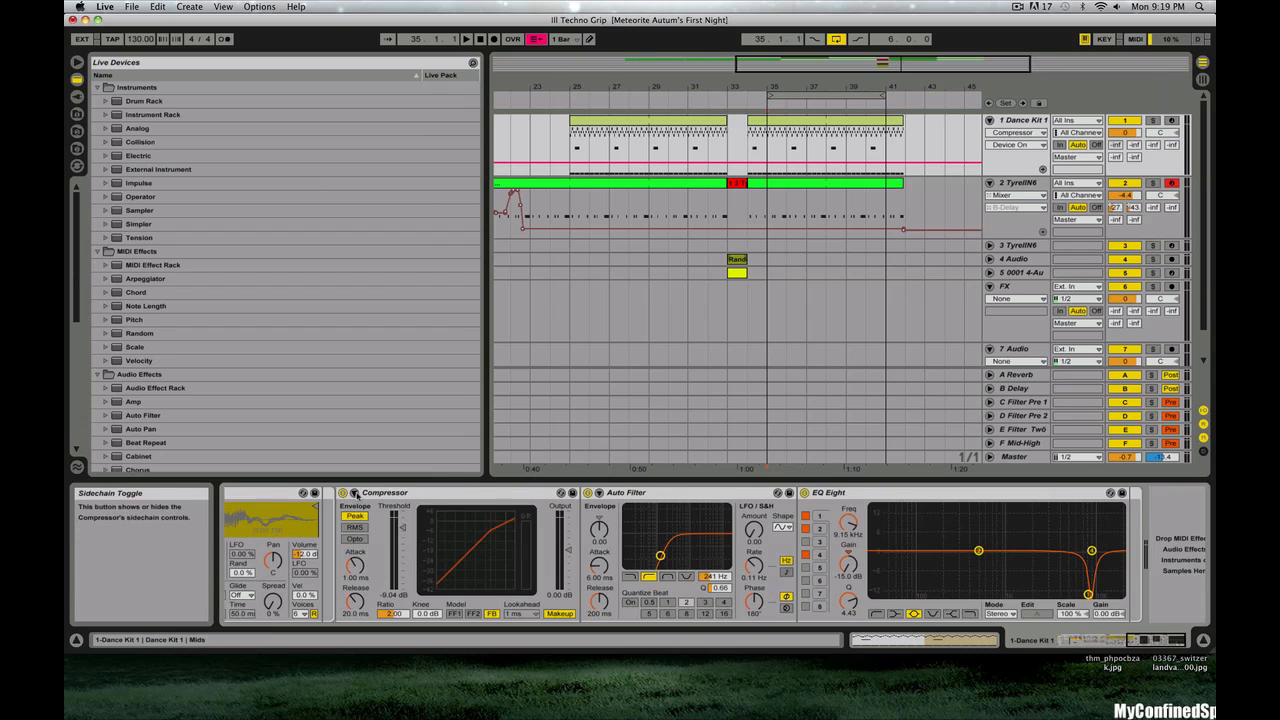
left_click(343, 494)
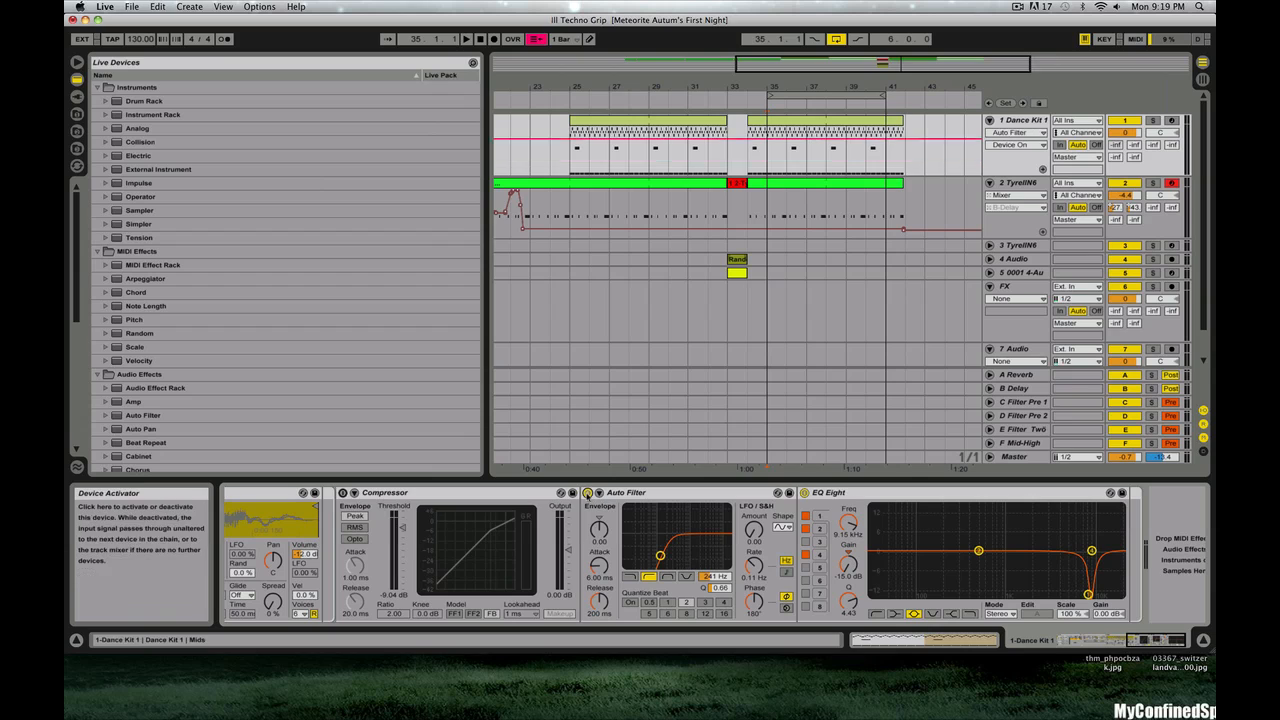
left_click(587, 493)
left_click(804, 493)
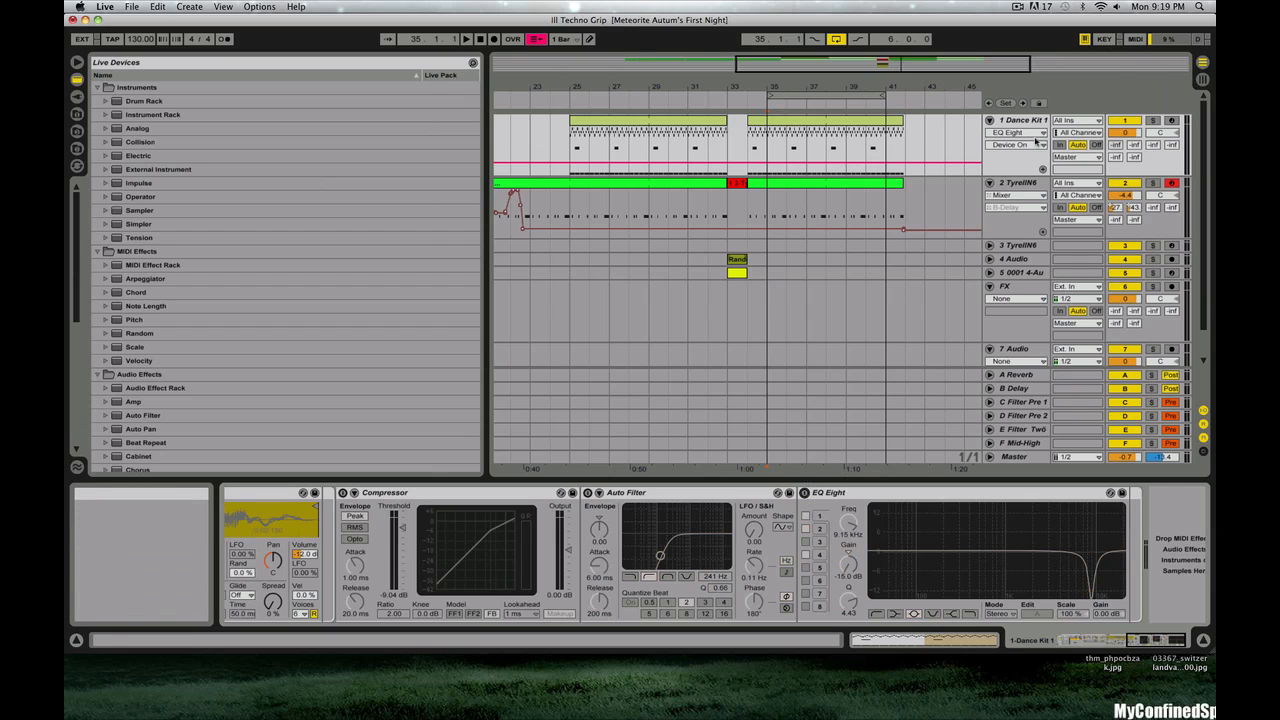
- Set the Dance Kit 1 track's automation display to None and solo the track
left_click(1037, 134)
left_click(1163, 122)
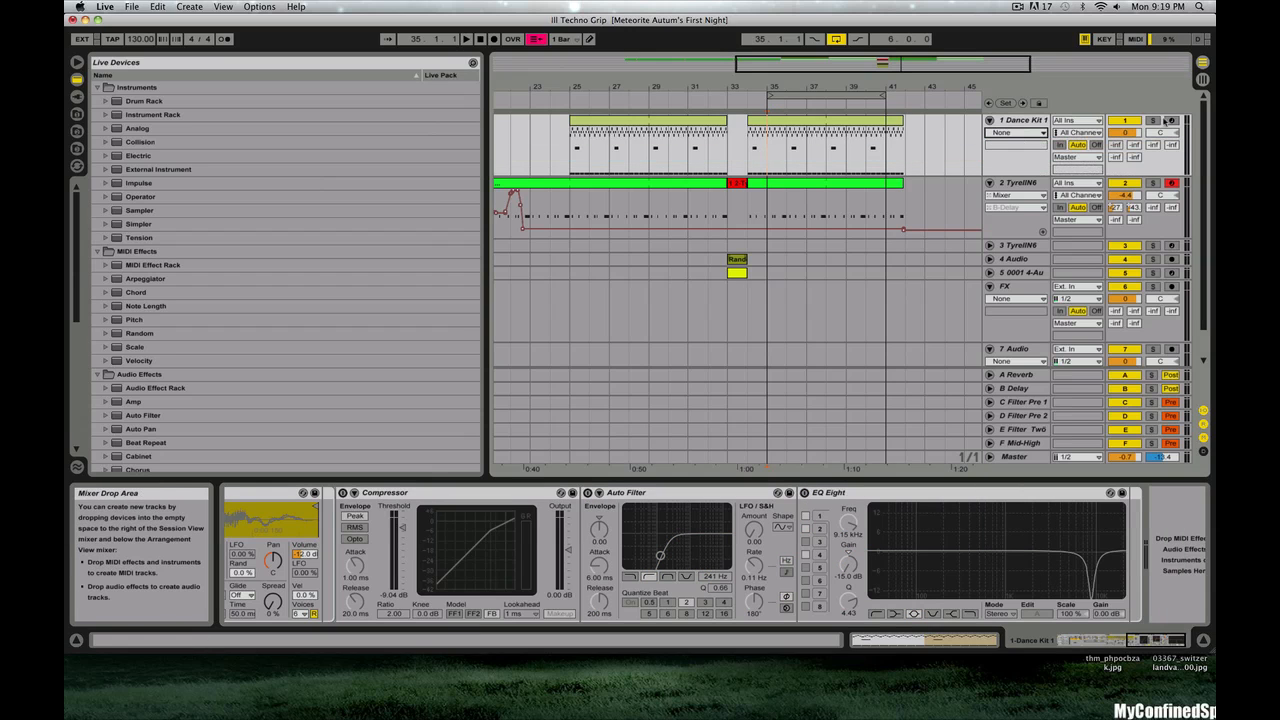
left_click(1153, 120)
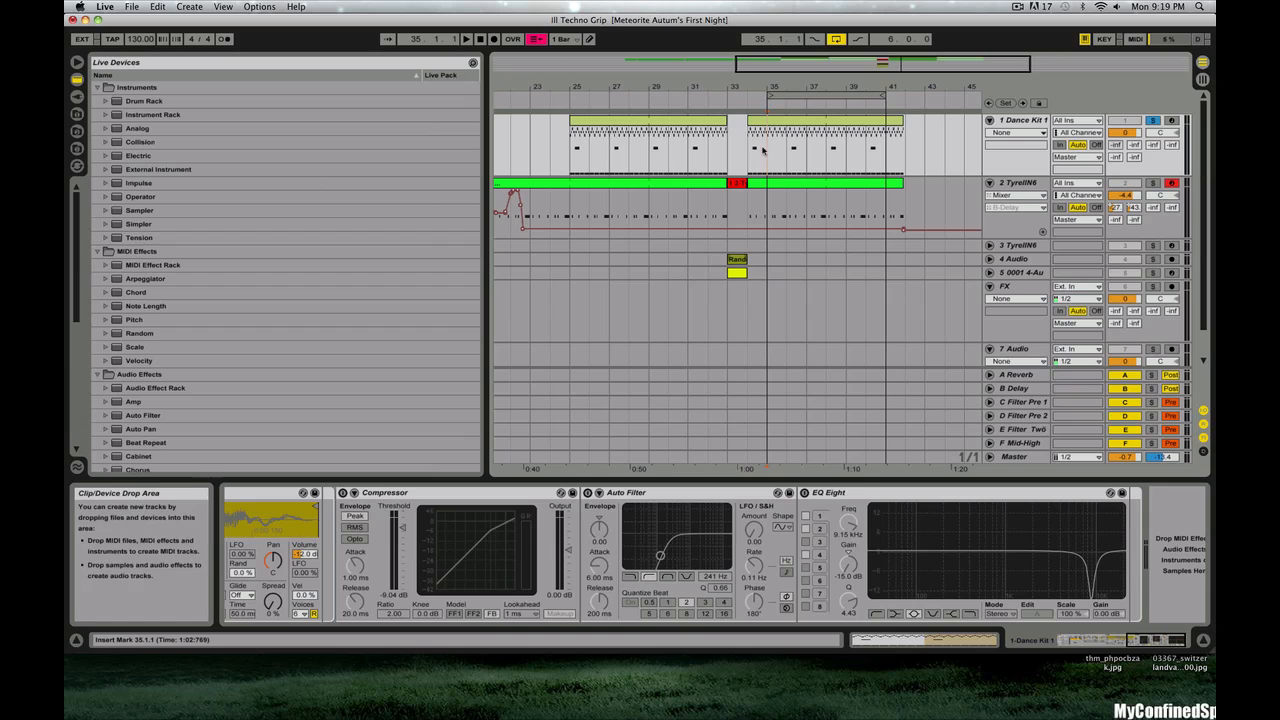
- Play the soloed drum loop without the chain effects and watch the chains in the rack
key("space")
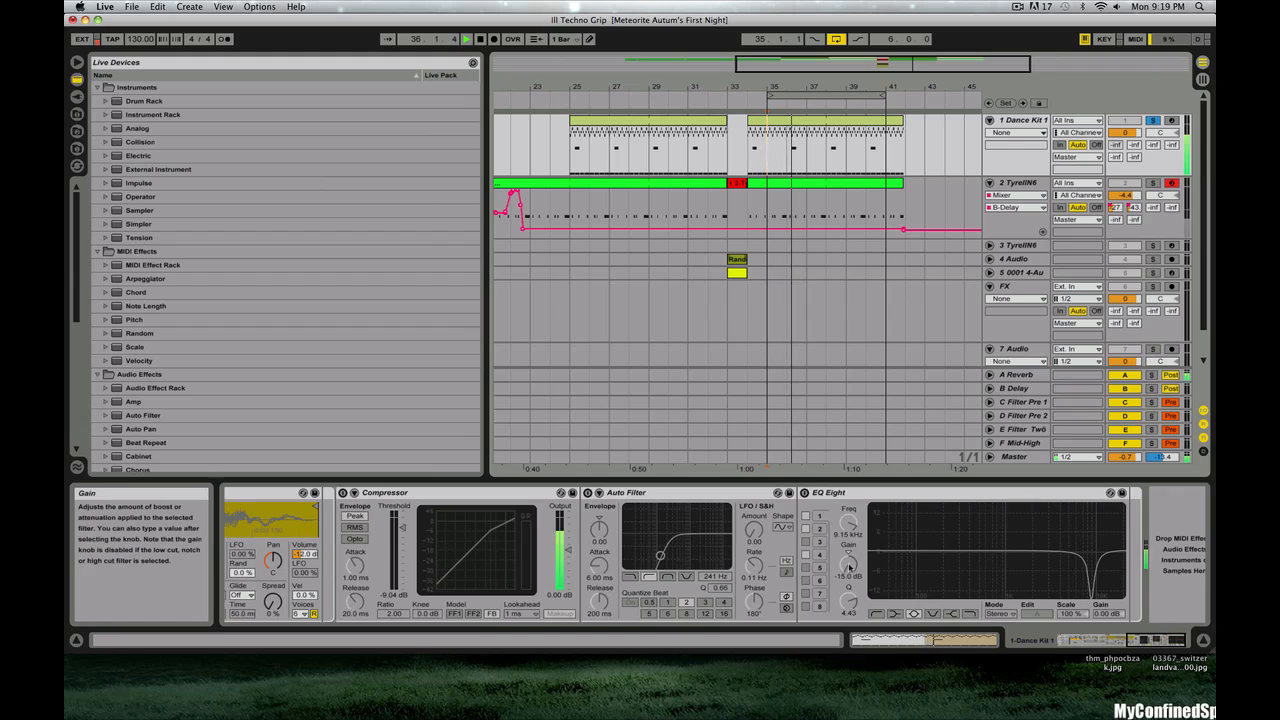
scroll(850, 565, "left", 10)
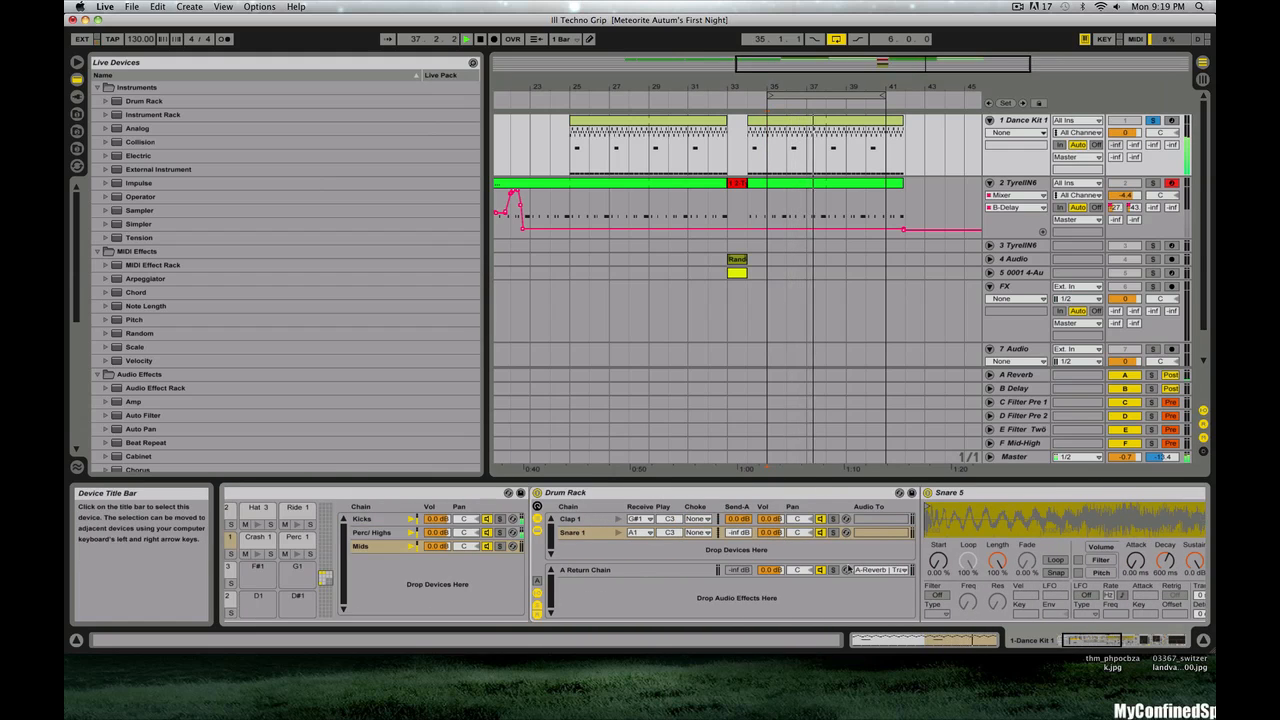
scroll(848, 569, "left", 3)
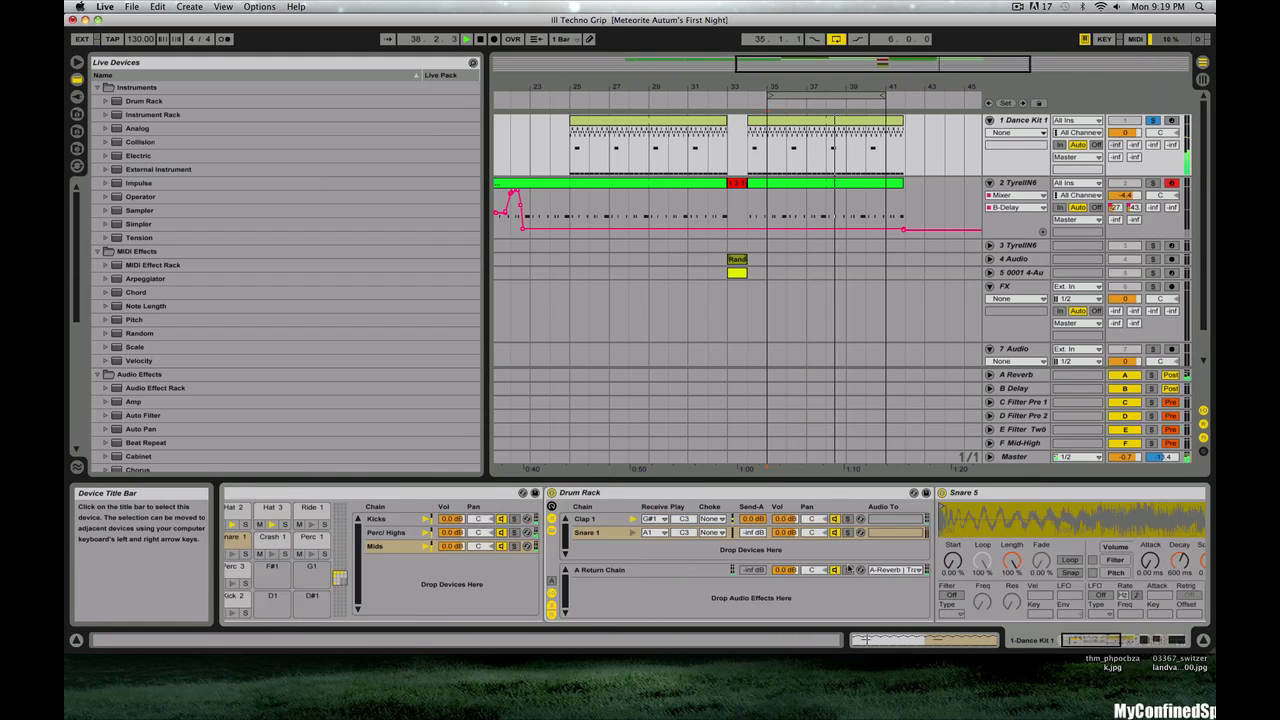
- Reactivate the EQ Eight, Auto Filter and Compressor on the Mids chain
scroll(848, 569, "right", 12)
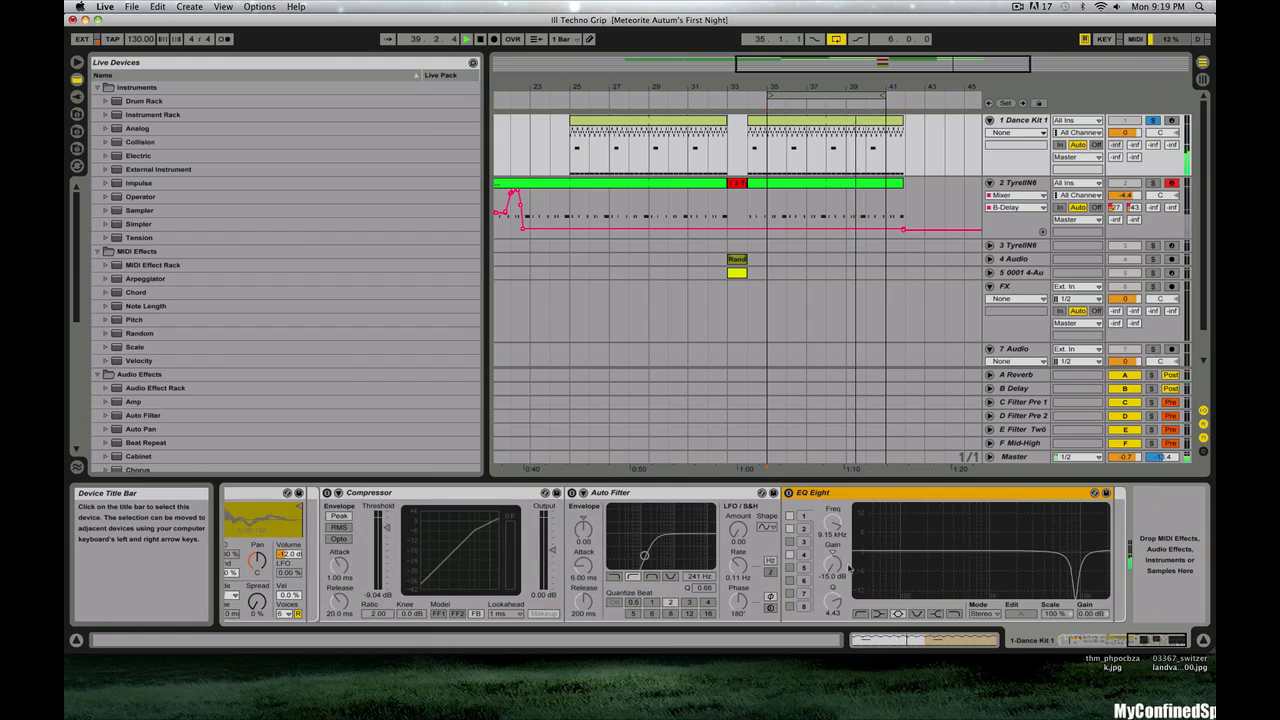
left_click(788, 493)
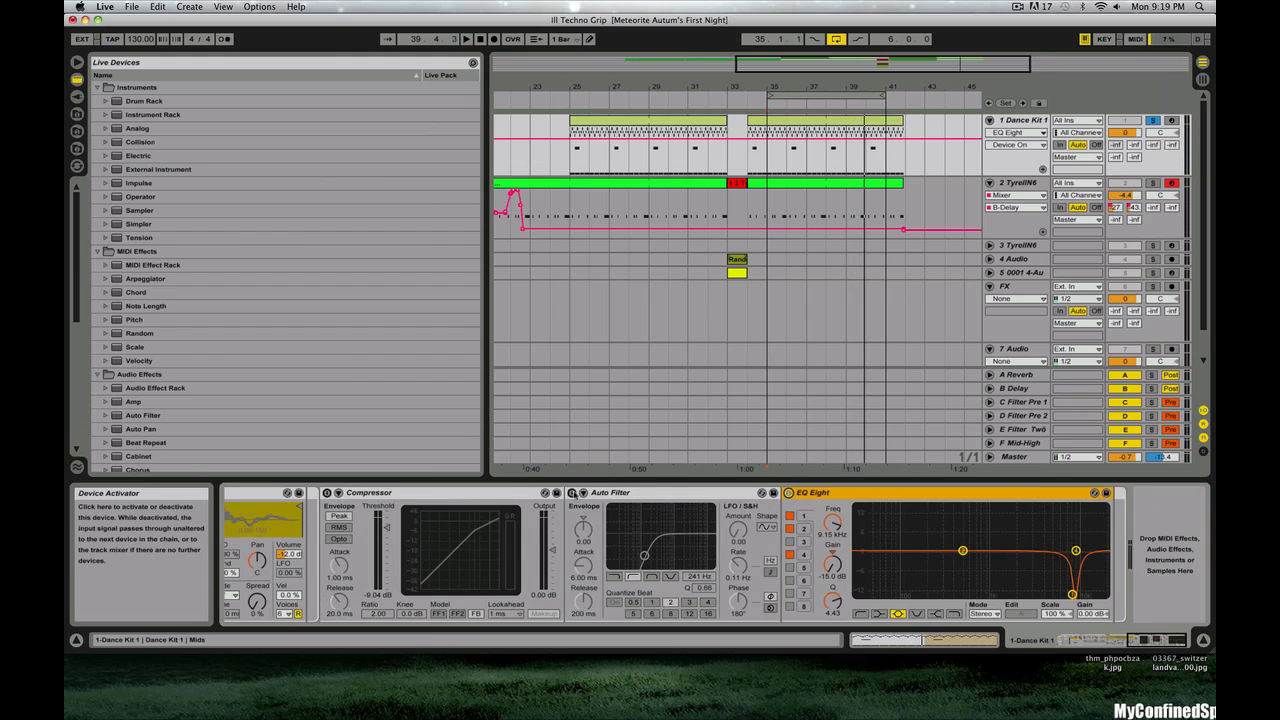
left_click(573, 493)
left_click(327, 493)
- Select the Perc/Highs chain and reactivate its Auto Filter, EQ Eight and Compressor
scroll(410, 568, "left", 15)
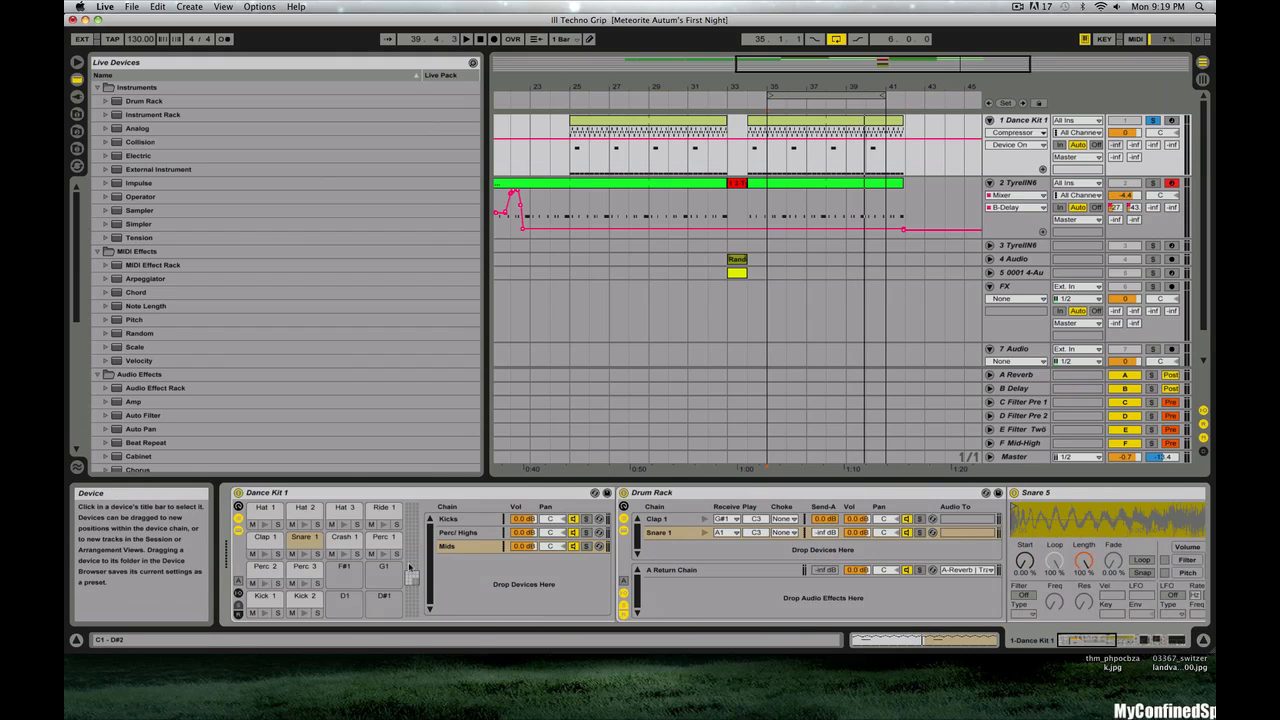
left_click(409, 572)
left_click(462, 532)
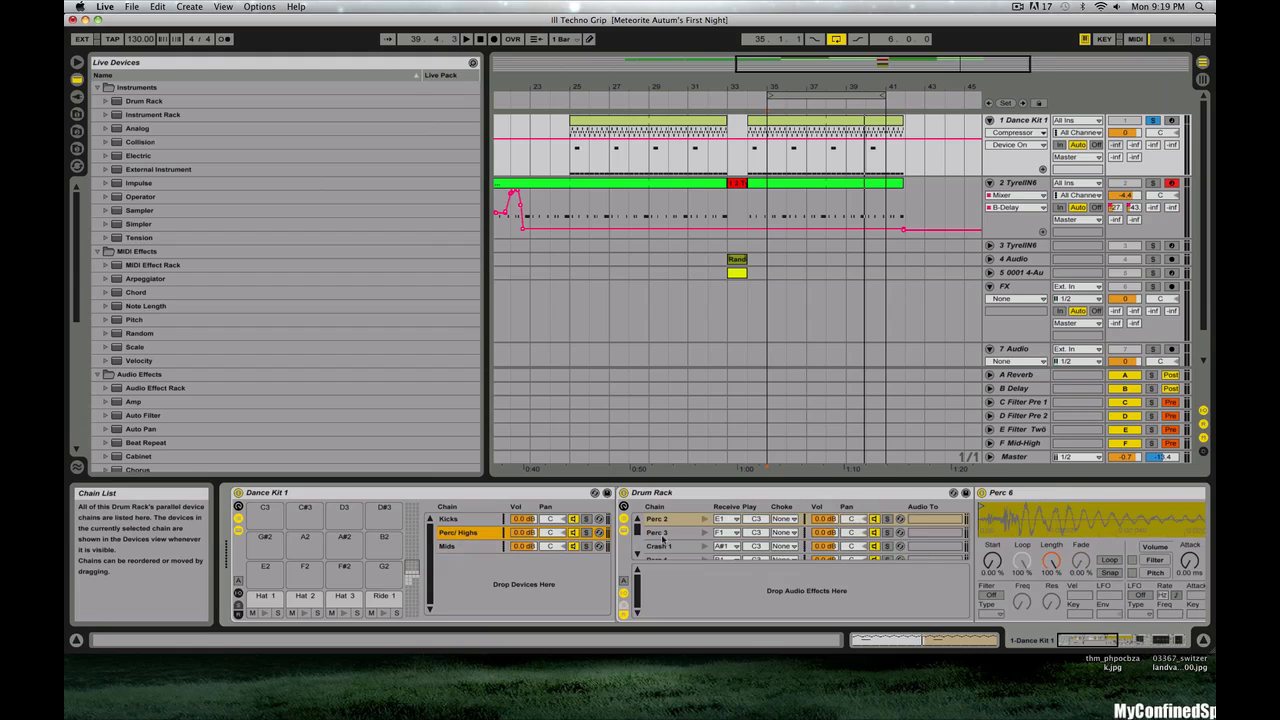
scroll(662, 540, "right", 15)
left_click(327, 493)
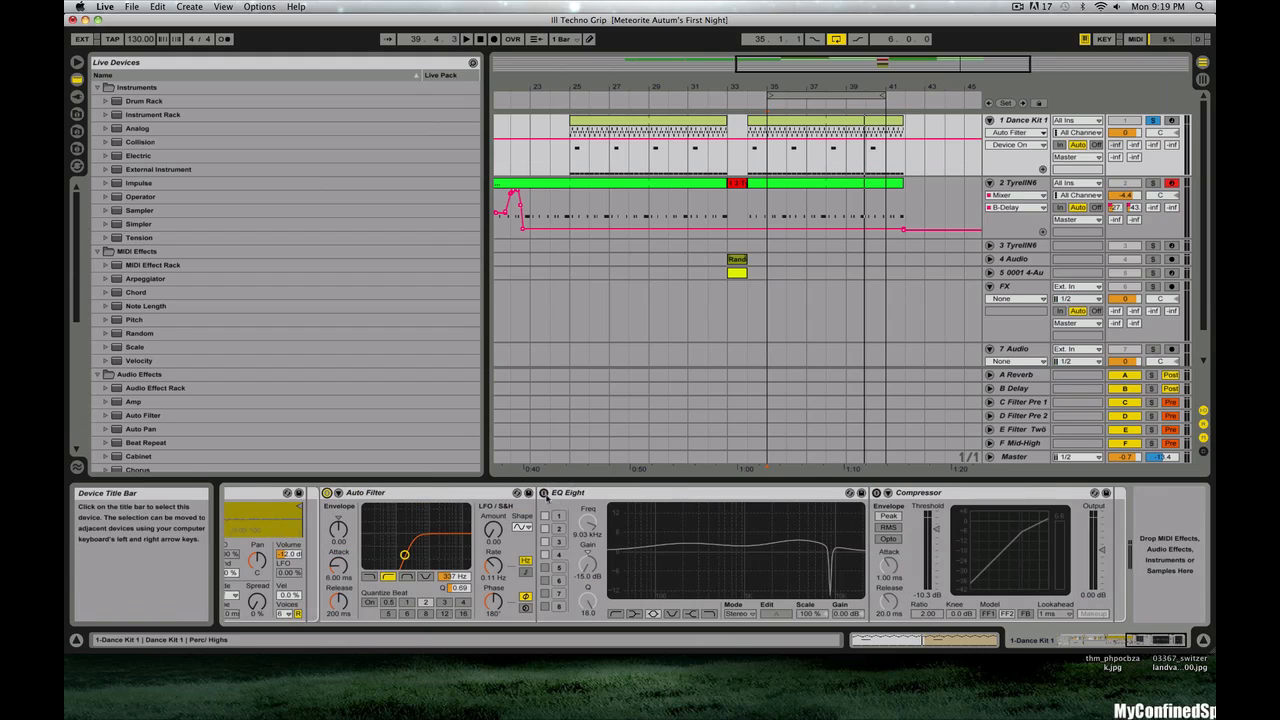
left_click(544, 493)
left_click(876, 493)
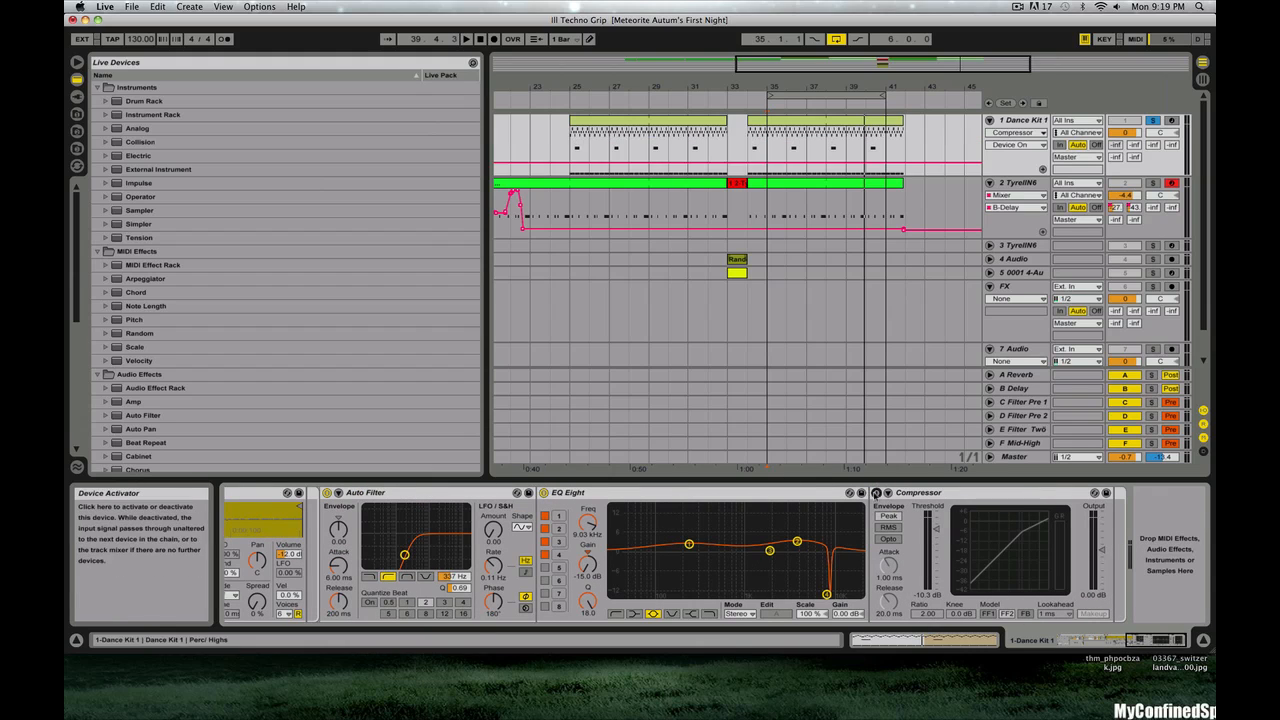
- Select the Kicks chain in Dance Kit 1 and reactivate its Auto Filter and EQ Eight
scroll(800, 515, "left", 15)
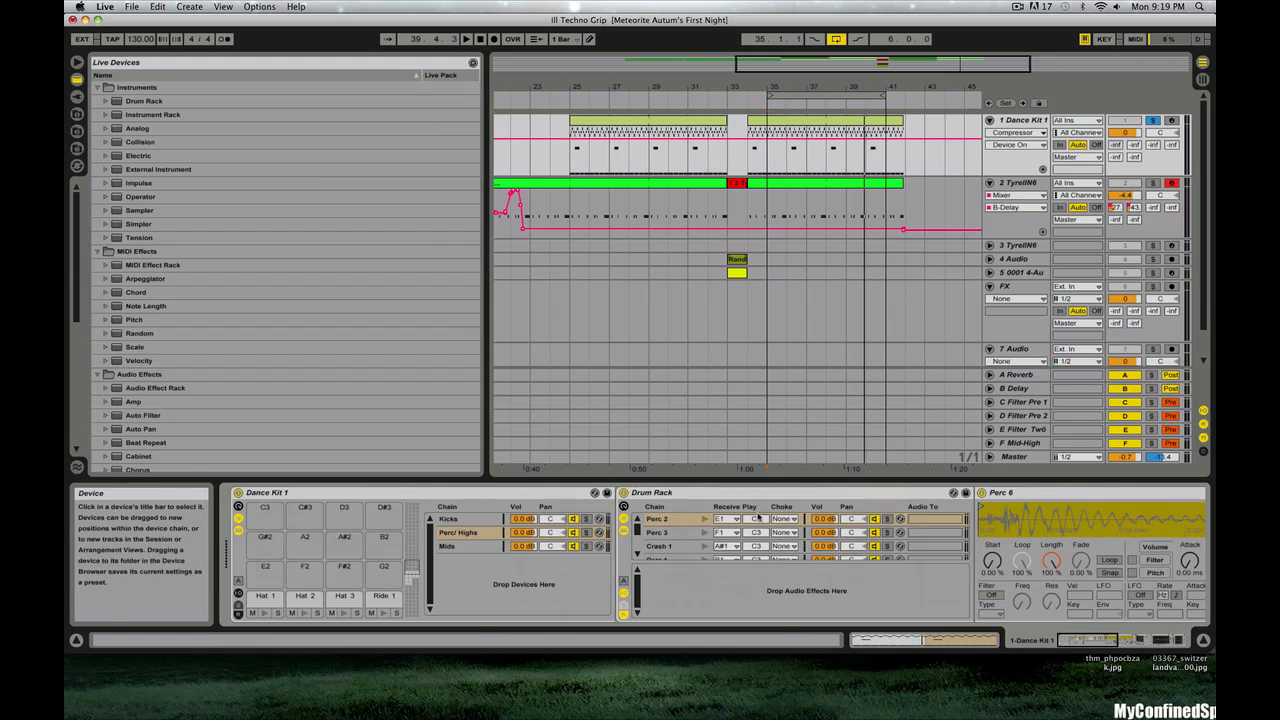
left_click(470, 518)
left_click(572, 493)
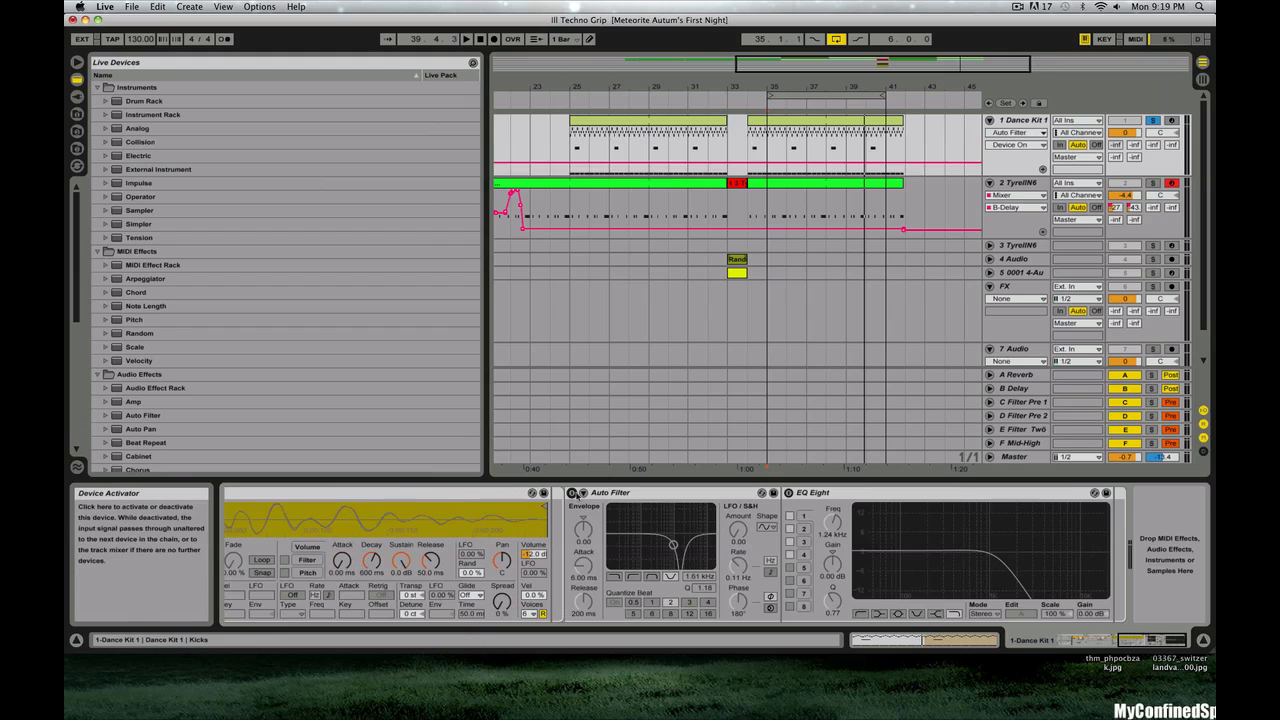
left_click(572, 493)
left_click(788, 493)
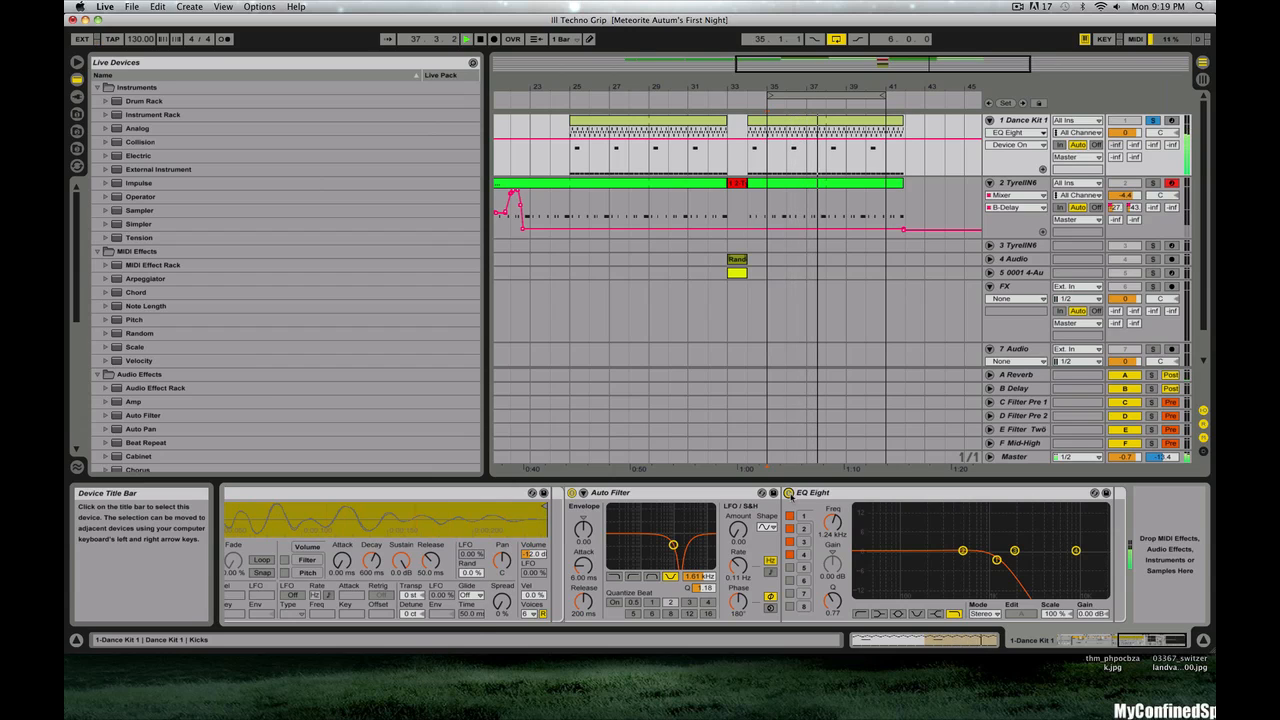
- Compare the playing loop with the Kicks chain's EQ Eight off and on, and look over the nested rack's devices
left_click(788, 493)
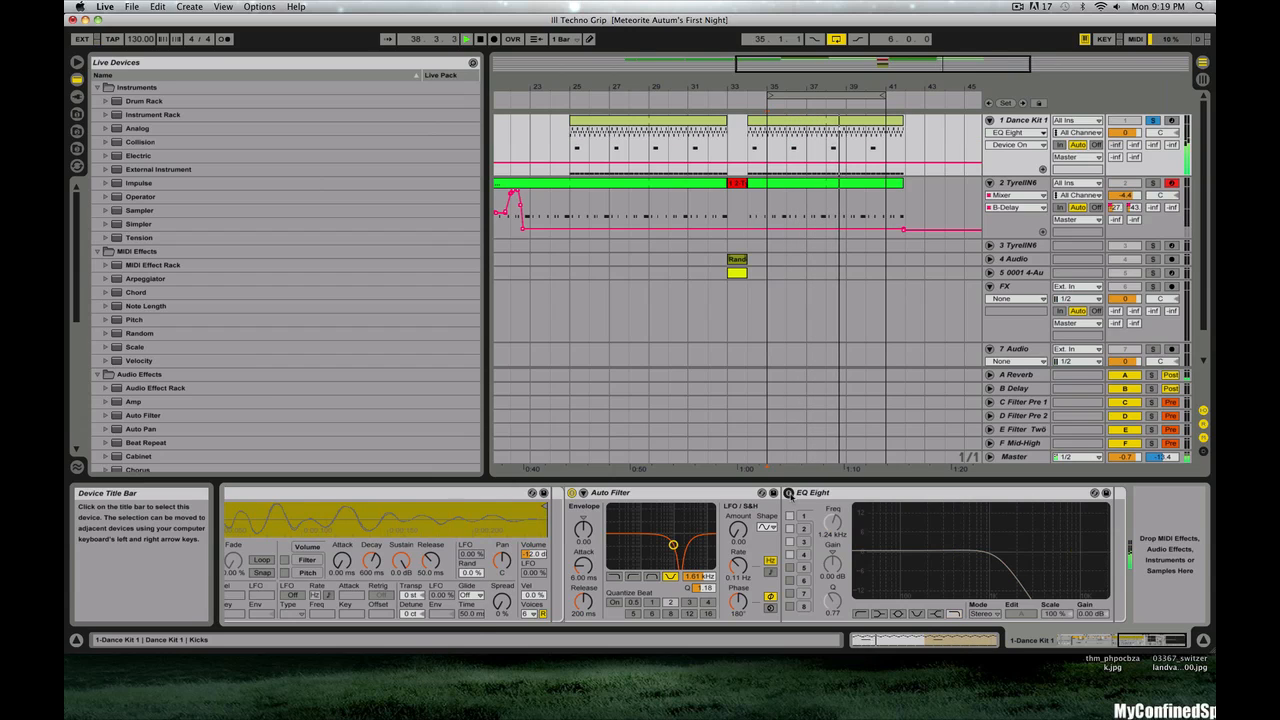
left_click(788, 493)
scroll(702, 541, "left", 10)
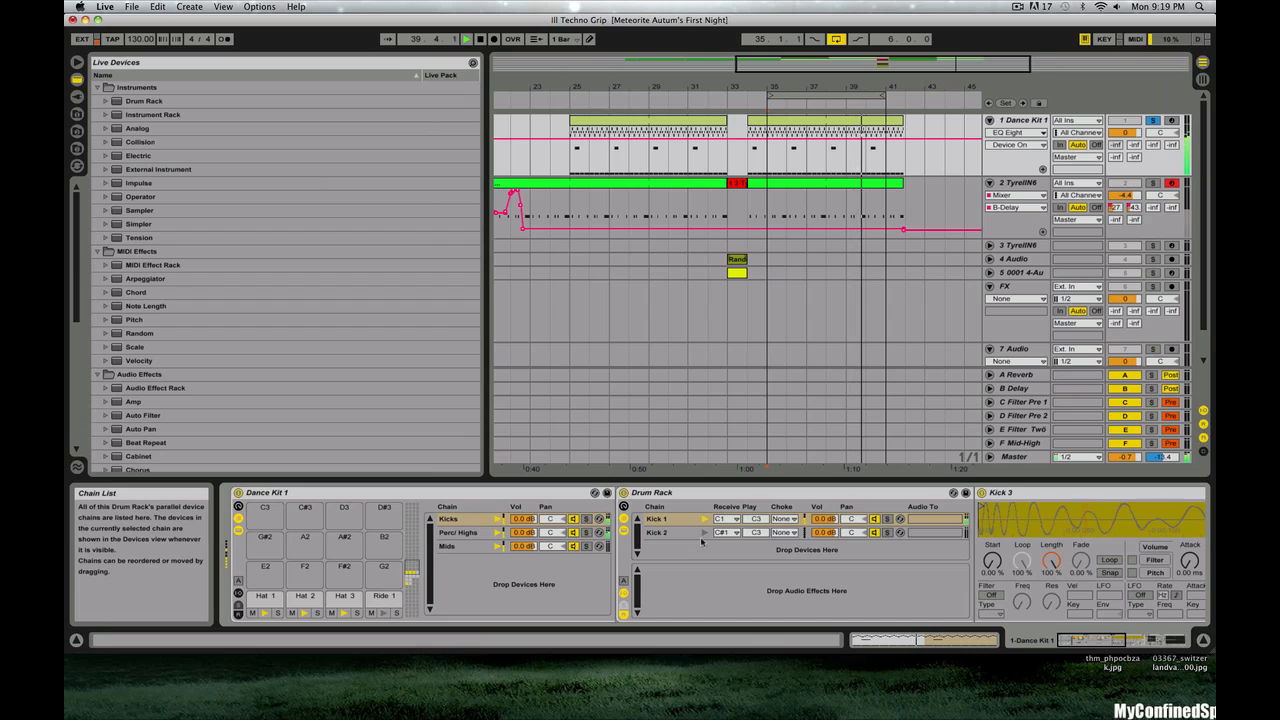
scroll(720, 560, "right", 5)
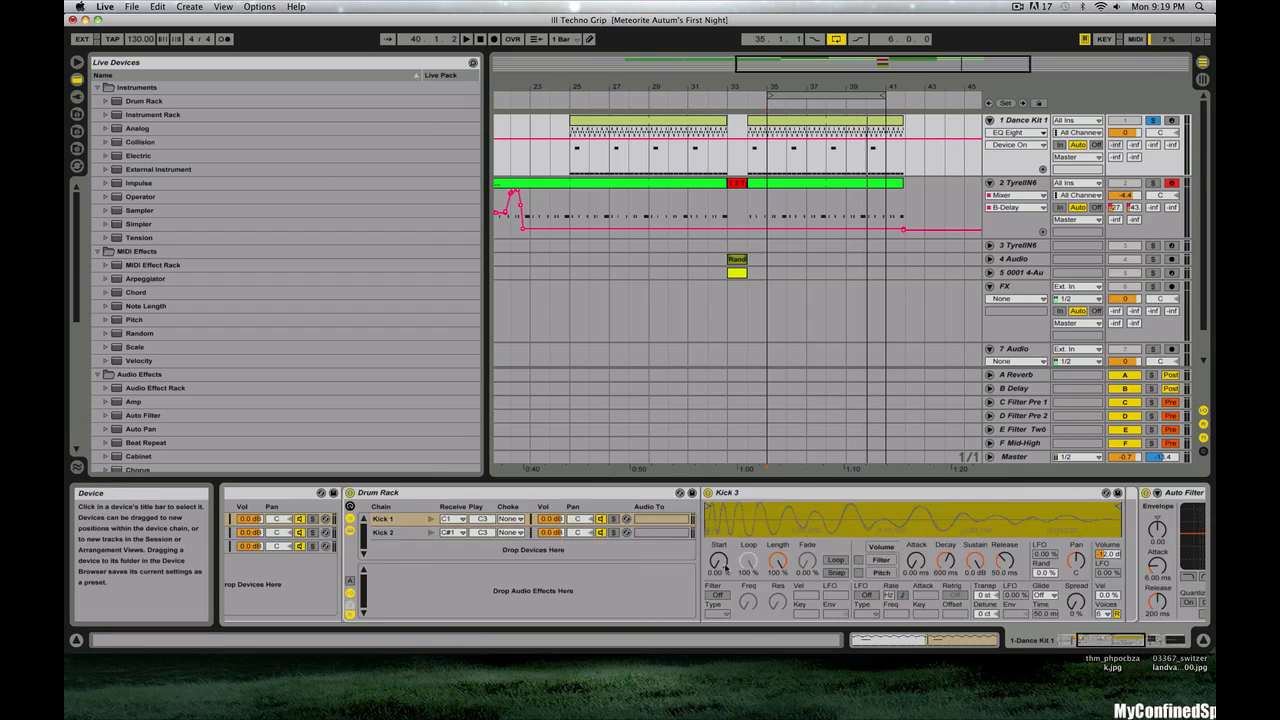
scroll(724, 570, "right", 10)
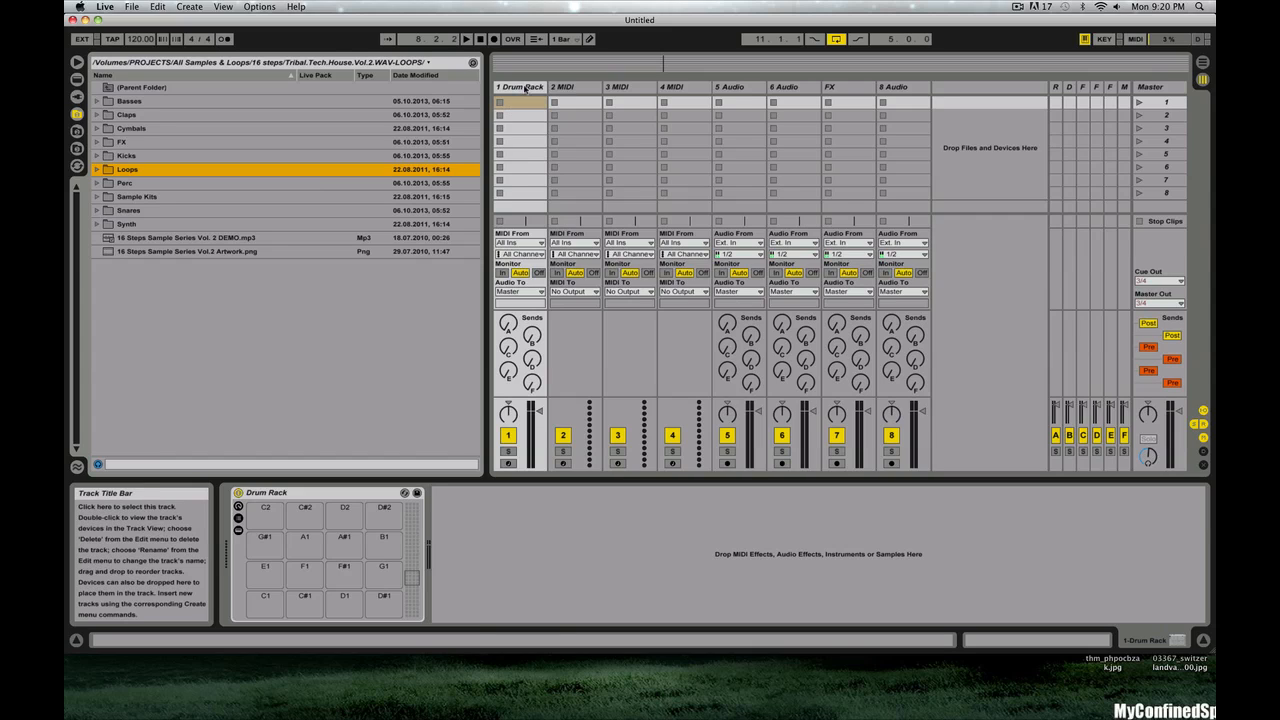
- Select the Drum Rack track in the untitled set, look through the Kicks and Snares folders and preview Snare 19.wav
left_click(518, 87)
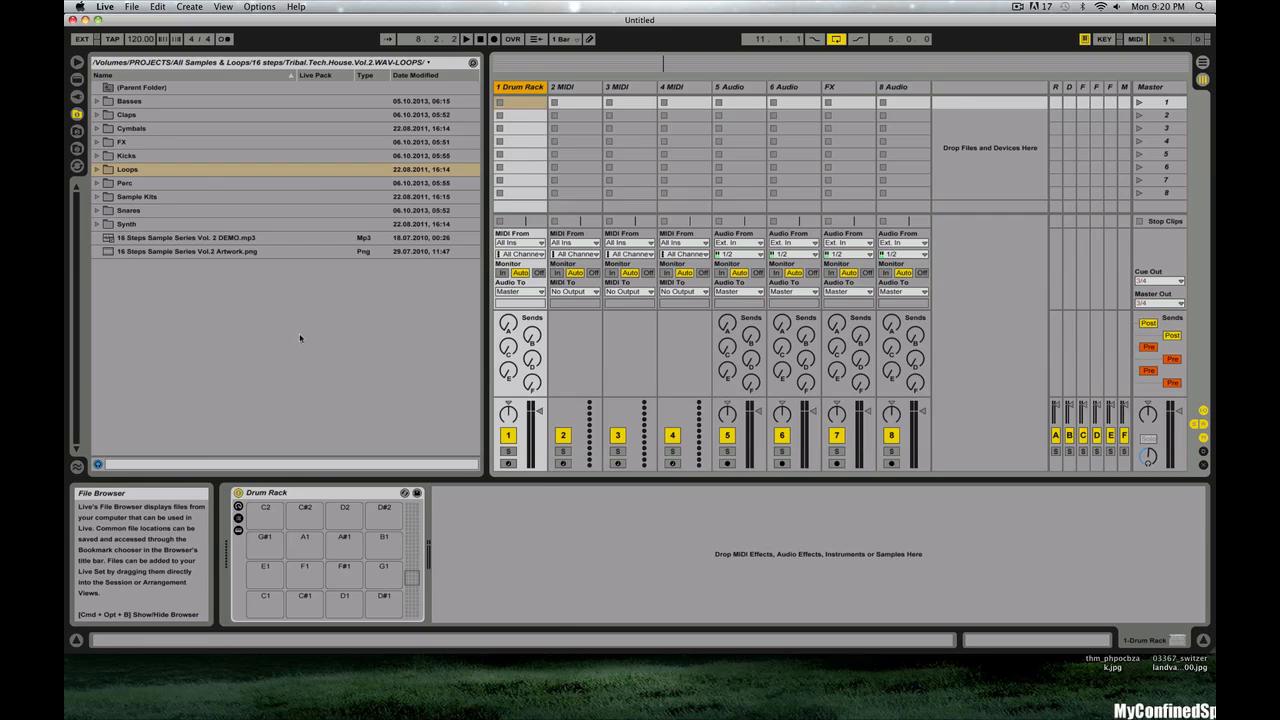
left_click(97, 156)
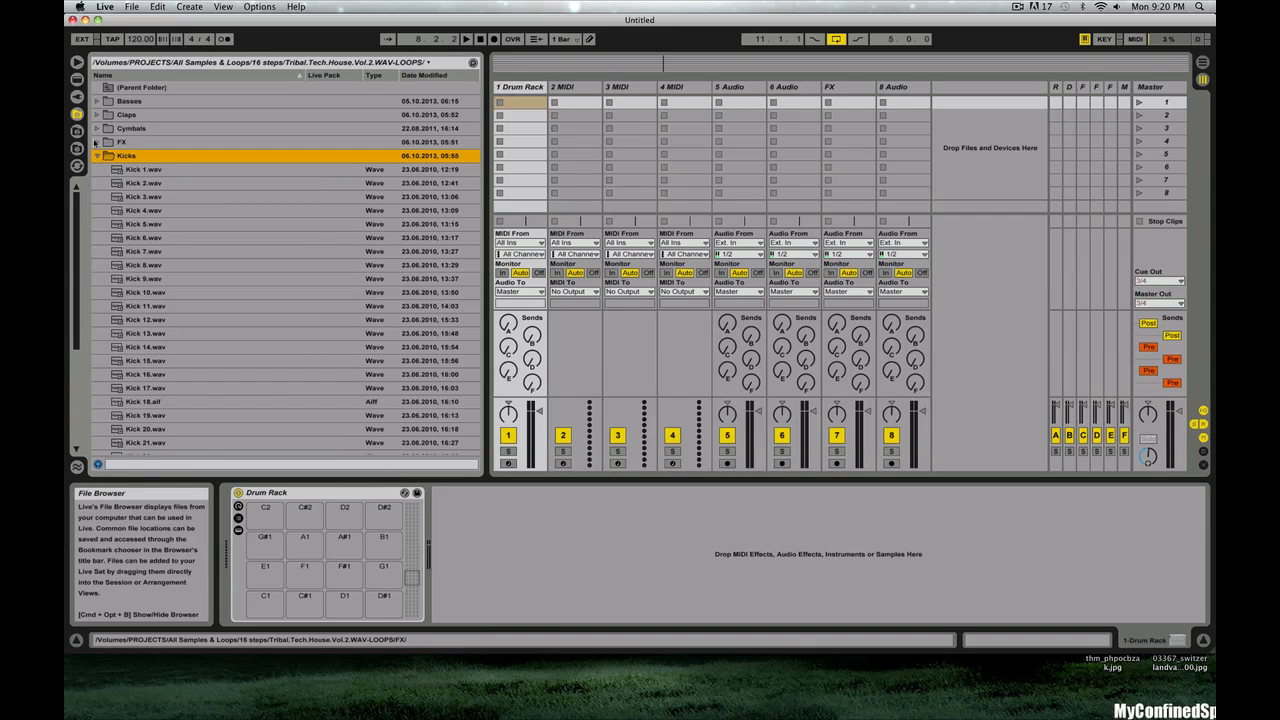
left_click(97, 156)
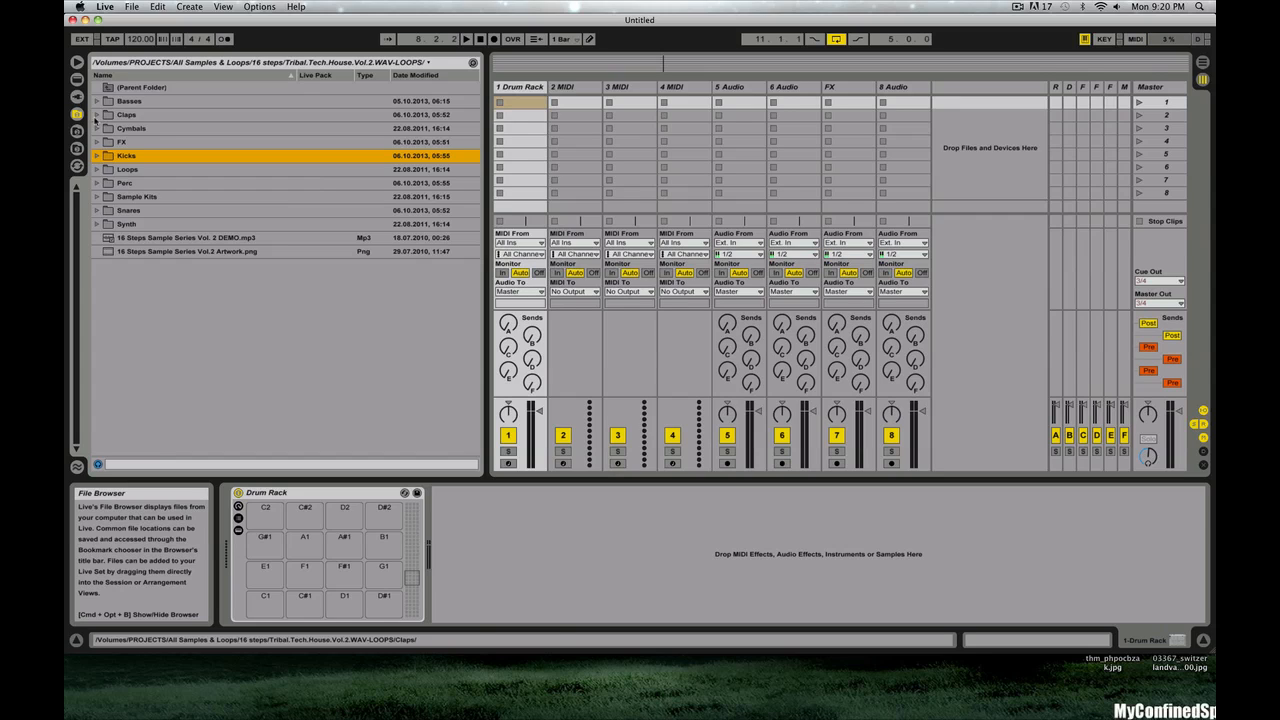
left_click(97, 224)
left_click(97, 212)
scroll(208, 226, "down", 6)
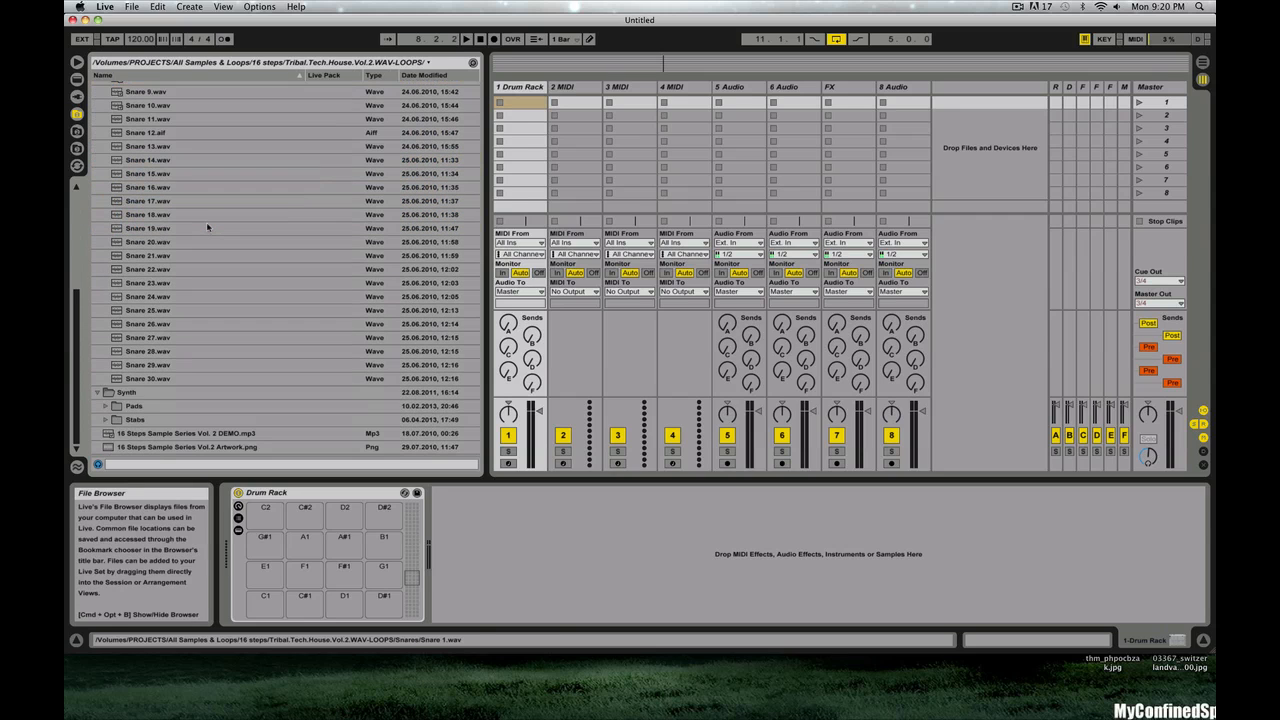
left_click(208, 228)
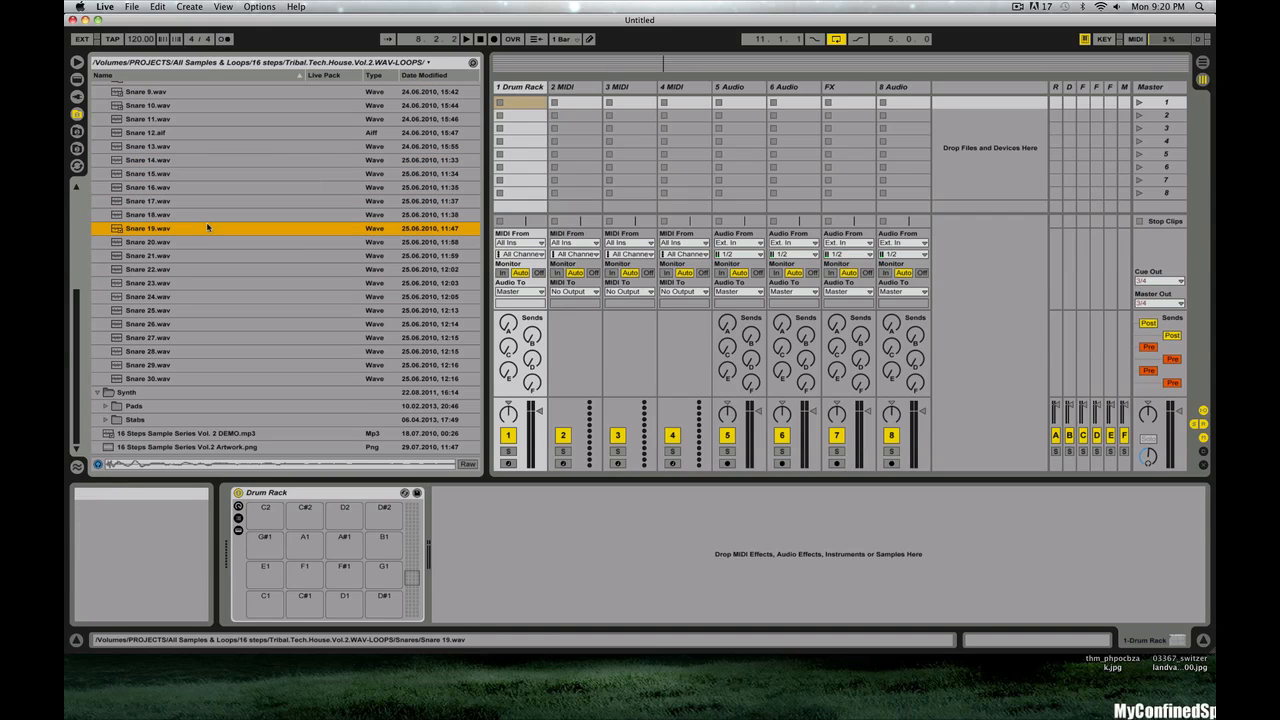
- Set both the Cue Out and the Master Out to output 1/2
left_click(1180, 281)
left_click(1174, 292)
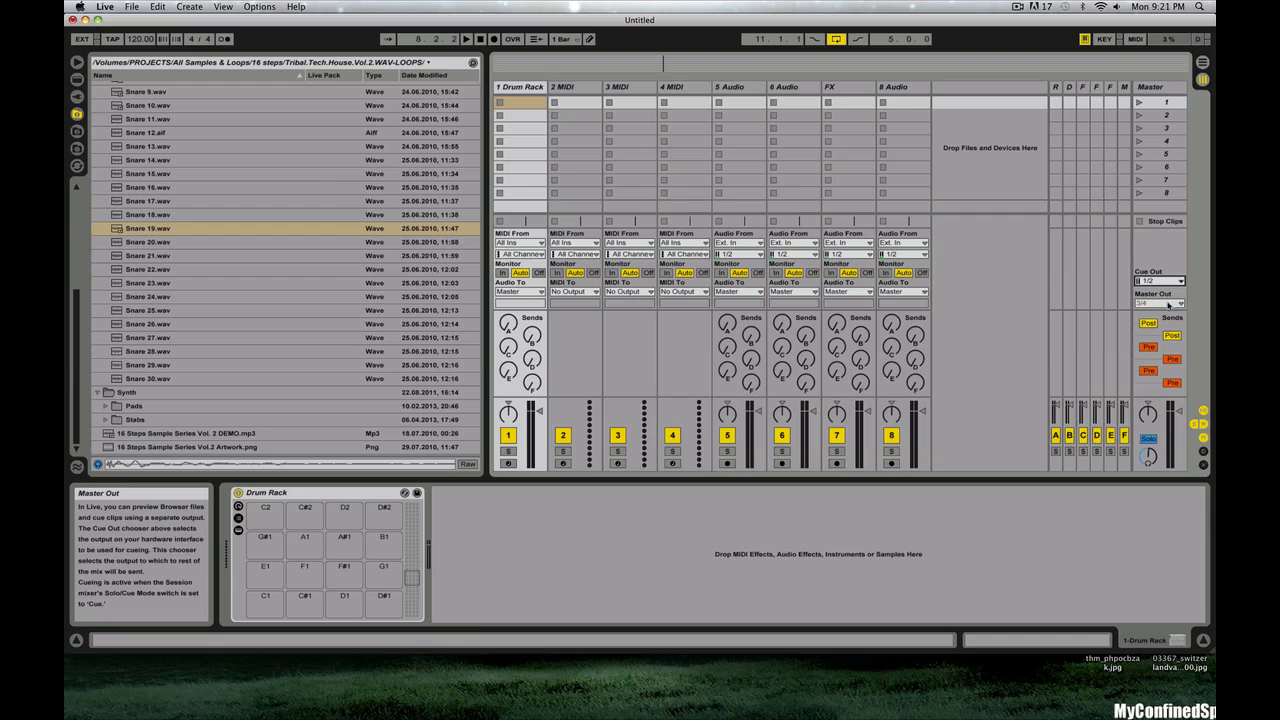
left_click(1171, 303)
left_click(1163, 315)
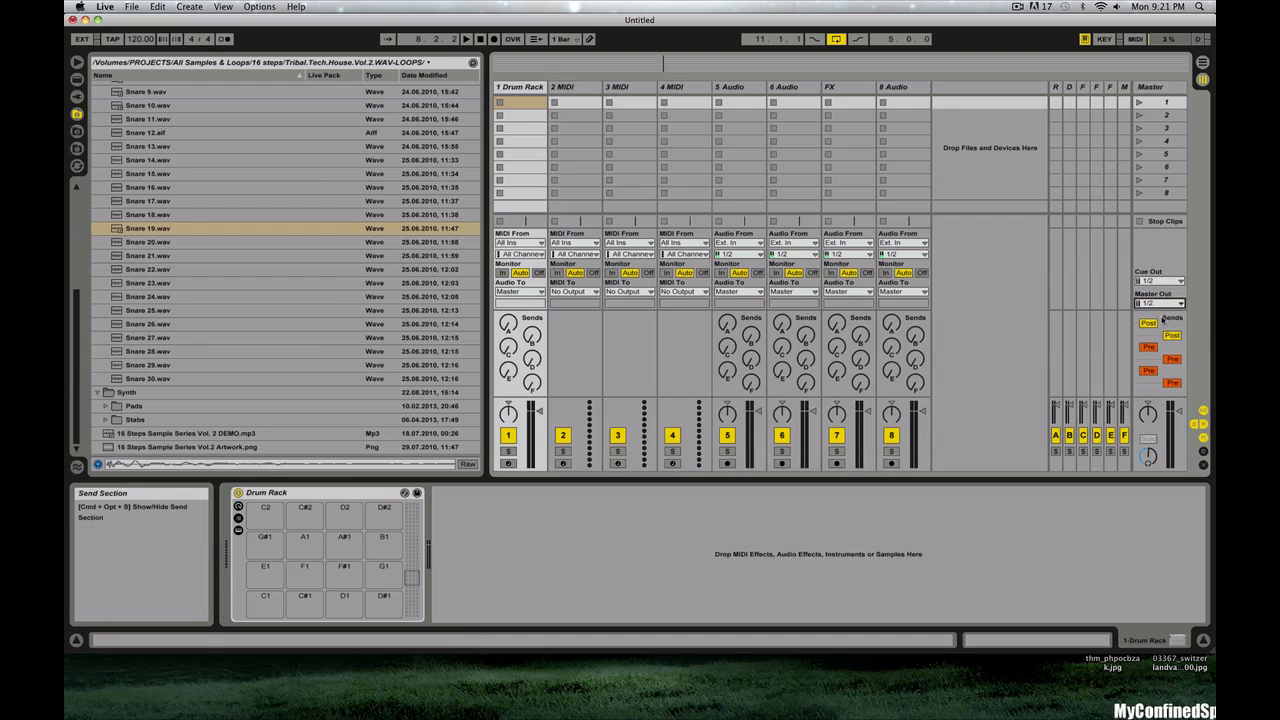
- Audition several samples in the Snares folder, from Snare 21.wav back to Snare 11.wav
left_click(206, 255)
left_click(206, 242)
left_click(197, 215)
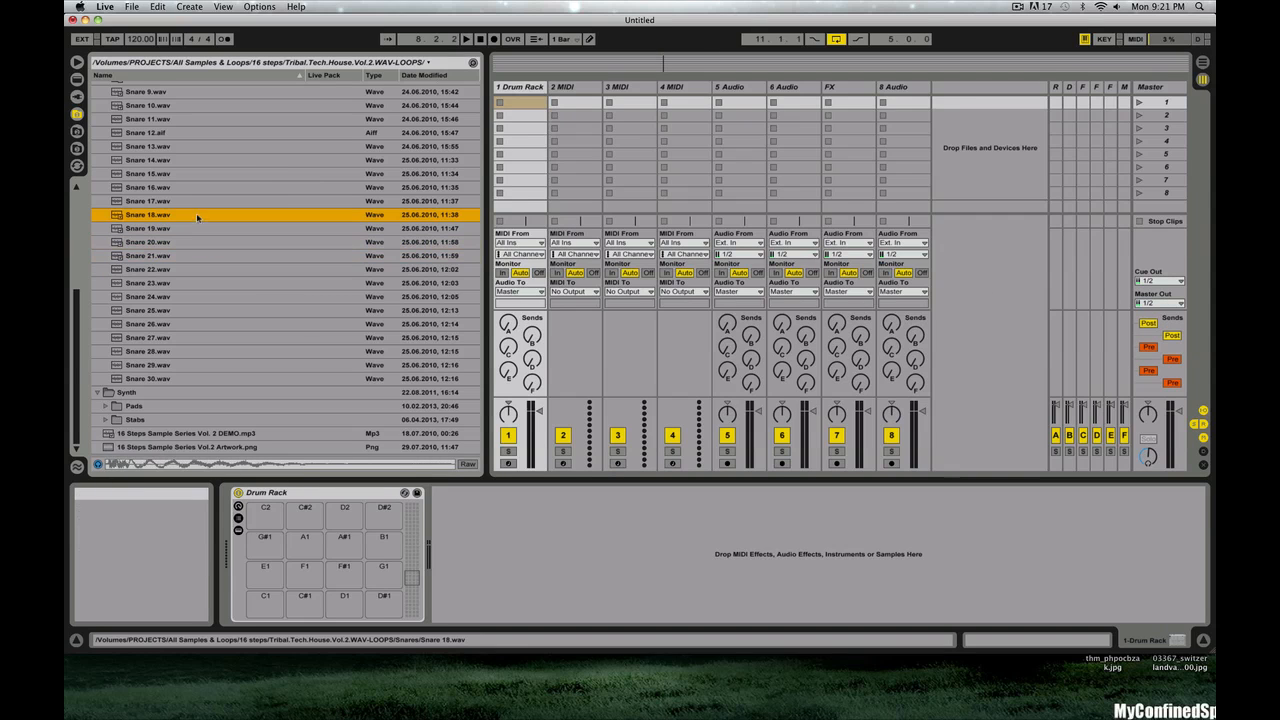
left_click(188, 202)
left_click(176, 160)
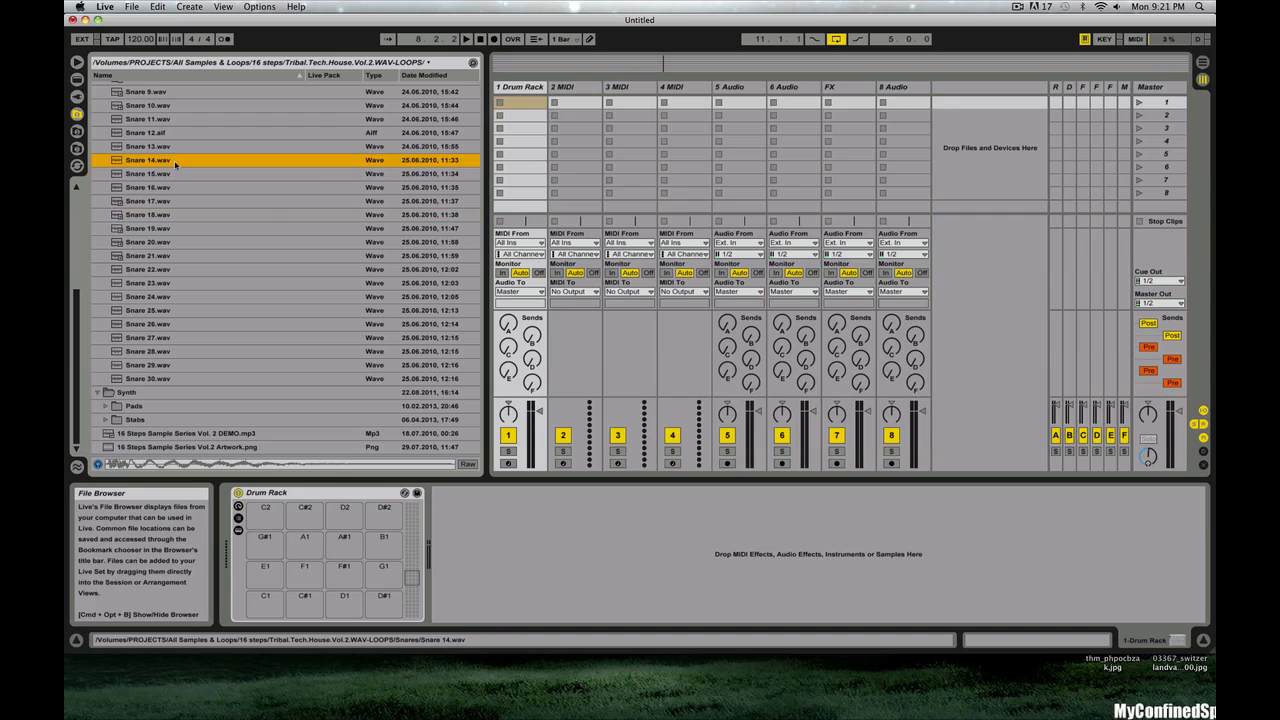
left_click(174, 170)
left_click(170, 119)
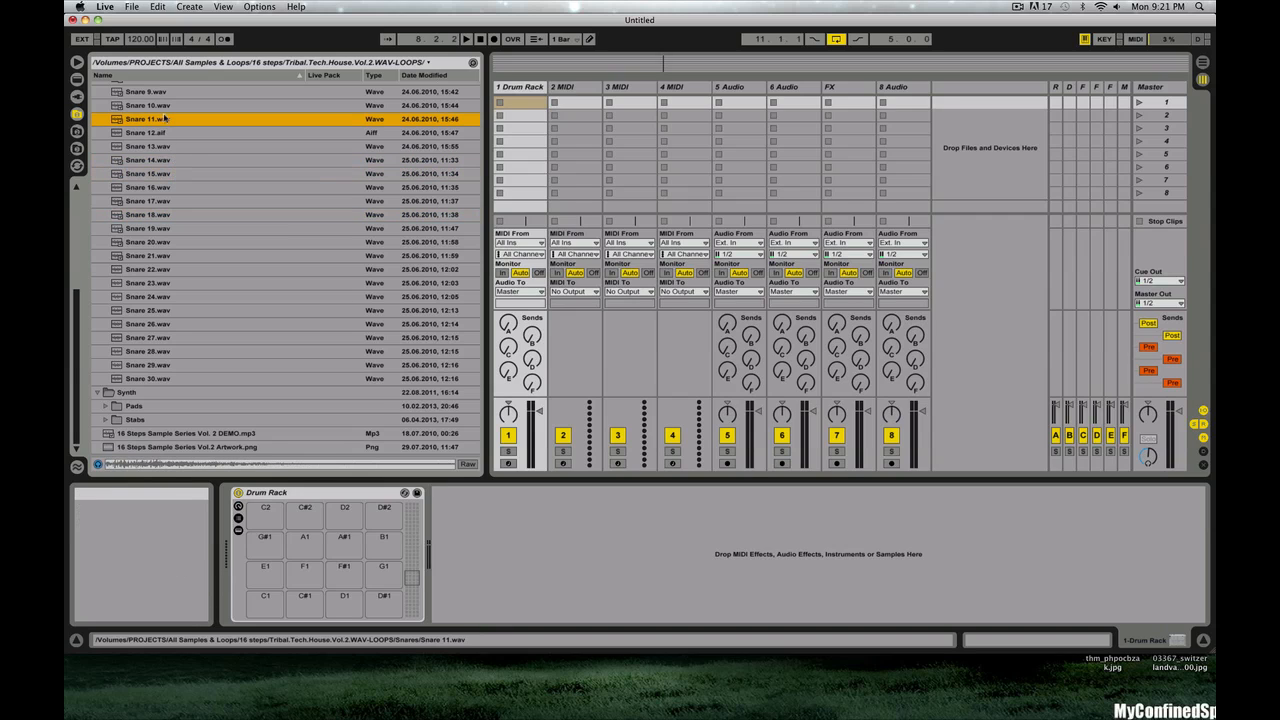
- Collapse the Snares and Synth folders in the file browser
scroll(160, 130, "up", 3)
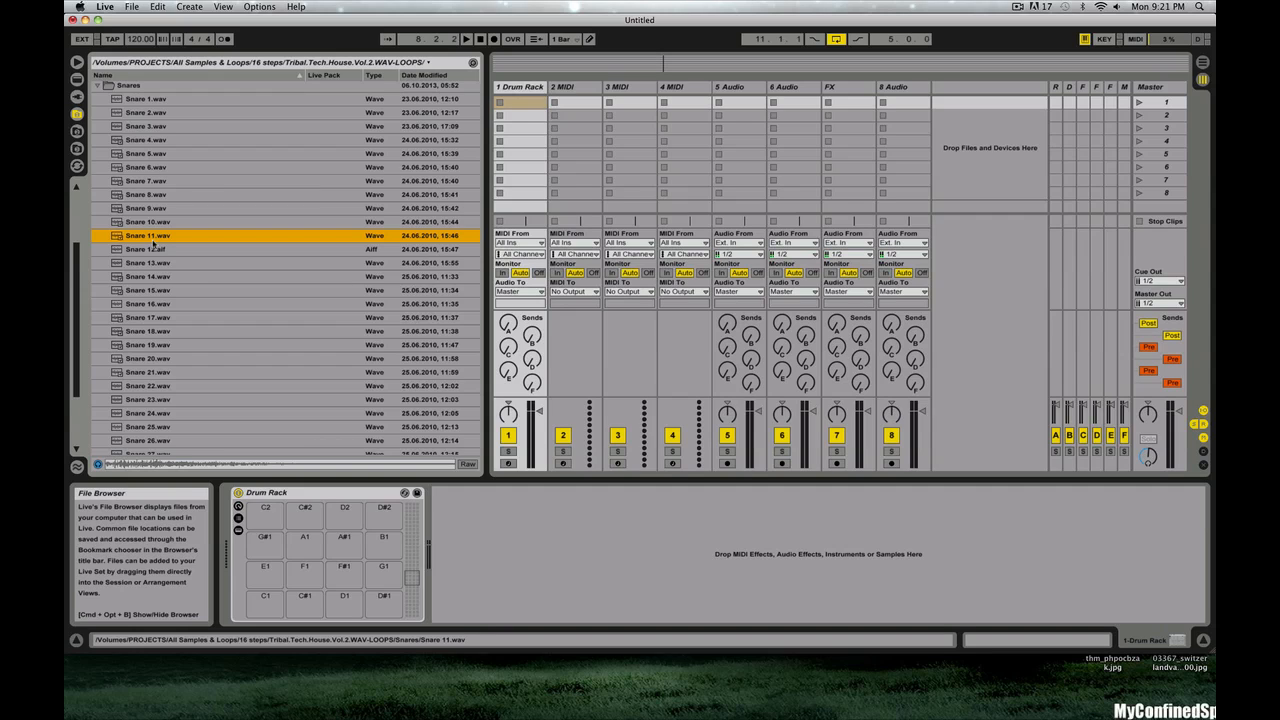
scroll(200, 238, "up", 3)
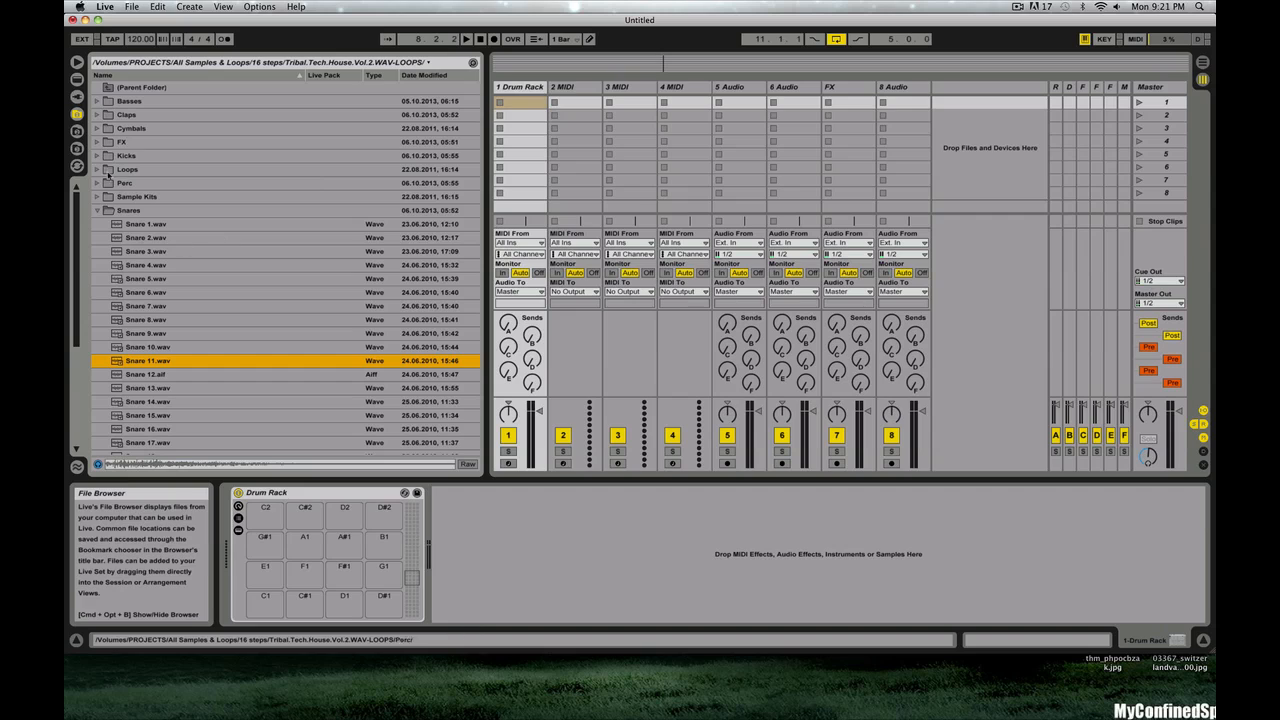
left_click(95, 211)
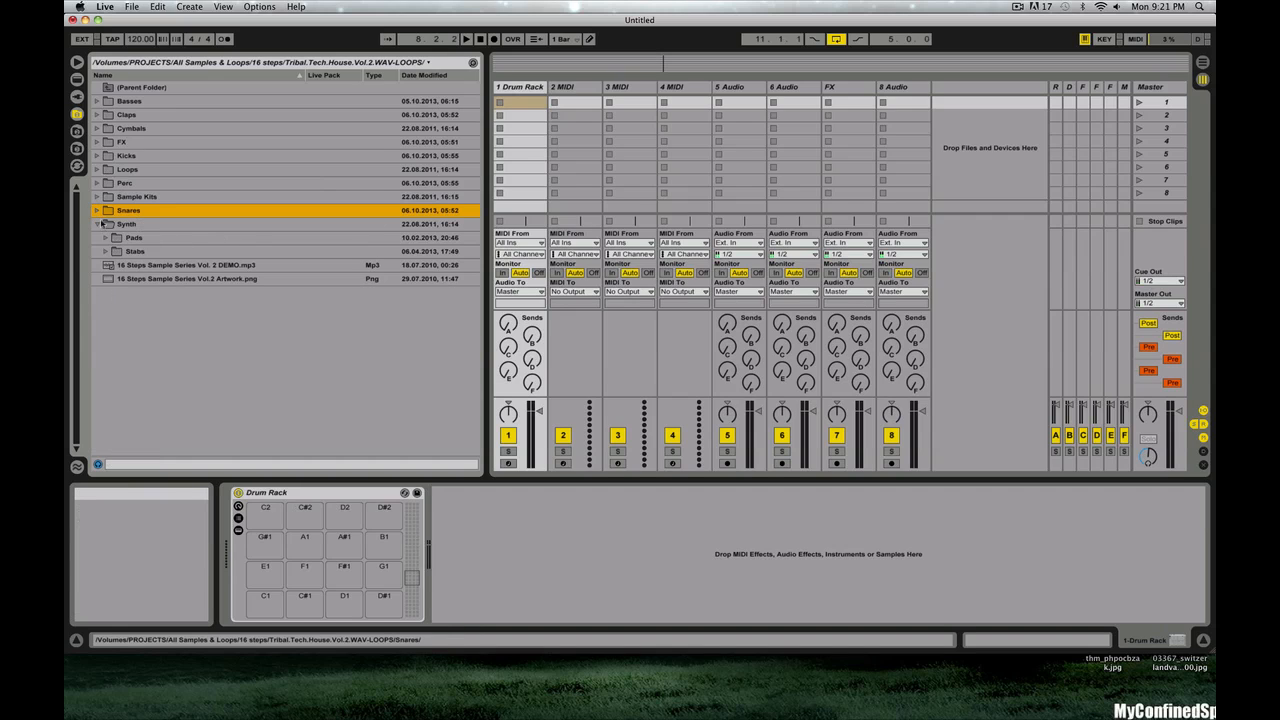
left_click(100, 224)
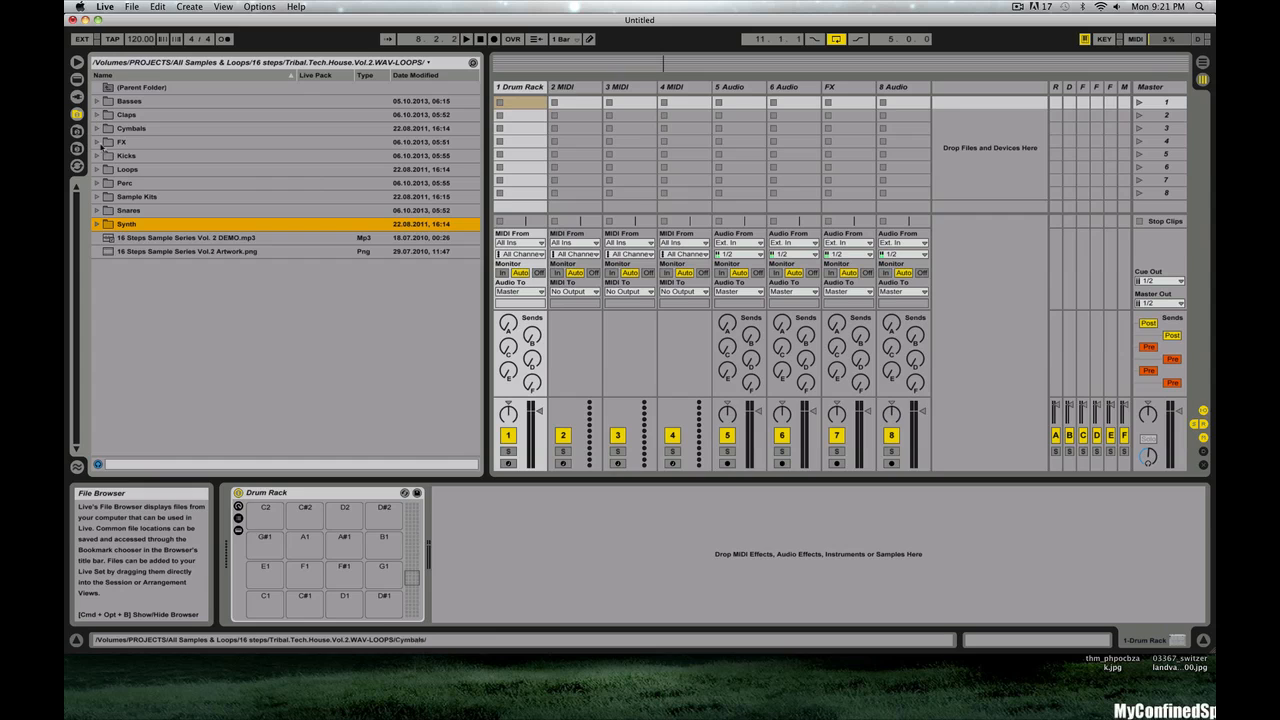
- Audition samples in the Kicks folder, load Kick 25.wav onto the drum rack's C1 pad and rename the pad Kick 1
left_click(98, 155)
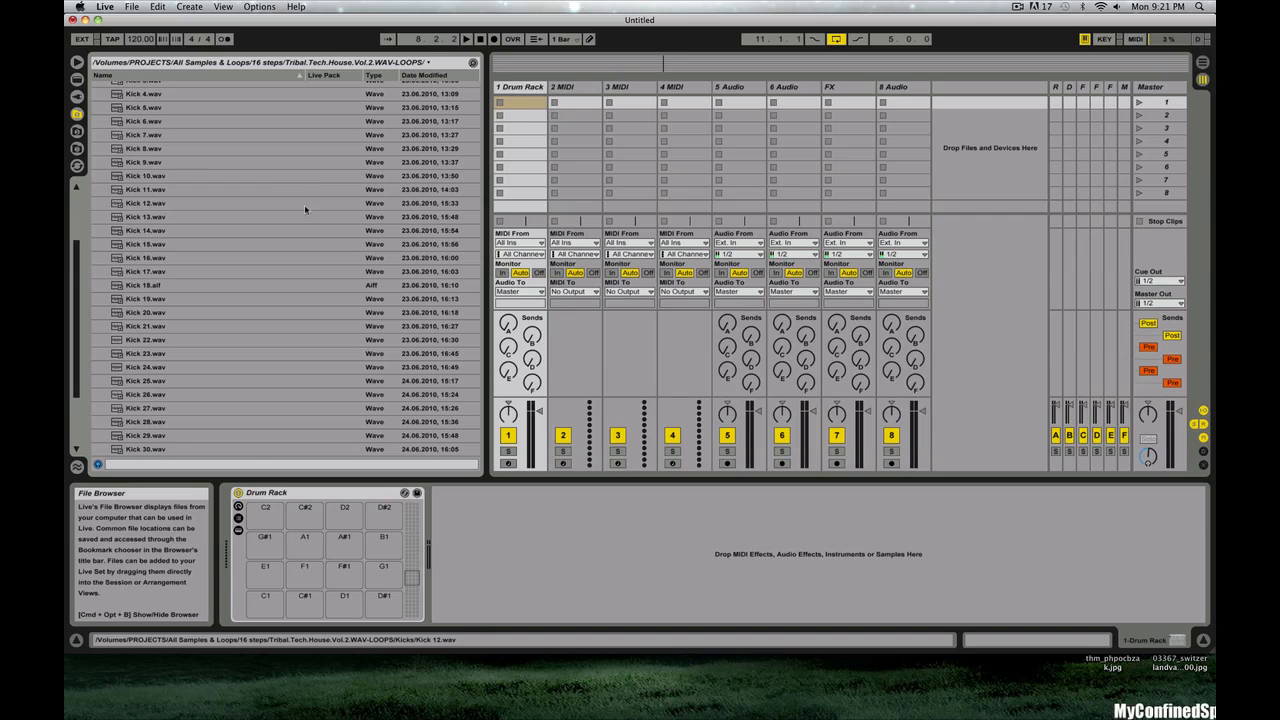
scroll(199, 231, "down", 3)
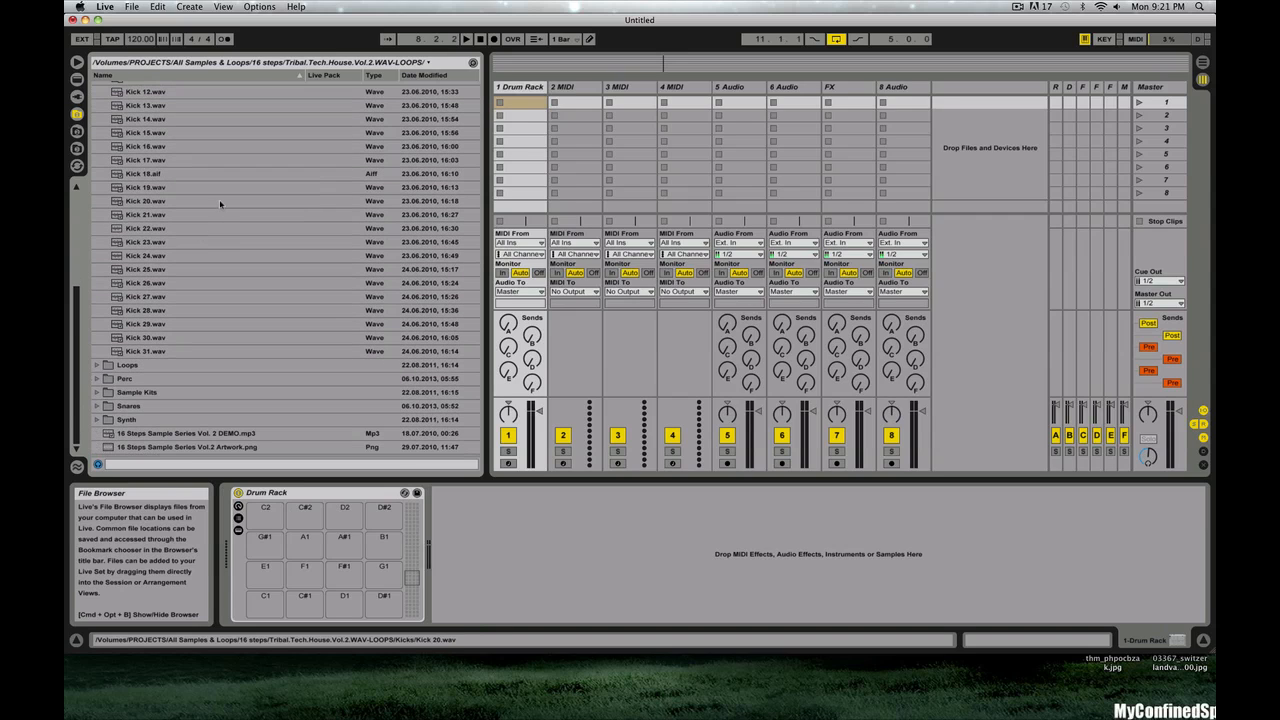
scroll(182, 236, "up", 2)
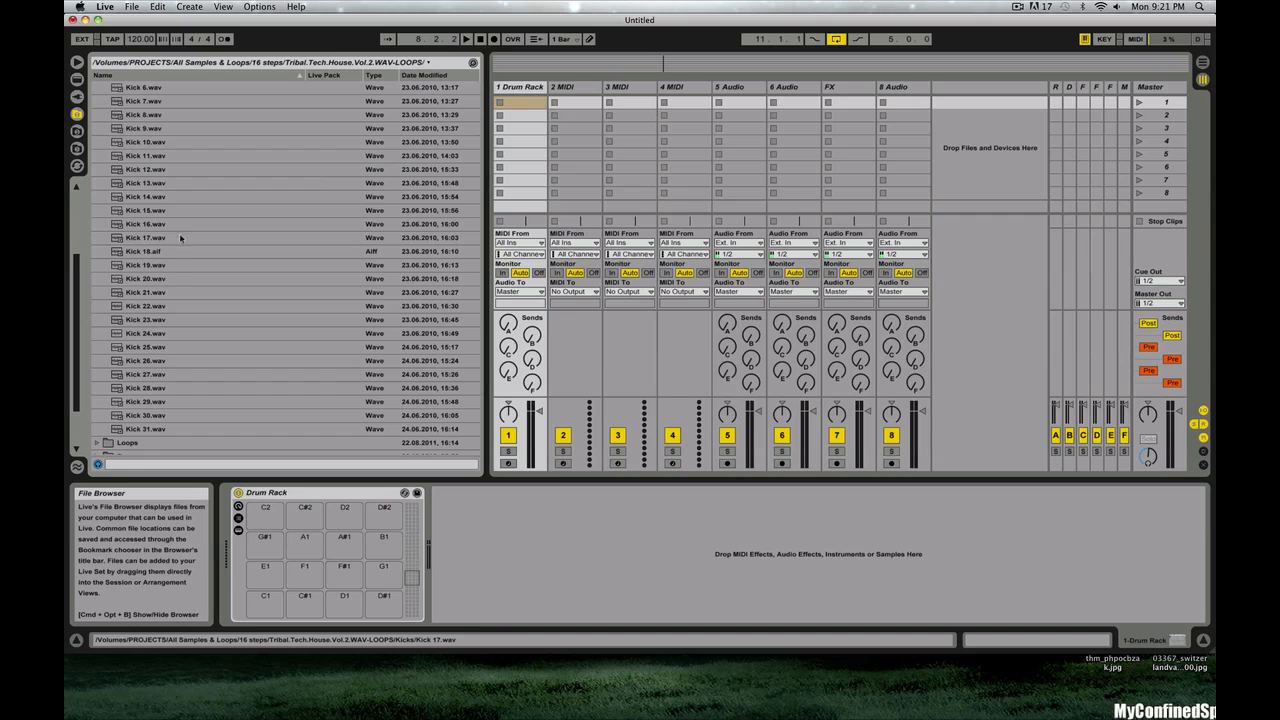
left_click(143, 307)
left_click(161, 346)
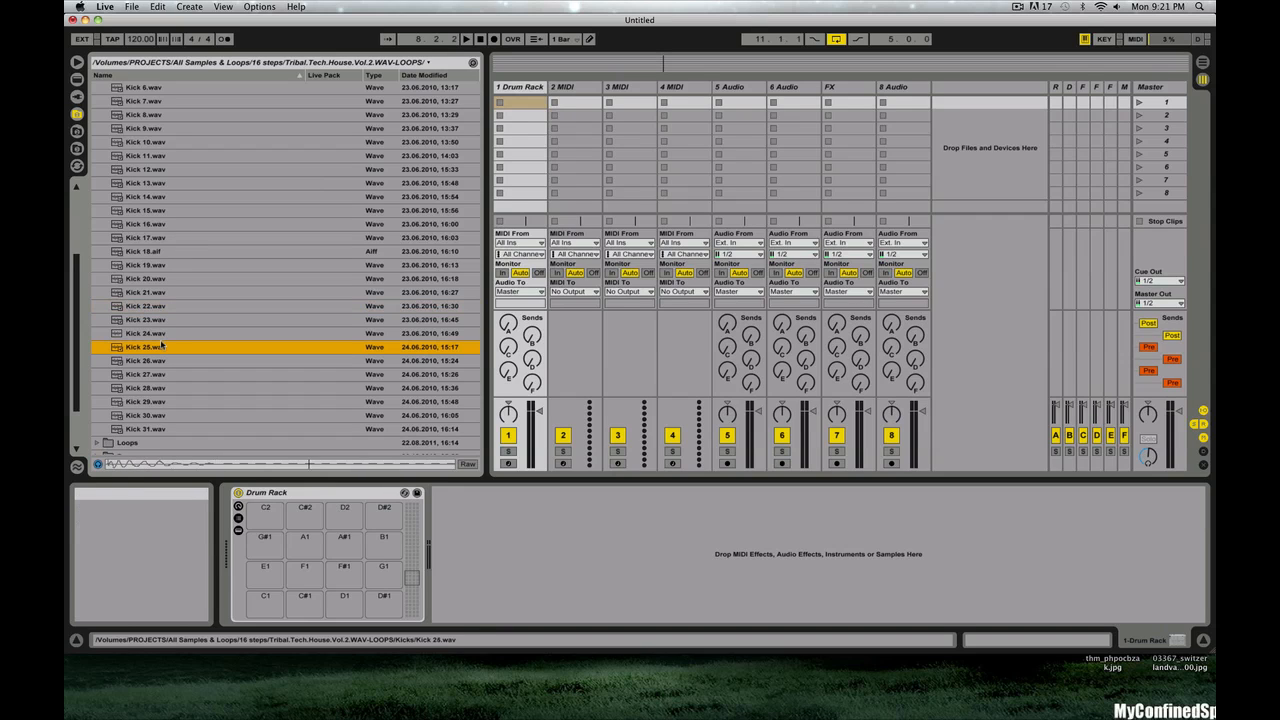
left_click_drag(156, 352, 265, 604)
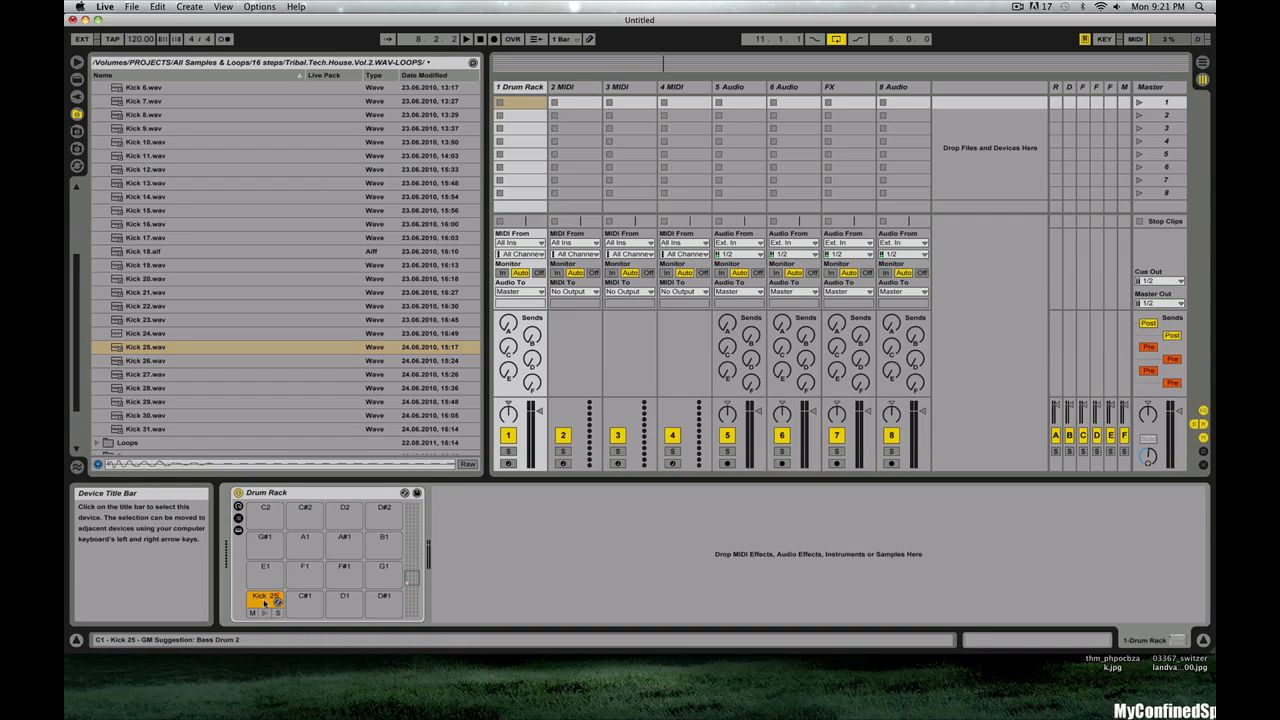
- Audition more kick samples, including Kick 31.wav and the first ones in the folder, stopping at Kick 7.wav
left_click(163, 403)
left_click(169, 391)
left_click(180, 424)
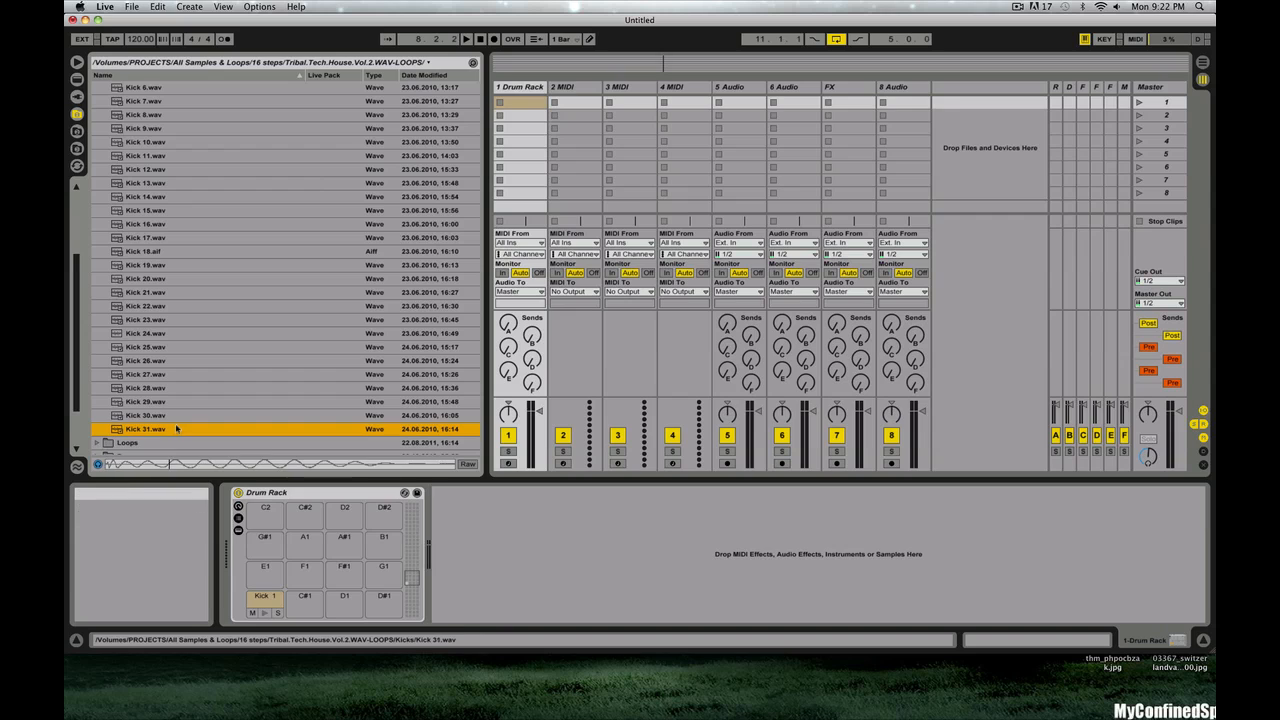
left_click(184, 128)
scroll(184, 131, "up", 1)
scroll(184, 150, "up", 5)
left_click(184, 210)
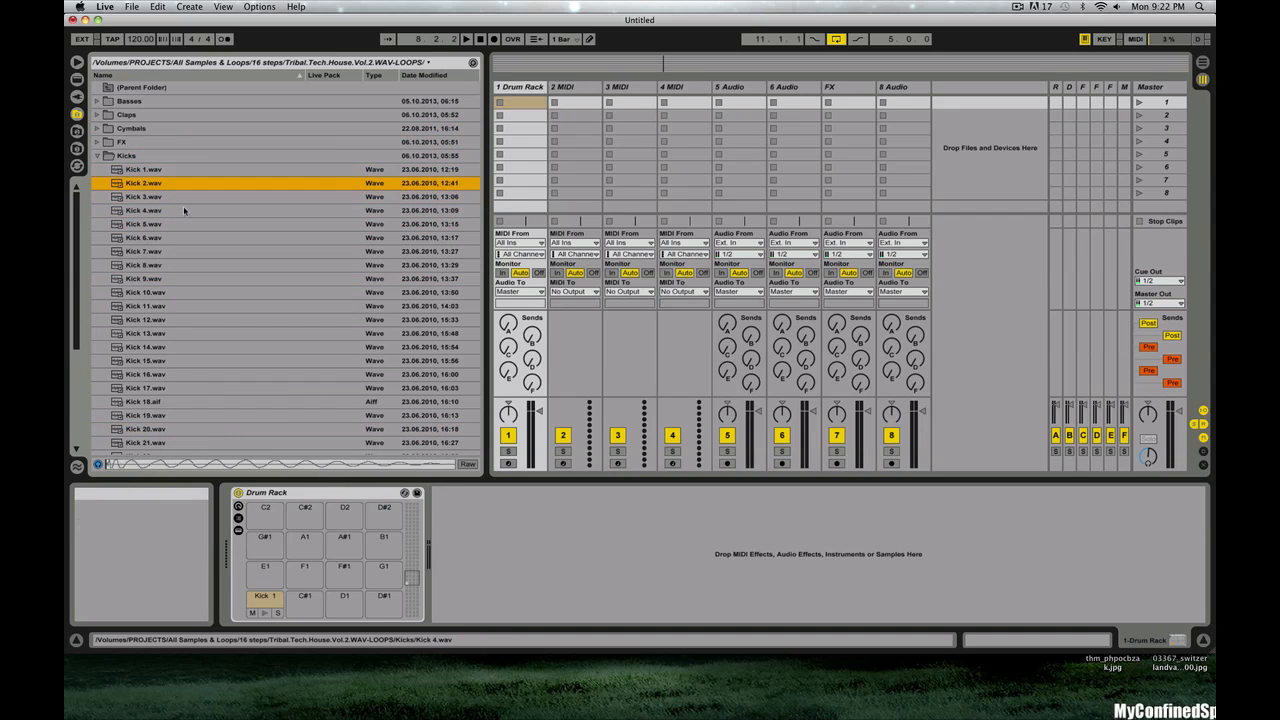
key("Up")
key("Down")
key("Down")
key("Down")
key("Down")
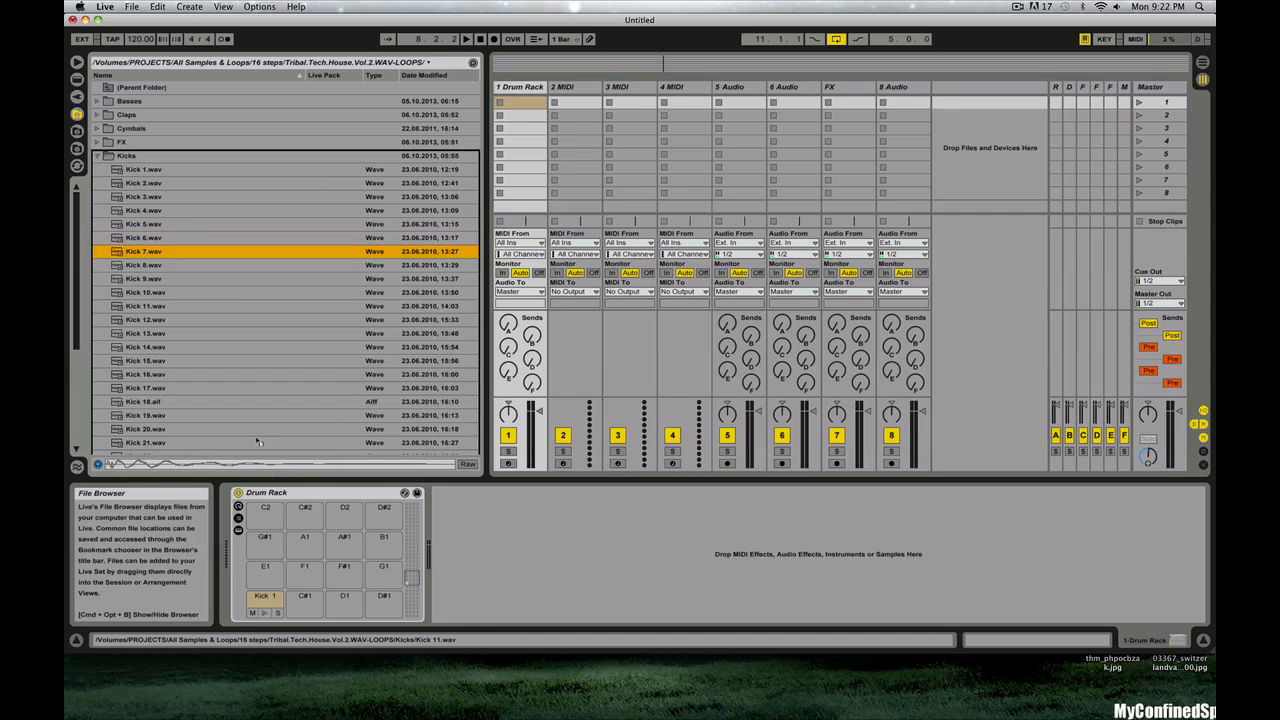
- Load Kick 7.wav onto the drum rack's C#1 pad and rename the pad Kick 2
left_click_drag(322, 636, 297, 602)
left_click(297, 602)
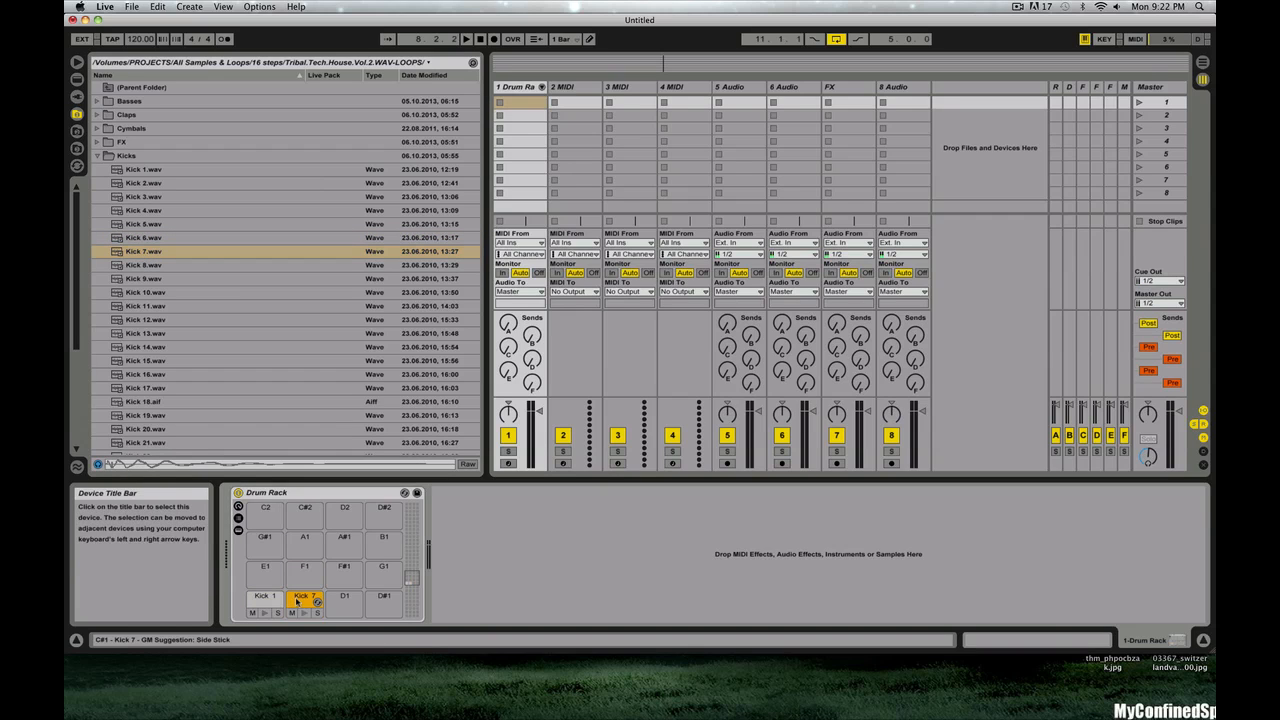
key("super+r")
key("Right")
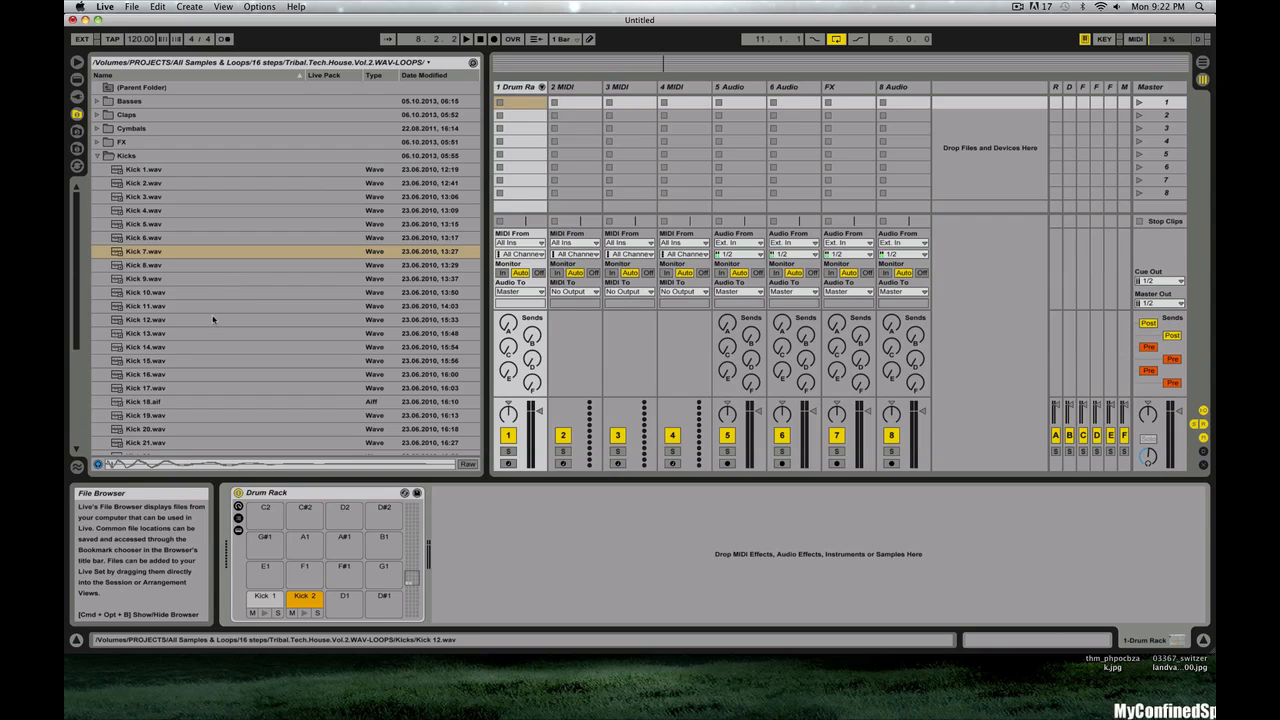
- Collapse the Kicks folder, audition samples in the Claps folder and load Clap 14.wav onto the drum rack's G#1 pad
left_click(102, 160)
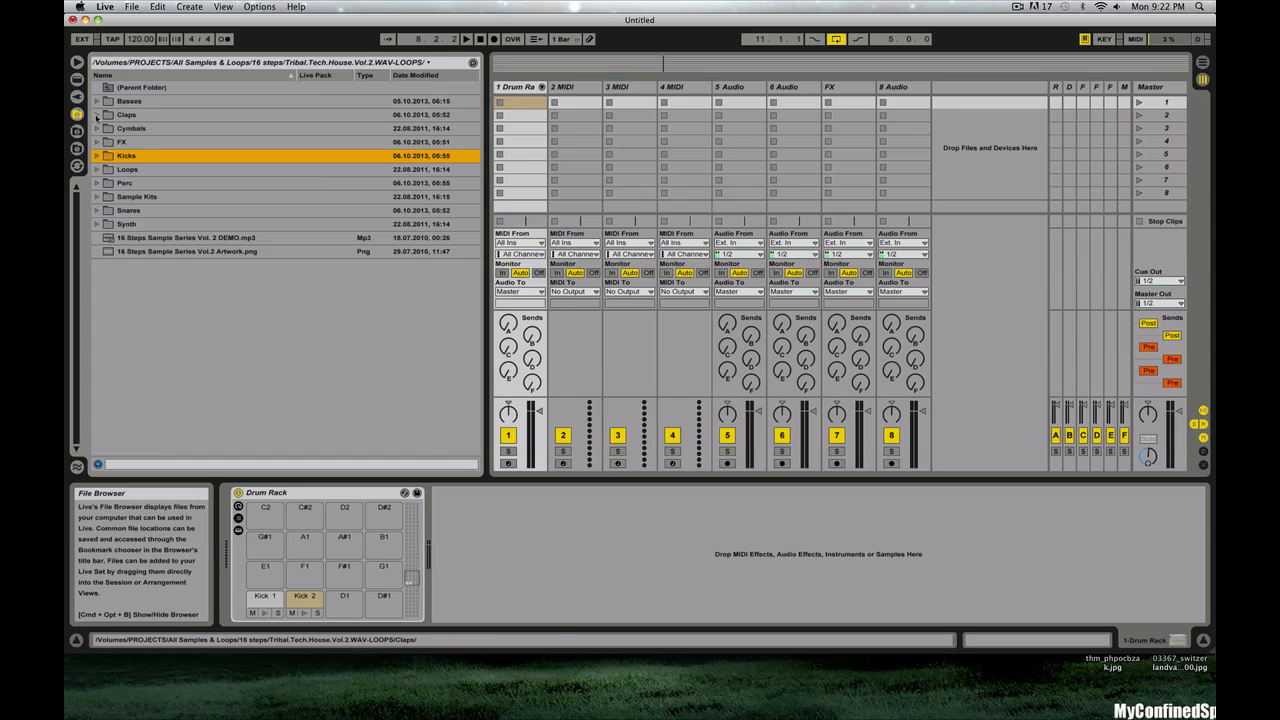
left_click(97, 115)
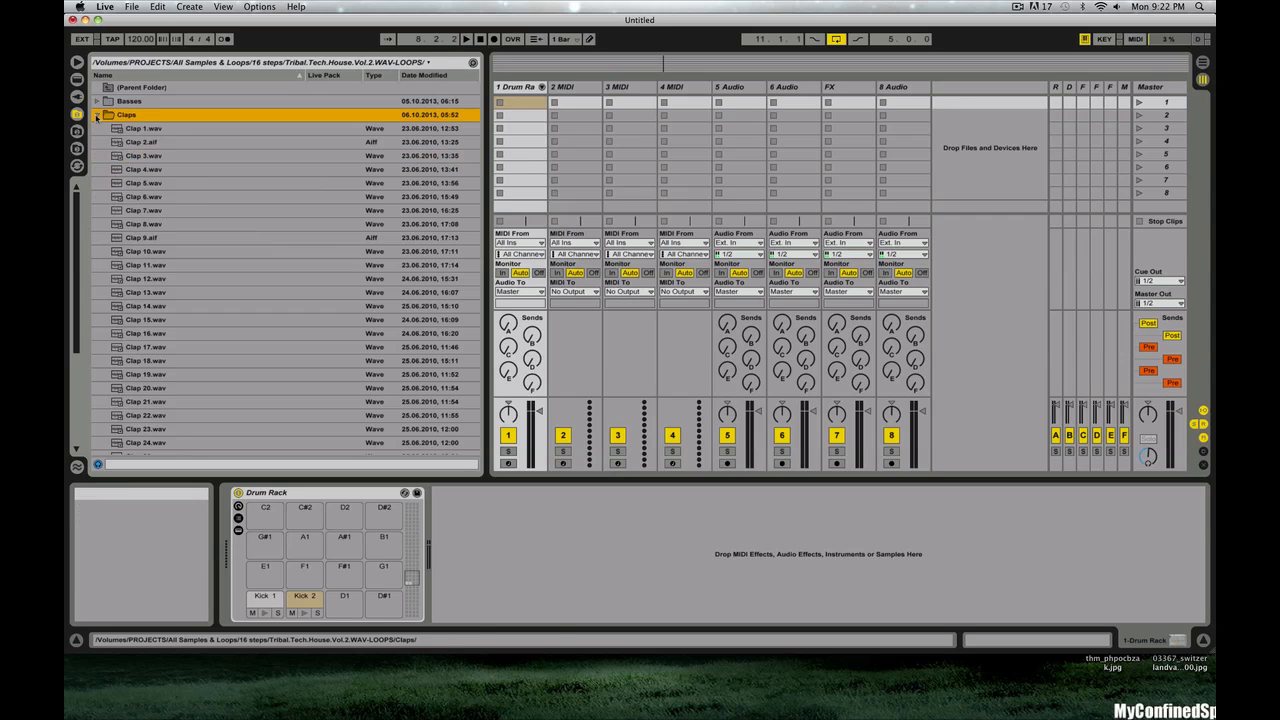
left_click(281, 251)
left_click(250, 307)
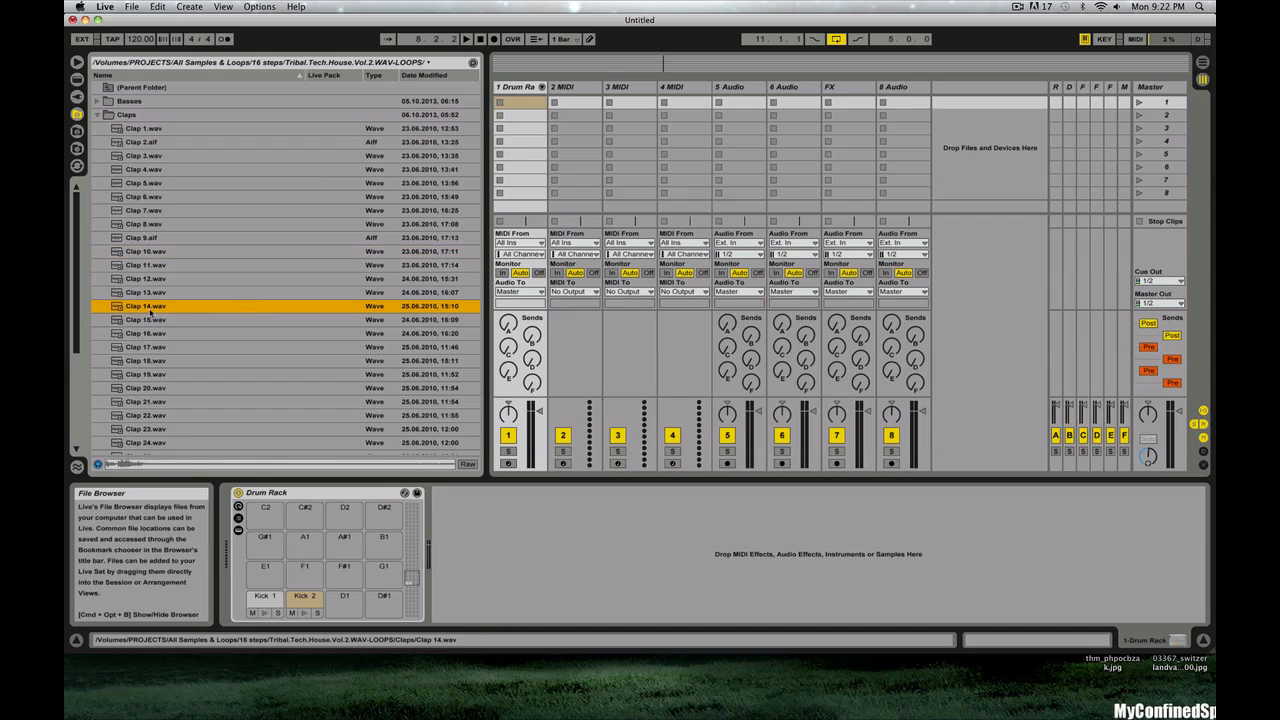
left_click_drag(152, 308, 264, 544)
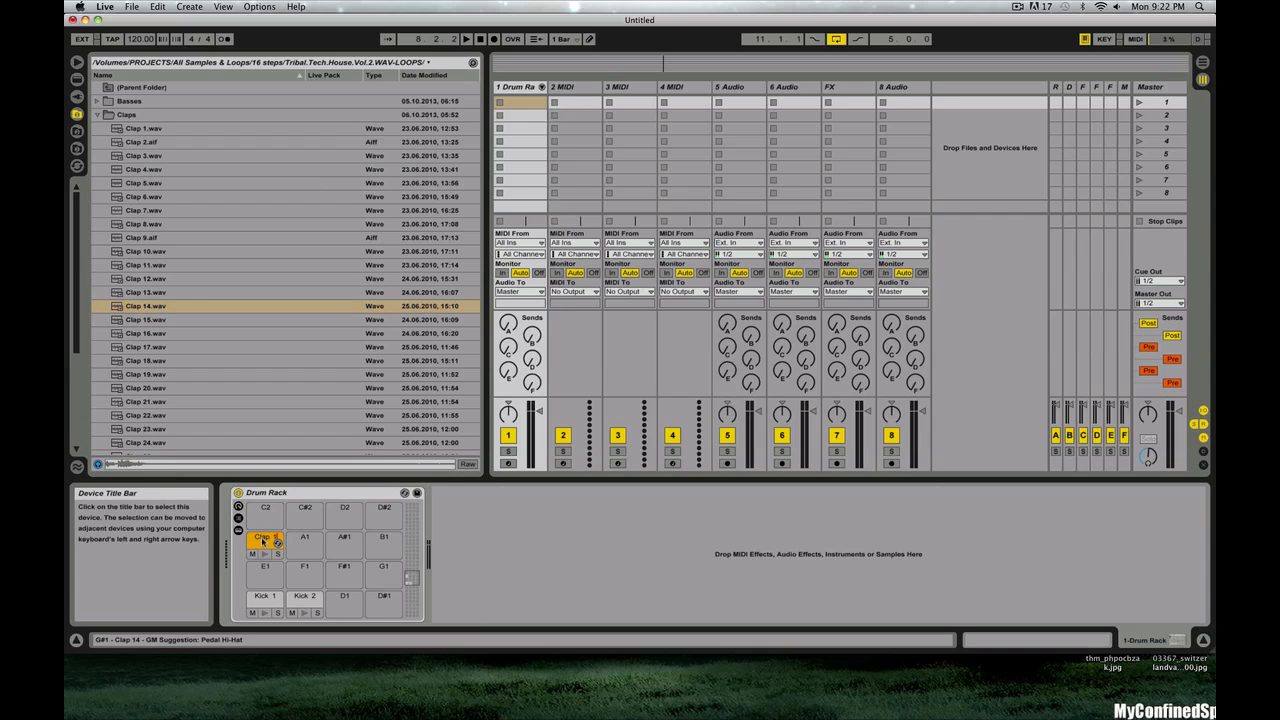
- Collapse the Claps folder and audition the samples in the Snares folder, stopping at Snare 12.aif
left_click(99, 115)
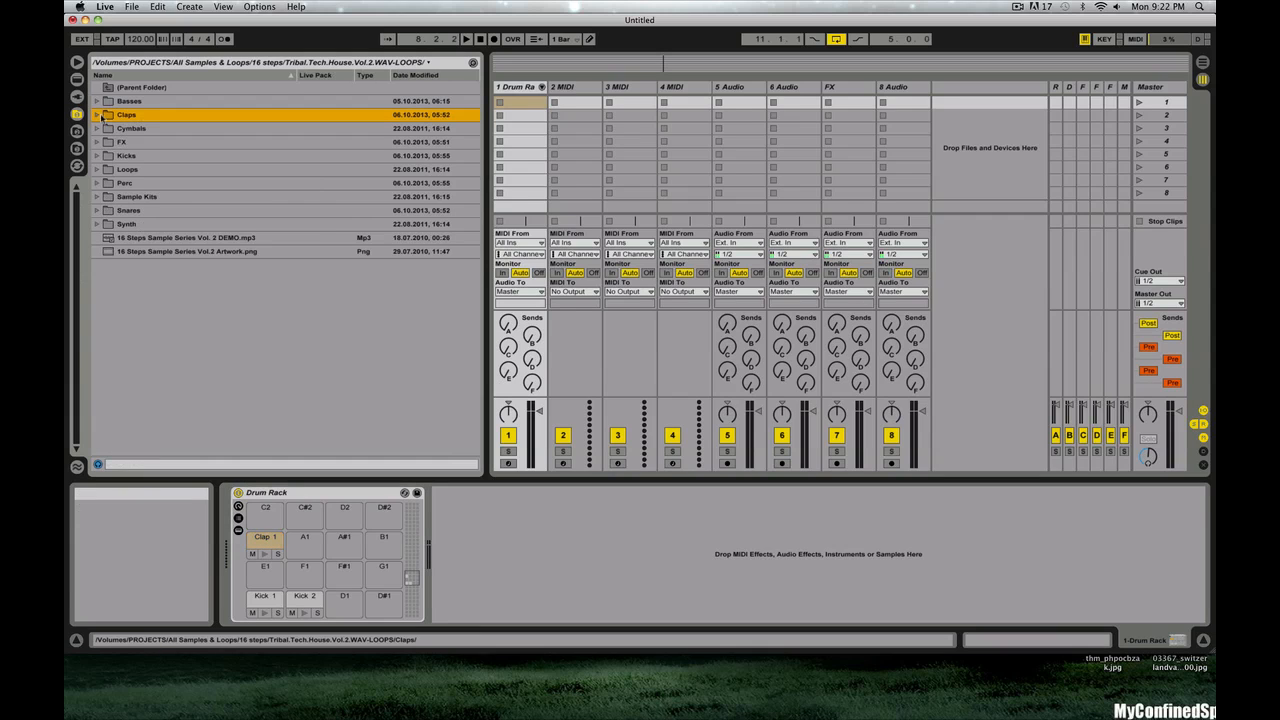
left_click(97, 210)
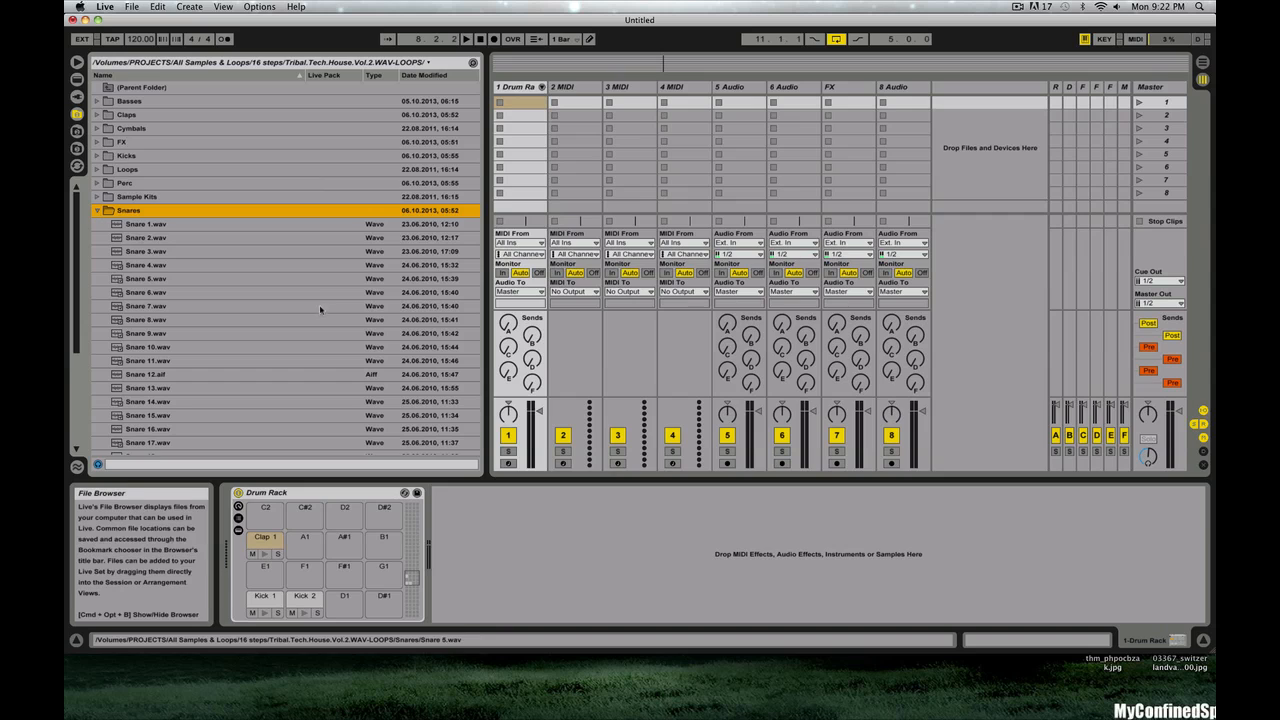
scroll(315, 293, "down", 3)
left_click(188, 166)
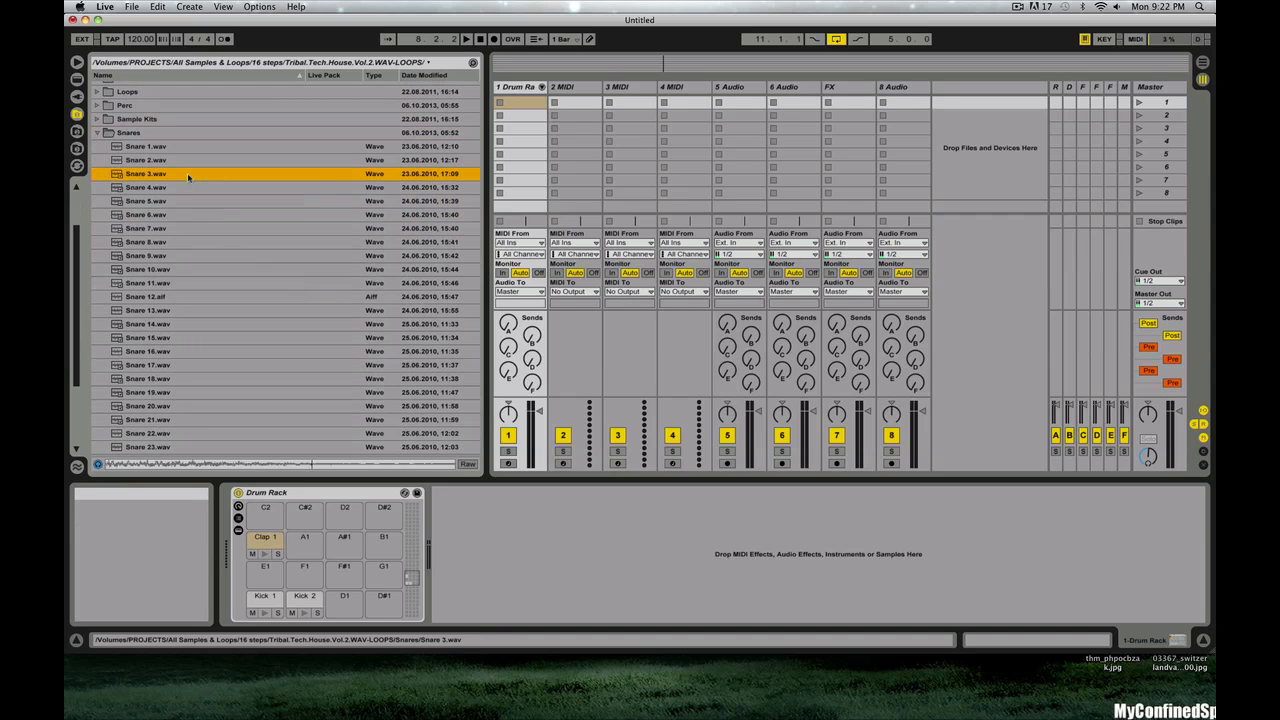
key("Down")
key("Down")
key("Down")
key("Down")
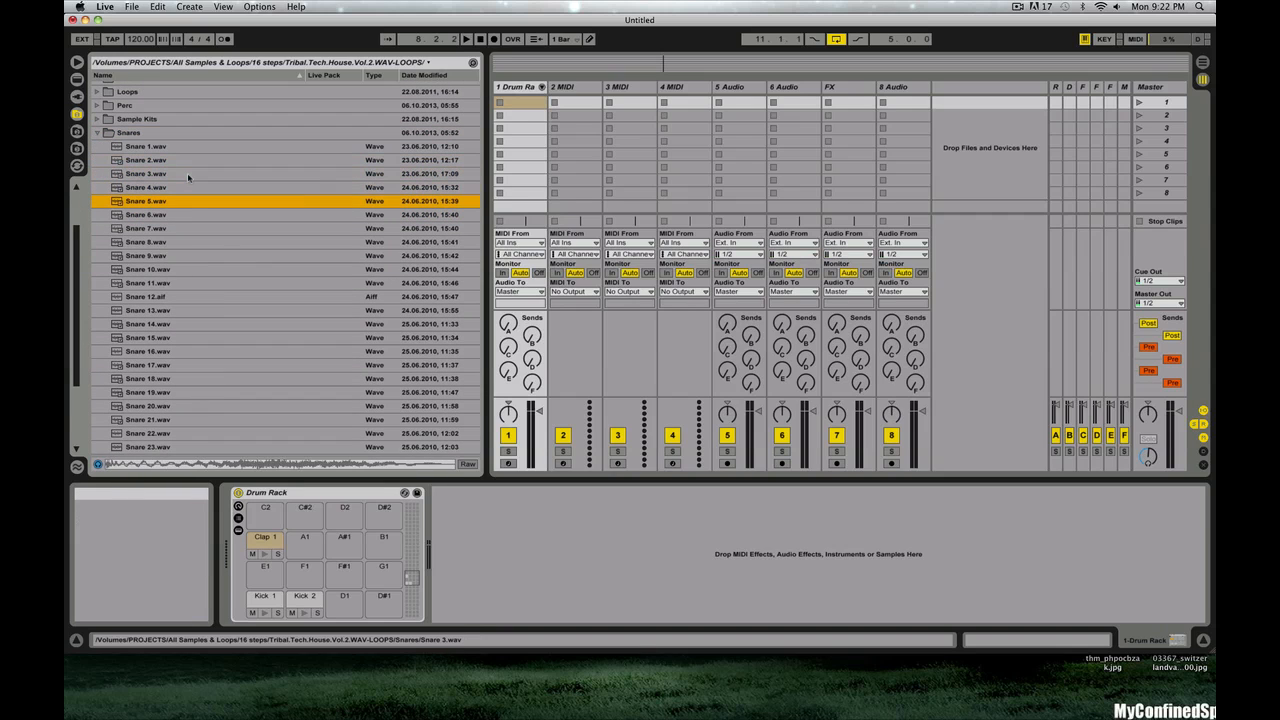
key("Down")
key("Down")
key("Down")
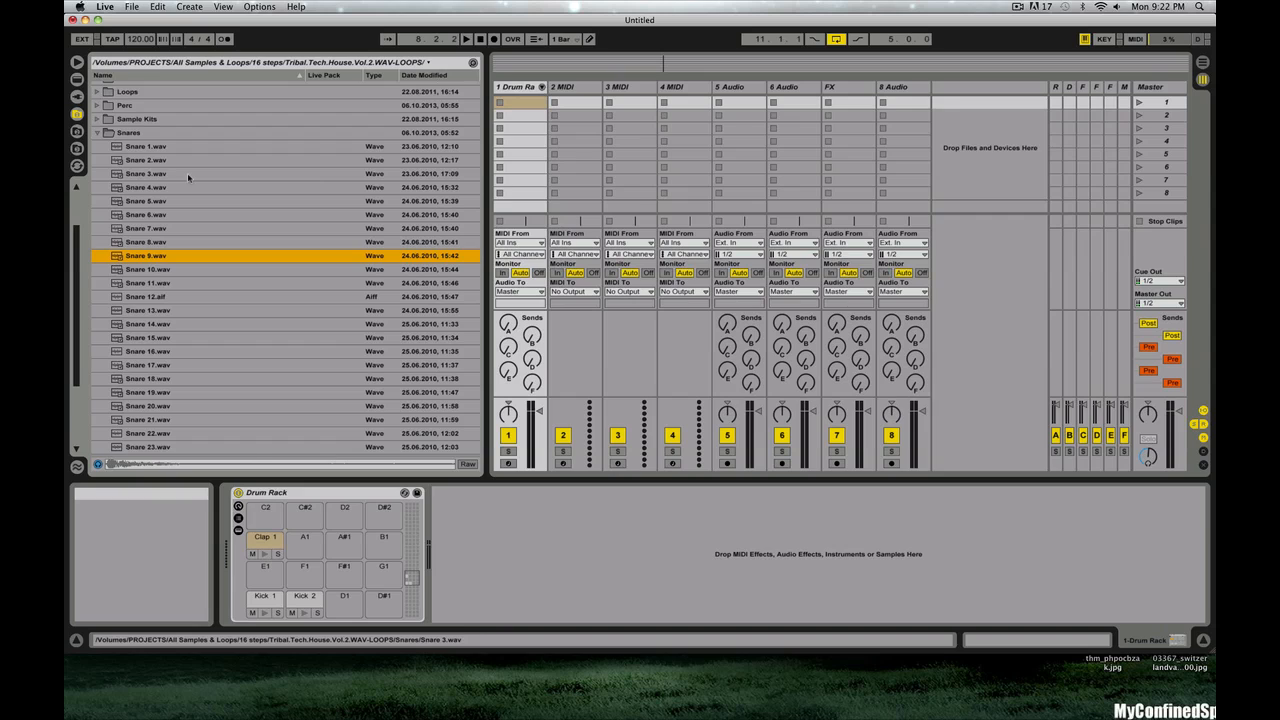
key("Down")
key("Down")
key("Down")
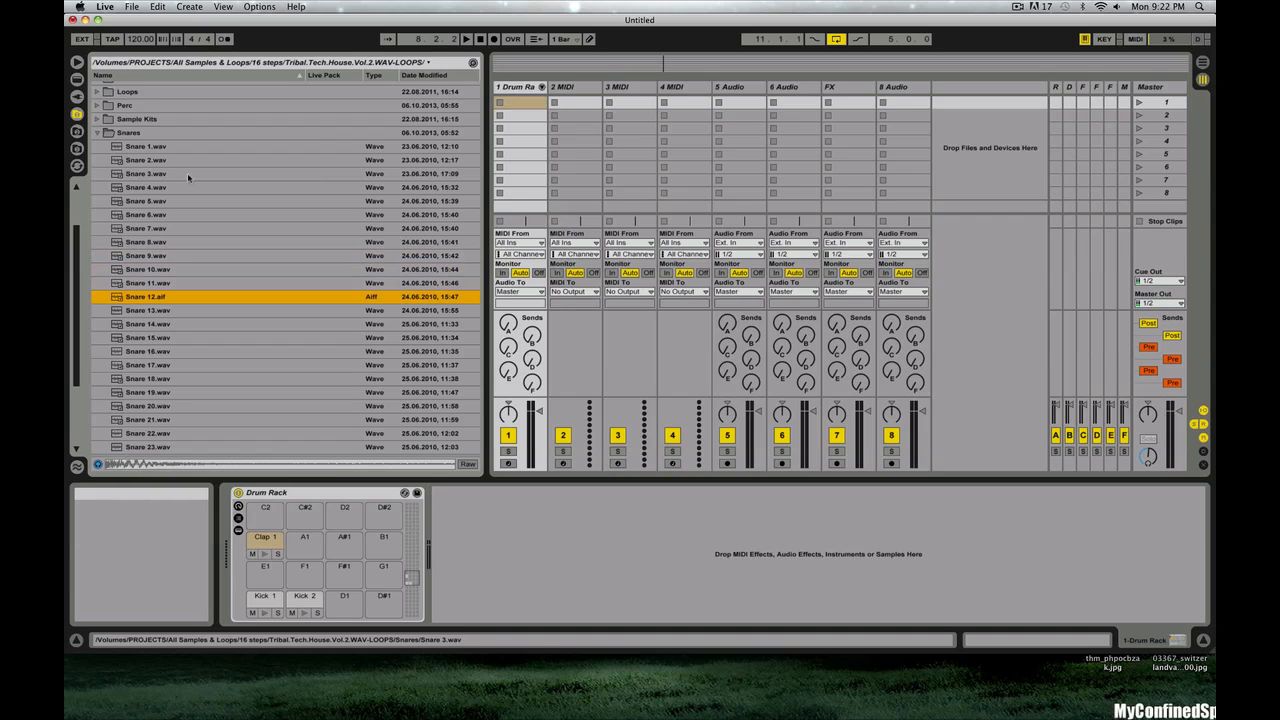
- Load Snare 12.aif onto the drum rack's E1 pad and rename the pad Snare 1
left_click_drag(219, 383, 264, 575)
key("super+r")
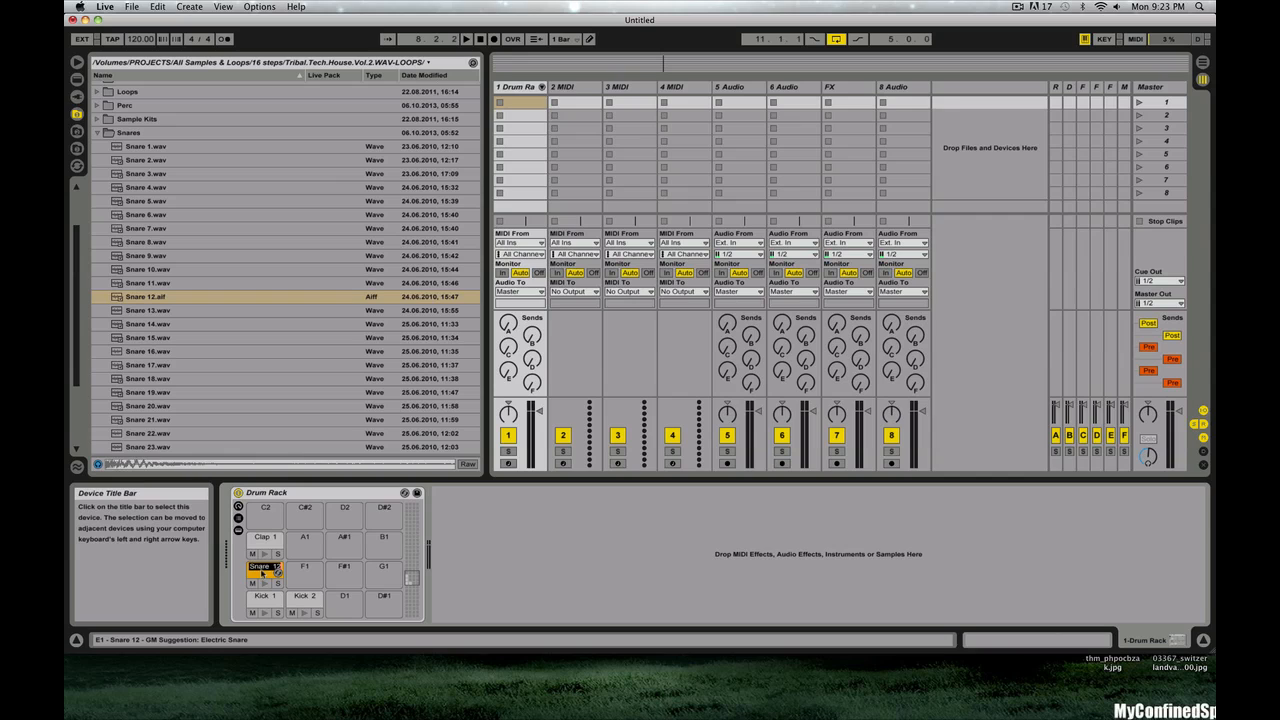
key("Right")
key("BackSpace")
key("Return")
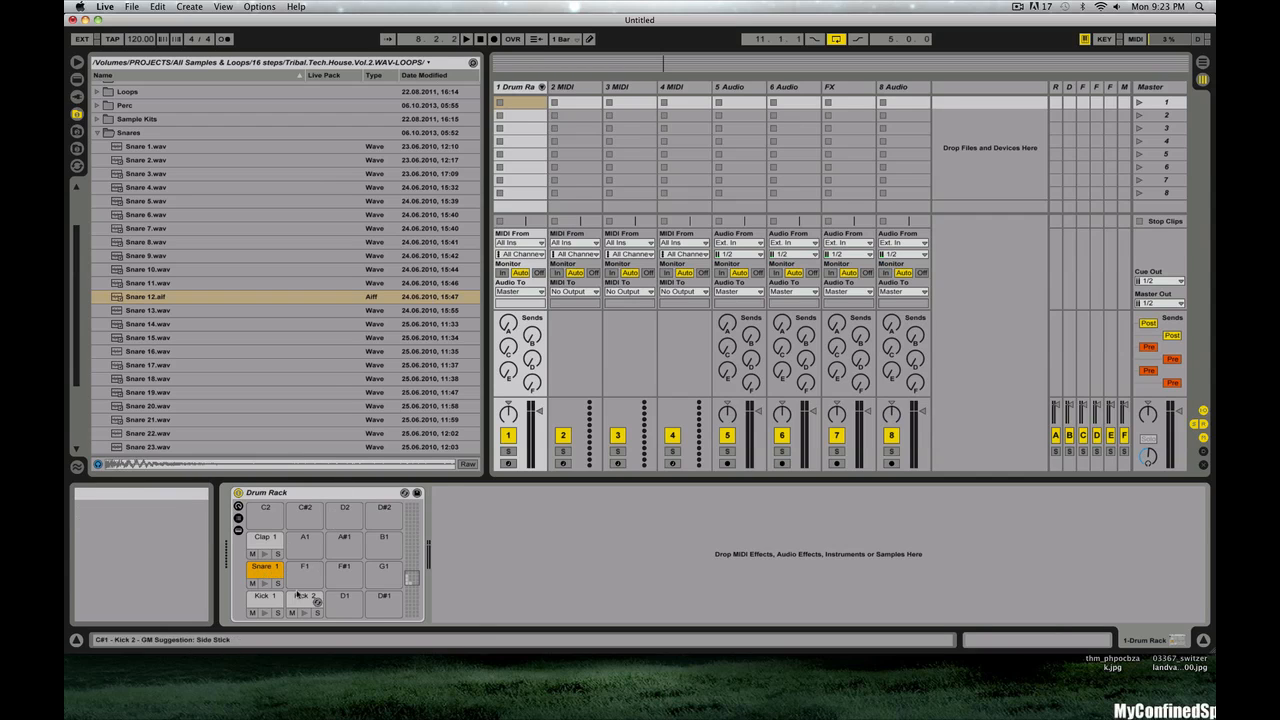
- Collapse the Snares folder and expand the Cymbals folder with its Closed Hats, Crashes, Open Hats and Rides subfolders
left_click(97, 133)
scroll(98, 140, "up", 3)
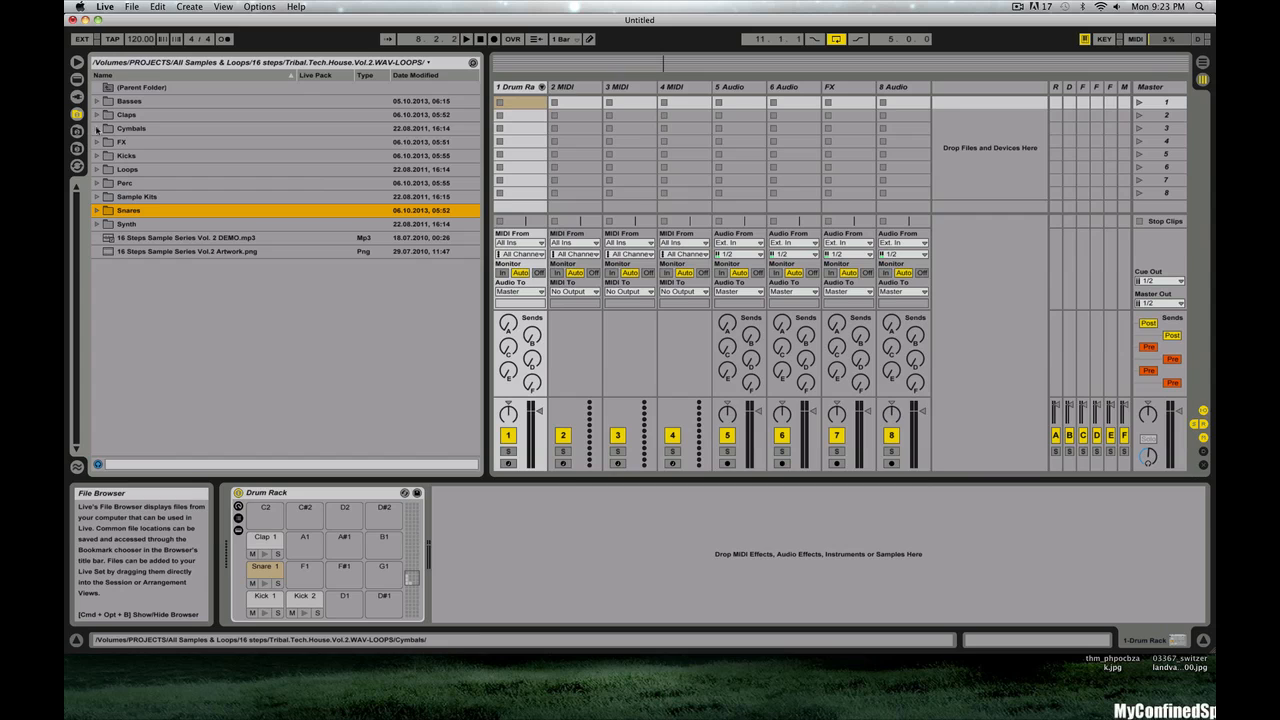
left_click(97, 129)
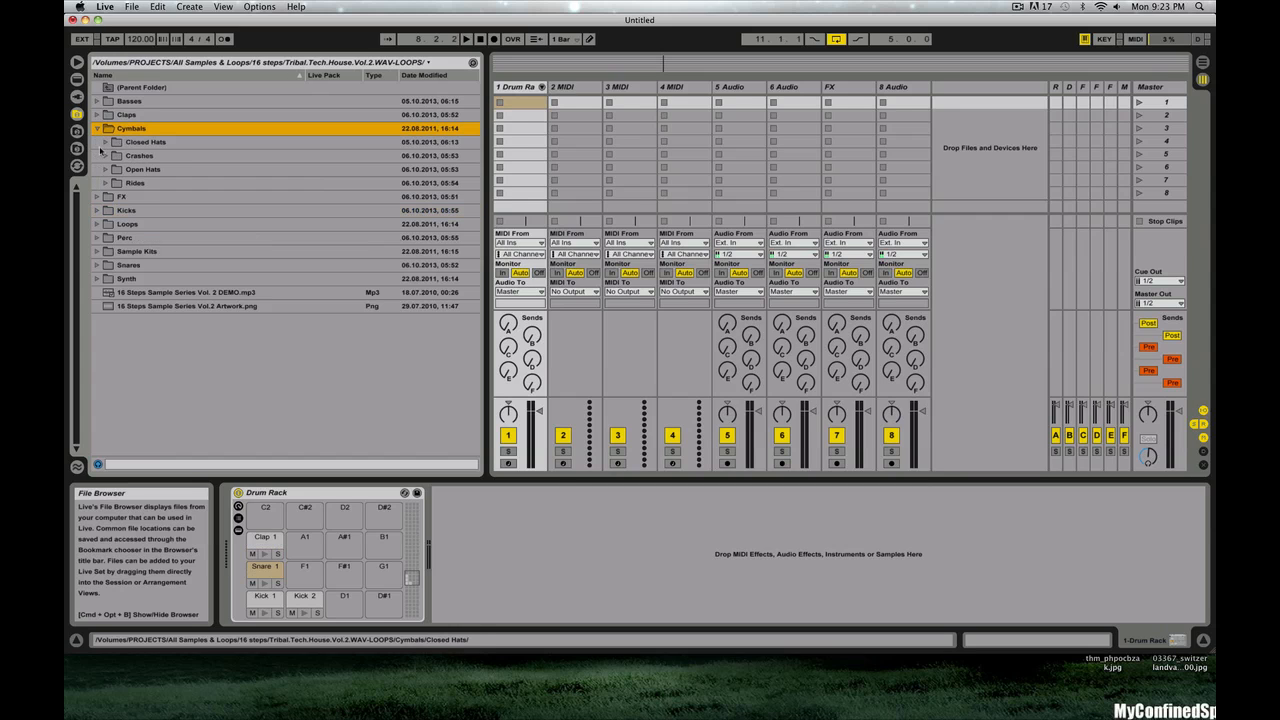
left_click(107, 143)
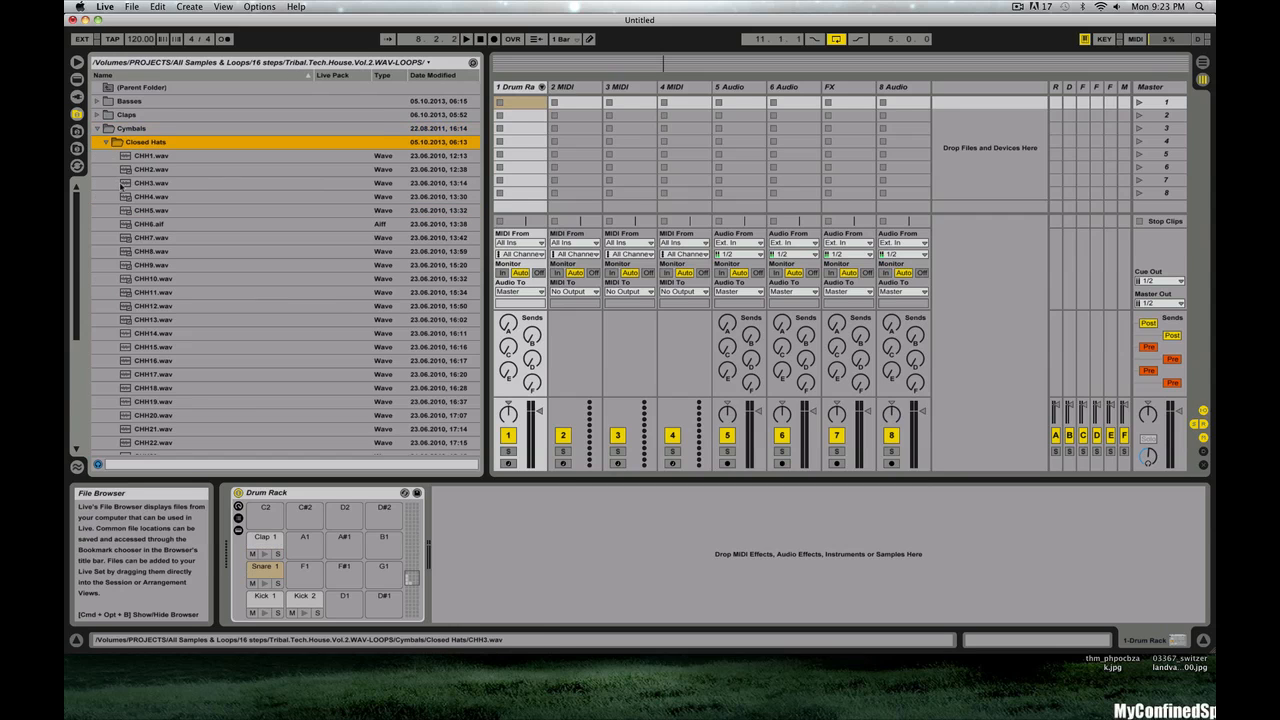
scroll(110, 310, "down", 5)
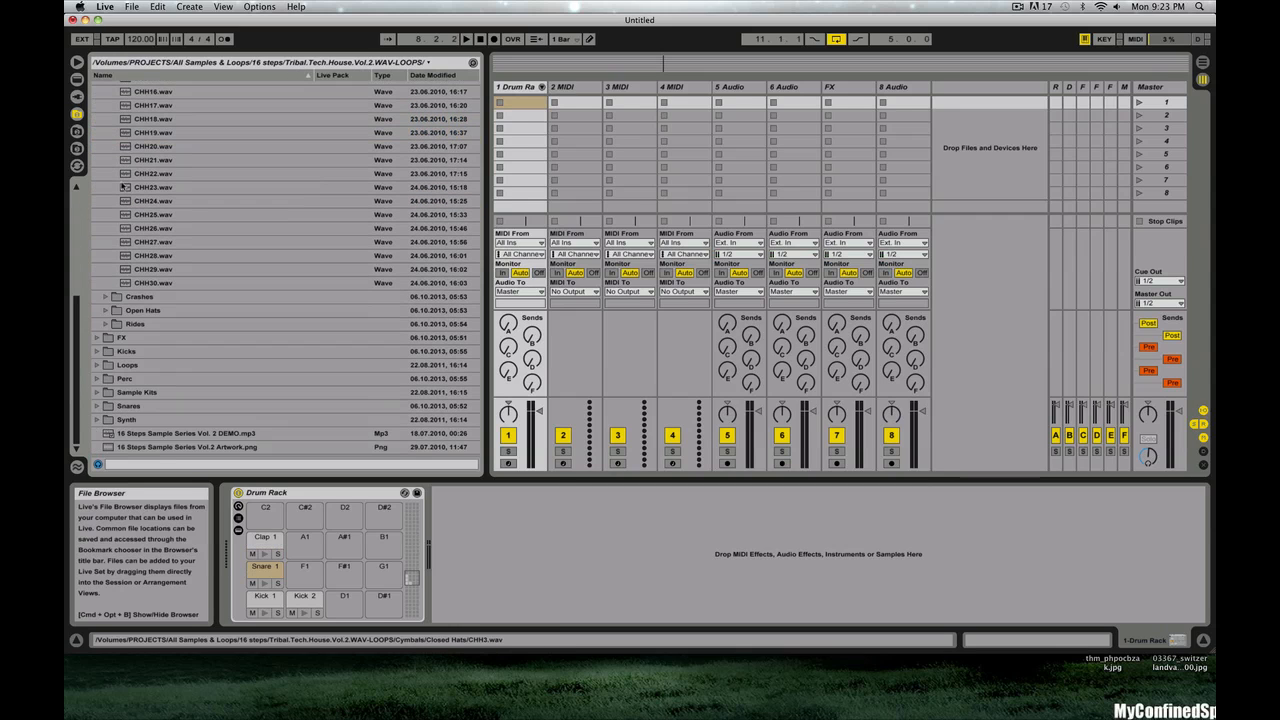
left_click(107, 310)
scroll(112, 318, "down", 8)
left_click(107, 325)
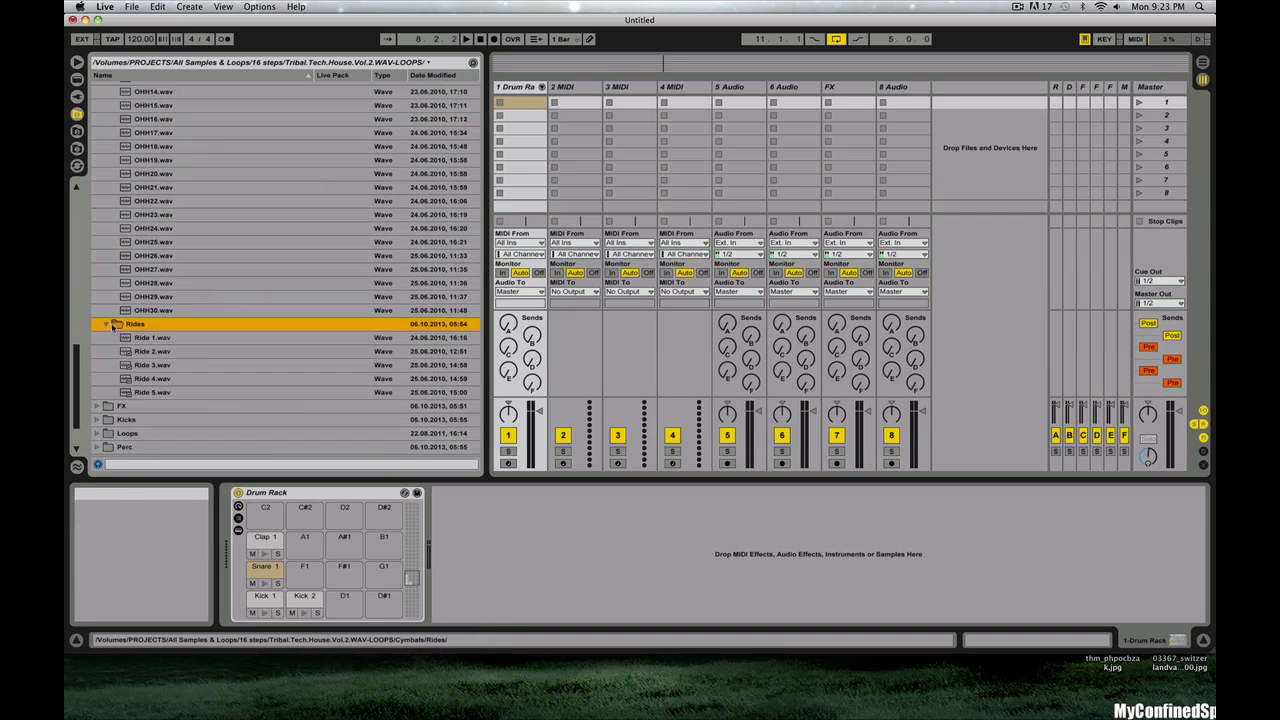
scroll(110, 326, "up", 8)
left_click(107, 314)
scroll(266, 325, "up", 6)
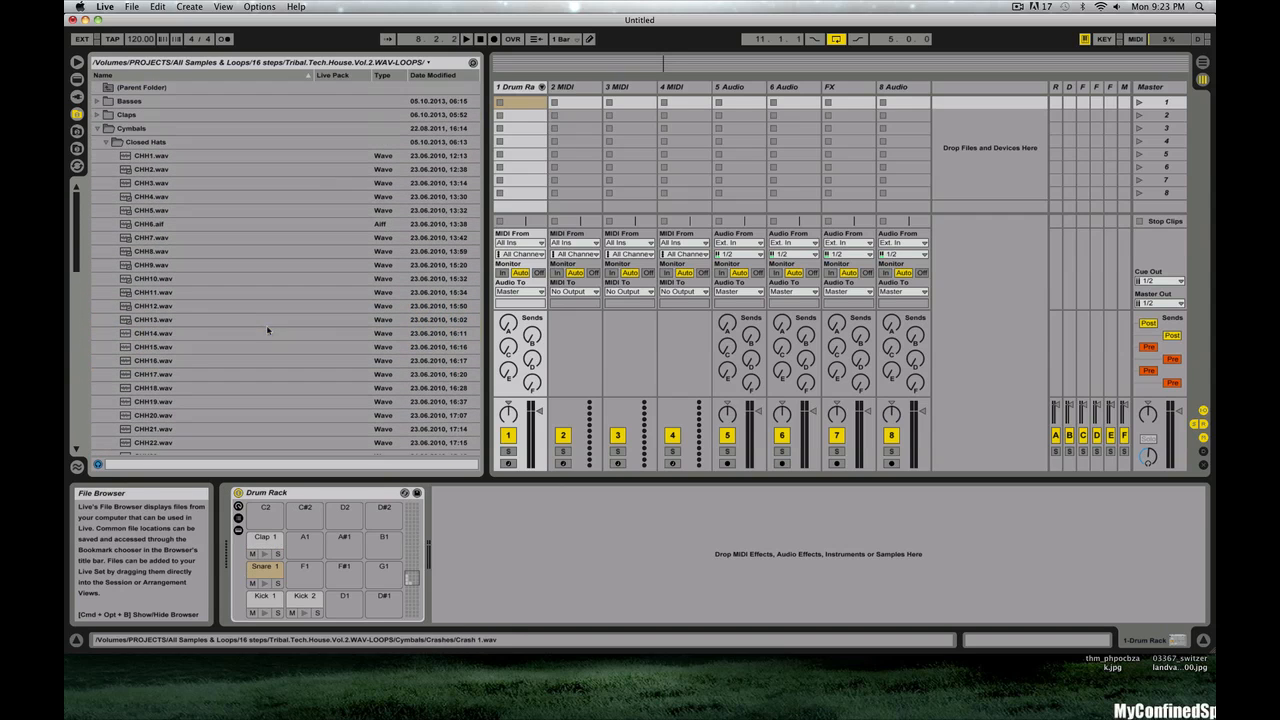
- Audition samples in the Closed Hats folder and load CHH8.wav onto the drum rack's A1 pad
left_click(180, 224)
left_click(206, 265)
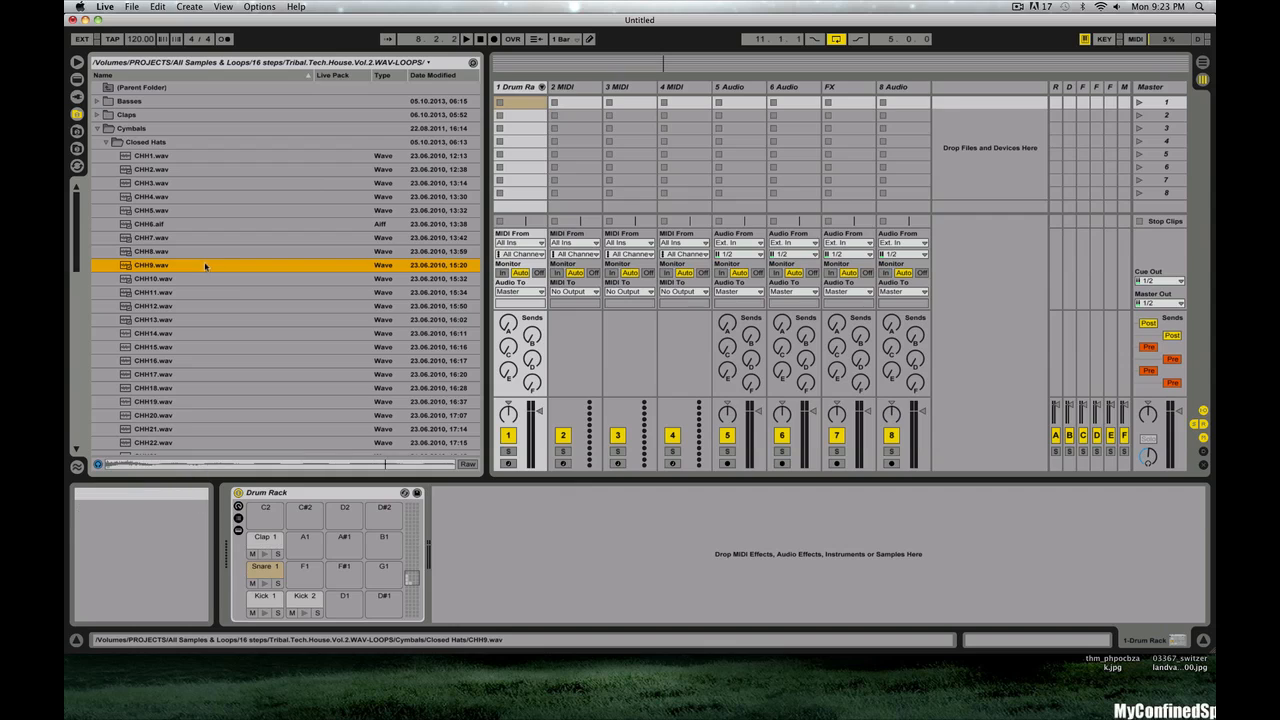
left_click(206, 257)
left_click_drag(157, 260, 305, 545)
- Rename the CHH8 pad Hat 1 and move it to the C2 pad above Clap 1
key("super+r")
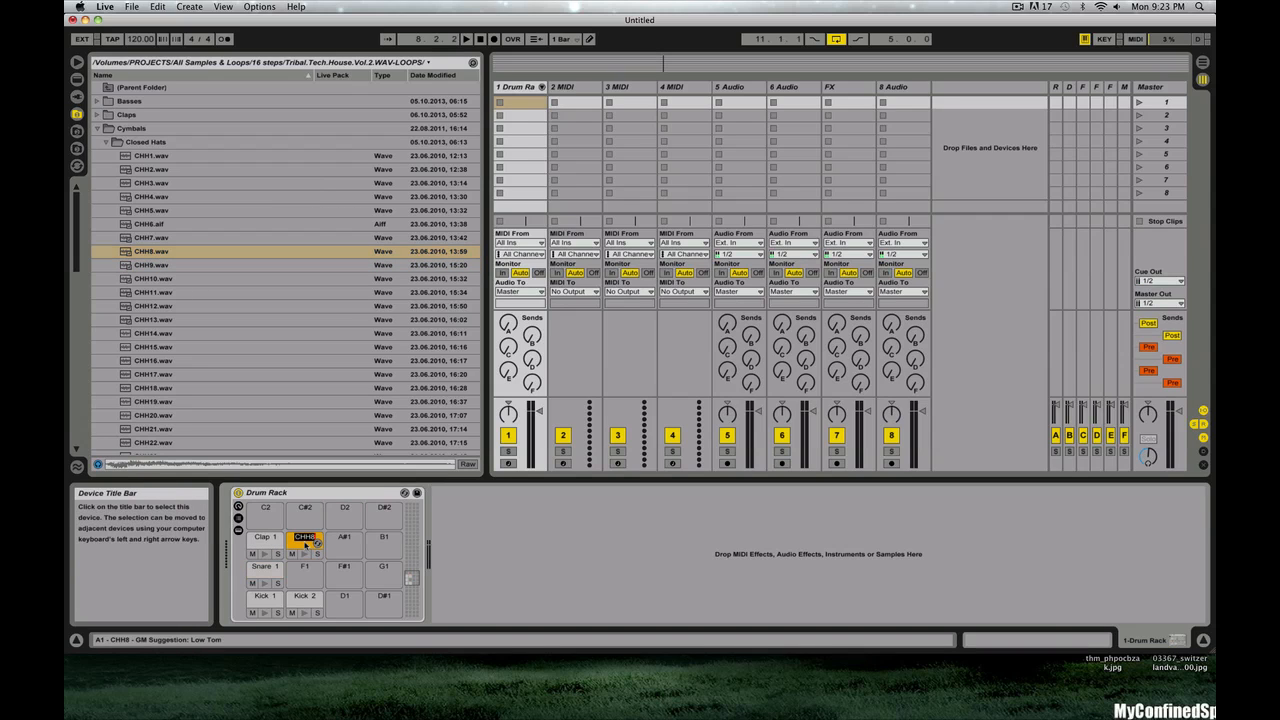
type("Hat 1")
left_click_drag(305, 545, 265, 510)
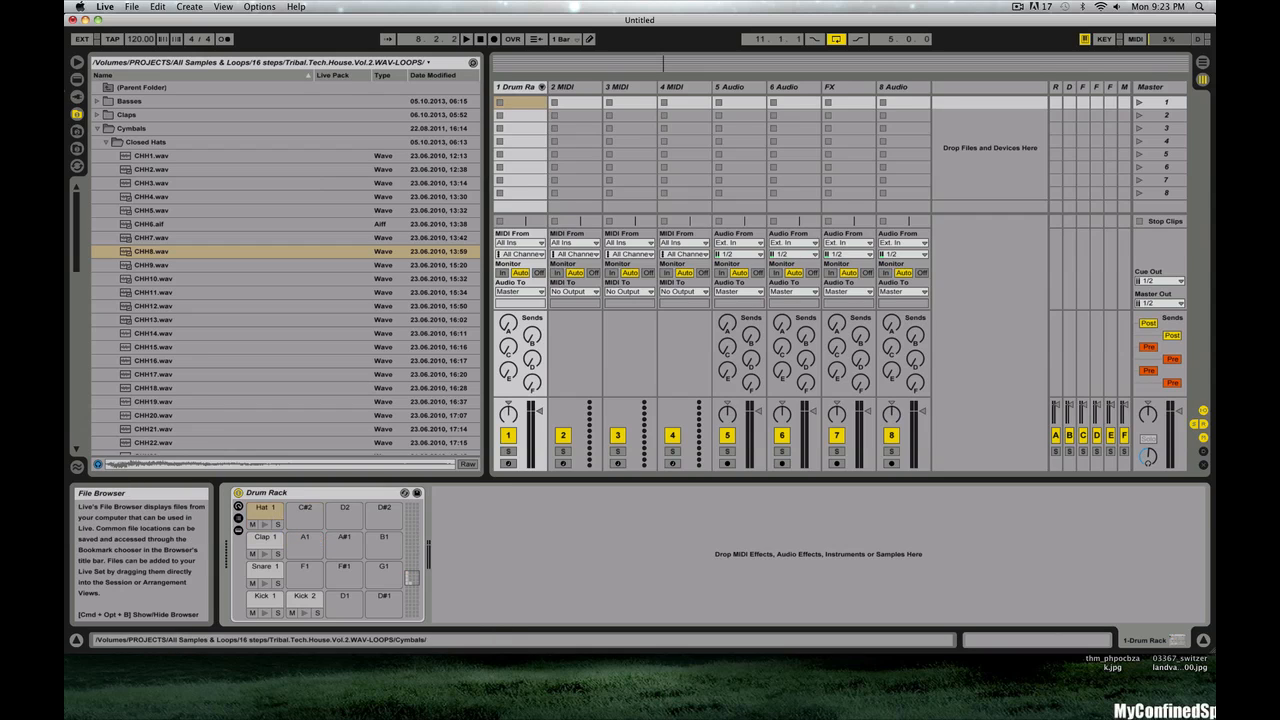
- Collapse Closed Hats, audition samples in the Crashes folder and load Crash 3.wav onto the D#2 pad, renamed Crash
left_click(103, 143)
left_click(167, 176)
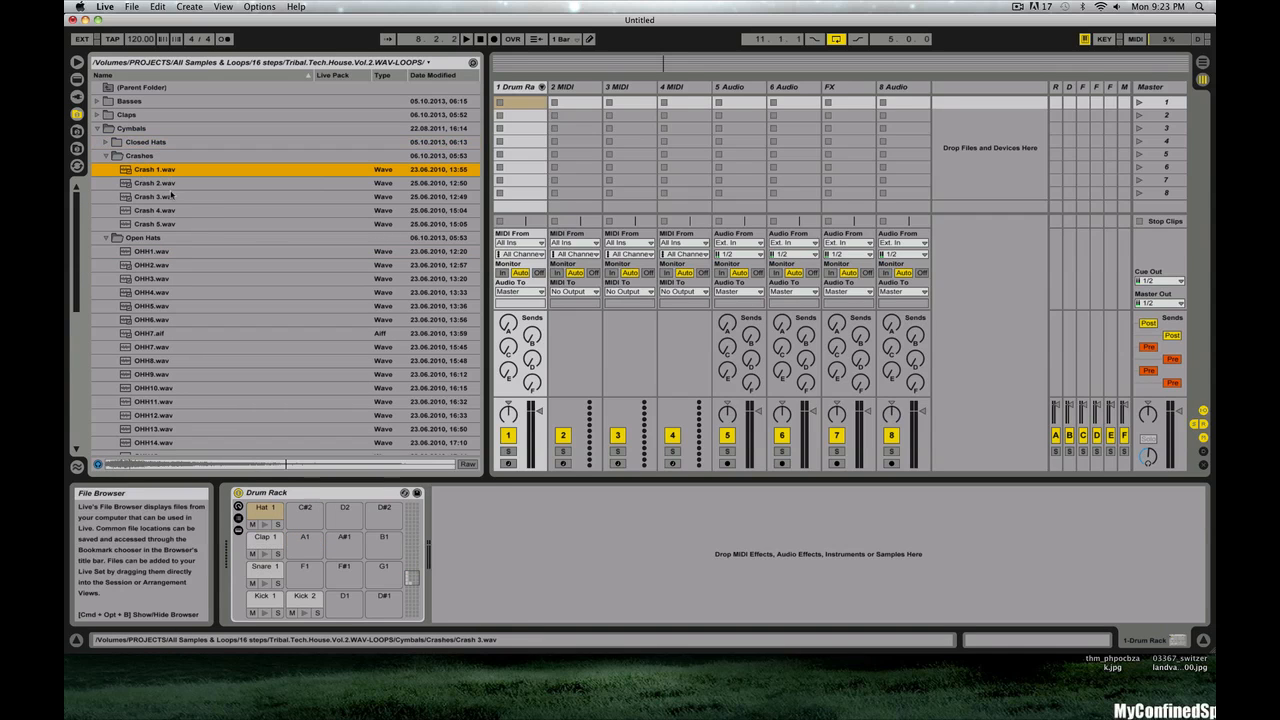
left_click(171, 196)
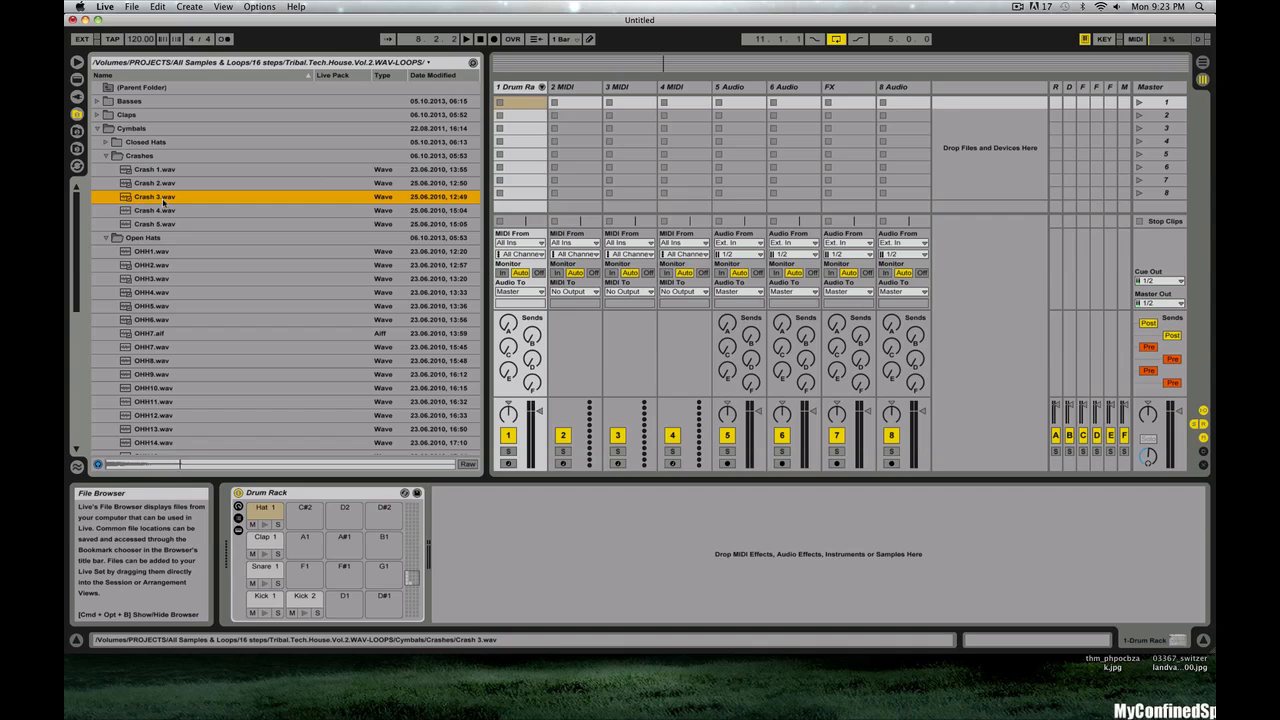
left_click_drag(164, 199, 381, 516)
left_click(381, 516)
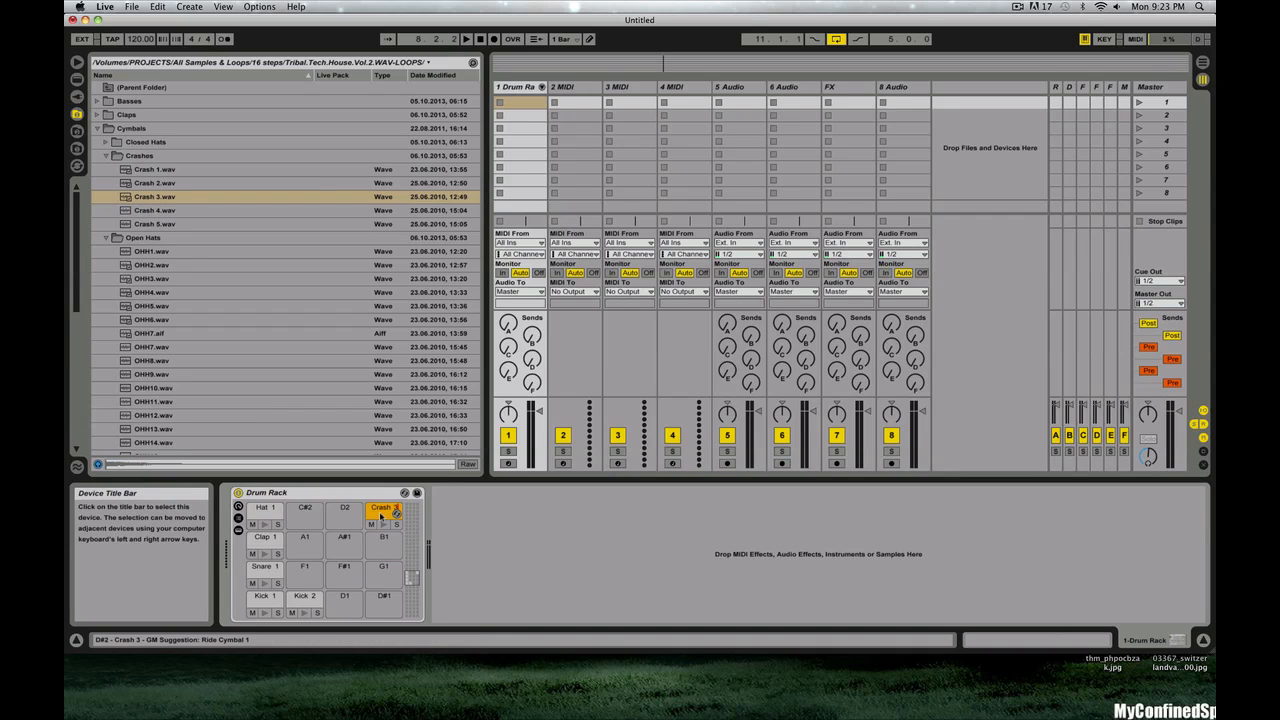
- Collapse Crashes, audition samples in the Open Hats folder and load OHH6.wav onto the C#2 pad, renamed Hat 2
left_click(106, 156)
left_click(160, 224)
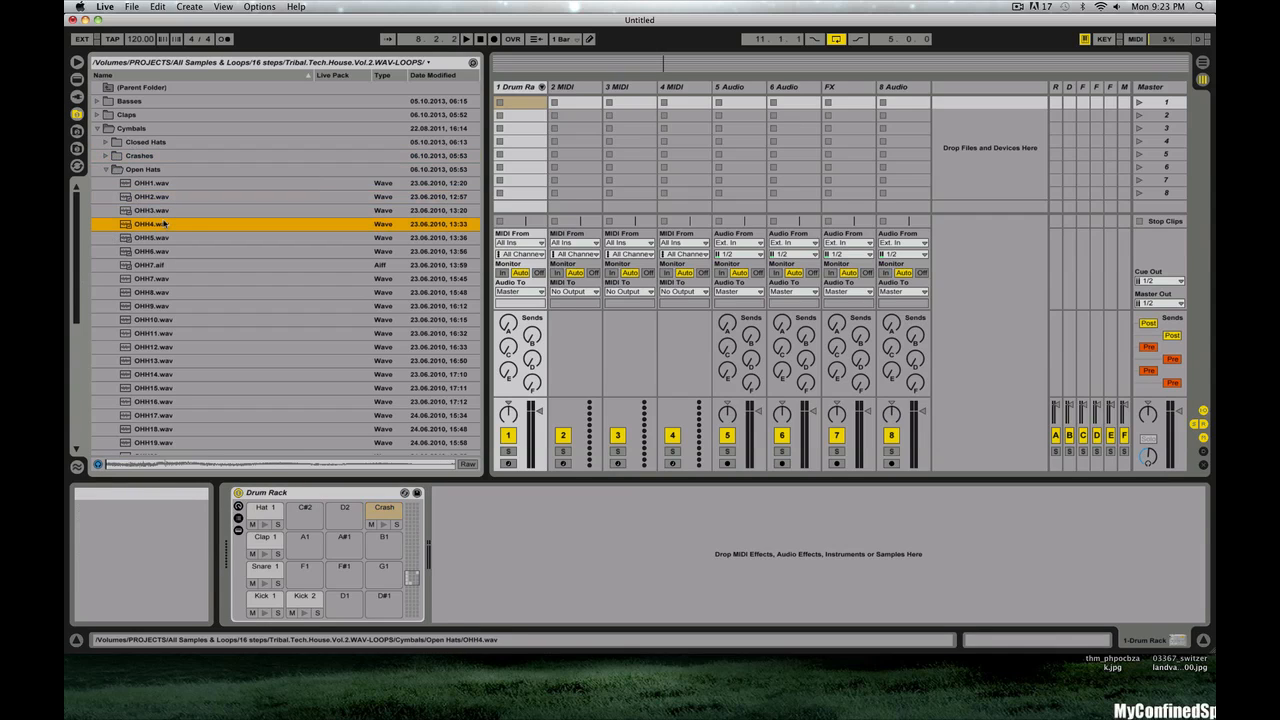
left_click(158, 252)
left_click(166, 290)
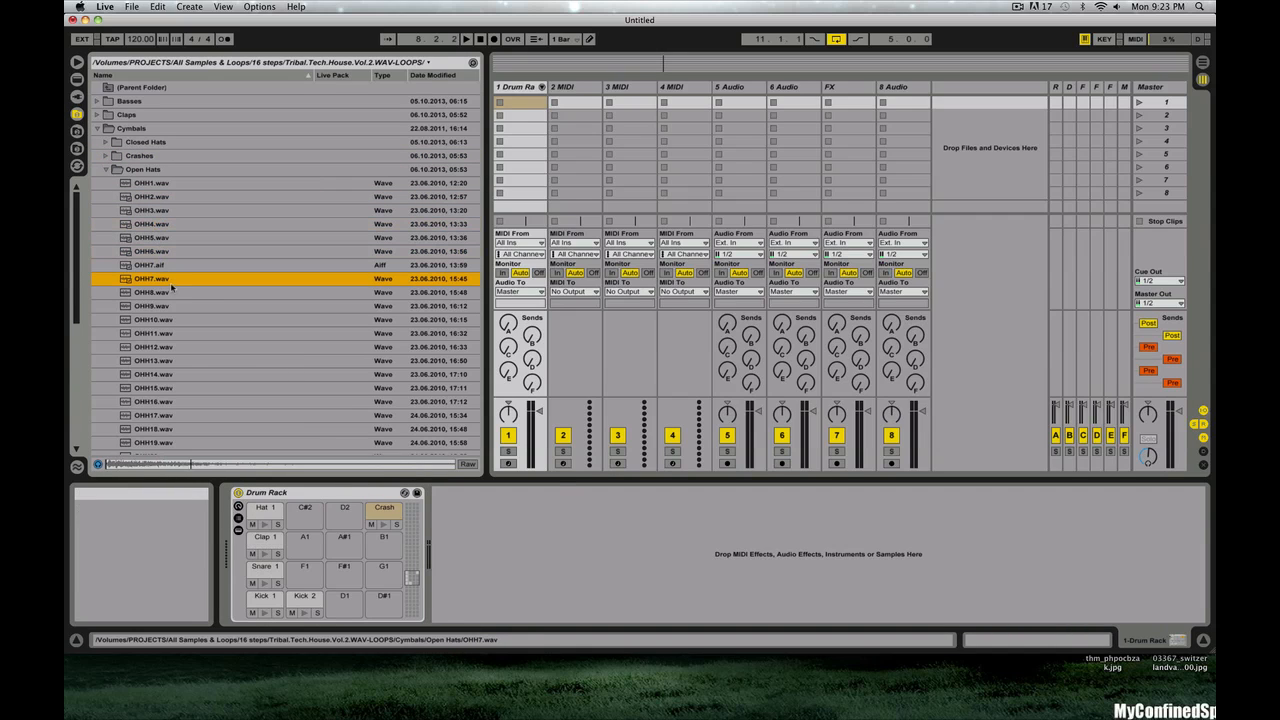
left_click(167, 264)
left_click_drag(166, 252, 305, 512)
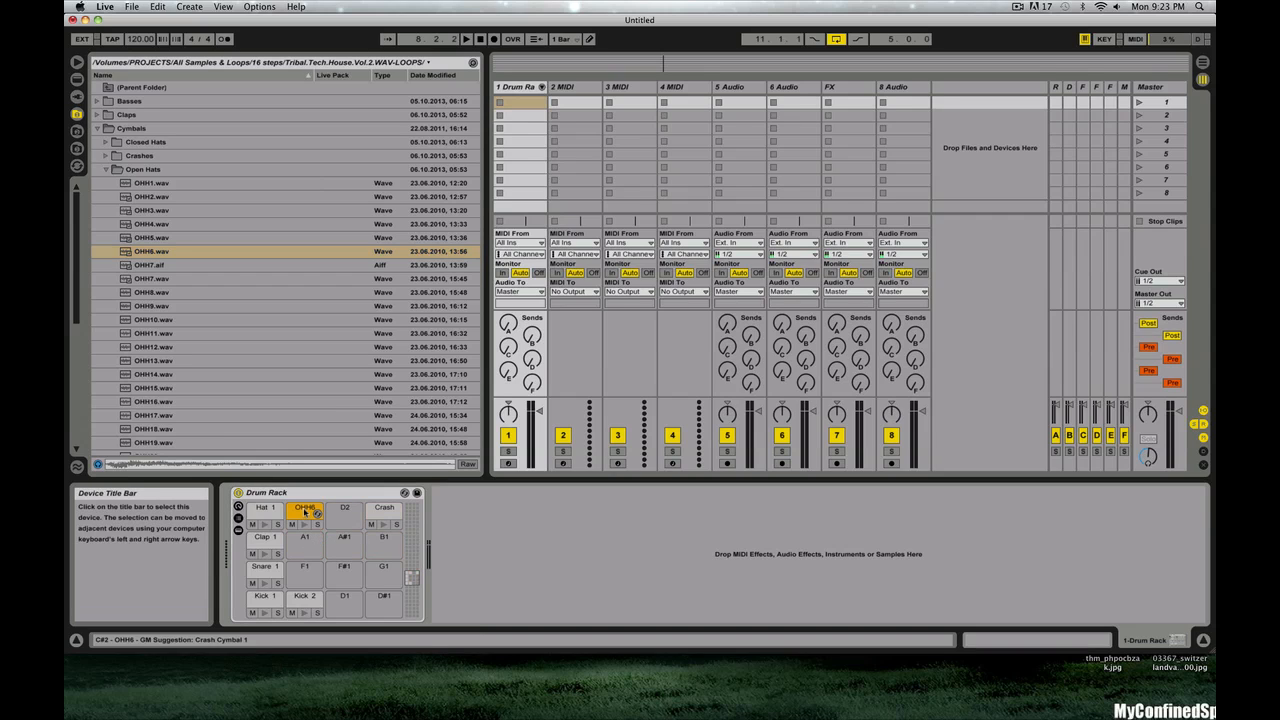
type("Hat 2")
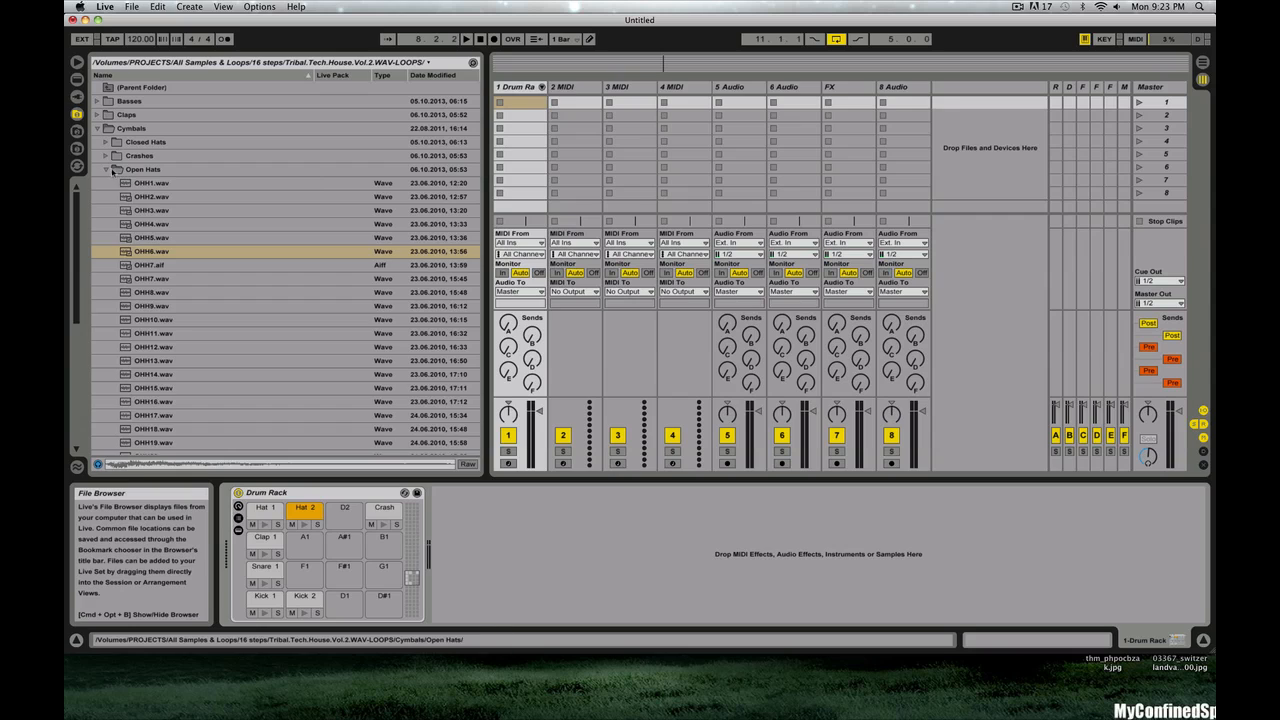
- Collapse the Open Hats folder and audition the samples in the Rides folder, ending on Ride 2.wav
left_click(106, 169)
left_click(177, 198)
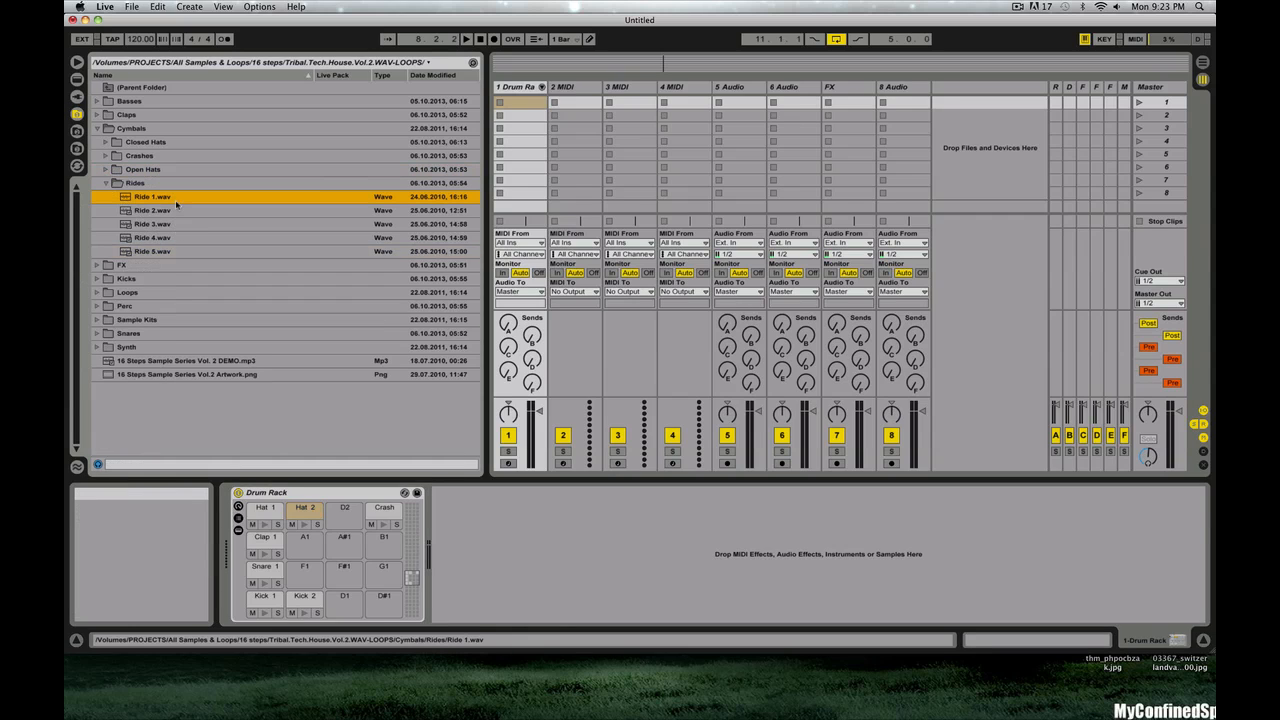
left_click(179, 224)
left_click(176, 237)
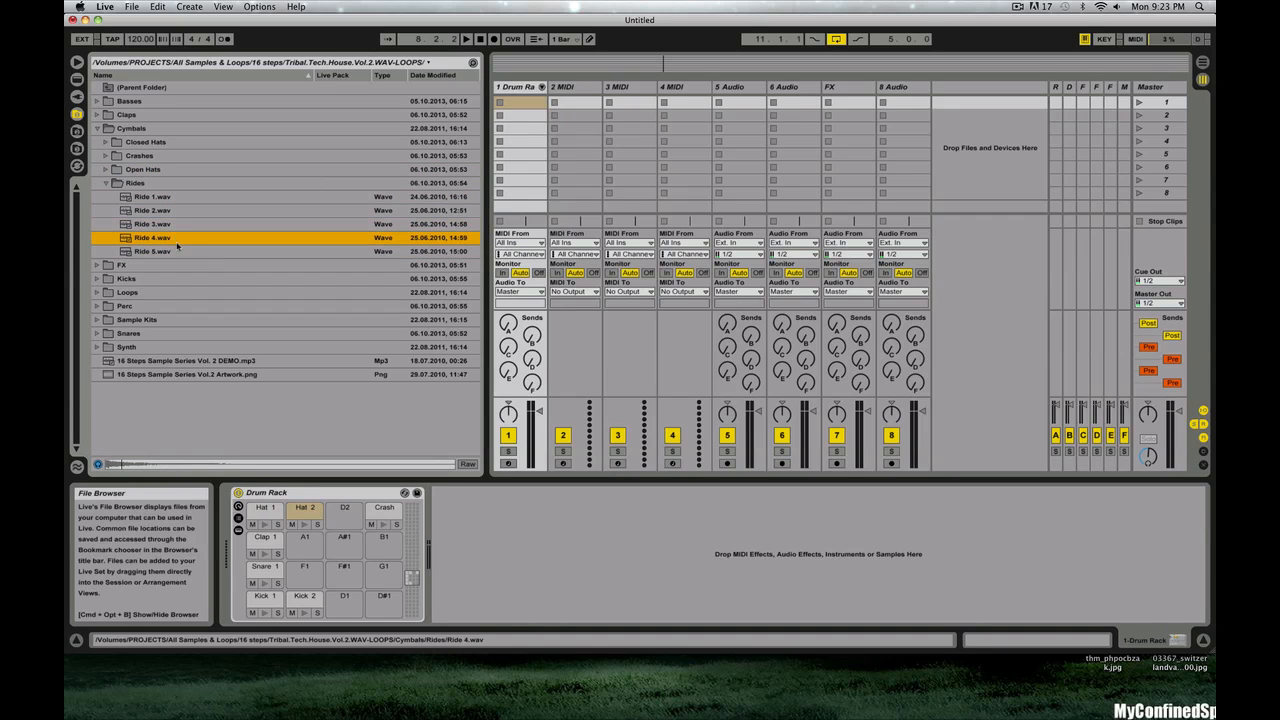
key("Down")
left_click(166, 212)
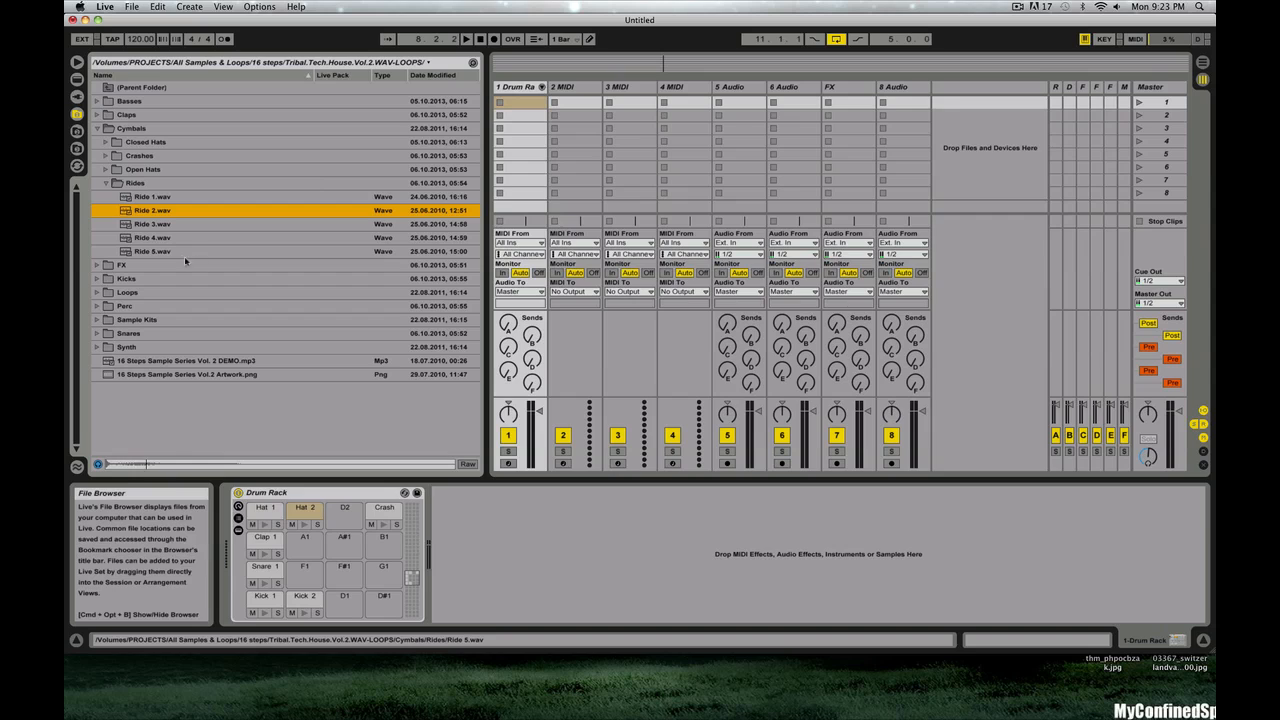
- Load Ride 2.wav onto the drum rack's D2 pad and rename the pad Ride 1
left_click_drag(166, 218, 342, 515)
left_click(341, 514)
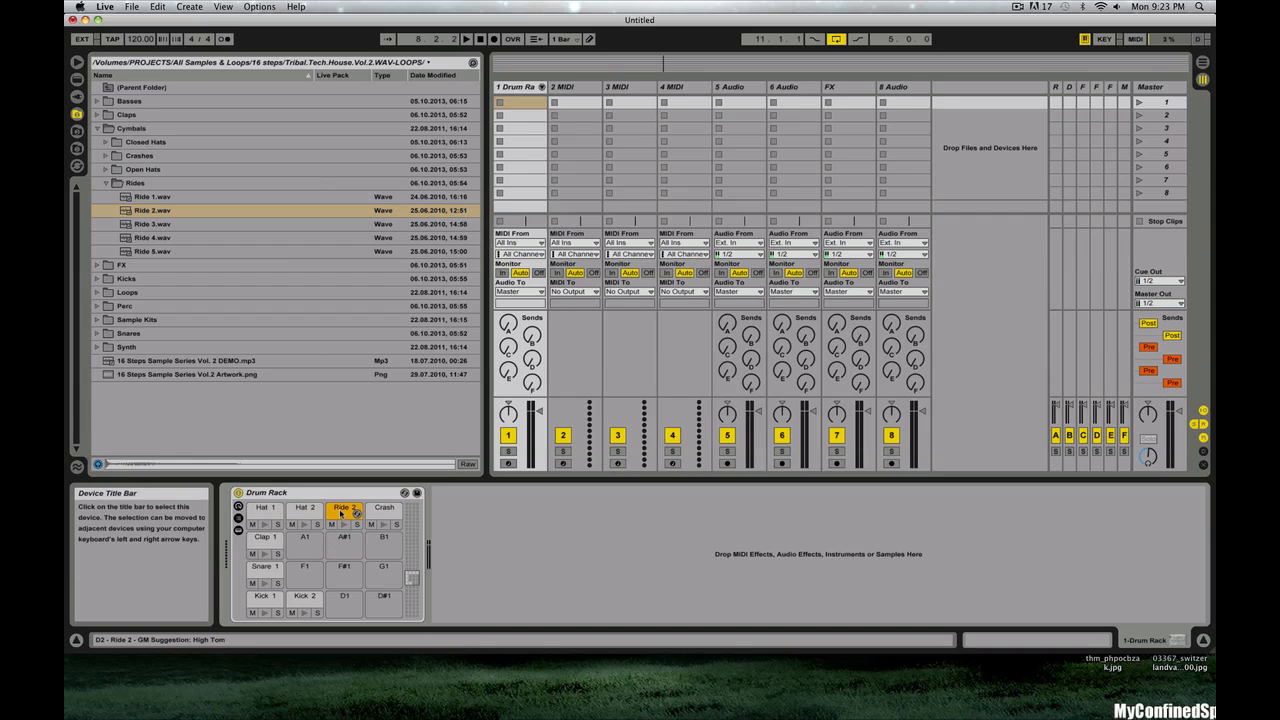
key("super+r")
key("Return")
- Show the pads' Simpler devices, set the Kick 1 pad's Spread to 50 % and copy that value to its siblings
left_click(341, 513)
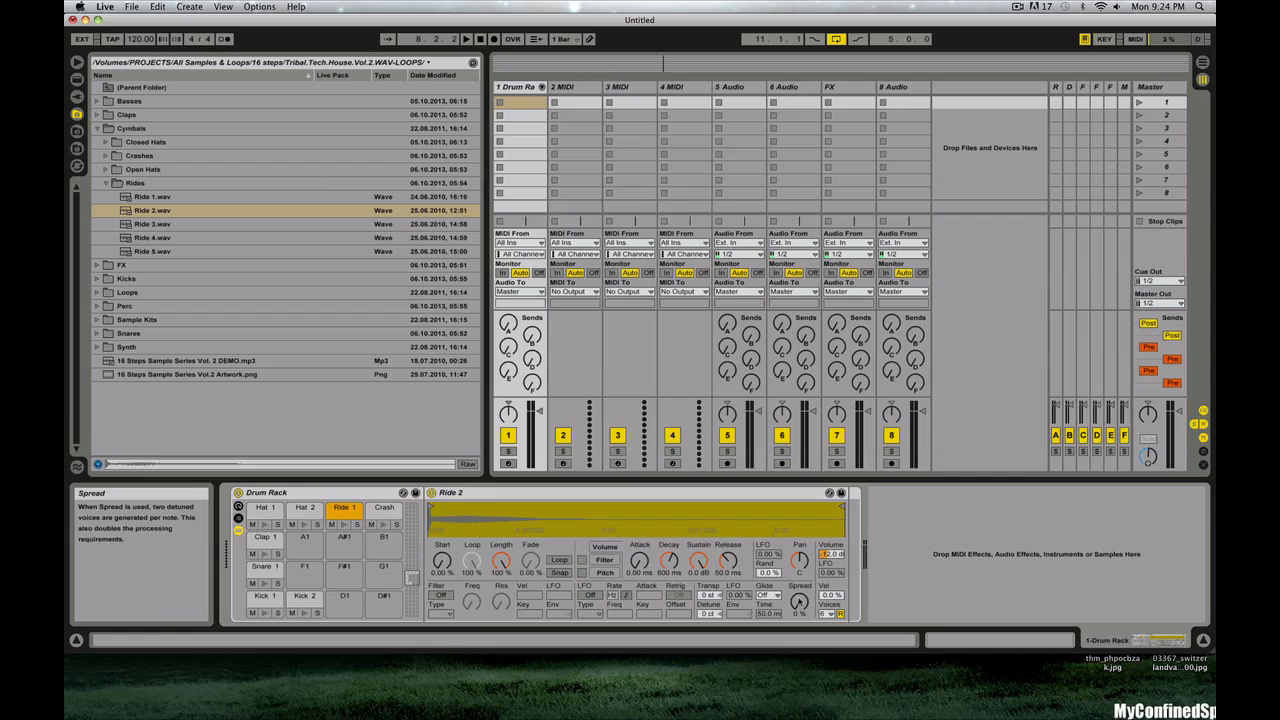
left_click(276, 601)
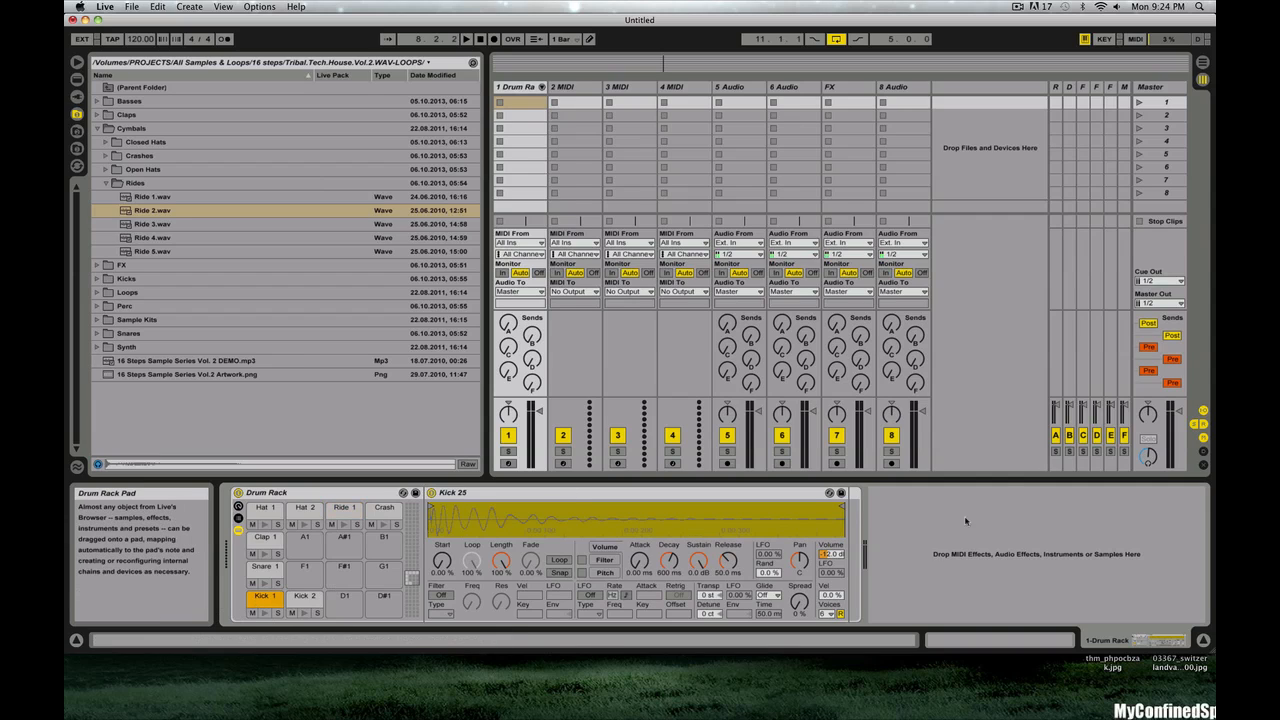
left_click_drag(799, 601, 799, 493)
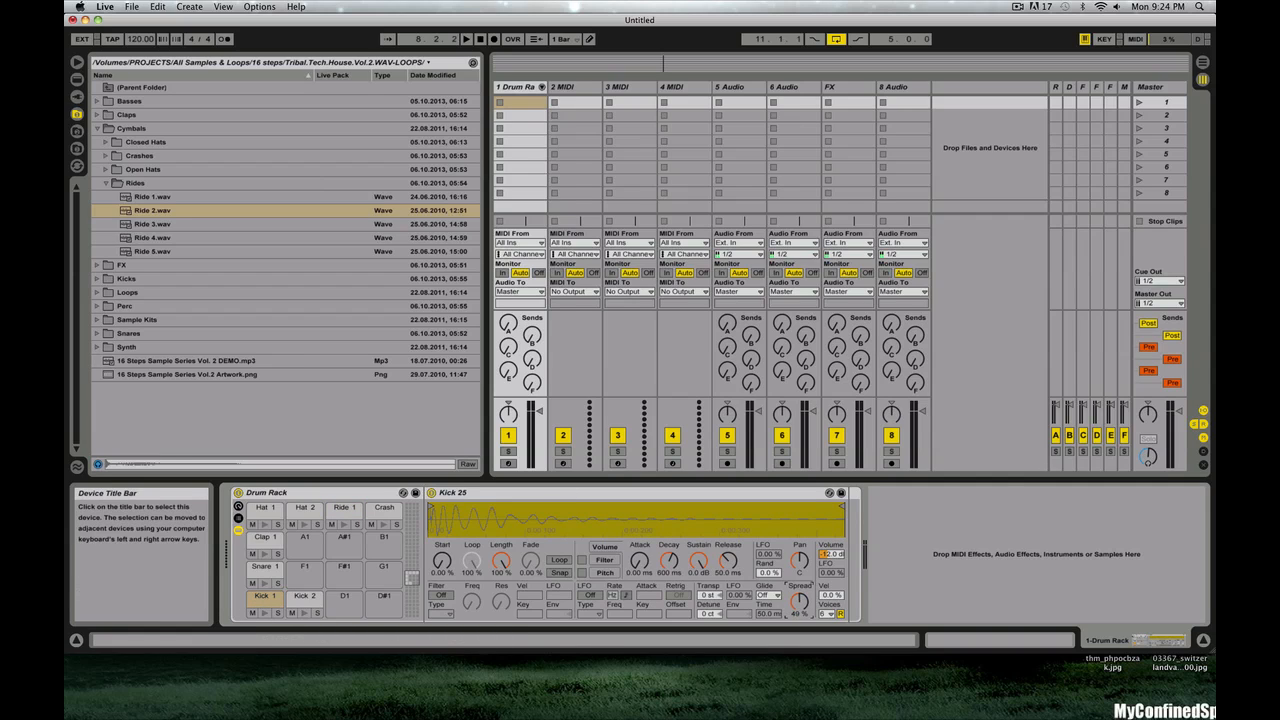
right_click(799, 601)
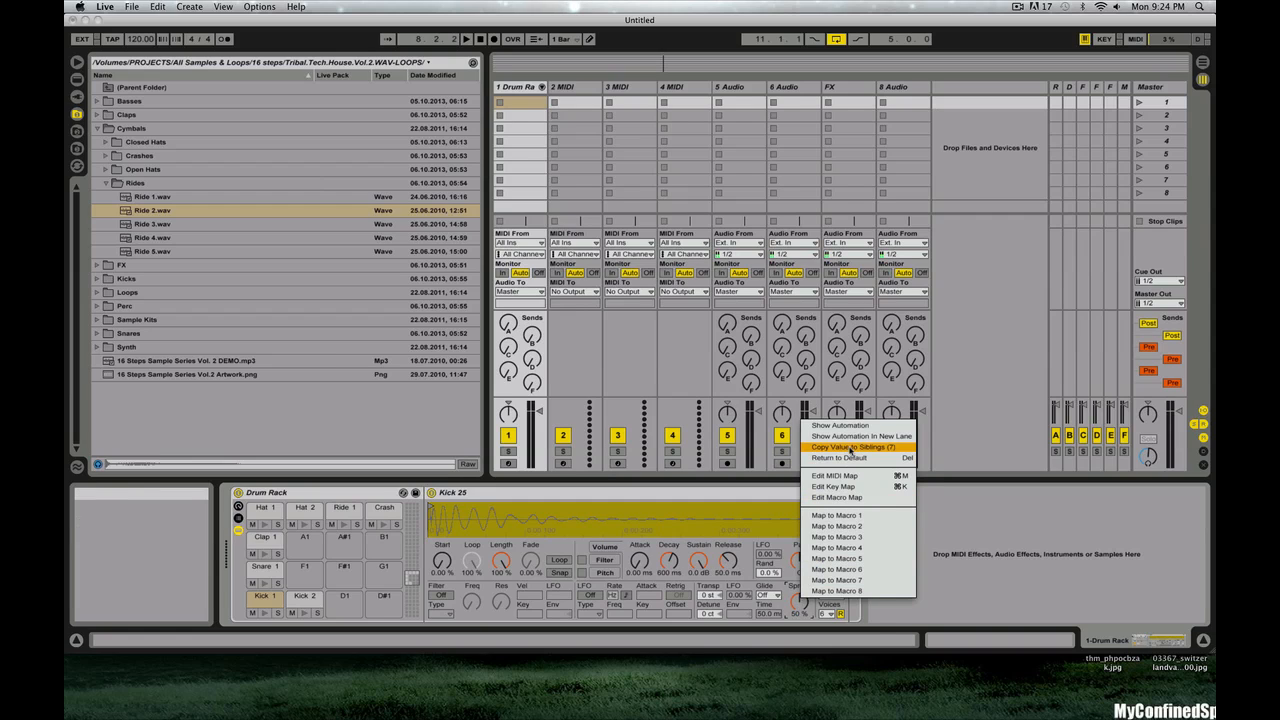
left_click(852, 450)
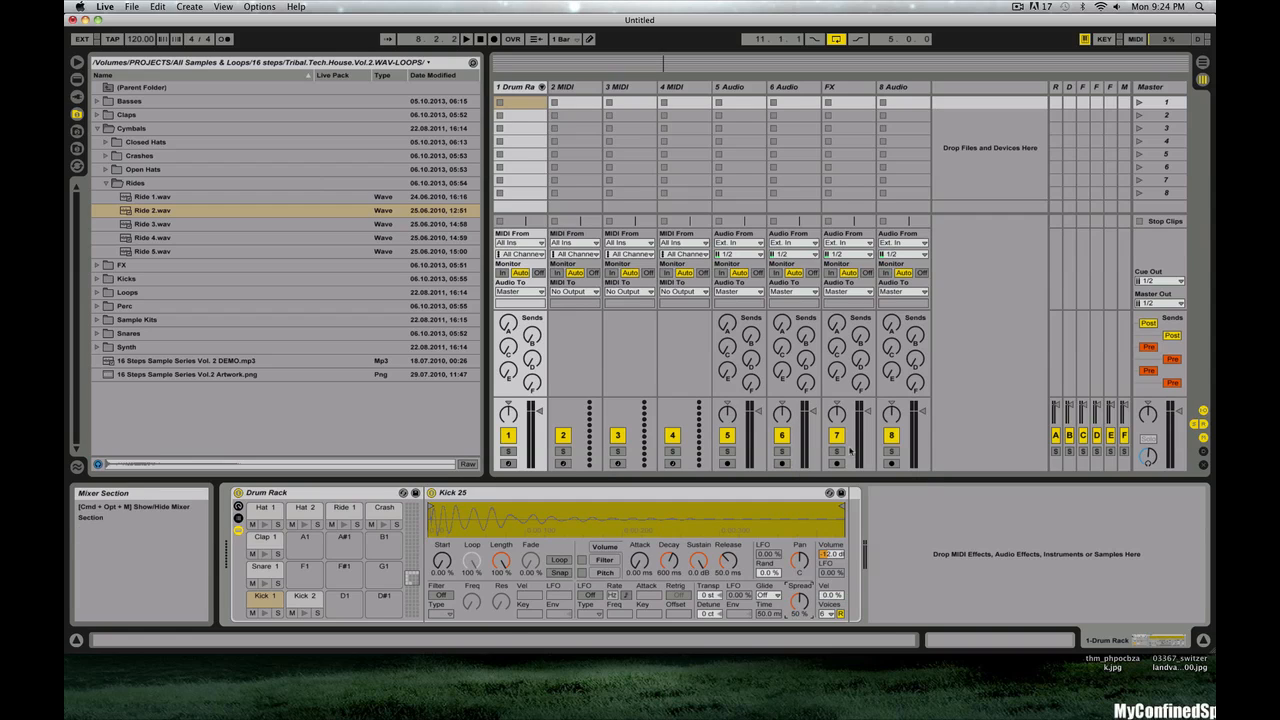
- Show the Hat 2 pad's Simpler to check its Spread and arm the drum rack track for recording
left_click(308, 514)
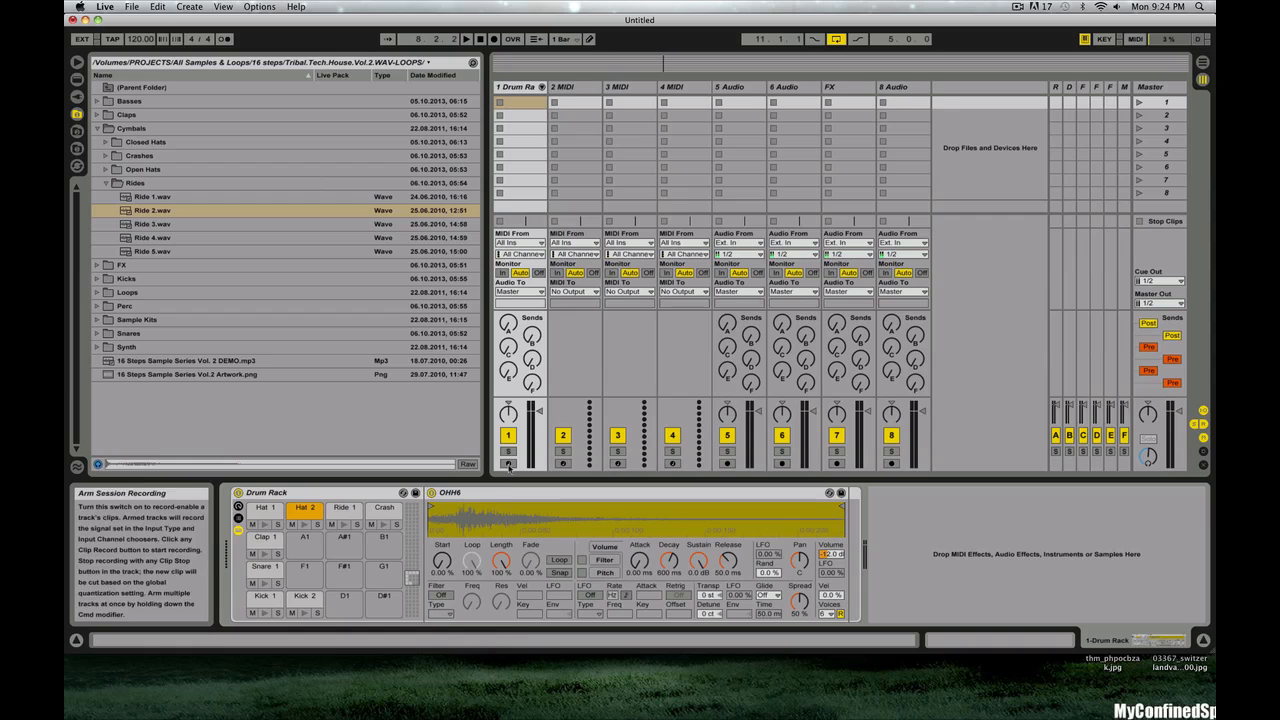
left_click(508, 463)
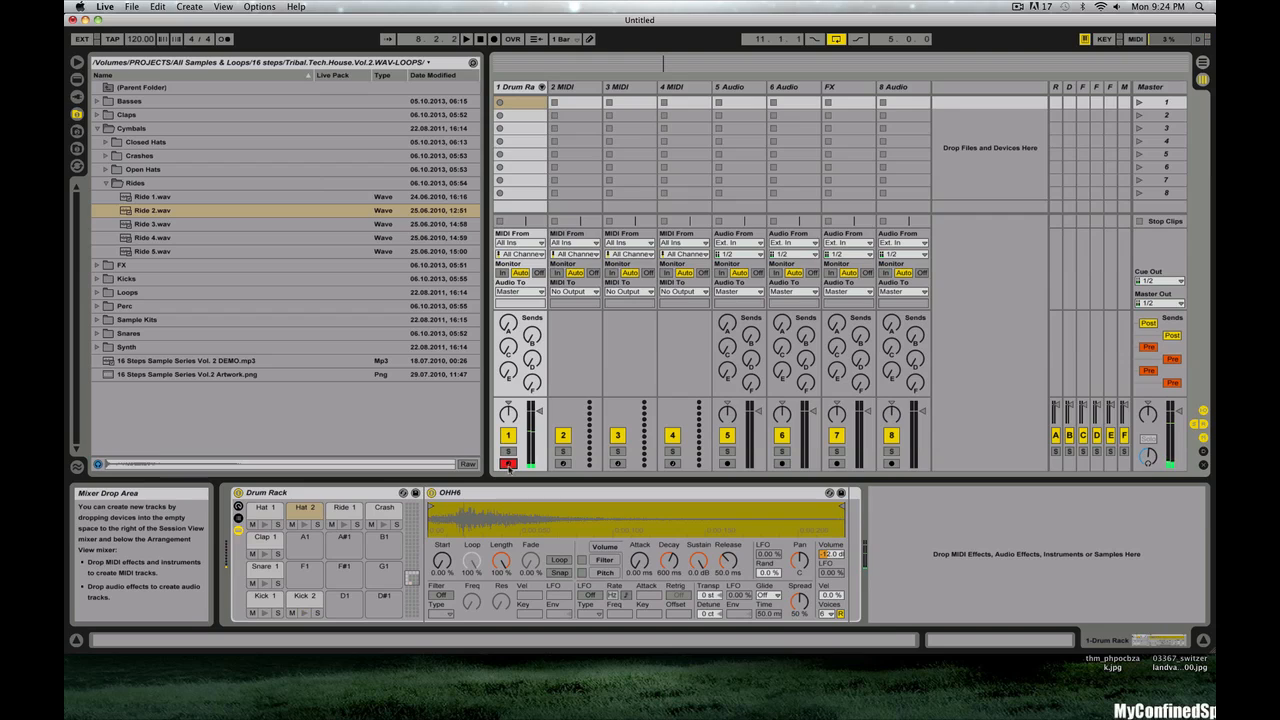
- Set the Crash pad's Simpler to +6 st transpose, -12 ct detune and Portamento glide with a 229 ms time
left_click(386, 509)
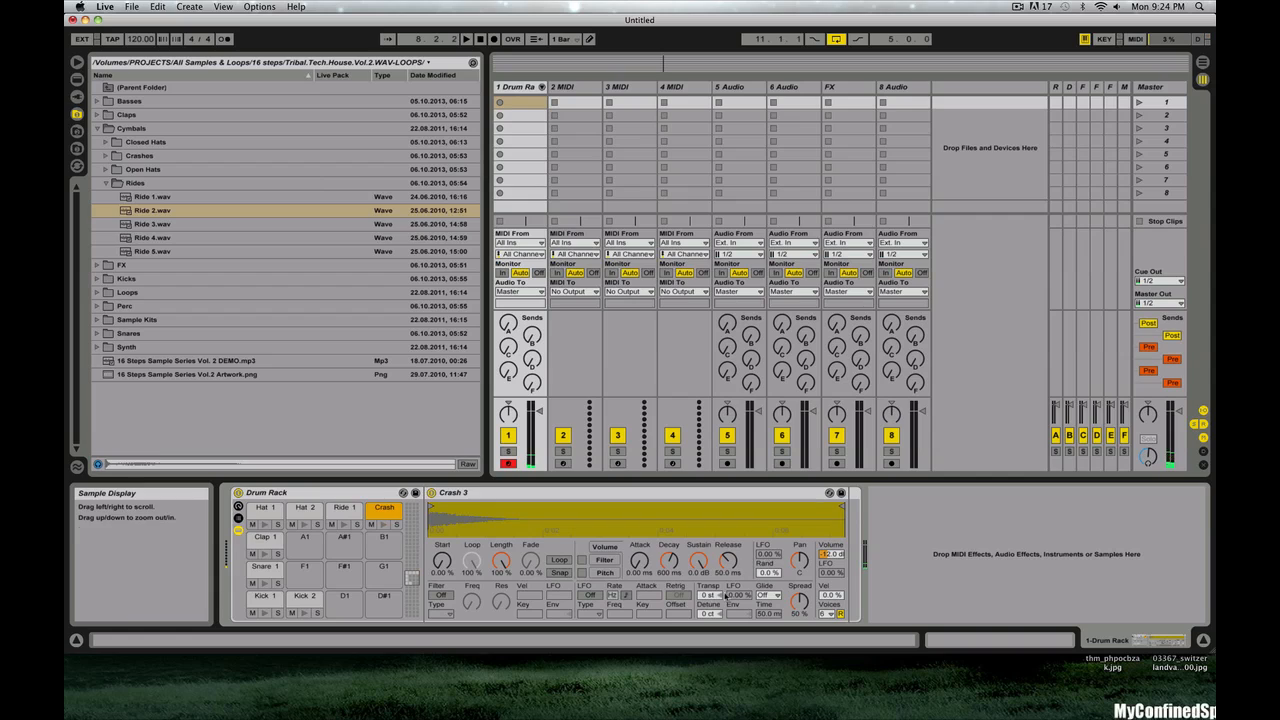
left_click_drag(708, 597, 708, 586)
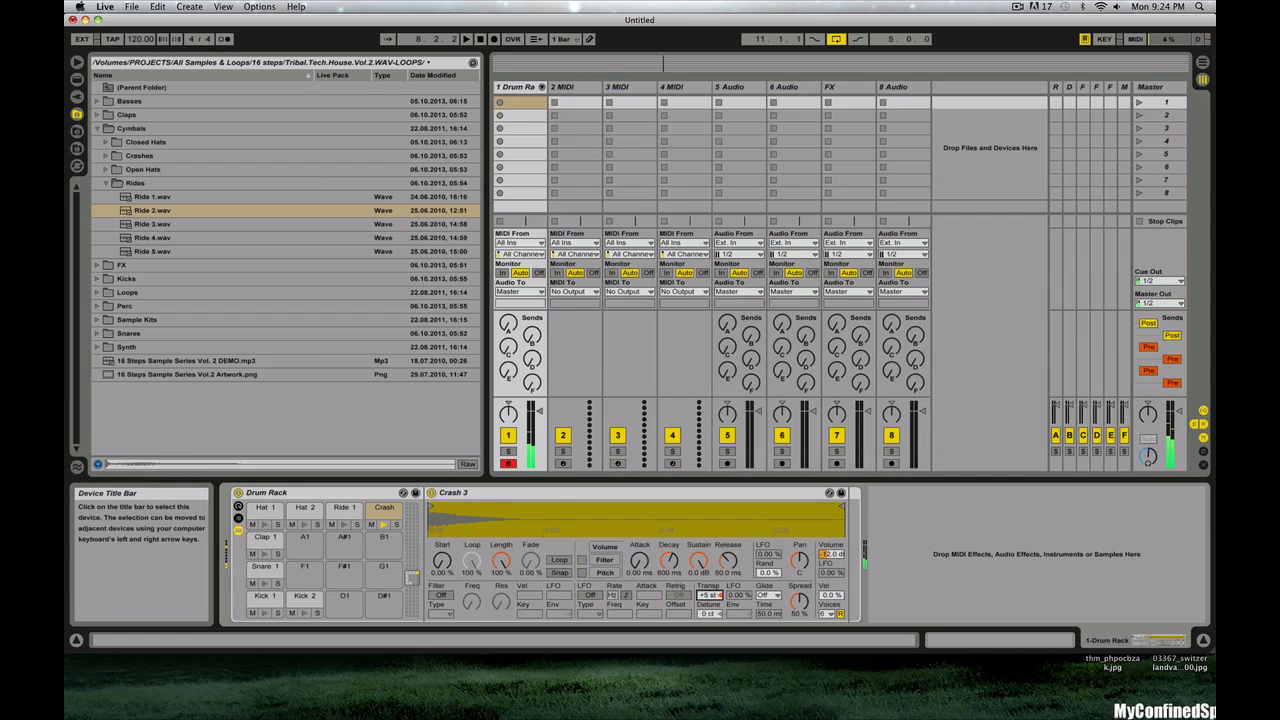
left_click_drag(708, 597, 708, 586)
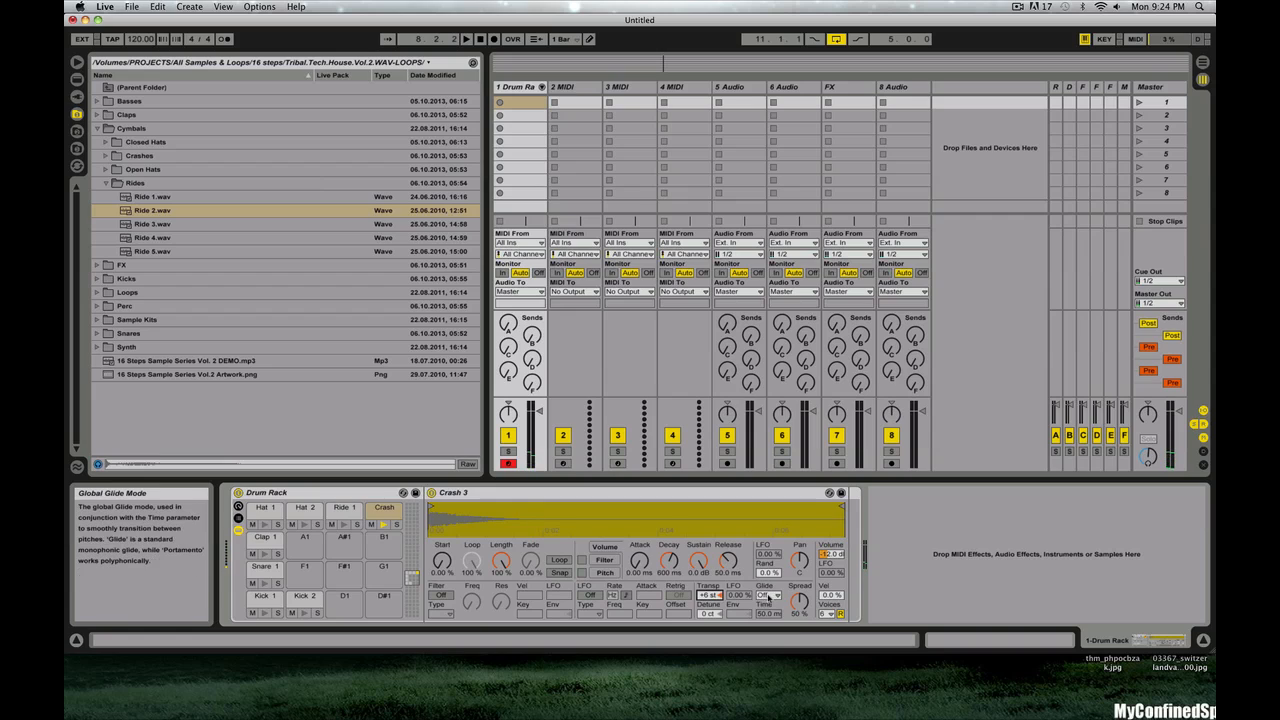
left_click(768, 595)
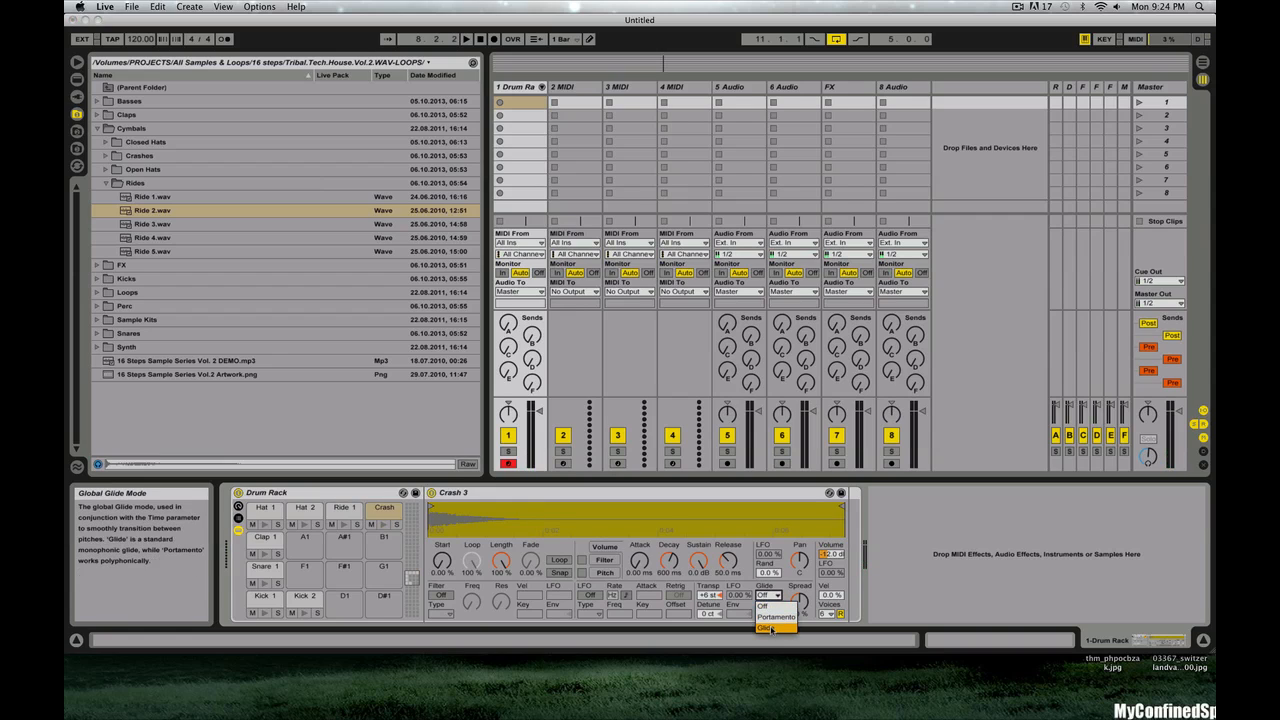
left_click(773, 617)
left_click_drag(766, 614, 766, 578)
left_click_drag(711, 614, 711, 628)
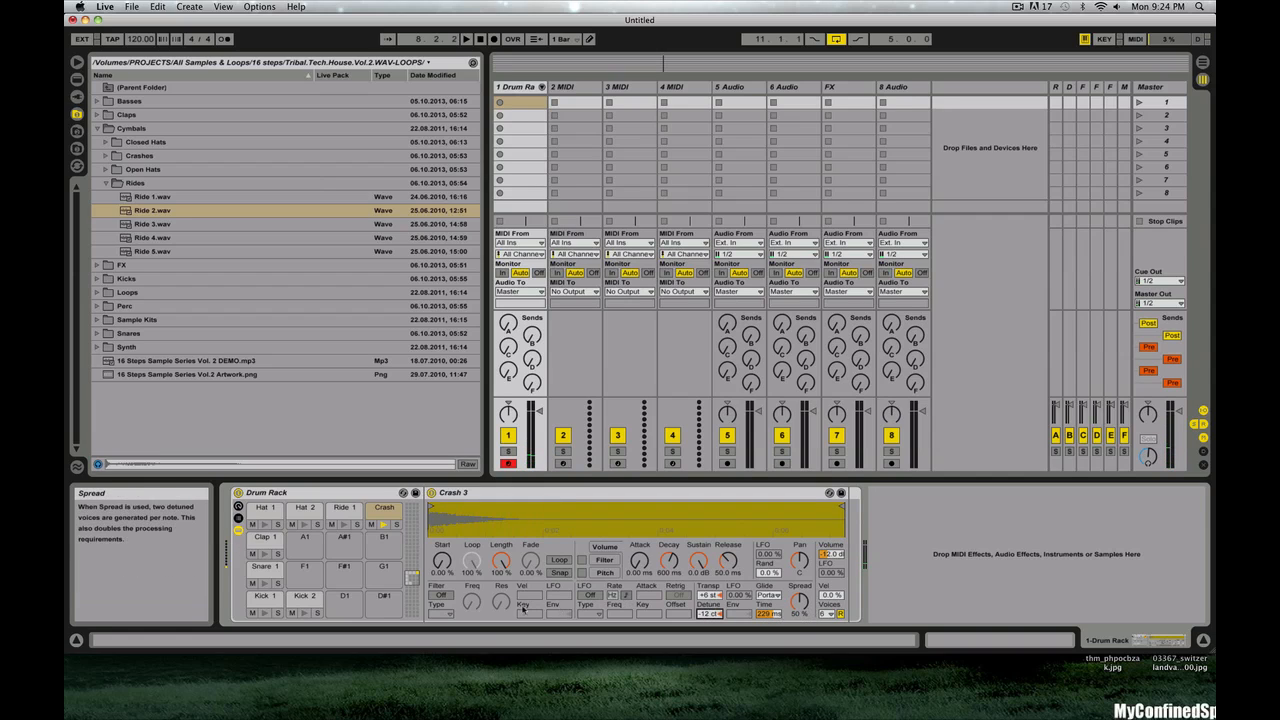
- Enable the Crash pad's filter as HP24 with a cutoff frequency of 577 Hz
left_click(441, 595)
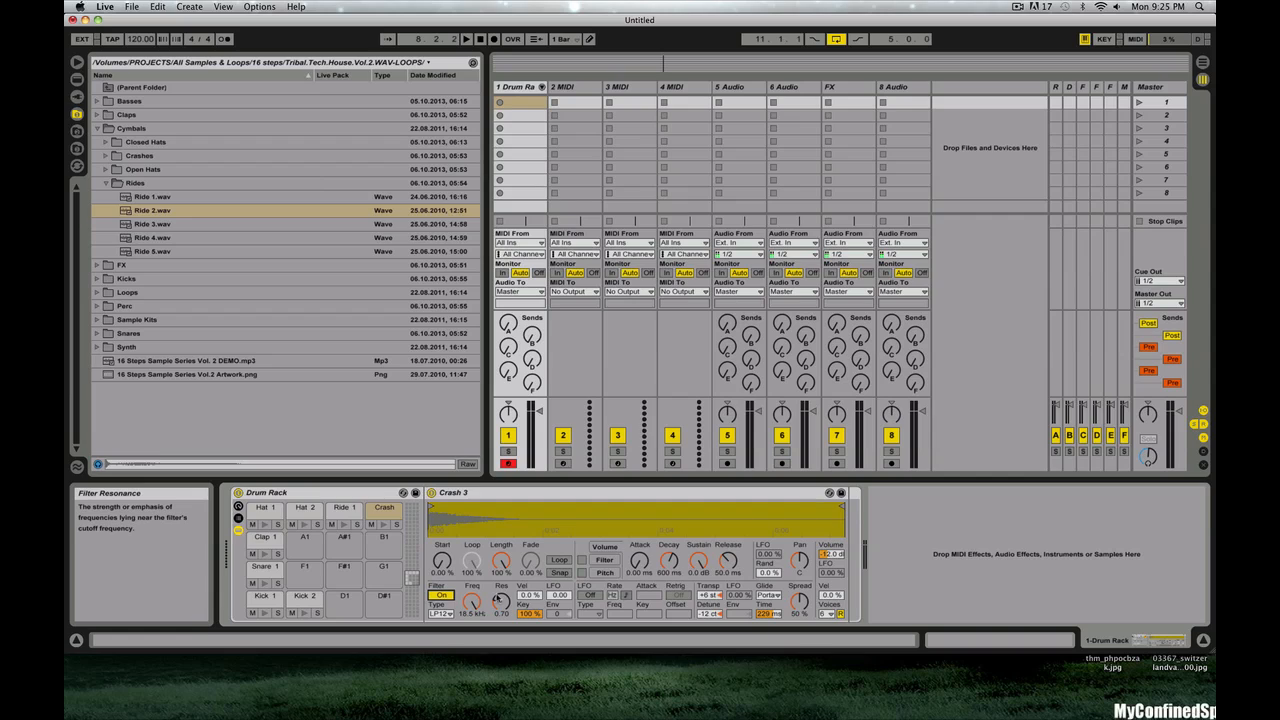
left_click(440, 613)
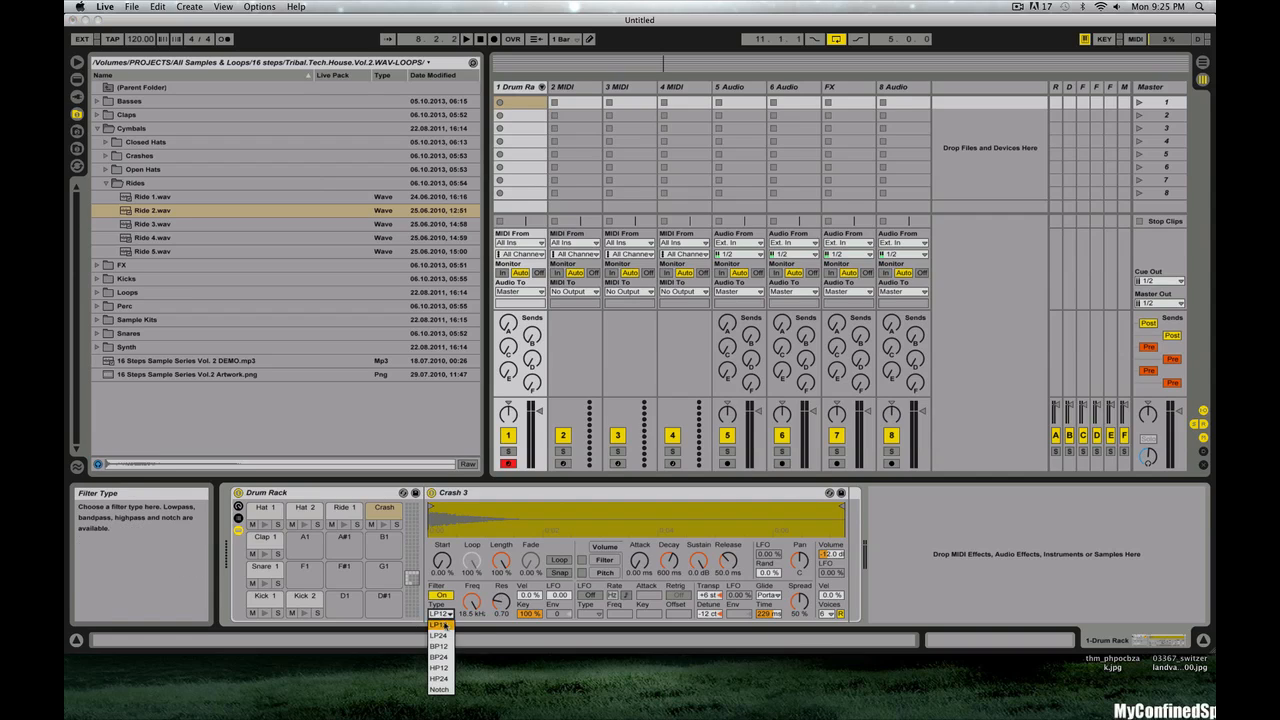
left_click(446, 680)
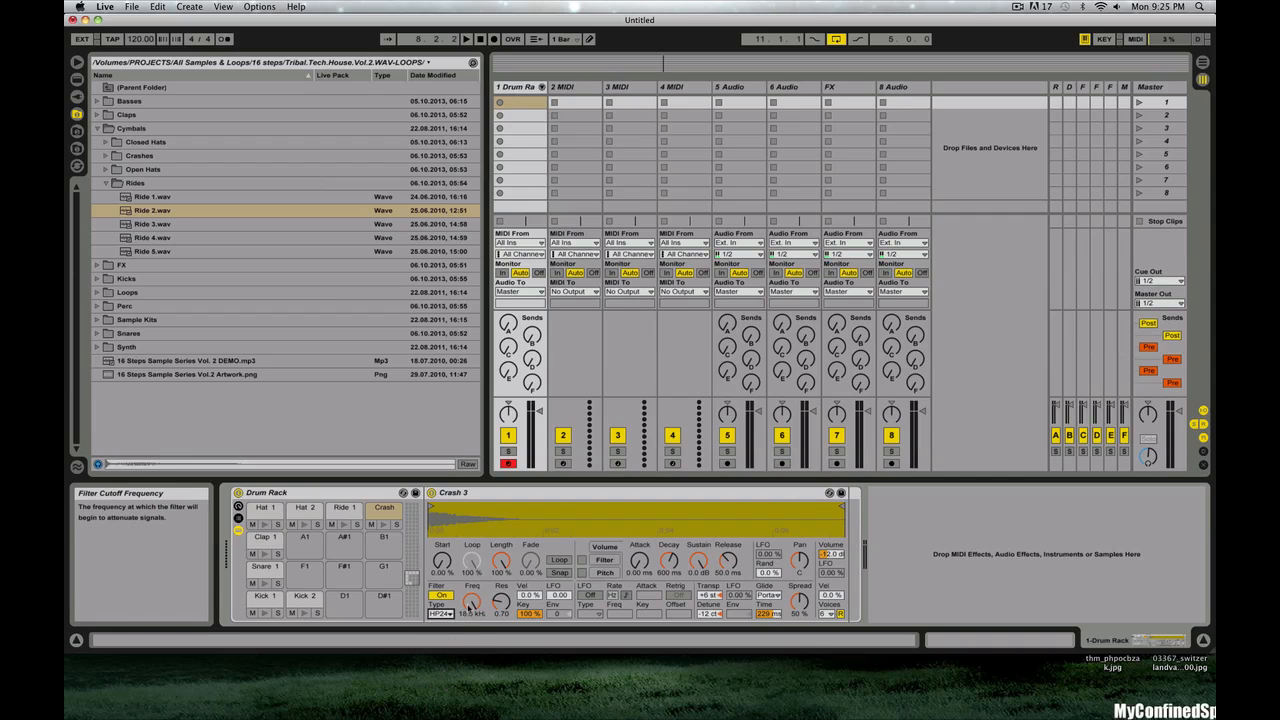
mouse_move(466, 592)
left_mouse_down()
mouse_move(466, 620)
mouse_move(464, 587)
left_mouse_up()
left_click_drag(472, 601, 472, 607)
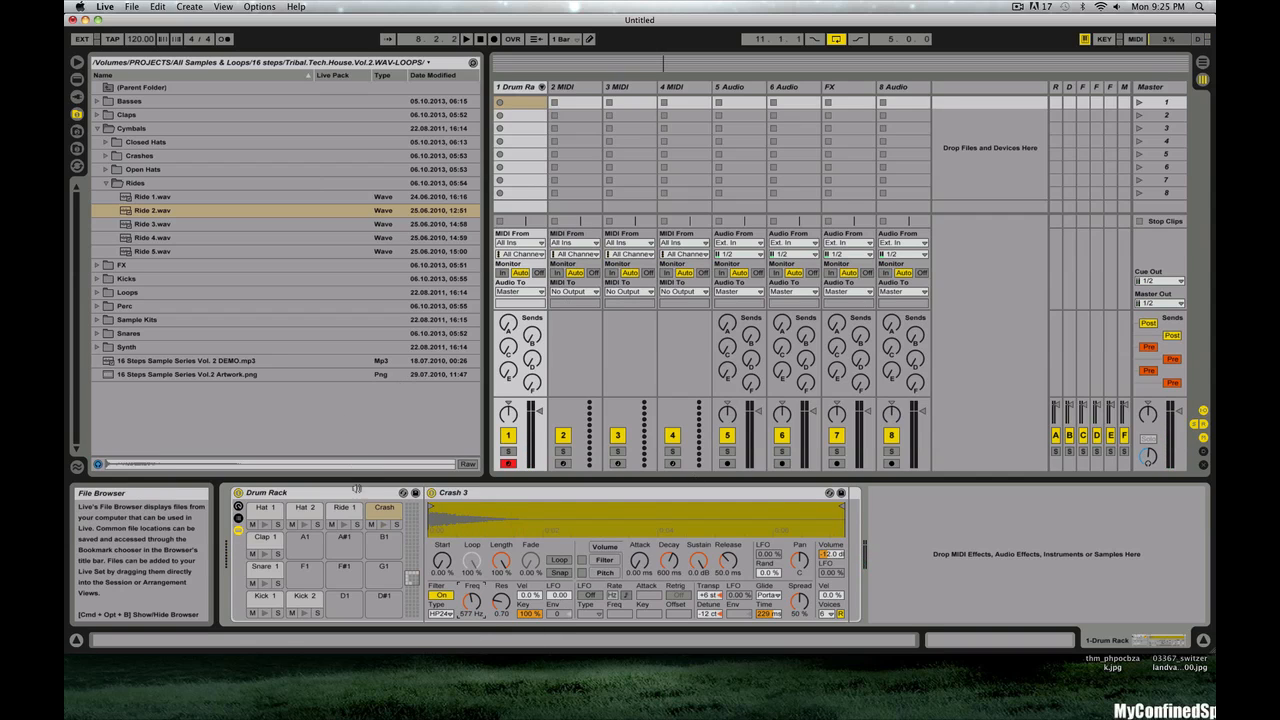
- Show the drum rack's chain list from the Kick 1 pad and view the Kick 2 chain's Simpler
left_click(264, 597)
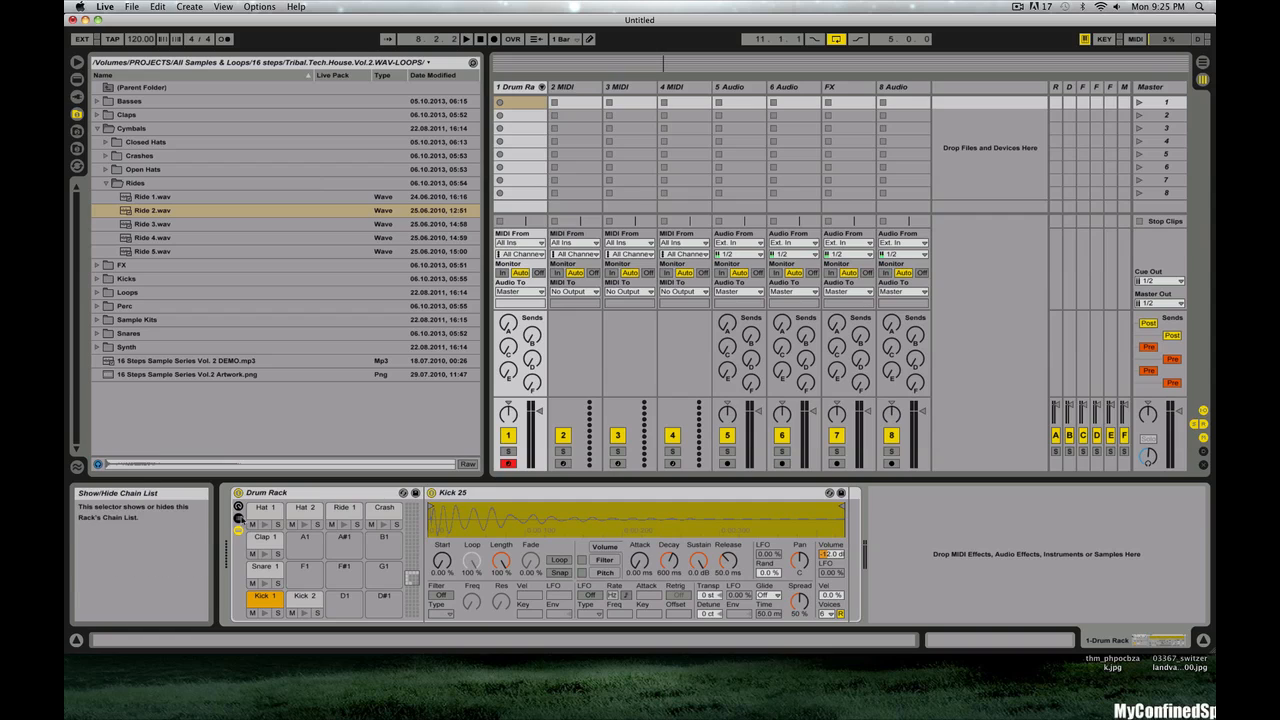
left_click(238, 519)
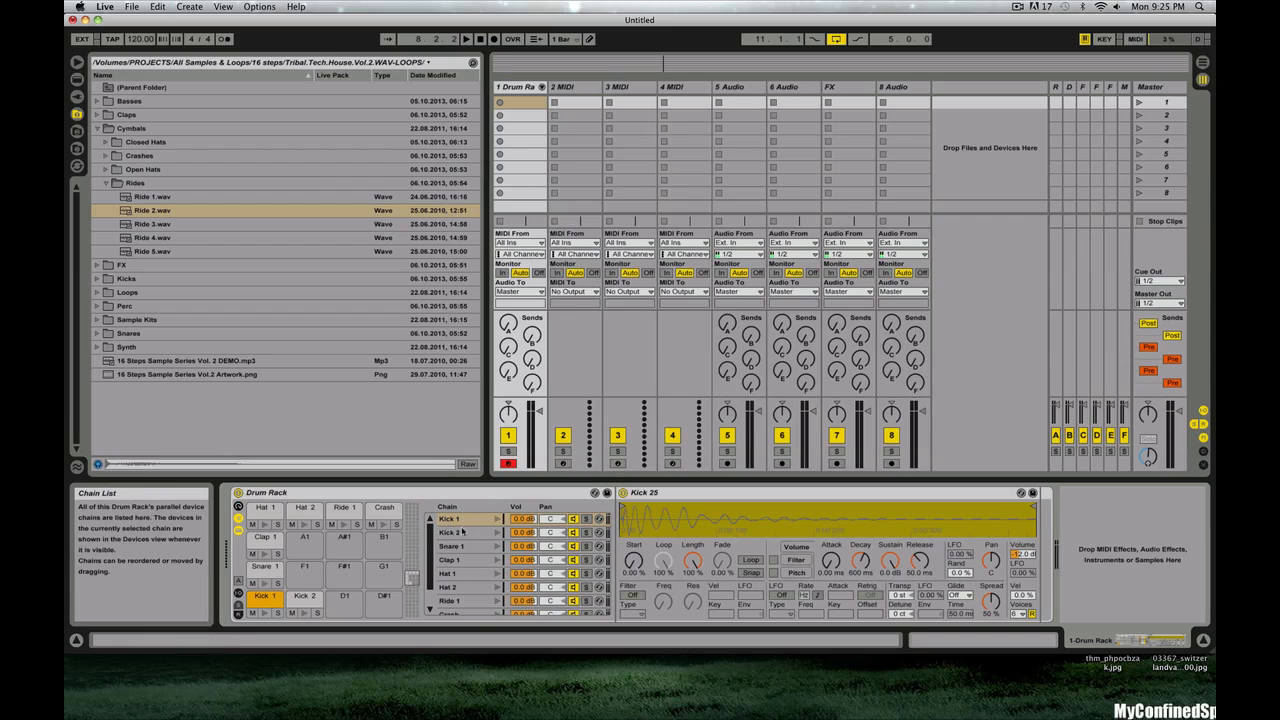
left_click(463, 532)
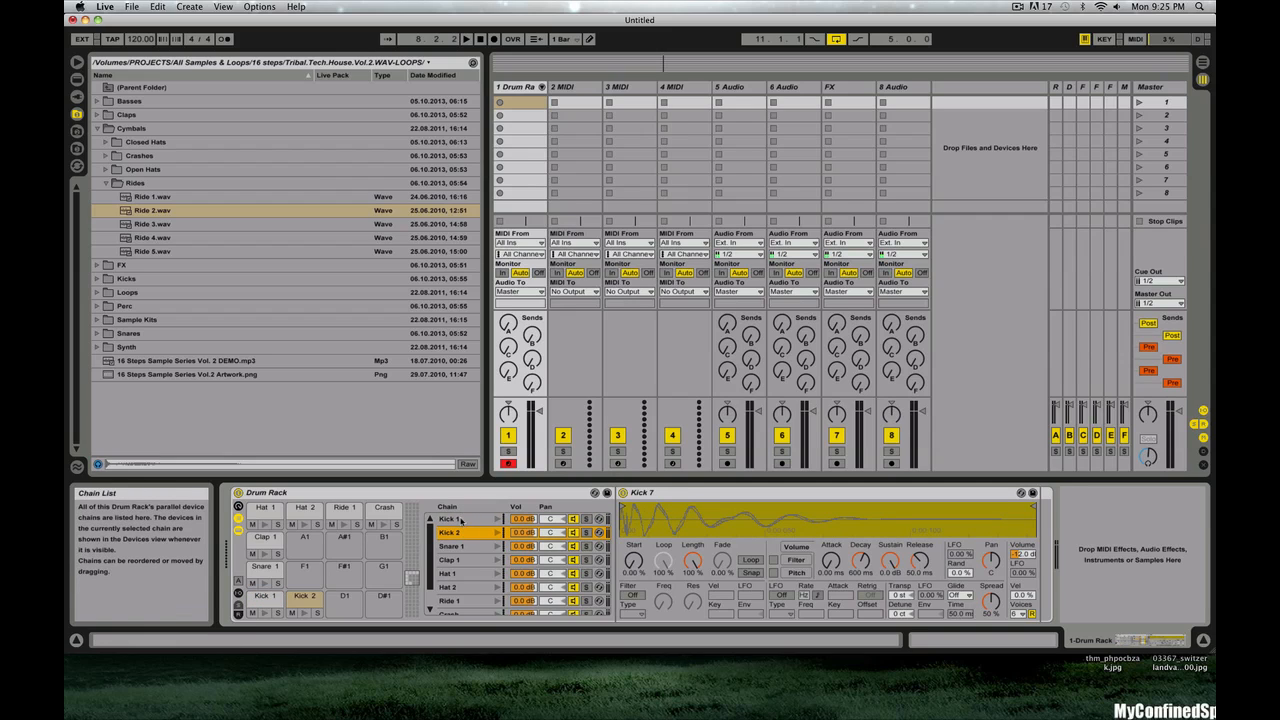
- Group the Kick 1 and Kick 2 chains and rename the group Kicks
left_click(461, 519)
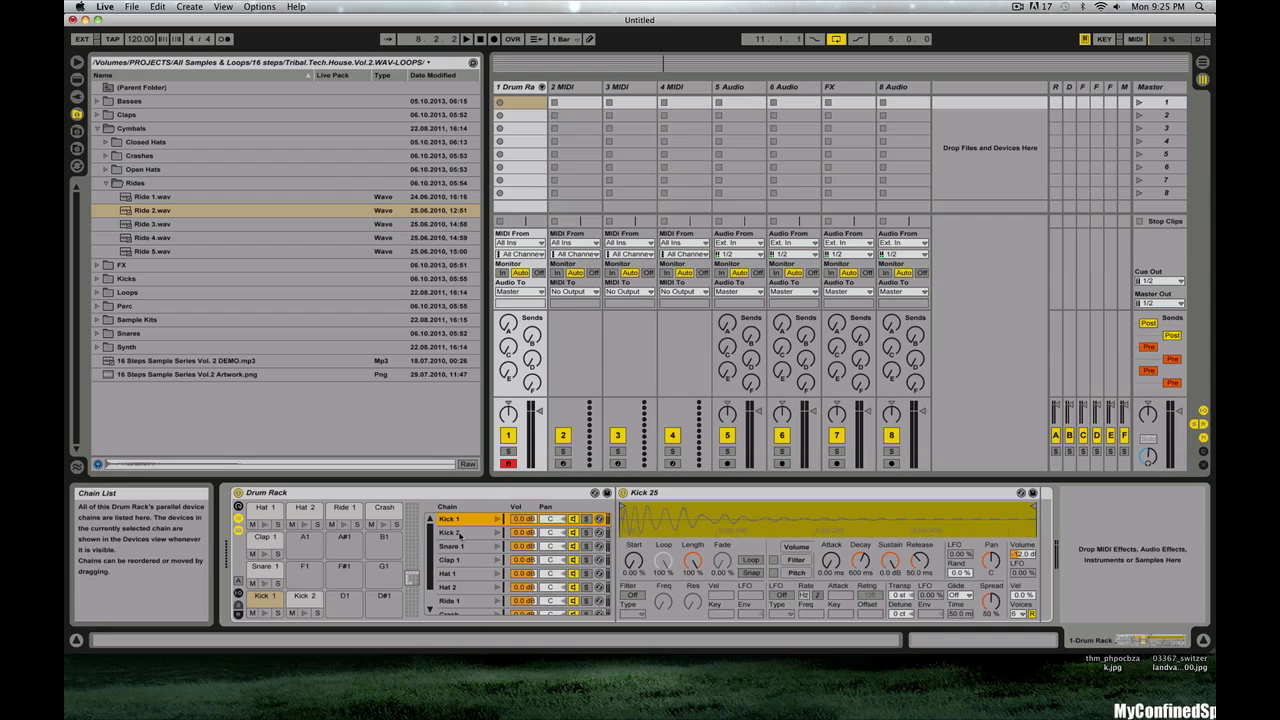
left_click(460, 533, "shift")
right_click(460, 533)
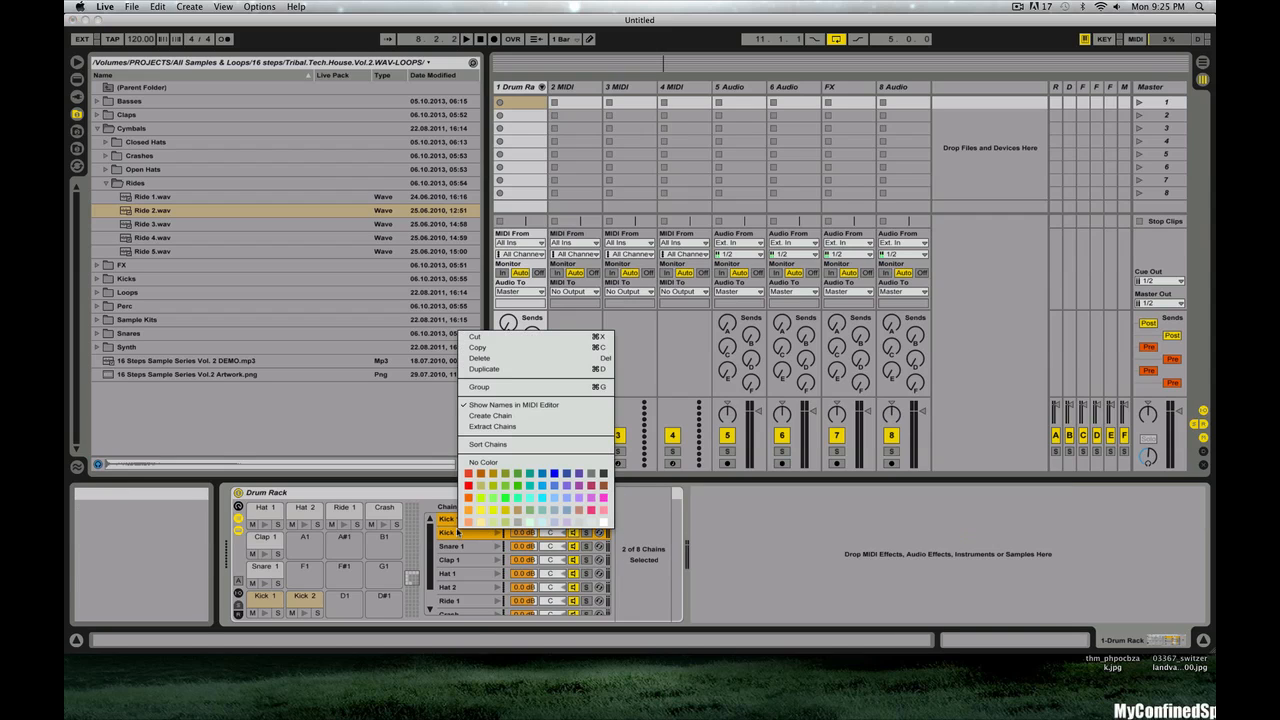
left_click(492, 387)
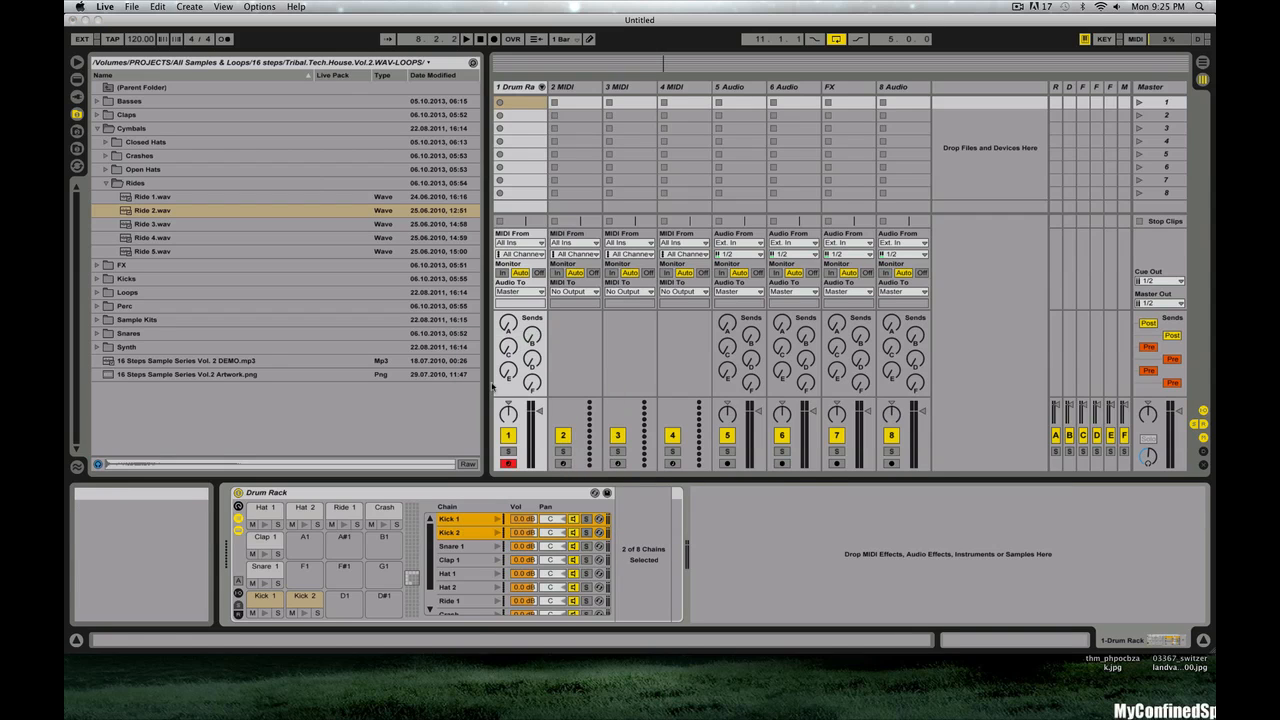
key("super+r")
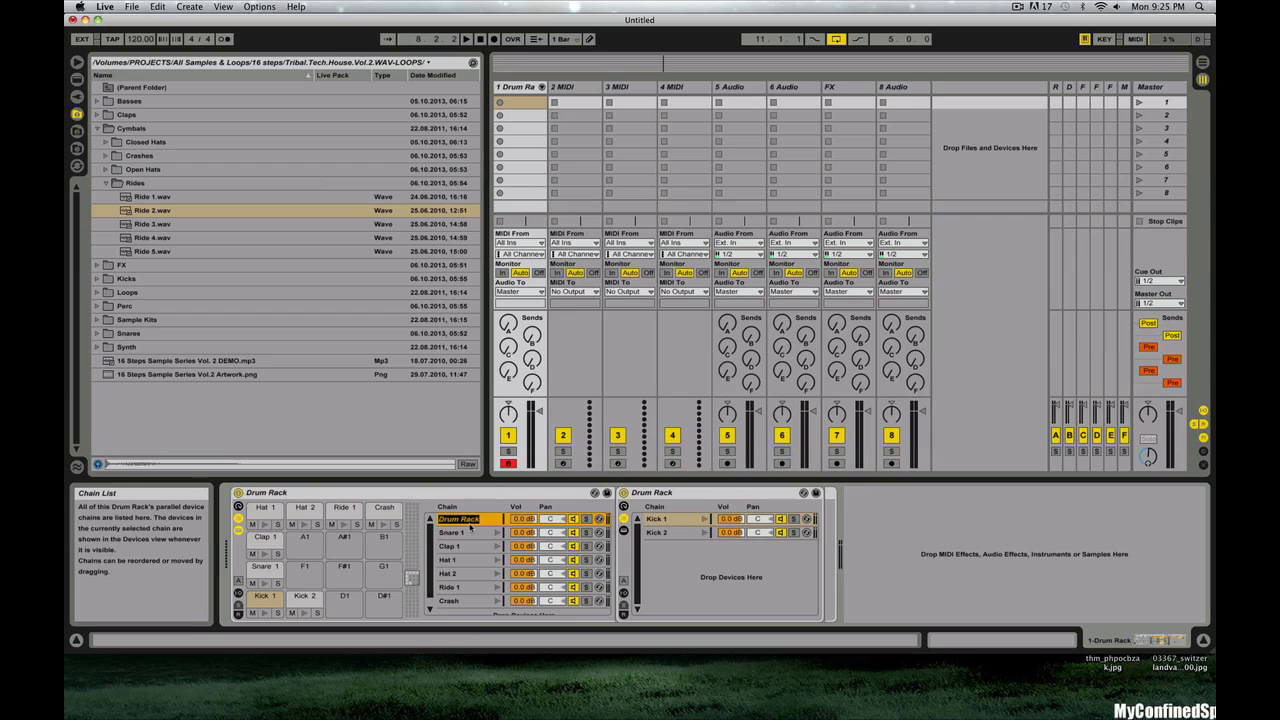
type("Kicks")
- Group the Snare 1, Clap 1, Hat 1 and Hat 2 chains and rename the group Mids
left_click(468, 532)
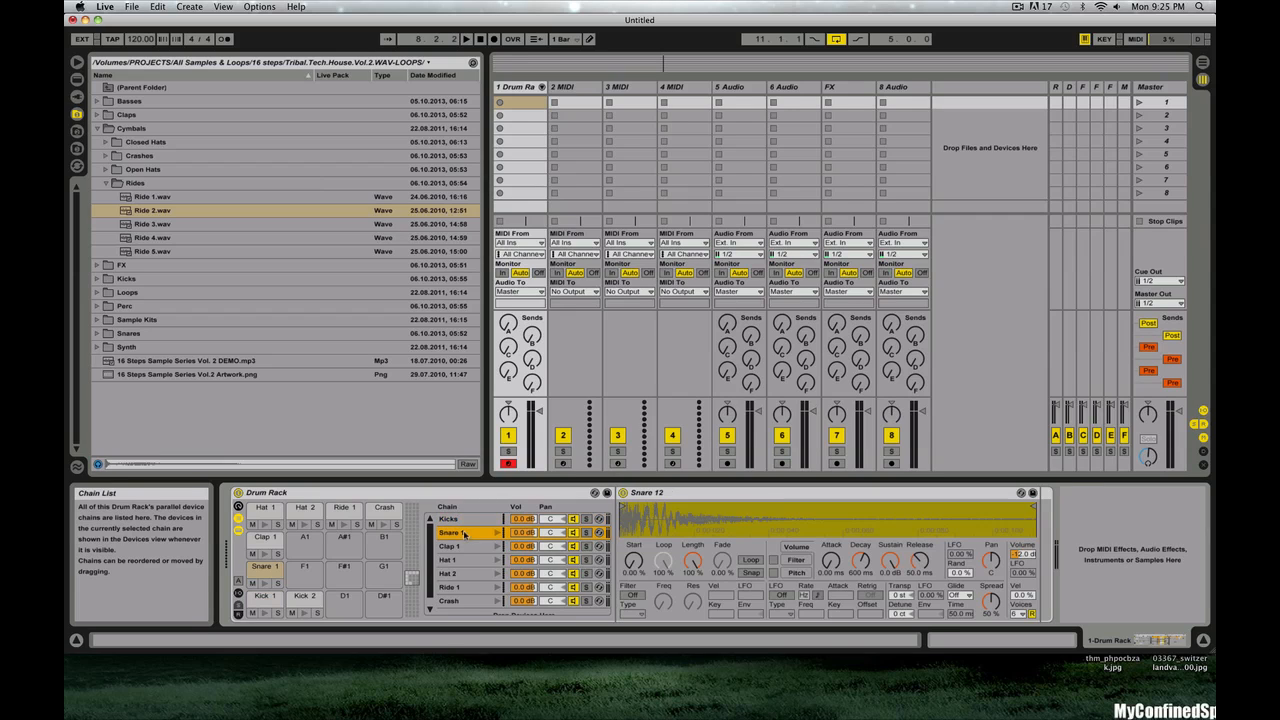
left_click(459, 576, "shift")
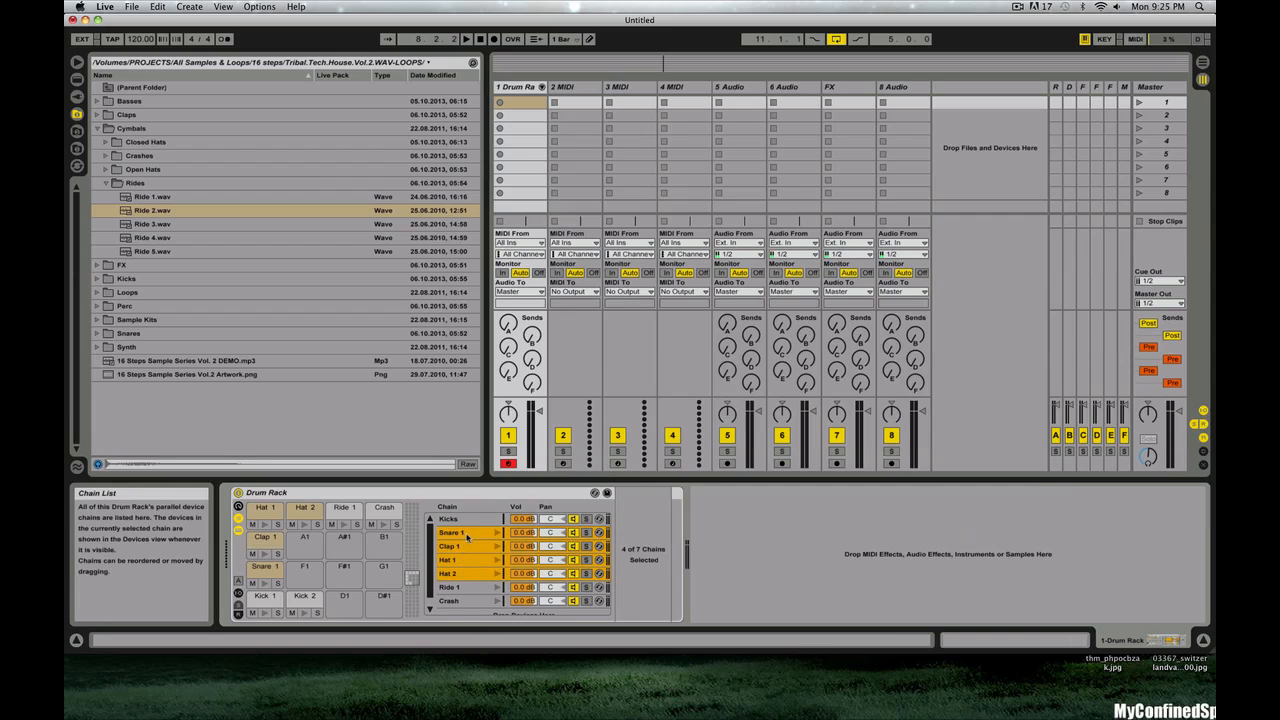
scroll(477, 561, "down", 1)
scroll(477, 561, "up", 1)
key("super+g")
right_click(464, 561)
left_click(459, 523)
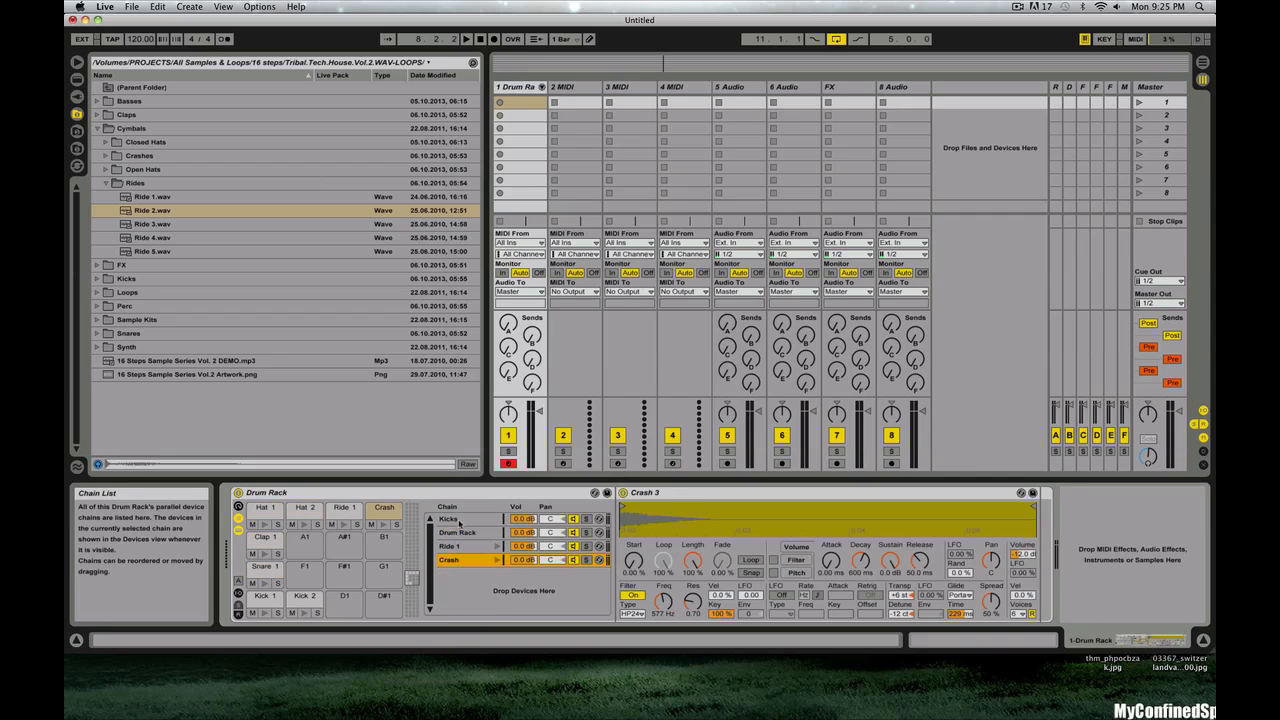
left_click(467, 533)
key("super+r")
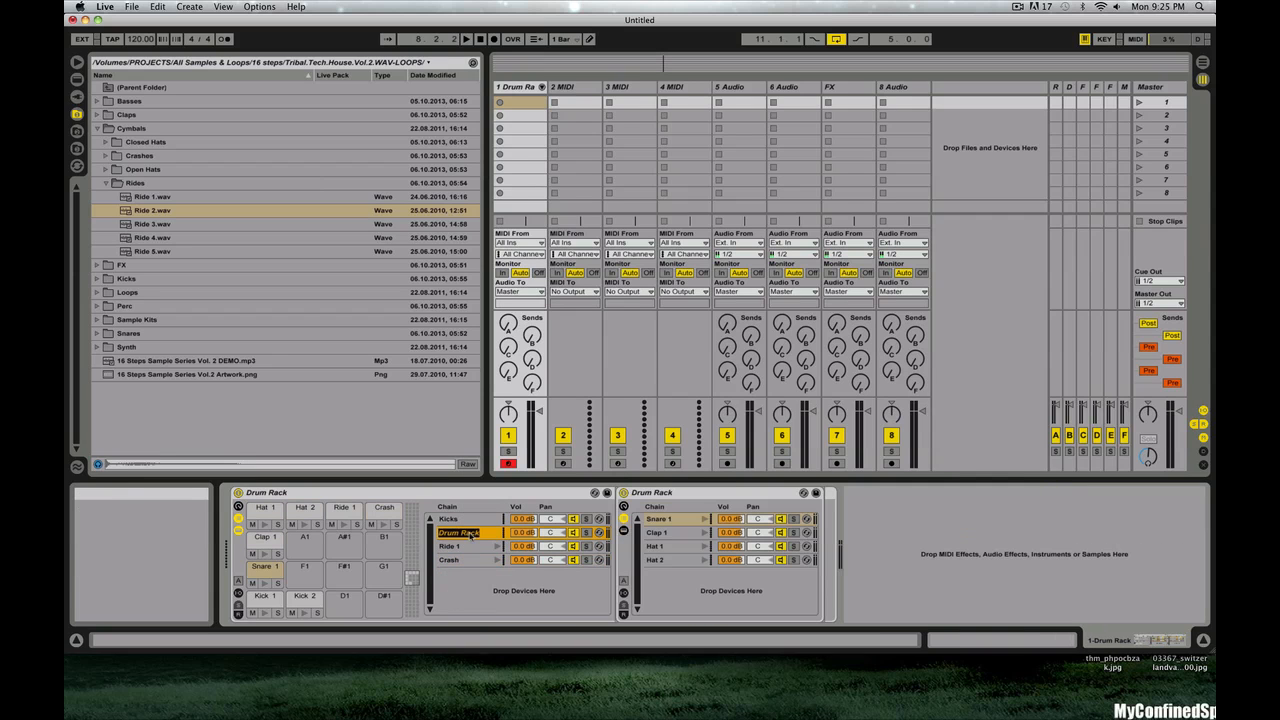
type("Mids")
- Group the Ride 1 and Crash chains and rename the group Highs
left_click(455, 547)
left_click(459, 561, "shift")
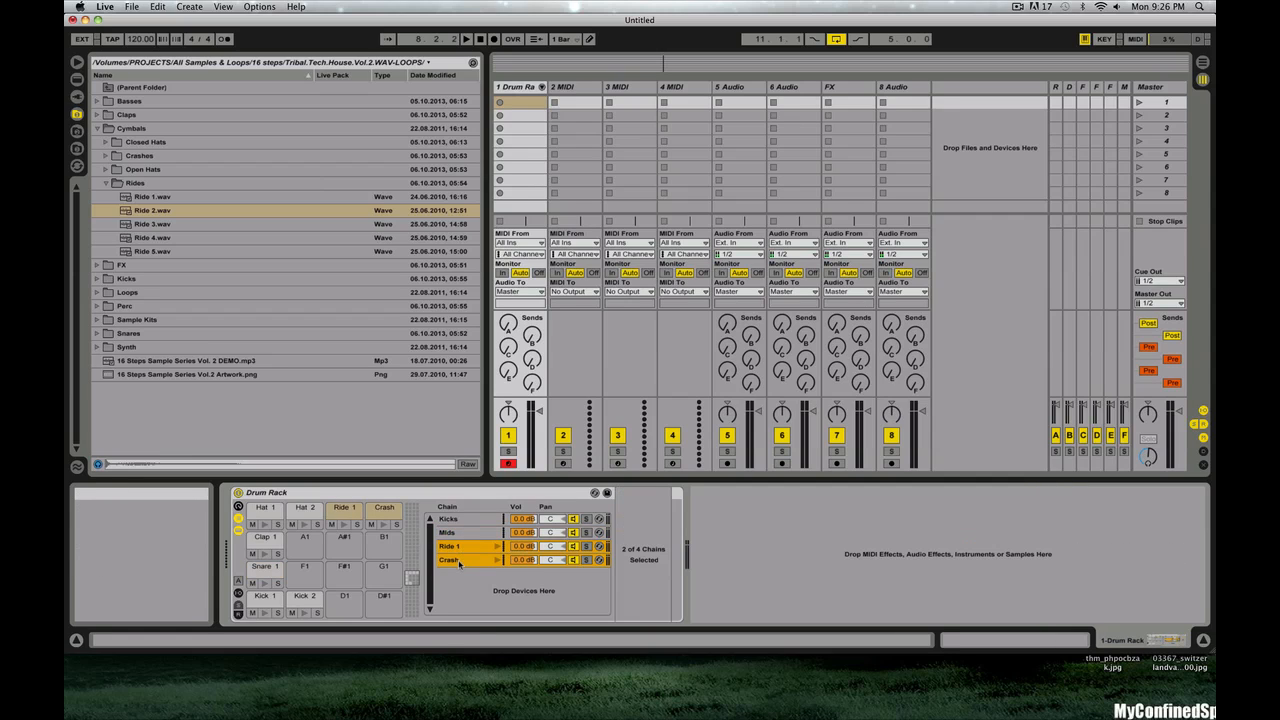
key("super+g")
key("super+r")
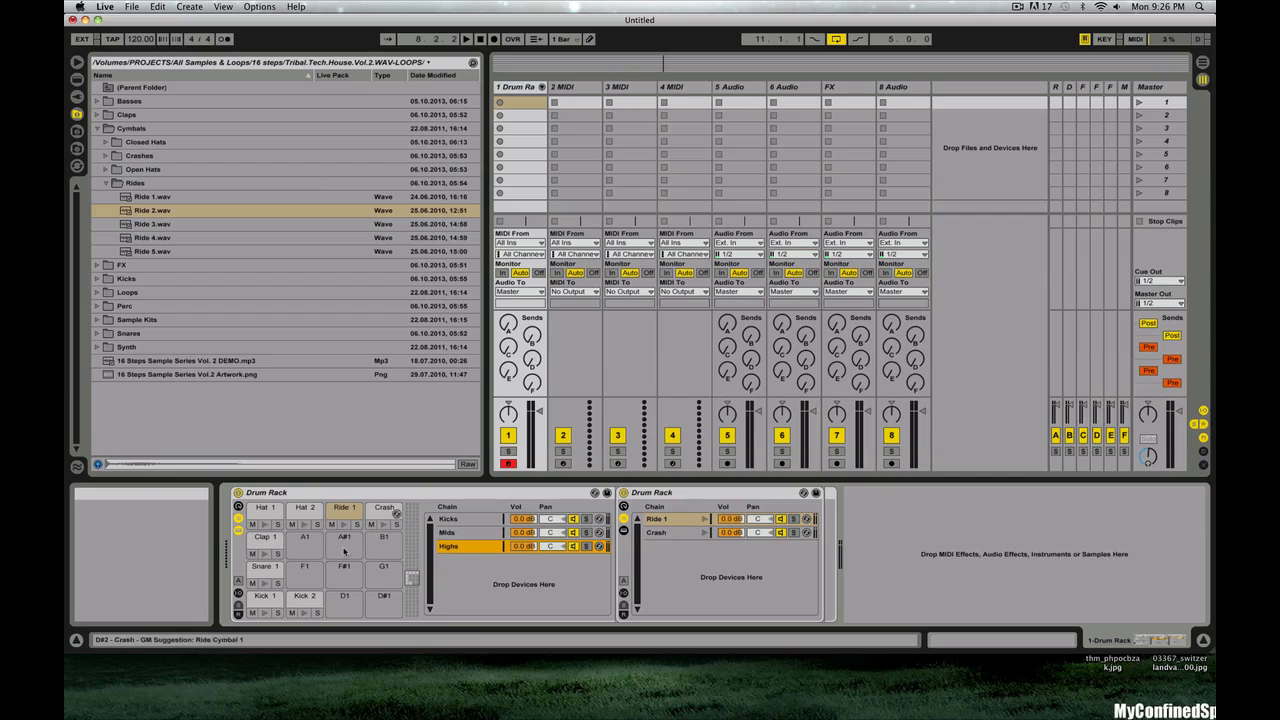
- Show the rack's input/output and return sections, create a return chain and route its audio to the A-Reverb track
left_click(238, 593)
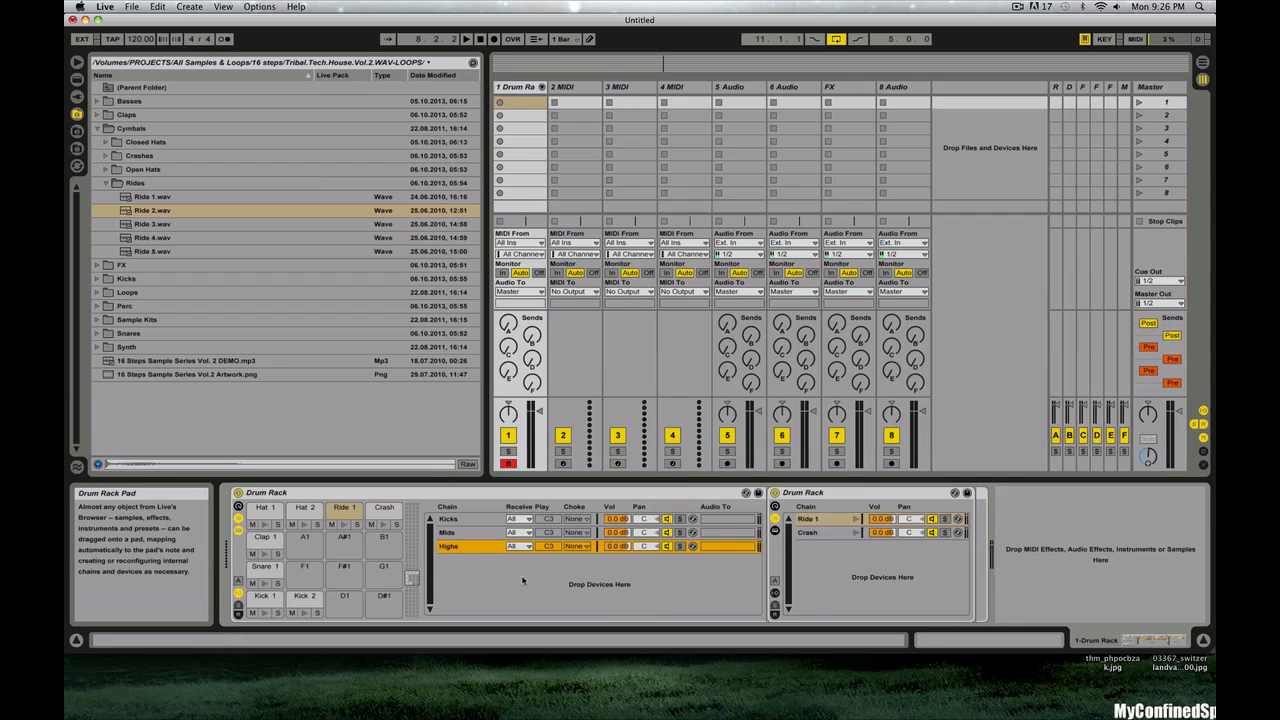
left_click(239, 614)
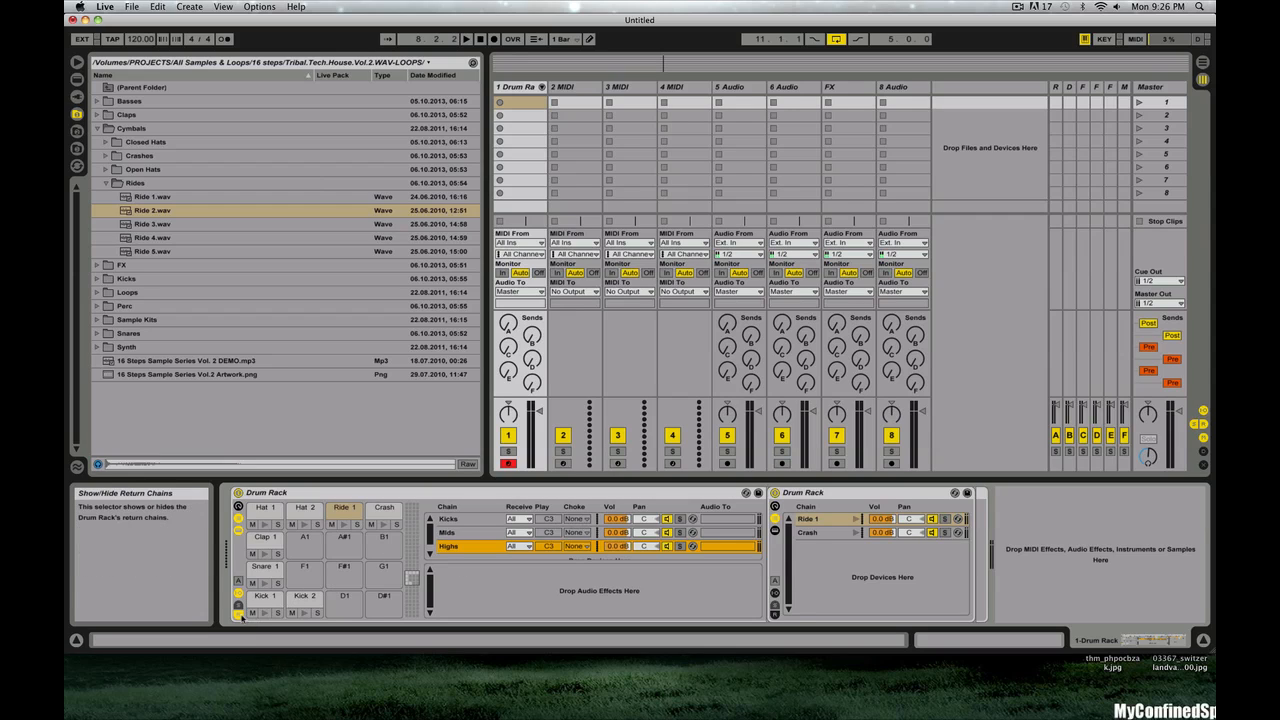
right_click(654, 589)
left_click(700, 602)
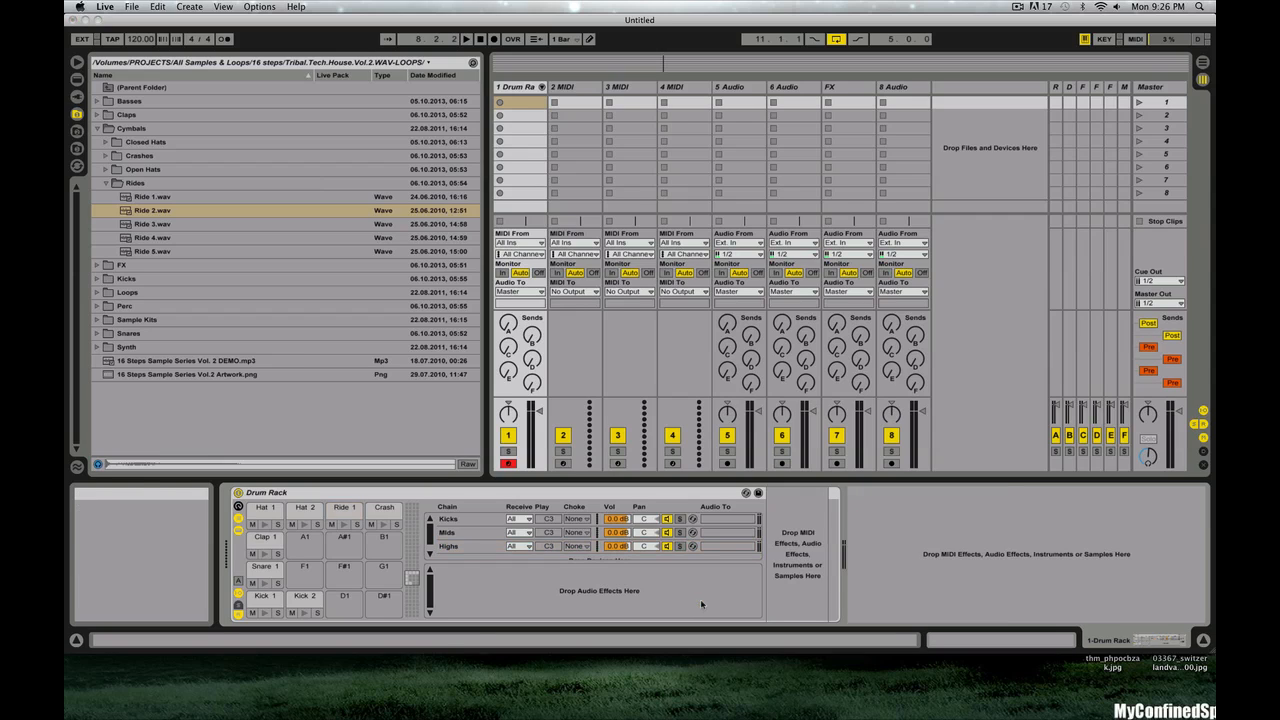
left_click(724, 570)
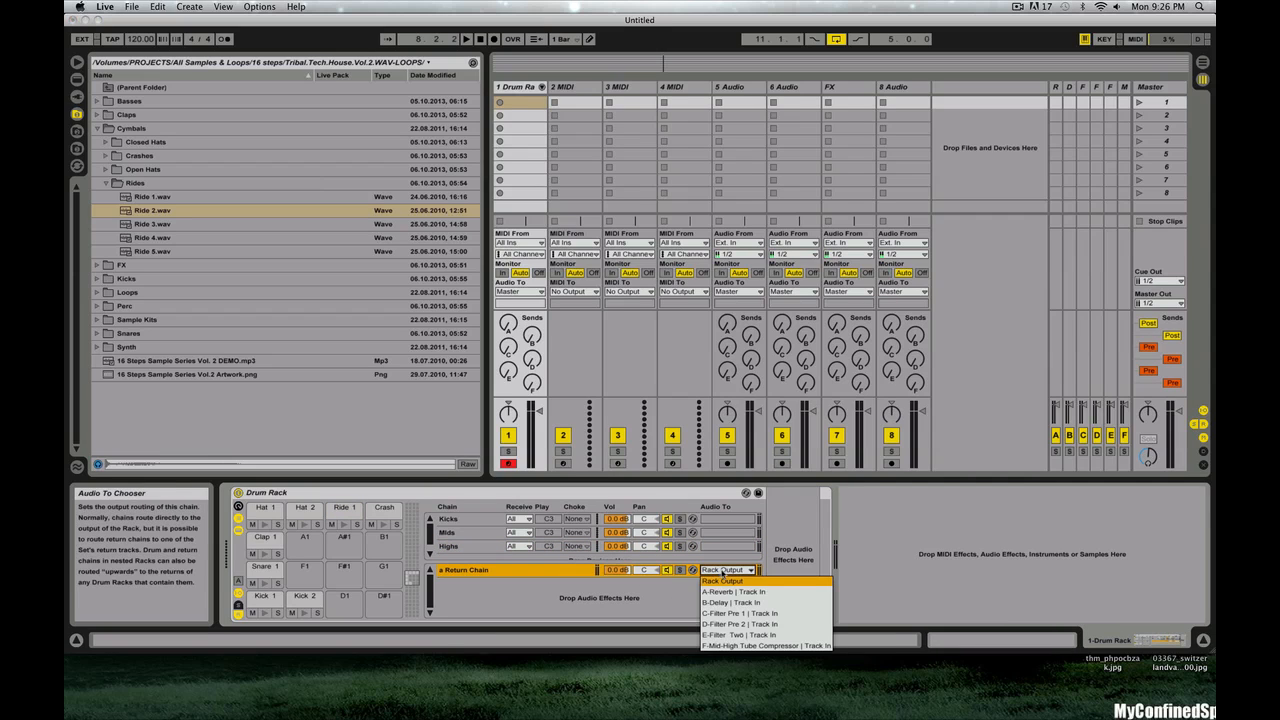
left_click(758, 594)
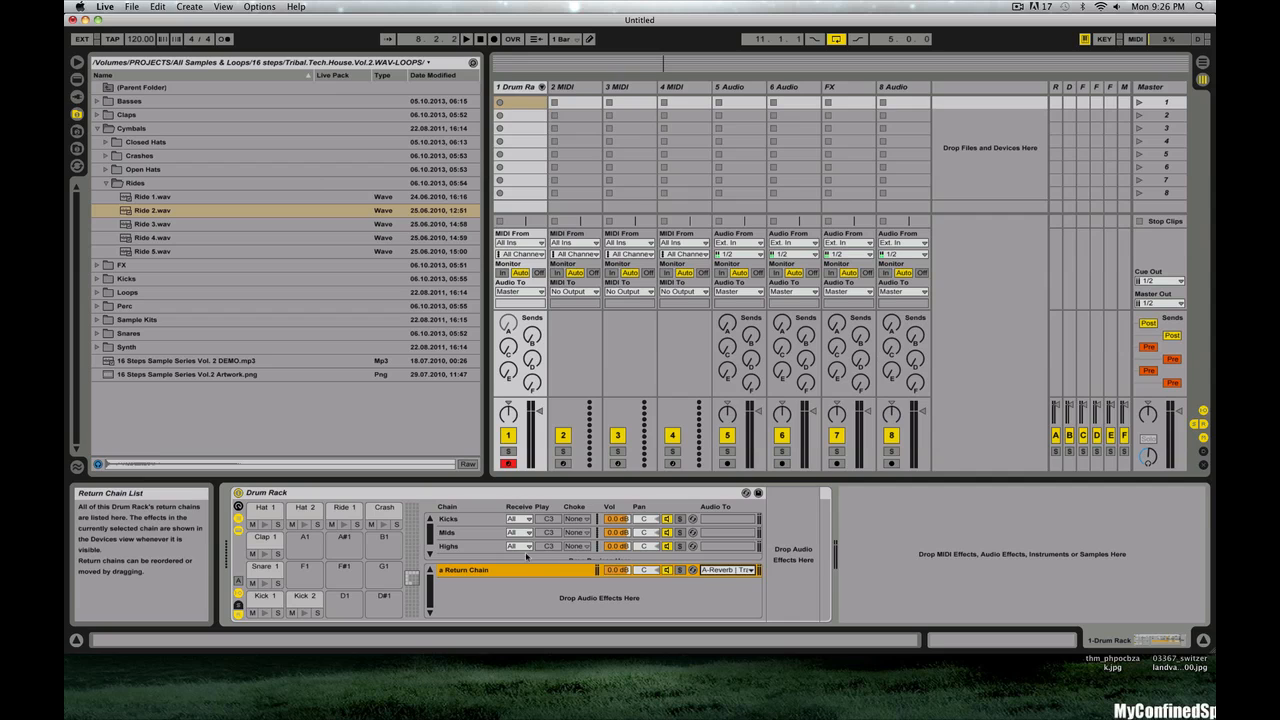
- Examine the devices on the A-Reverb return track and return to the drum rack track's send A
left_click(1056, 88)
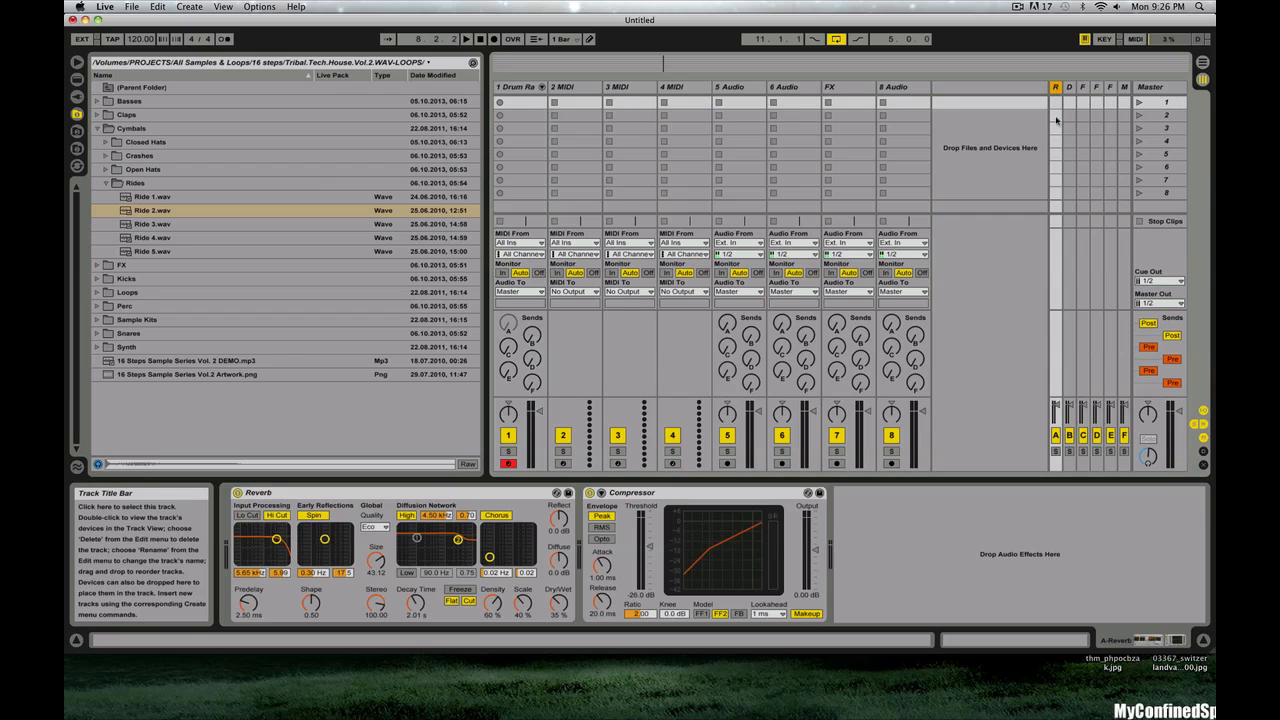
left_click(517, 89)
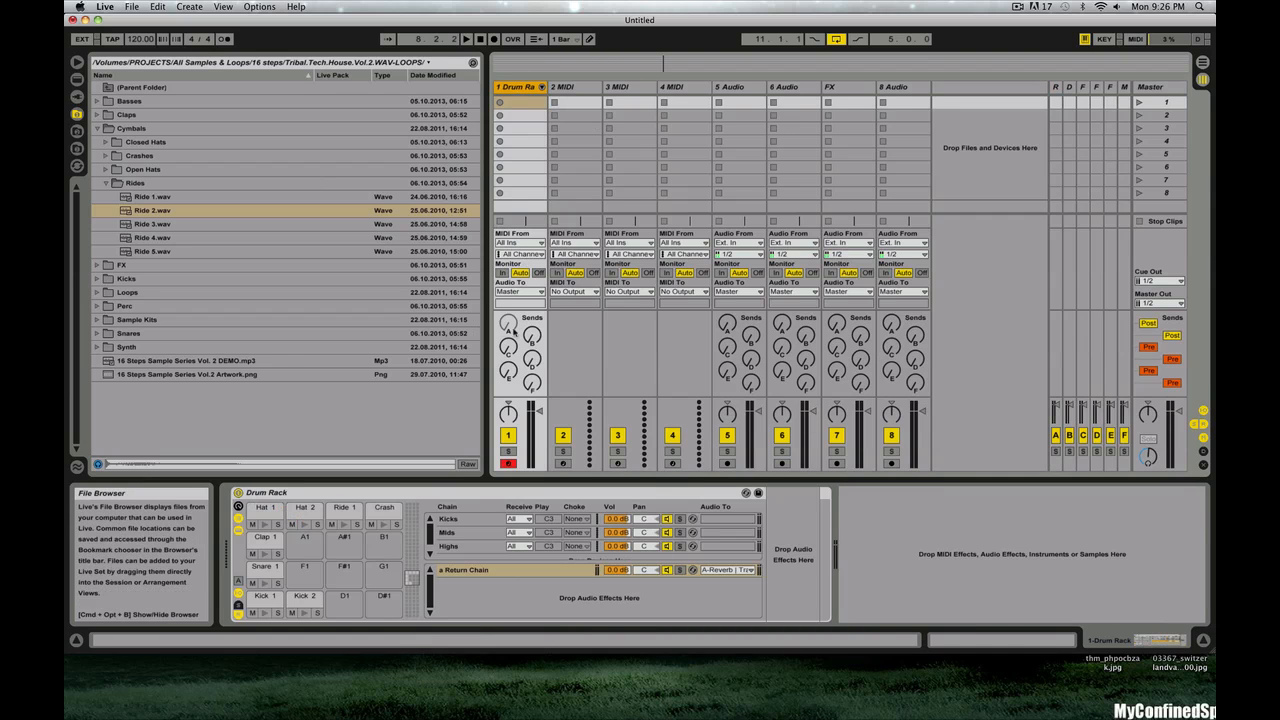
right_click(507, 322)
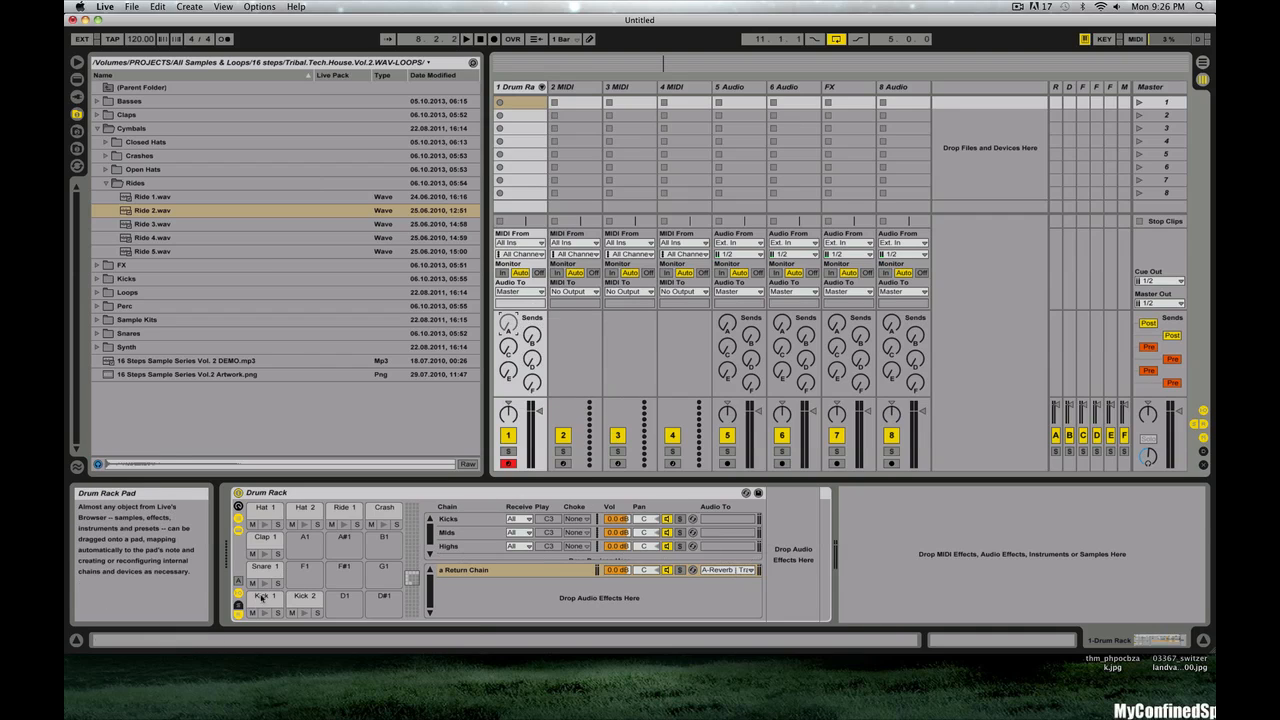
- Hide the rack's return chains and input/output section and show the sends for its chains
left_click(238, 616)
left_click(238, 604)
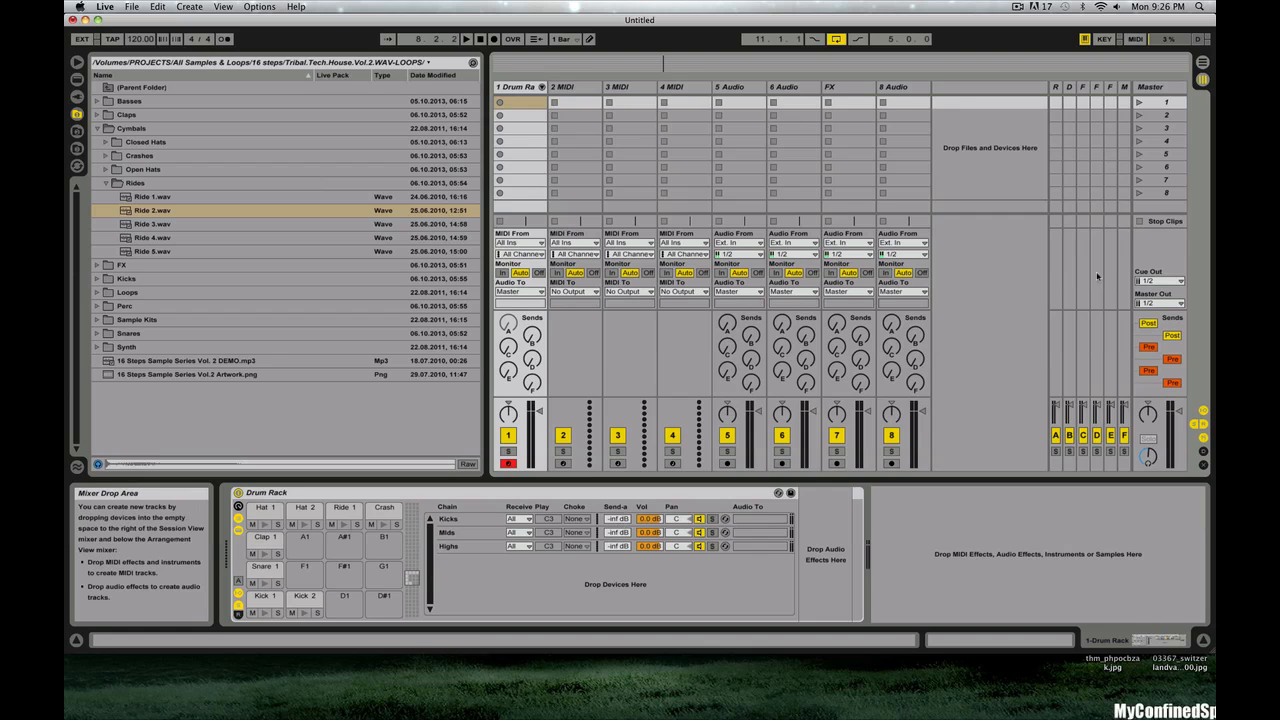
left_click(237, 594)
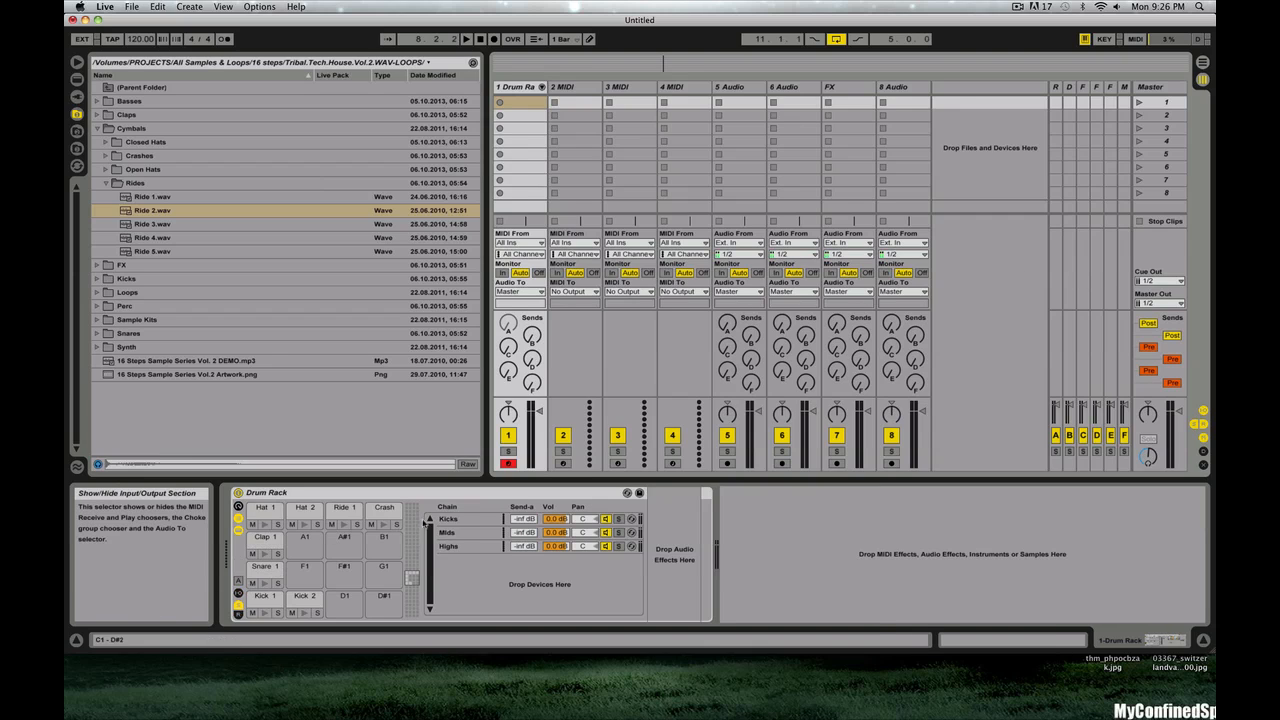
- Add an Auto Filter to the Kicks group and lower its lowpass cutoff to about 388 Hz
left_click(463, 522)
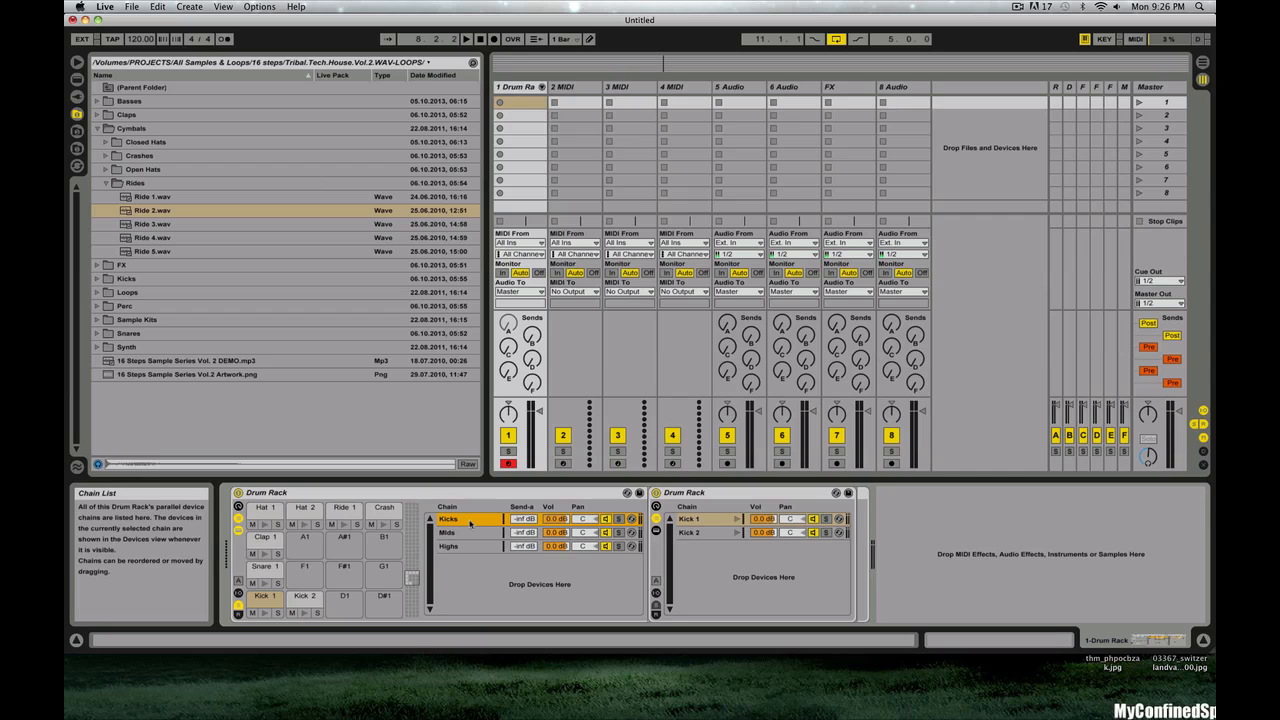
left_click(77, 79)
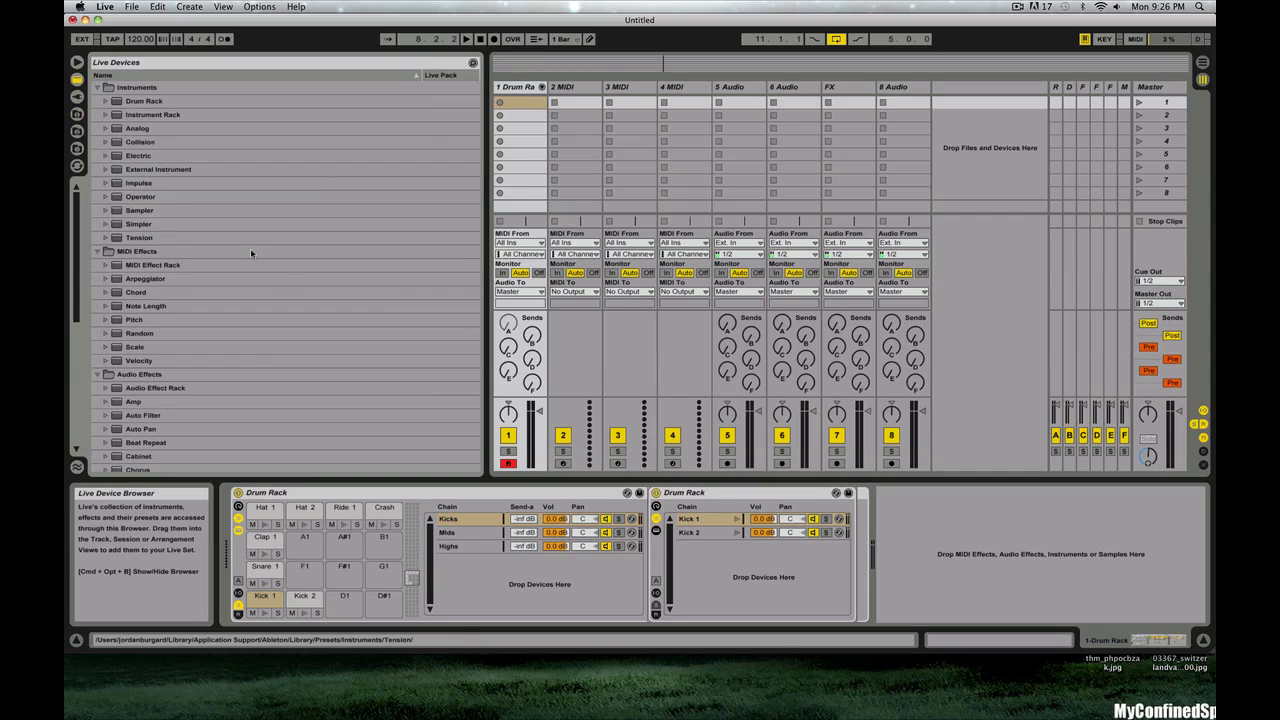
scroll(186, 221, "down", 5)
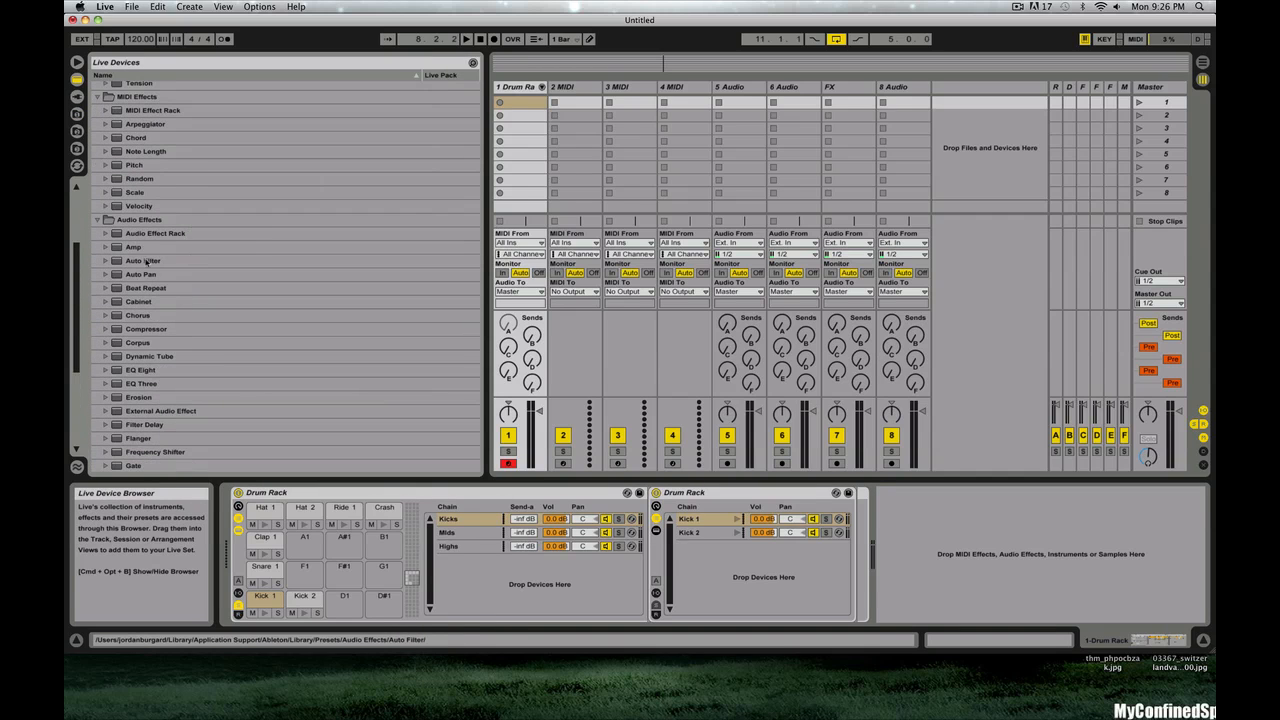
left_click(146, 261)
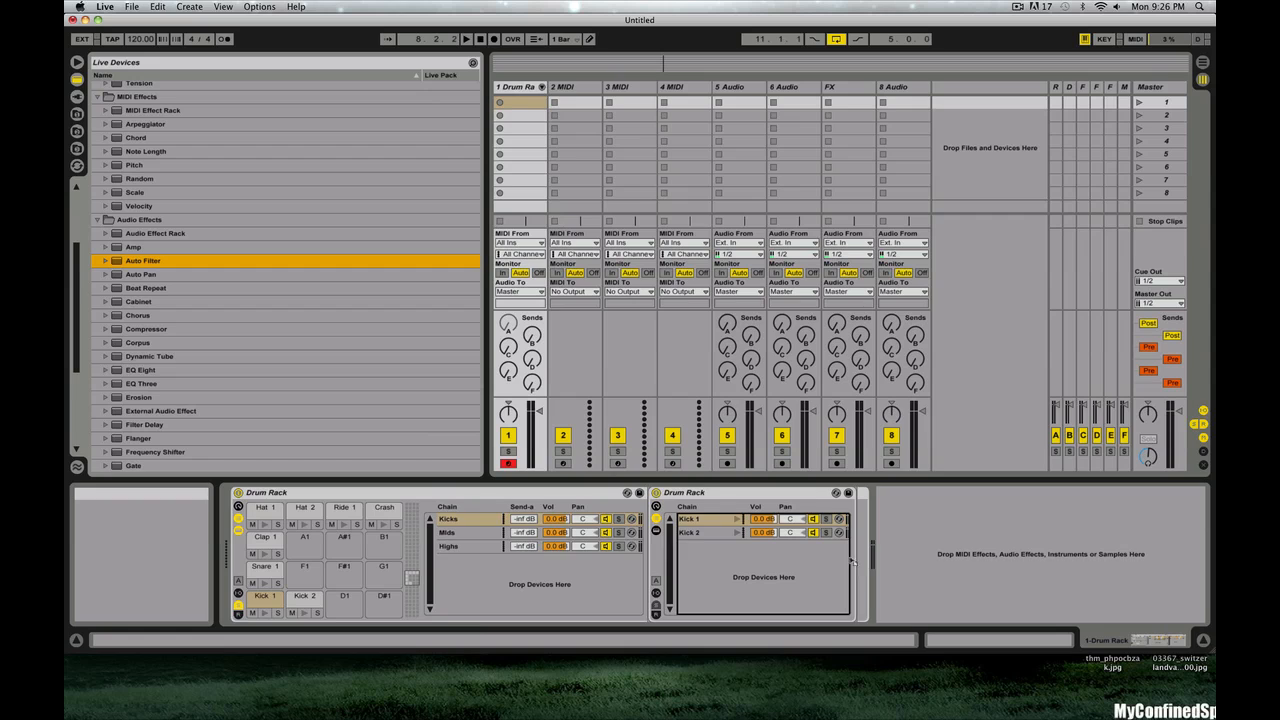
left_click_drag(851, 561, 862, 560)
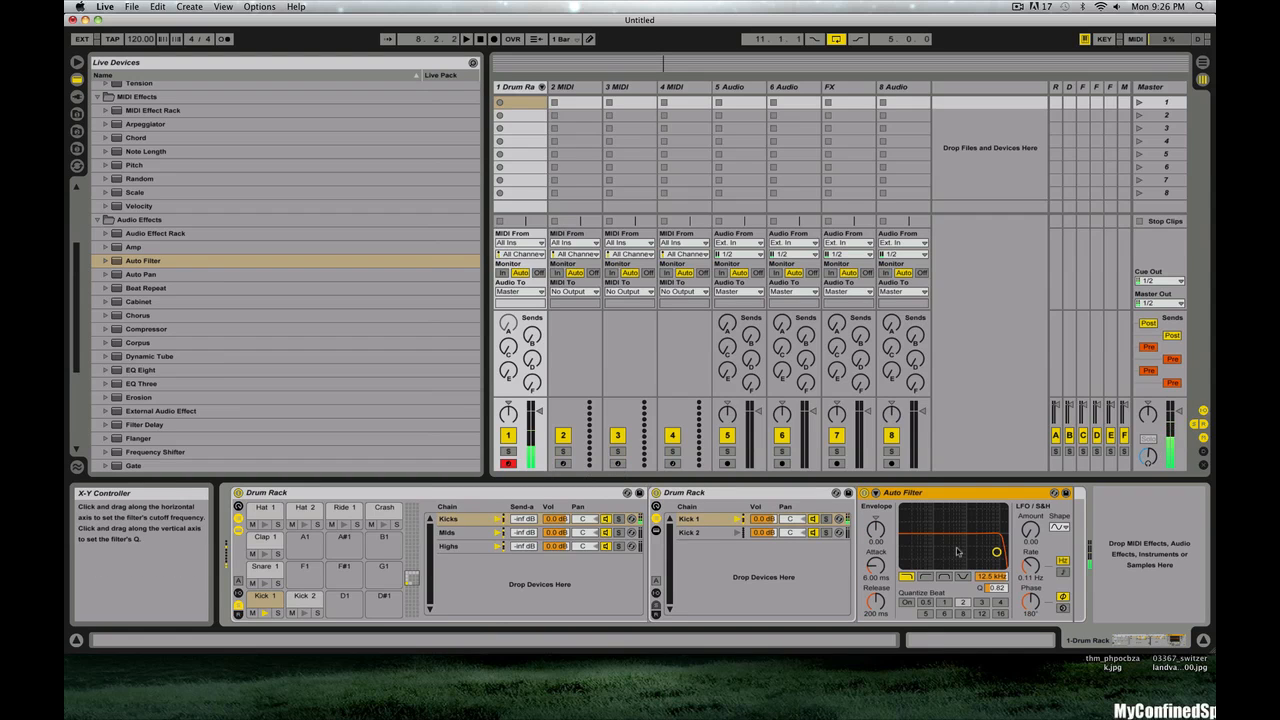
mouse_move(957, 551)
left_mouse_down()
mouse_move(903, 550)
mouse_move(999, 552)
mouse_move(932, 552)
mouse_move(944, 552)
left_mouse_up()
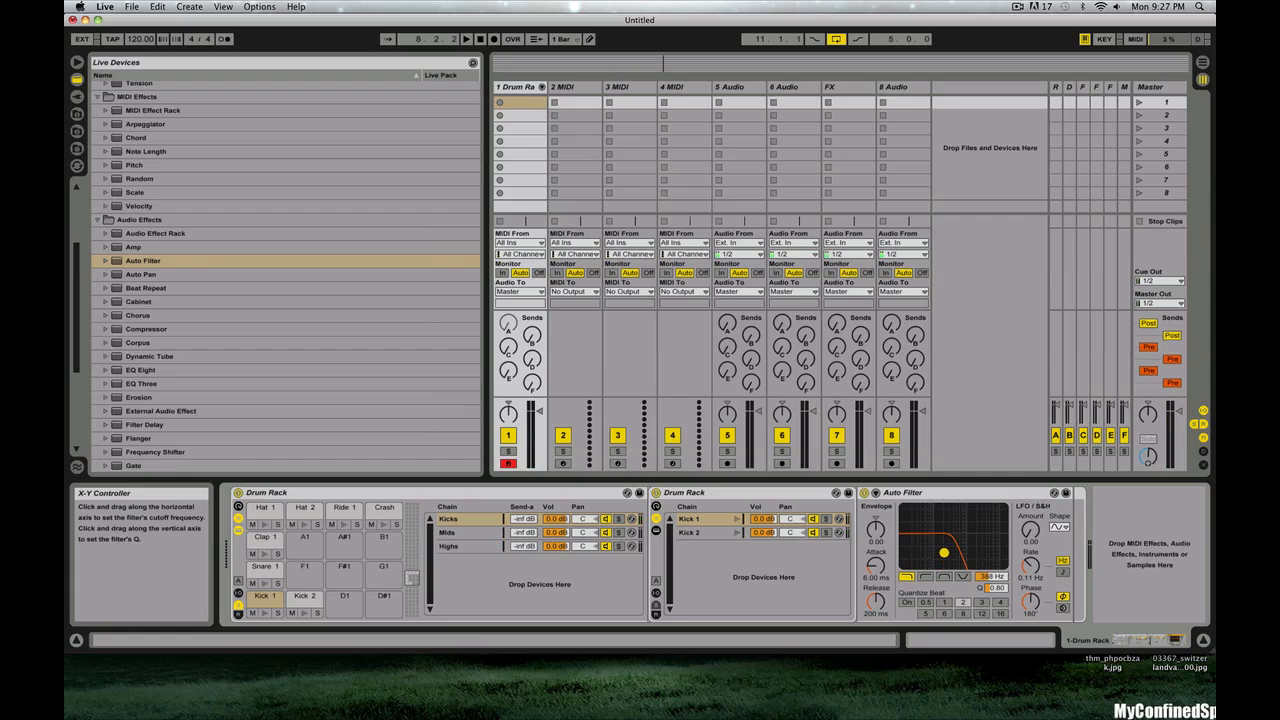
- Show the Kick 2 chain's devices and set the Kicks group's Auto Filter to highpass at about 1.27 kHz with Q 0.73
left_click(920, 491)
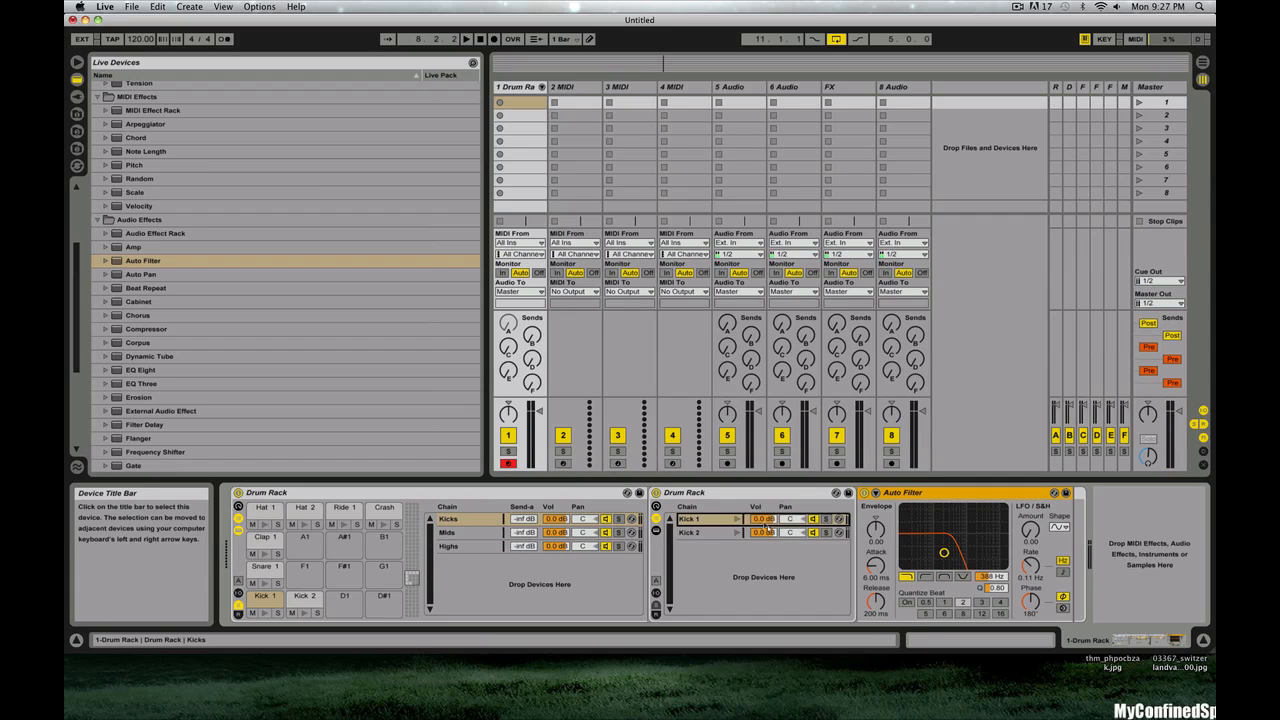
left_click(718, 525)
left_click(718, 523)
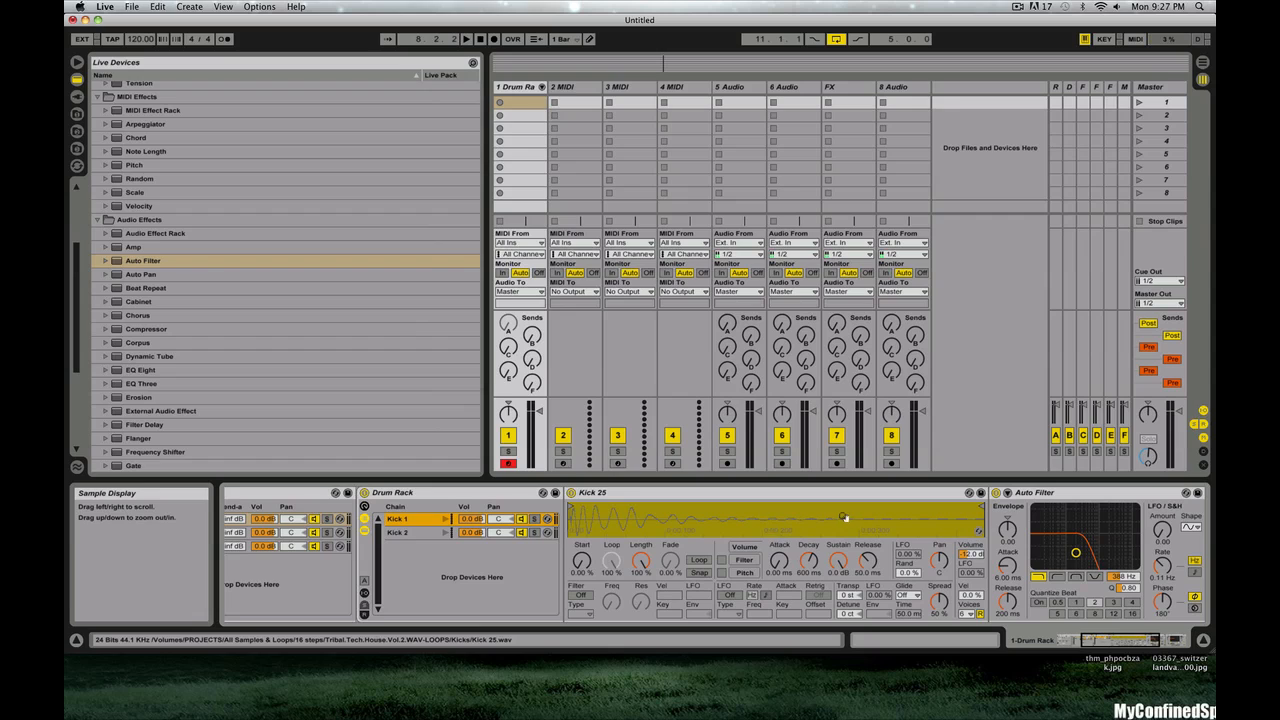
left_click(398, 532)
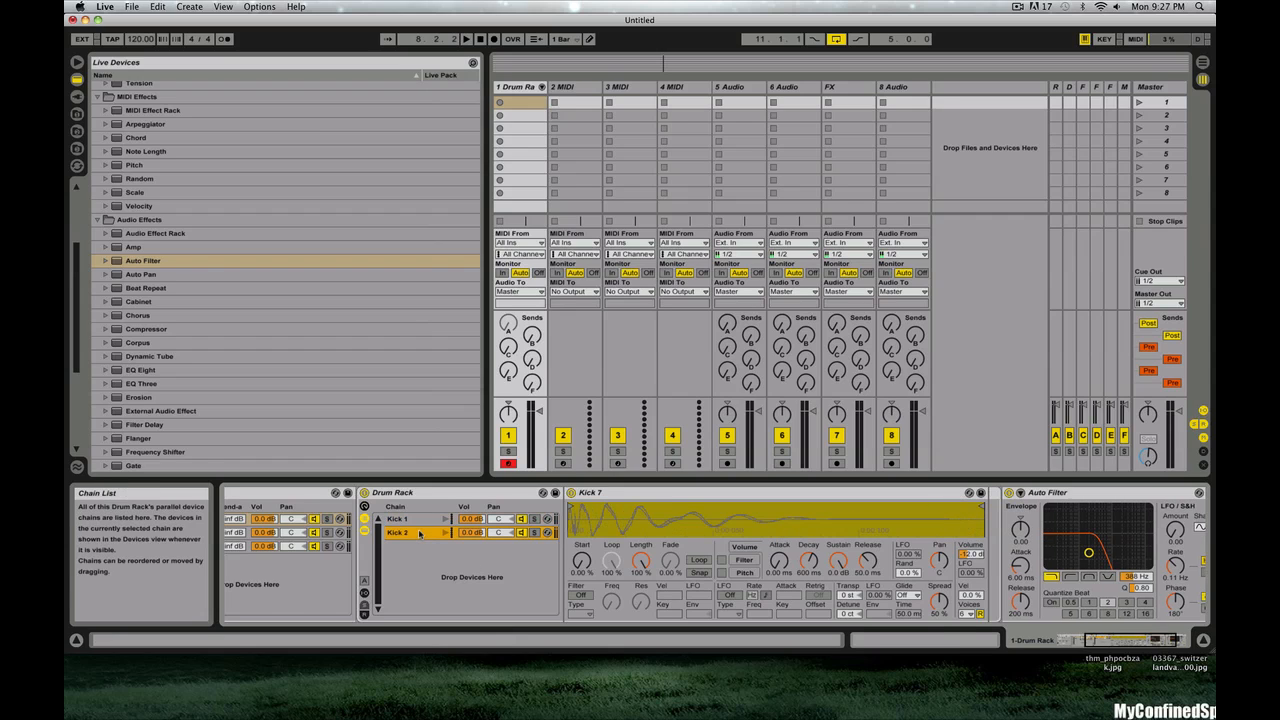
left_click(1071, 577)
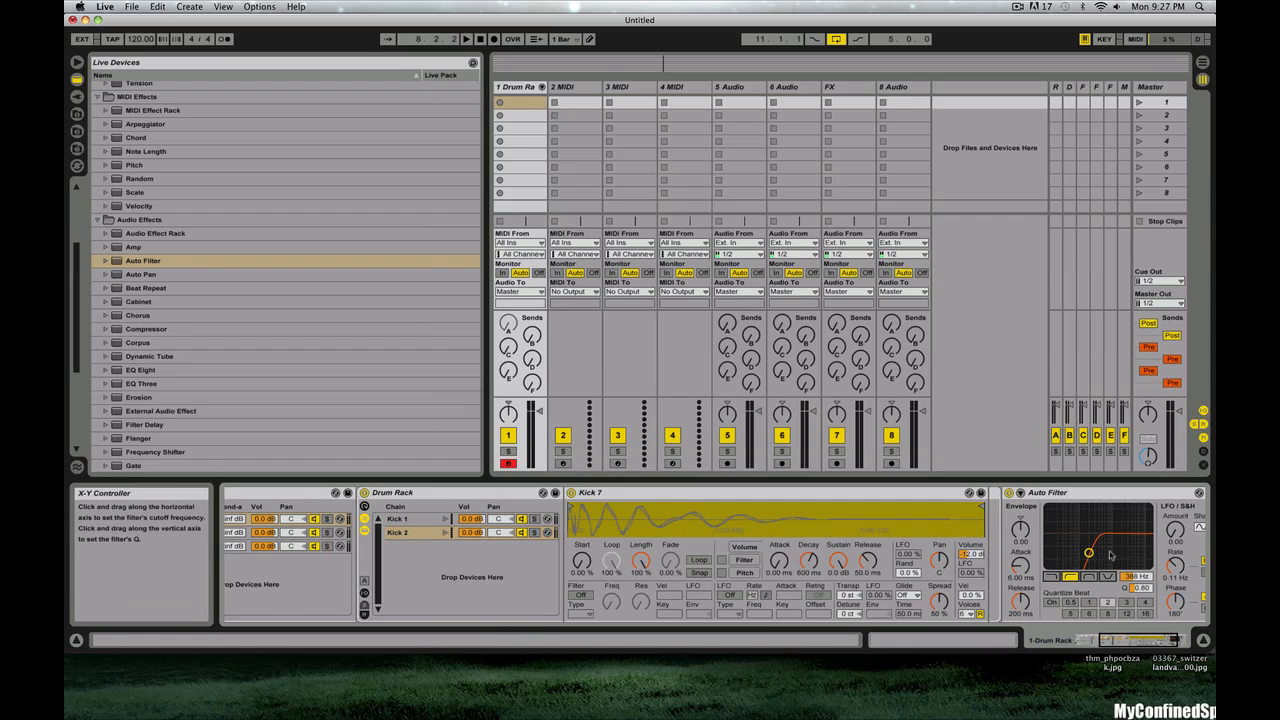
left_click_drag(1092, 551, 1107, 556)
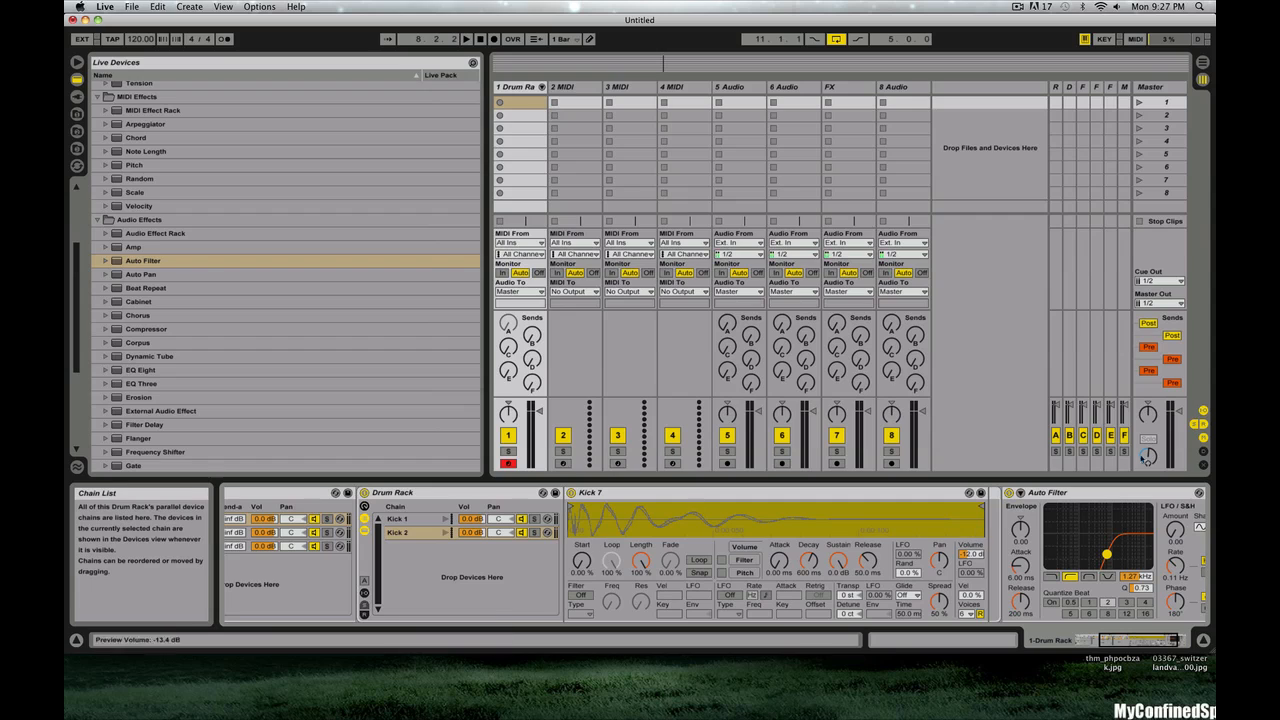
- Move the Auto Filter from the Kicks group into the Kick 2 chain, directly behind the Kick 7 sample
left_click(1066, 492)
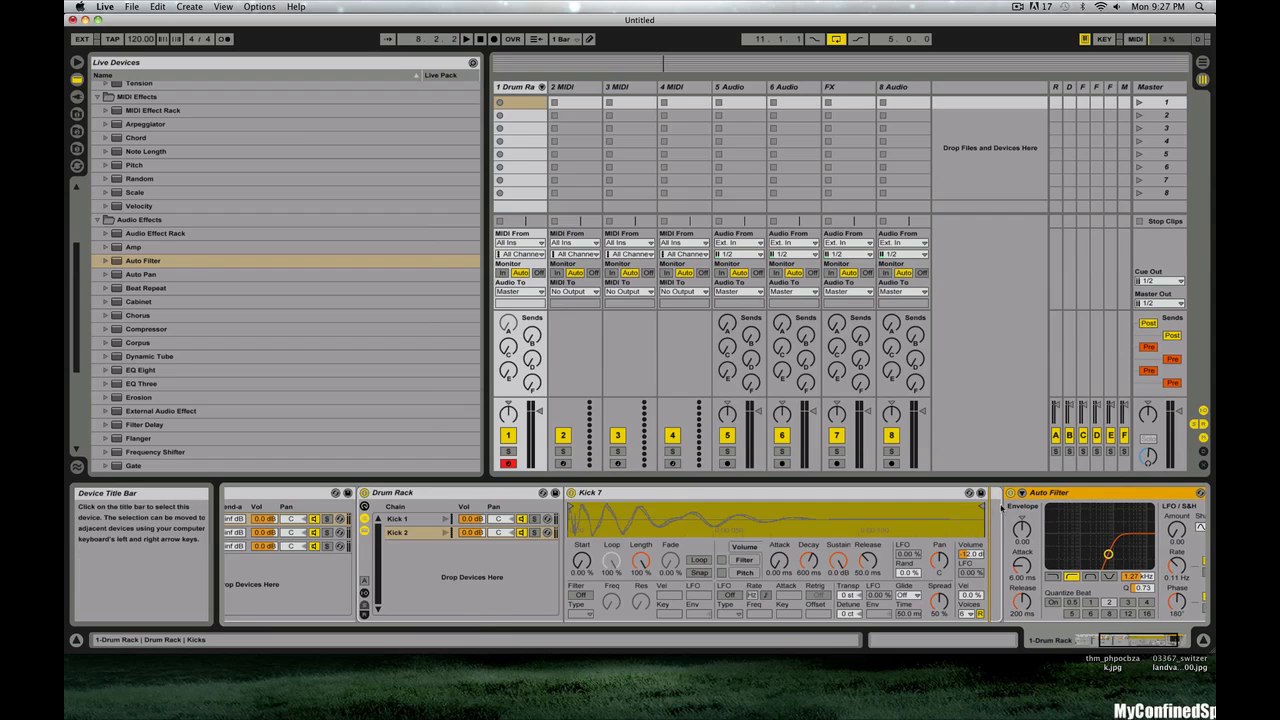
left_click_drag(1002, 508, 1000, 507)
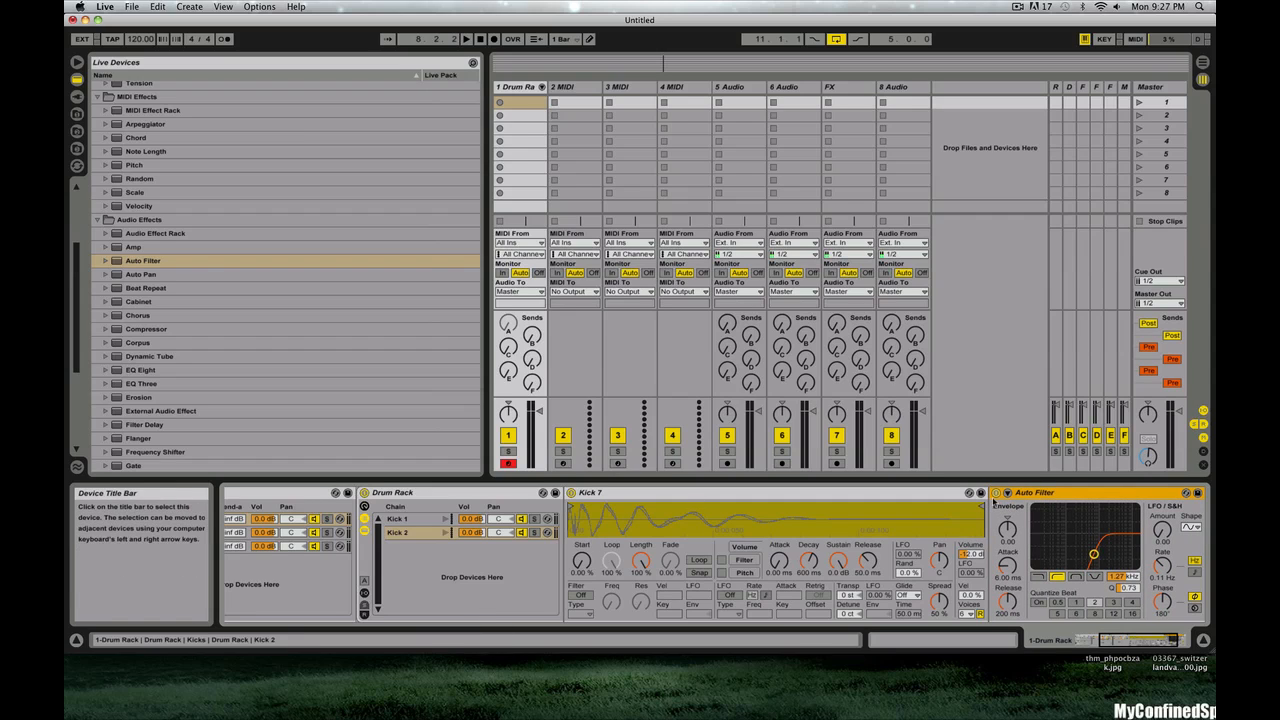
key("super+z")
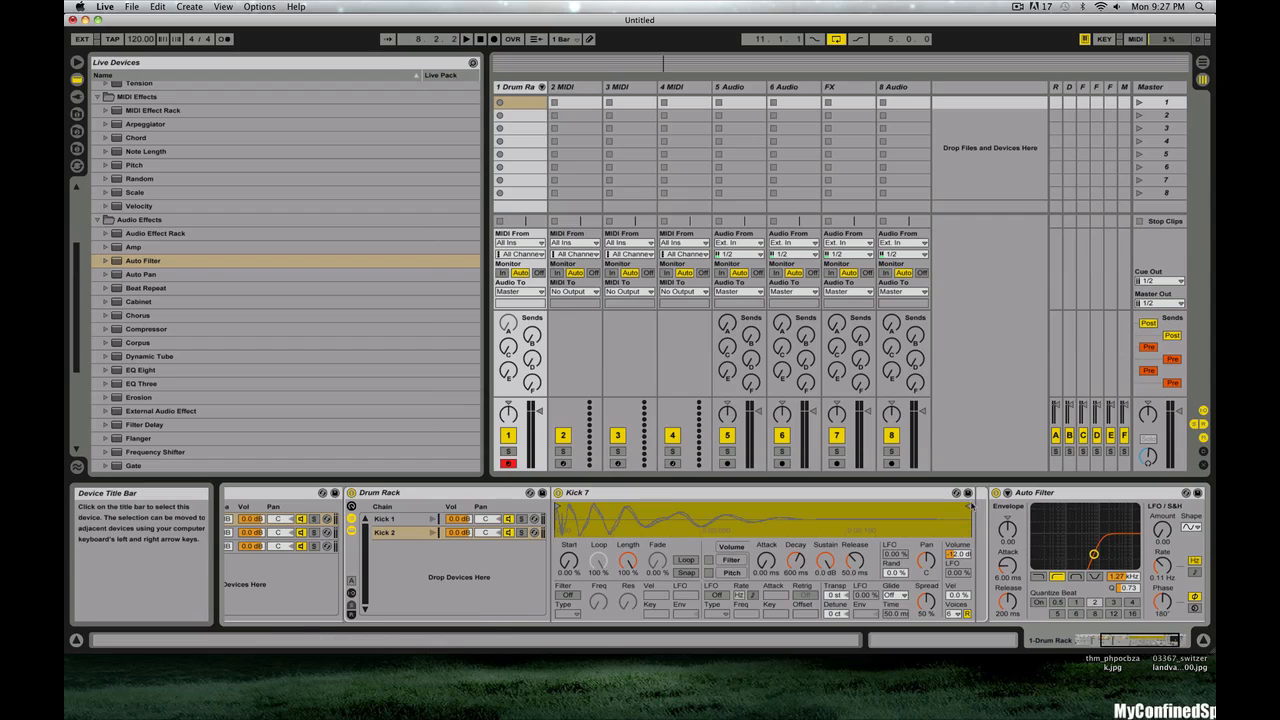
left_click(1003, 496)
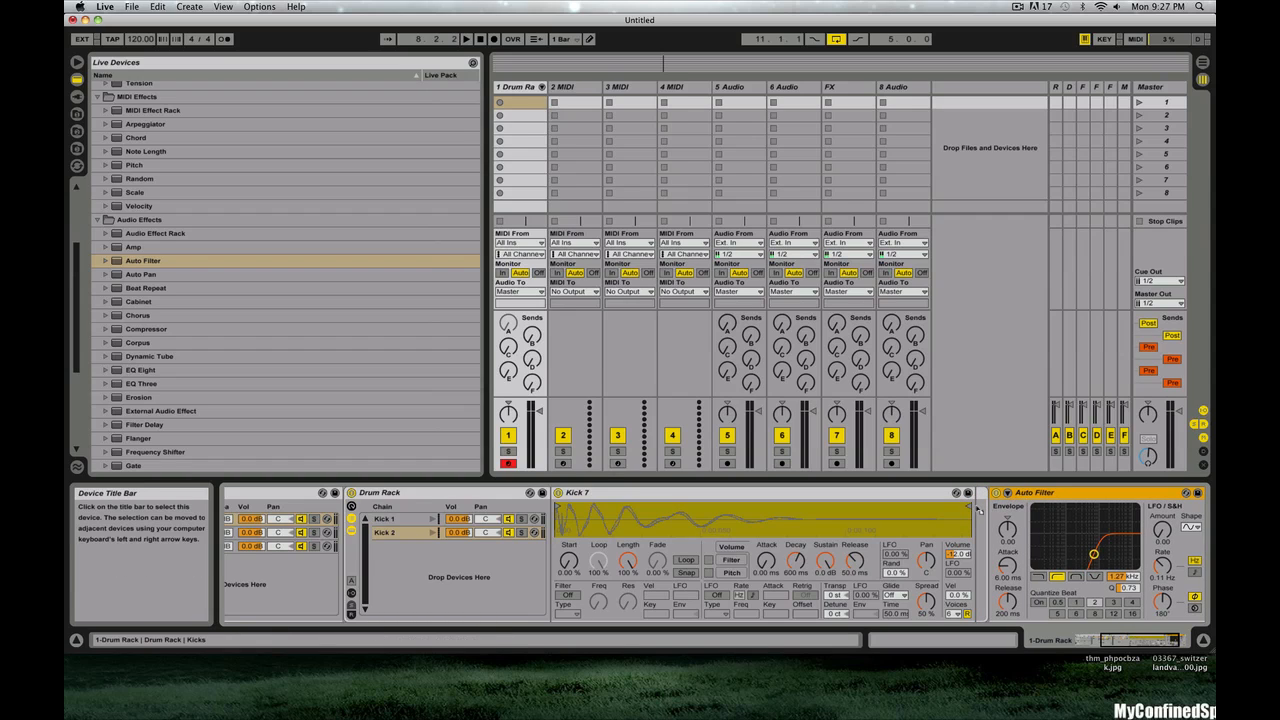
left_click_drag(979, 510, 981, 508)
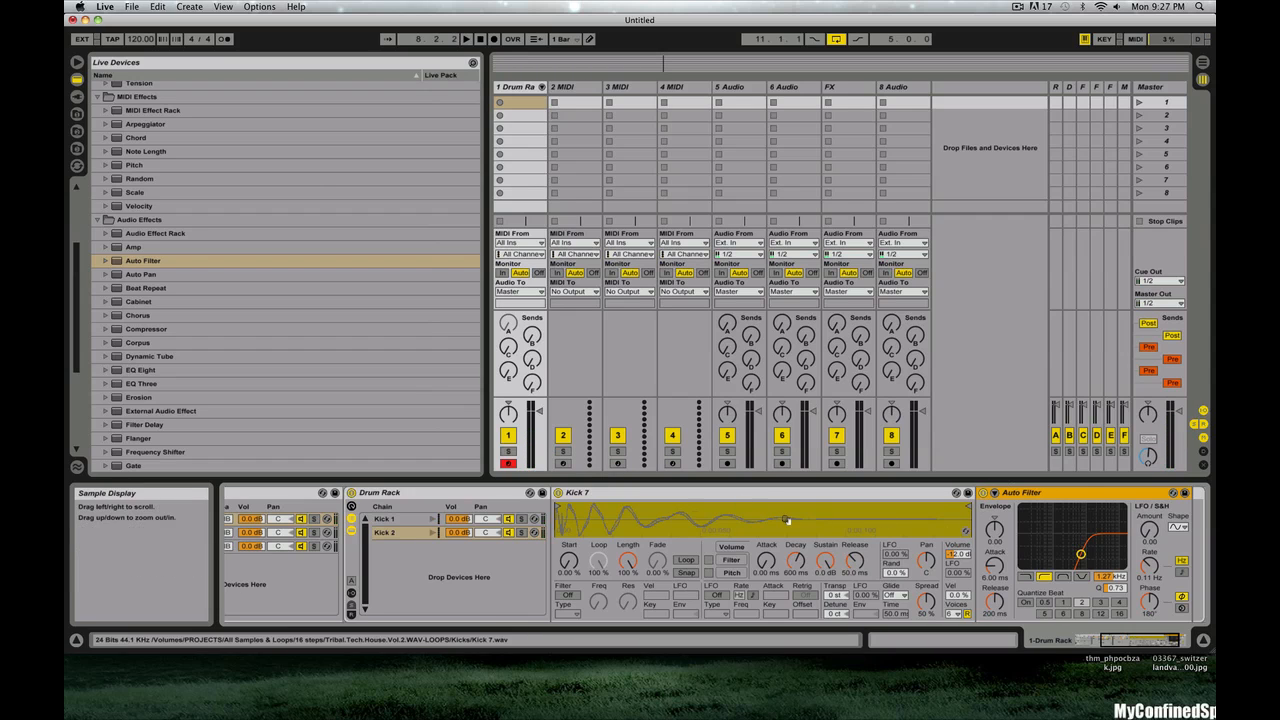
- Add a Compressor to the whole Kicks group and set its threshold to about -11.7 dB
scroll(786, 520, "left", 5)
left_click(453, 536)
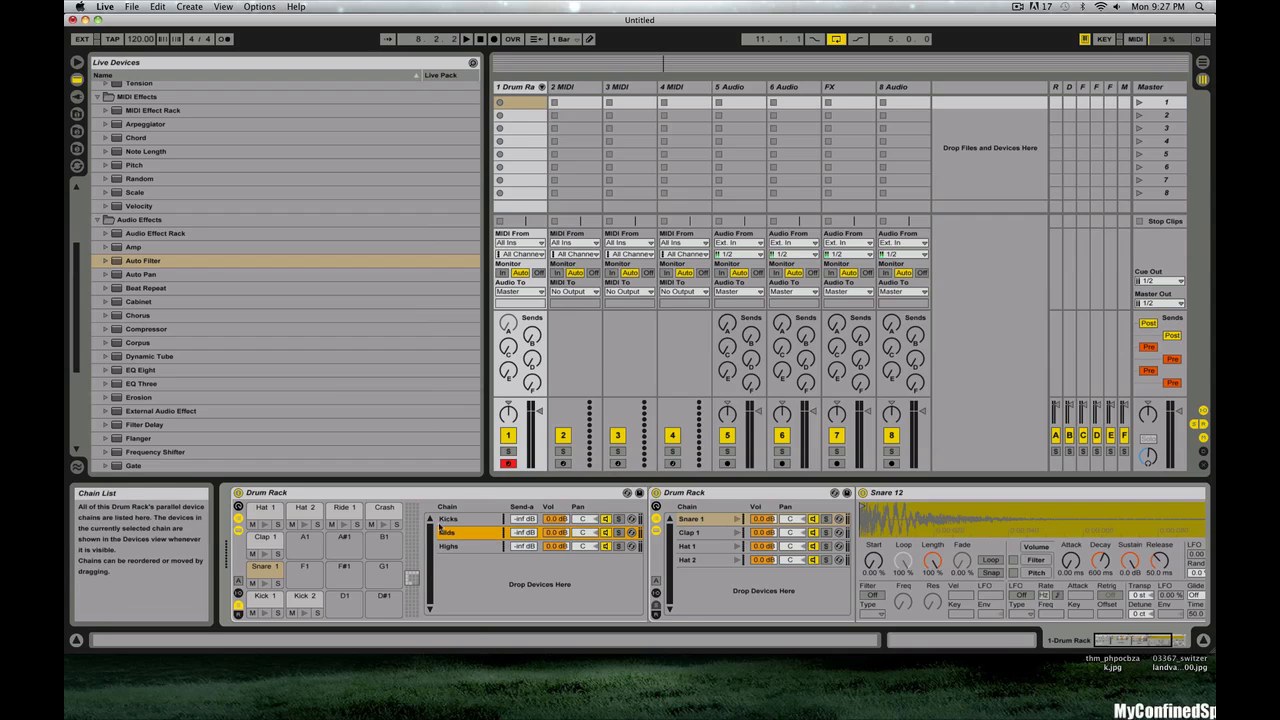
left_click(448, 519)
scroll(742, 537, "right", 5)
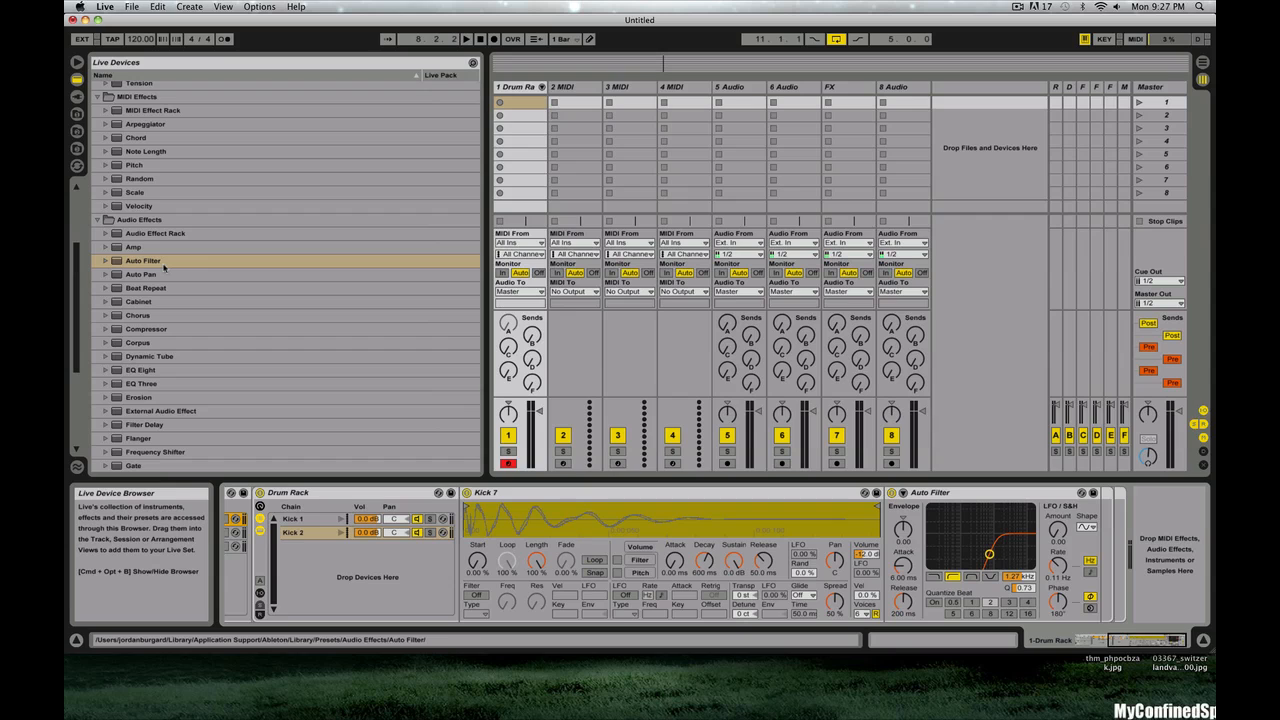
left_click(156, 331)
left_click_drag(1056, 528, 1055, 526)
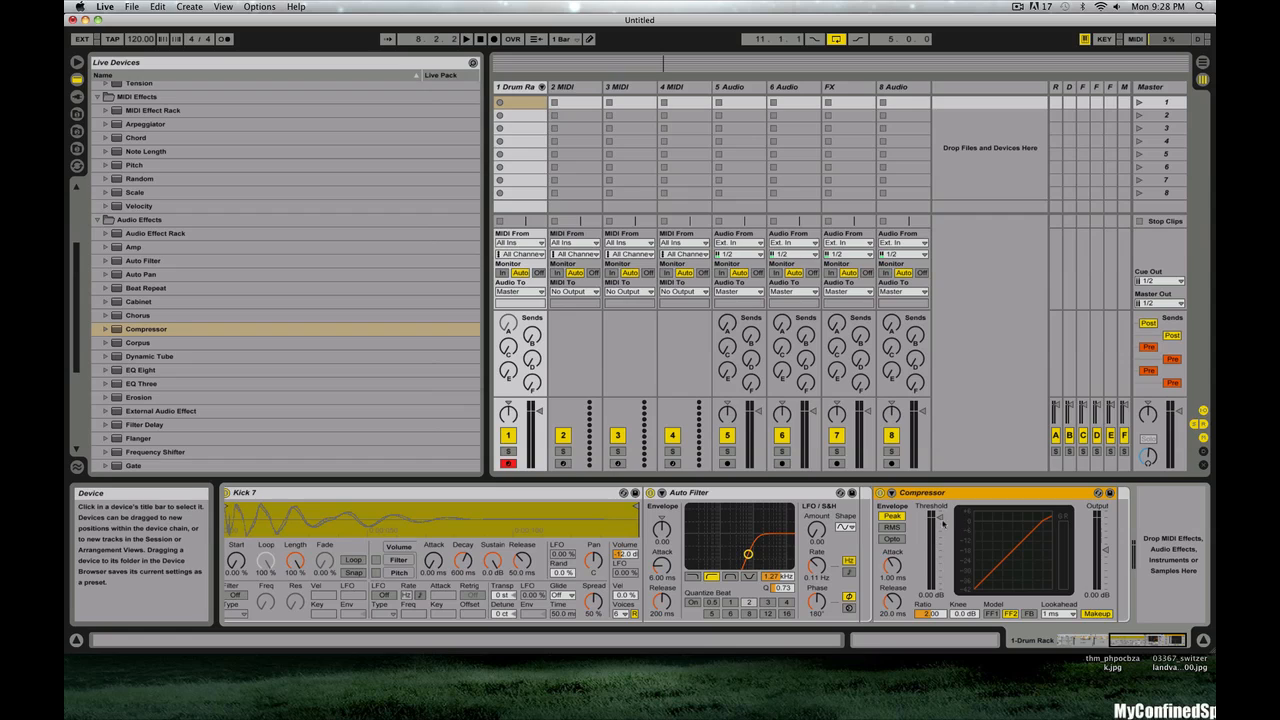
left_click_drag(939, 519, 939, 545)
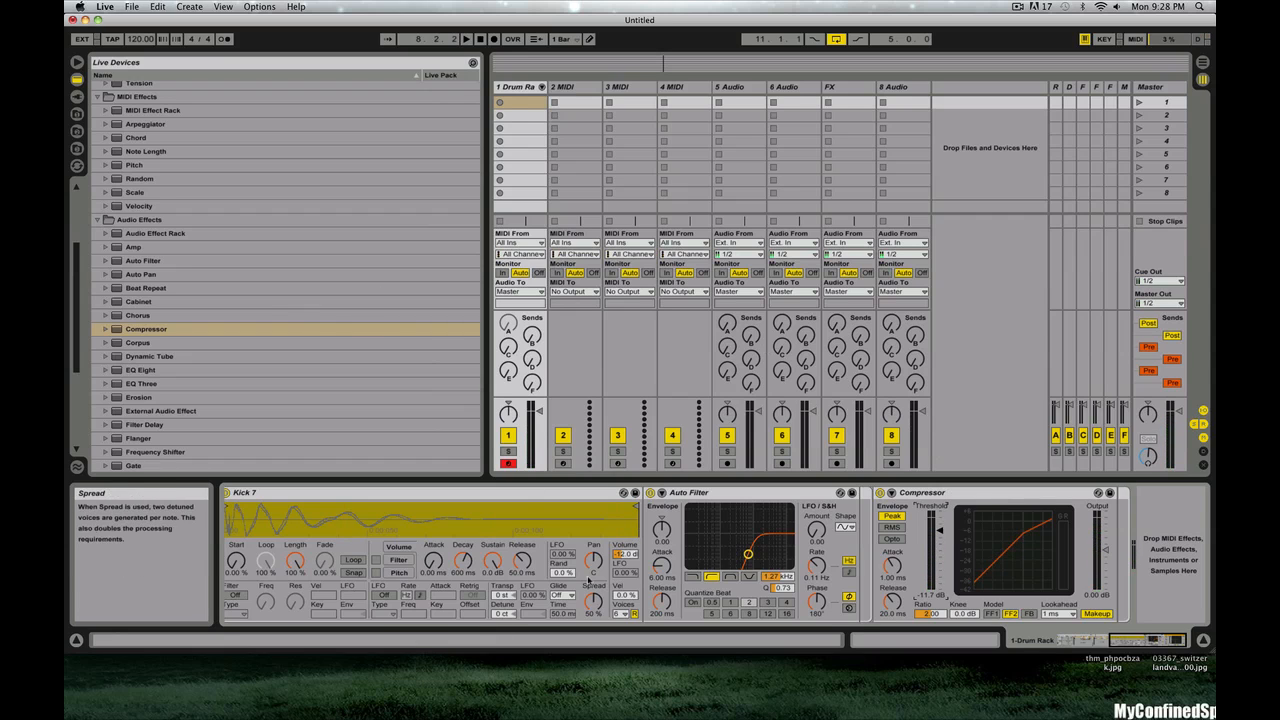
- Add a Compressor to the Snare 1 chain in the Mids group and insert an Auto Filter before it
scroll(575, 571, "left", 5)
scroll(572, 570, "left", 5)
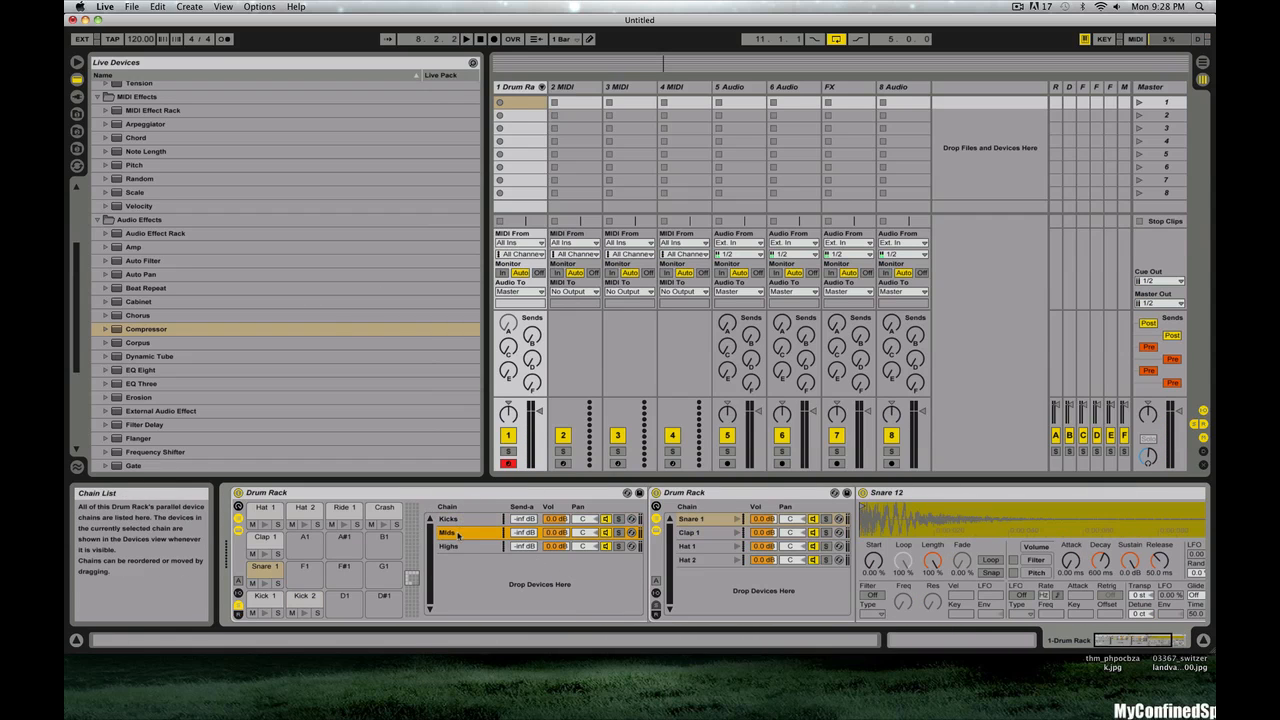
left_click(598, 536)
scroll(600, 547, "right", 5)
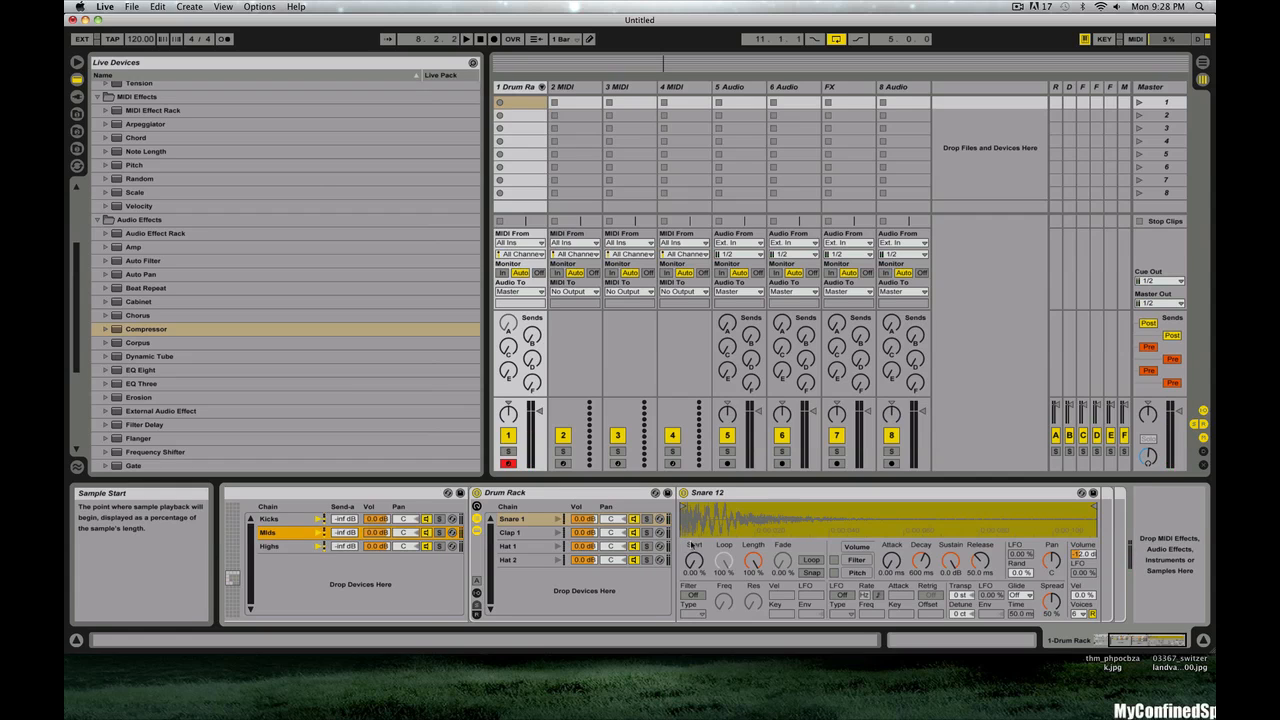
scroll(691, 545, "left", 5)
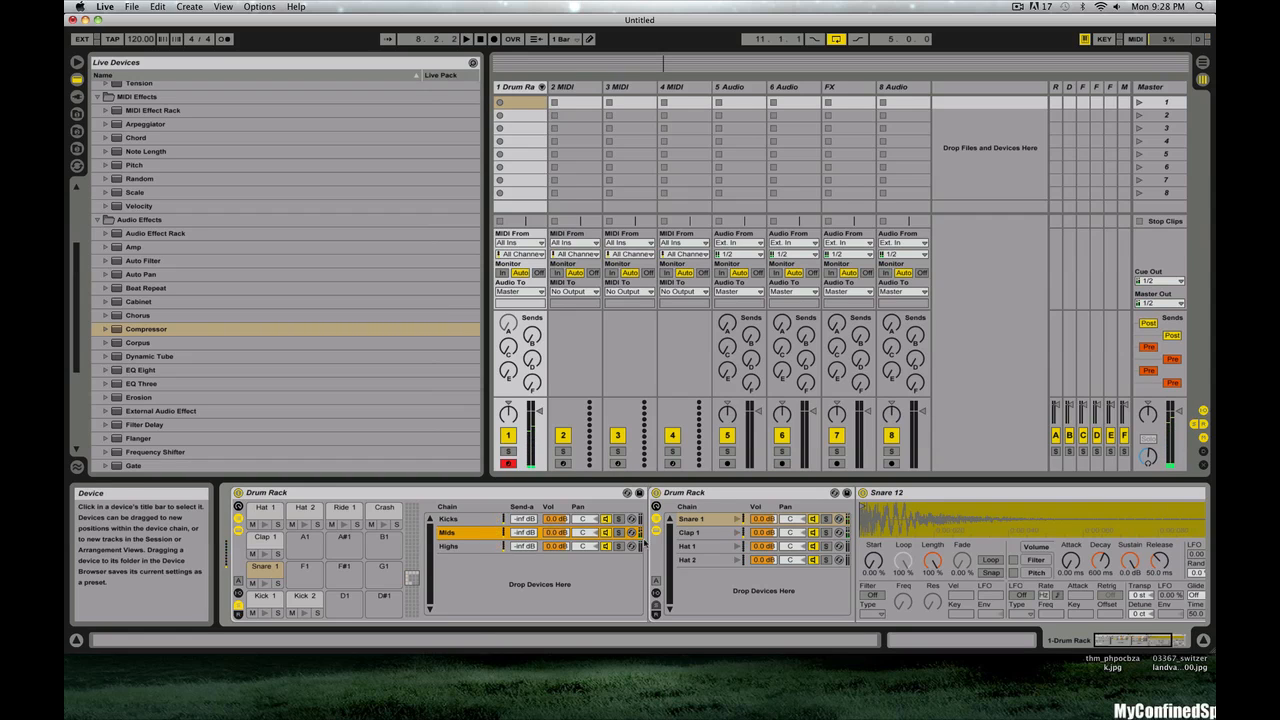
scroll(690, 540, "right", 5)
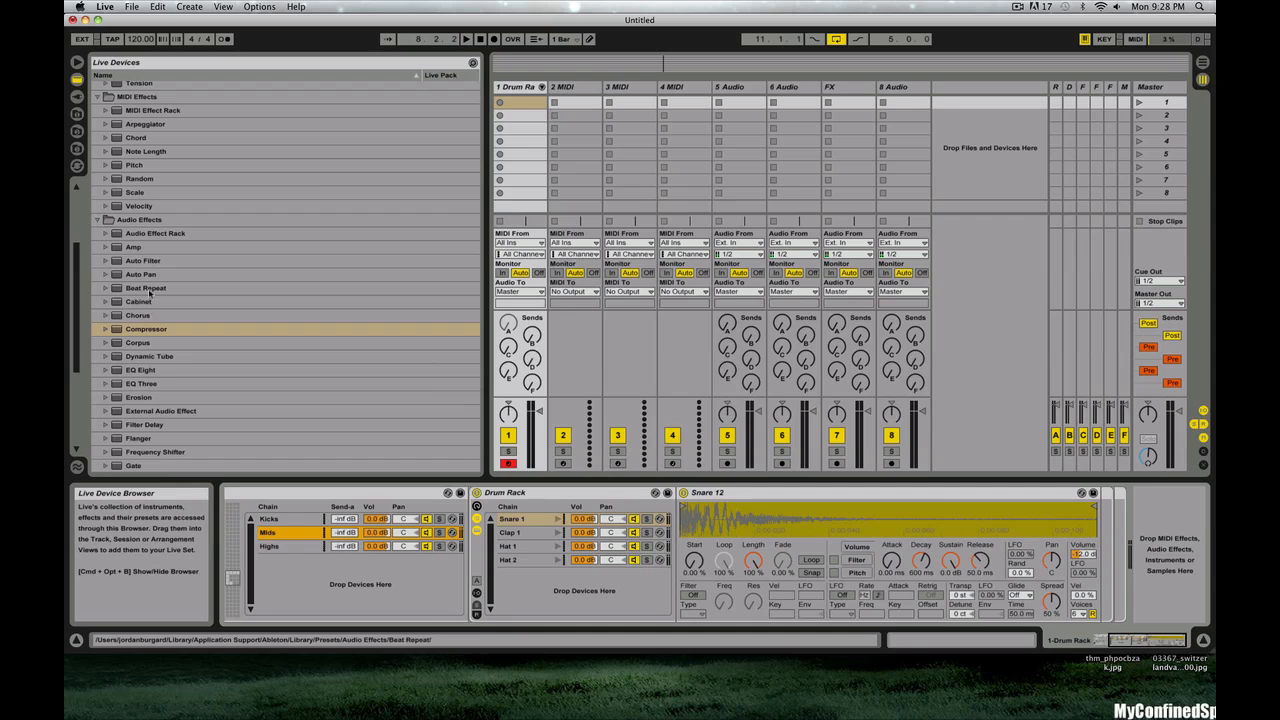
left_click_drag(140, 337, 1100, 522)
left_click(130, 258)
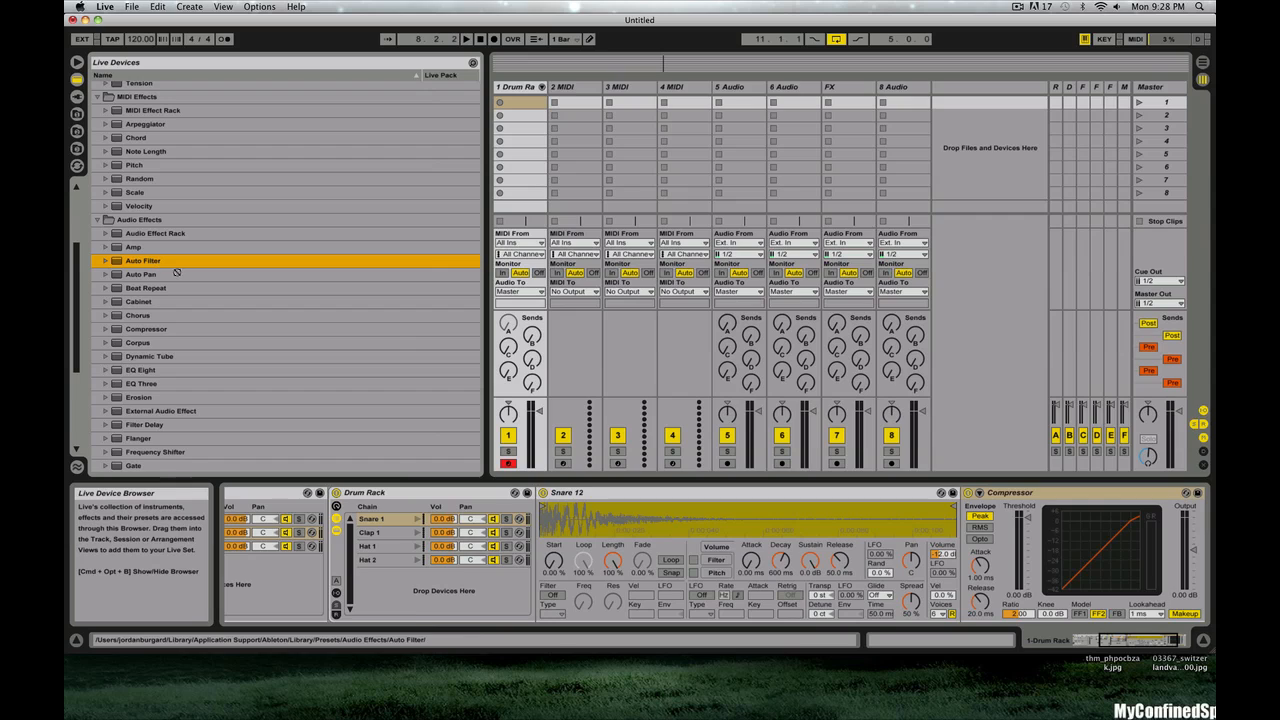
key("Return")
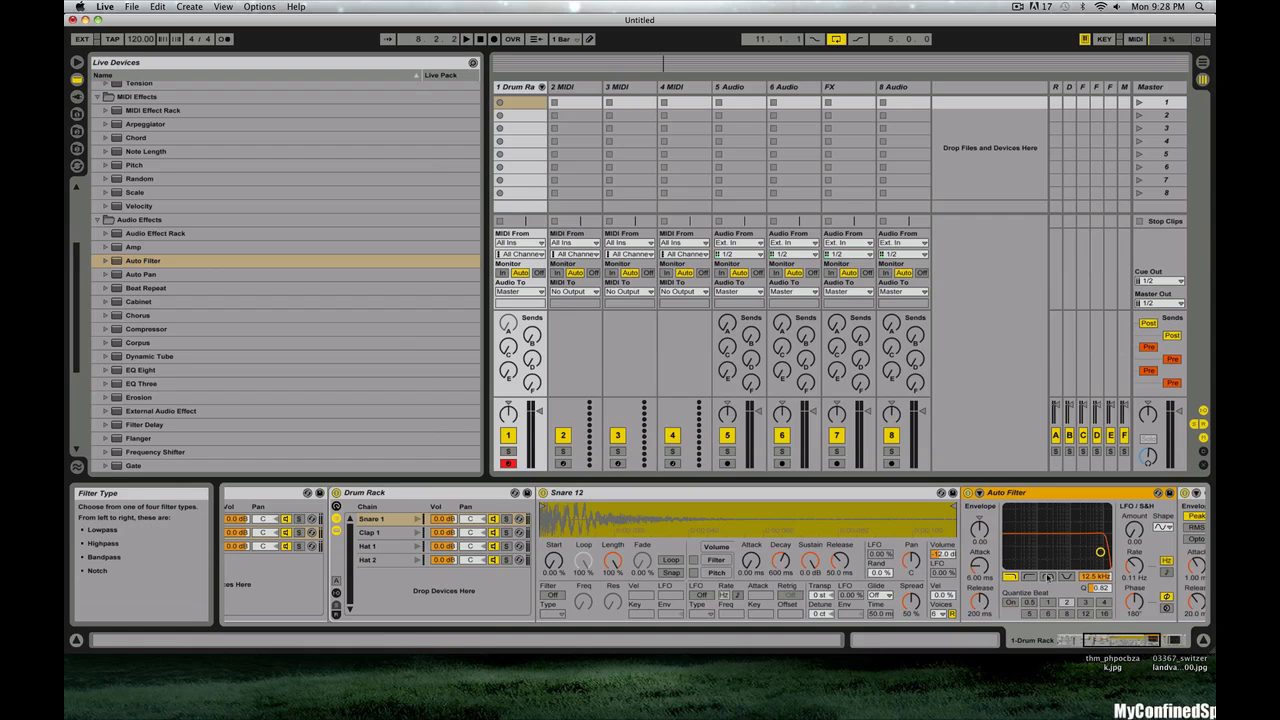
- Set the Auto Filter on the Snare 1 chain to highpass with a cutoff of 840 Hz and Q 0.73
left_click(1031, 578)
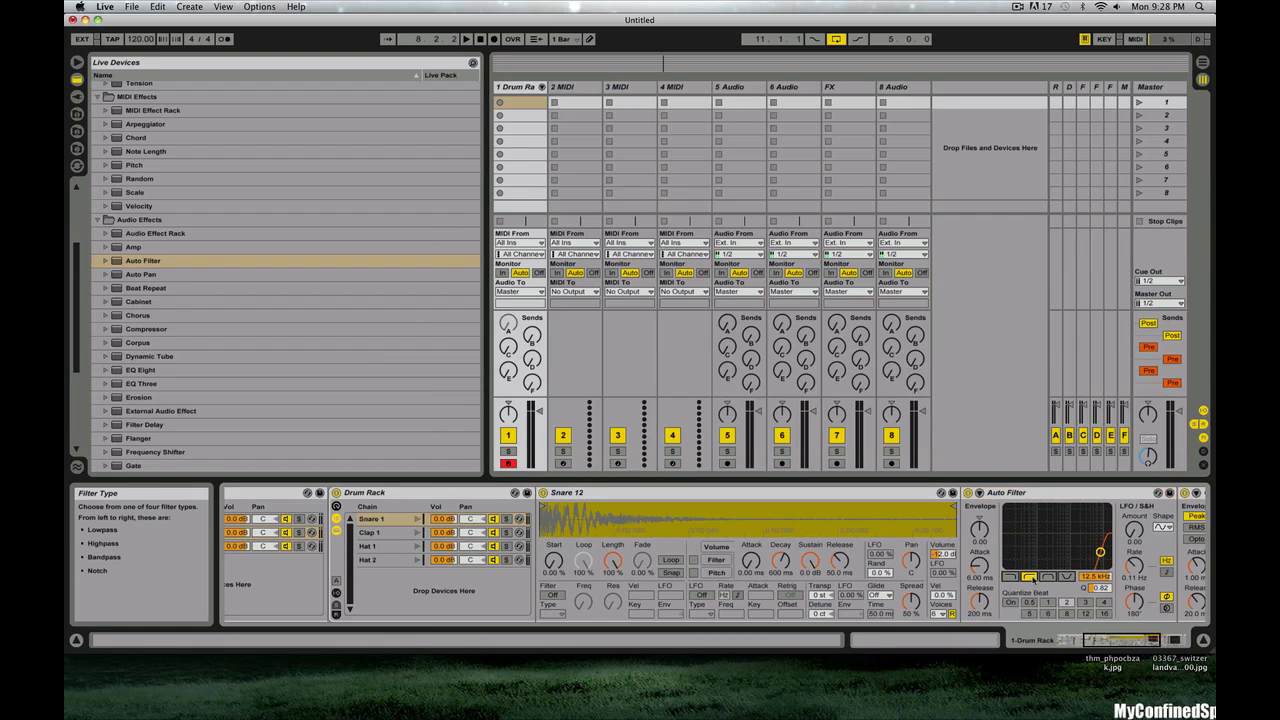
mouse_move(1065, 557)
left_mouse_down()
mouse_move(1075, 553)
mouse_move(1045, 553)
left_mouse_up()
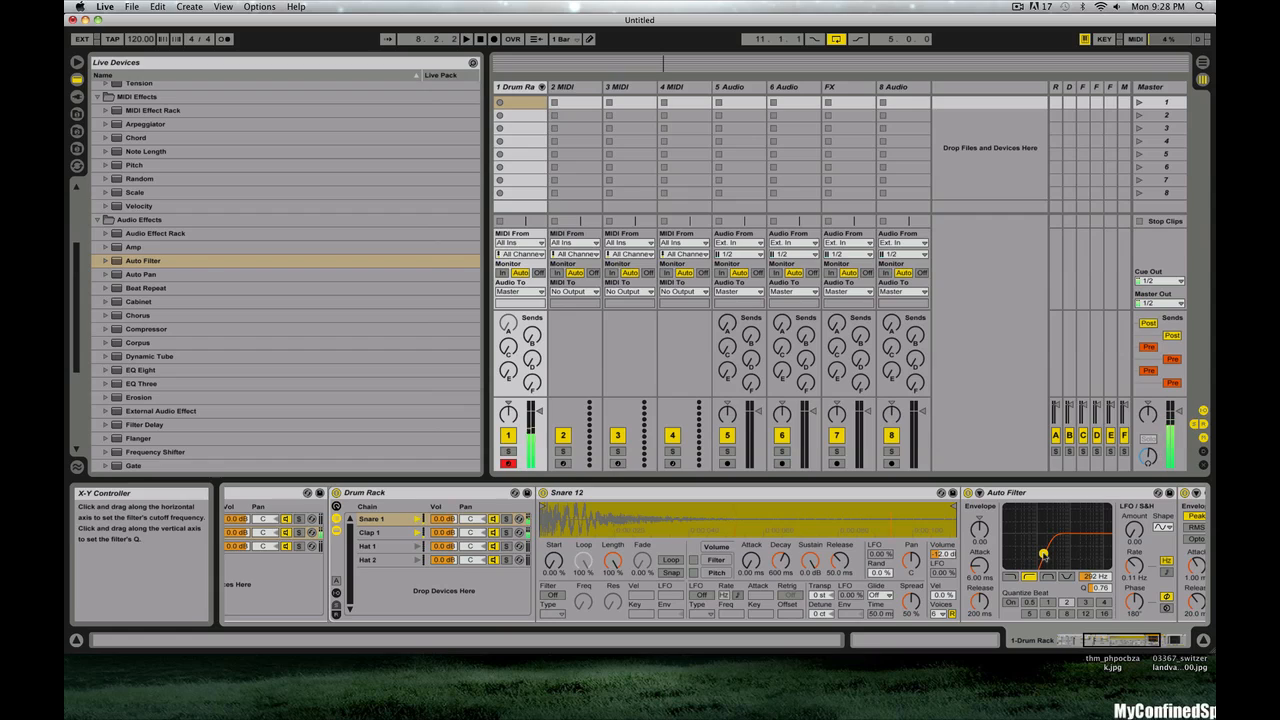
left_click_drag(1044, 555, 1054, 554)
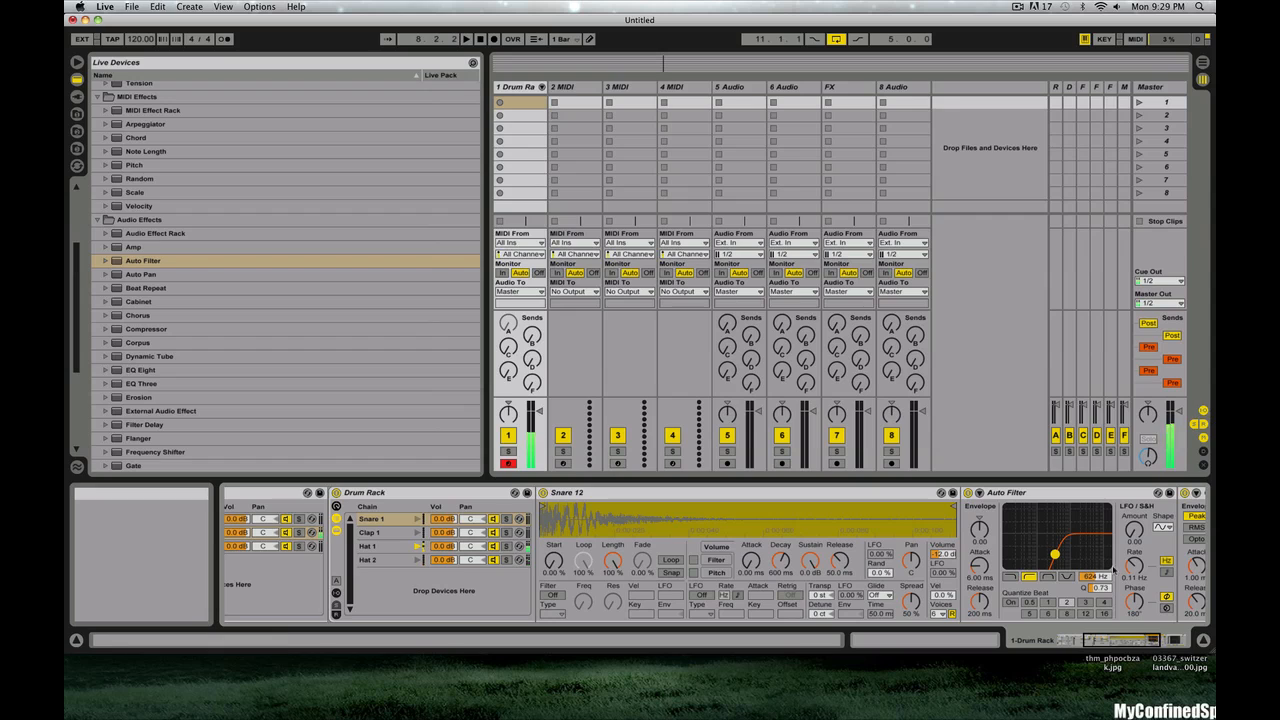
left_click_drag(1098, 577, 1103, 578)
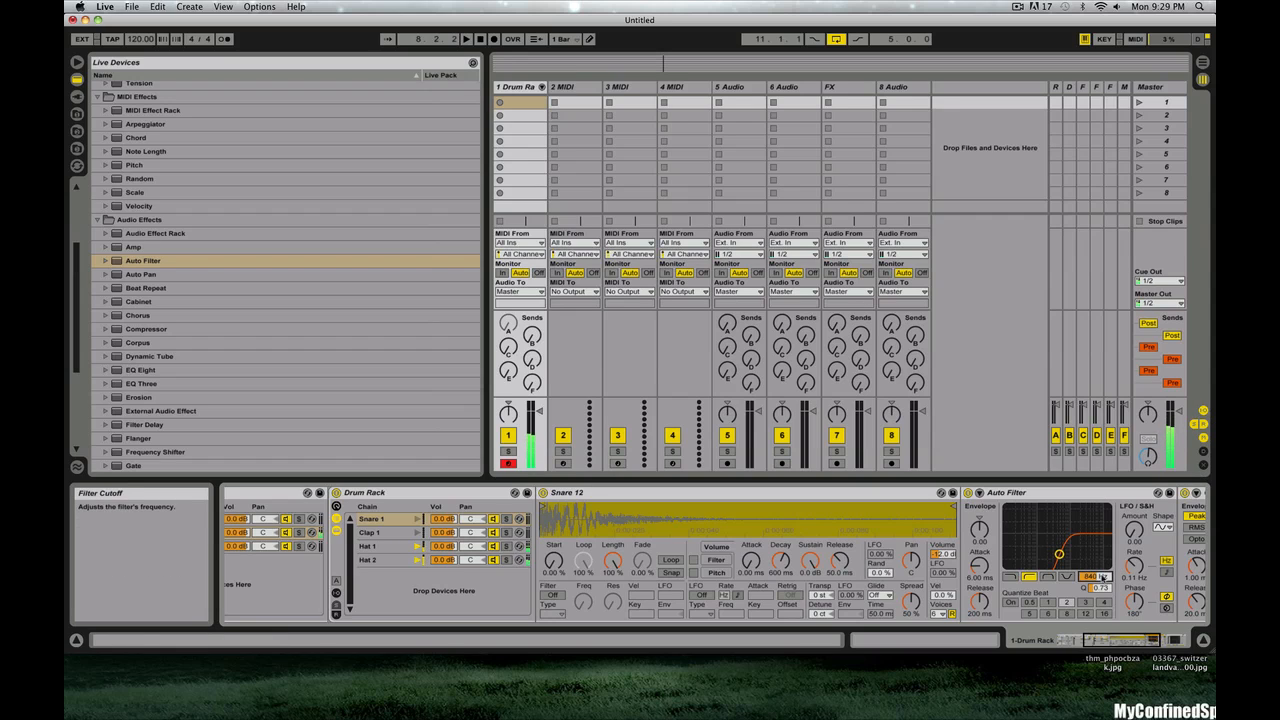
- Lower the threshold of the Compressor on the Snare 1 chain to about -15.6 dB
scroll(1063, 570, "right", 3)
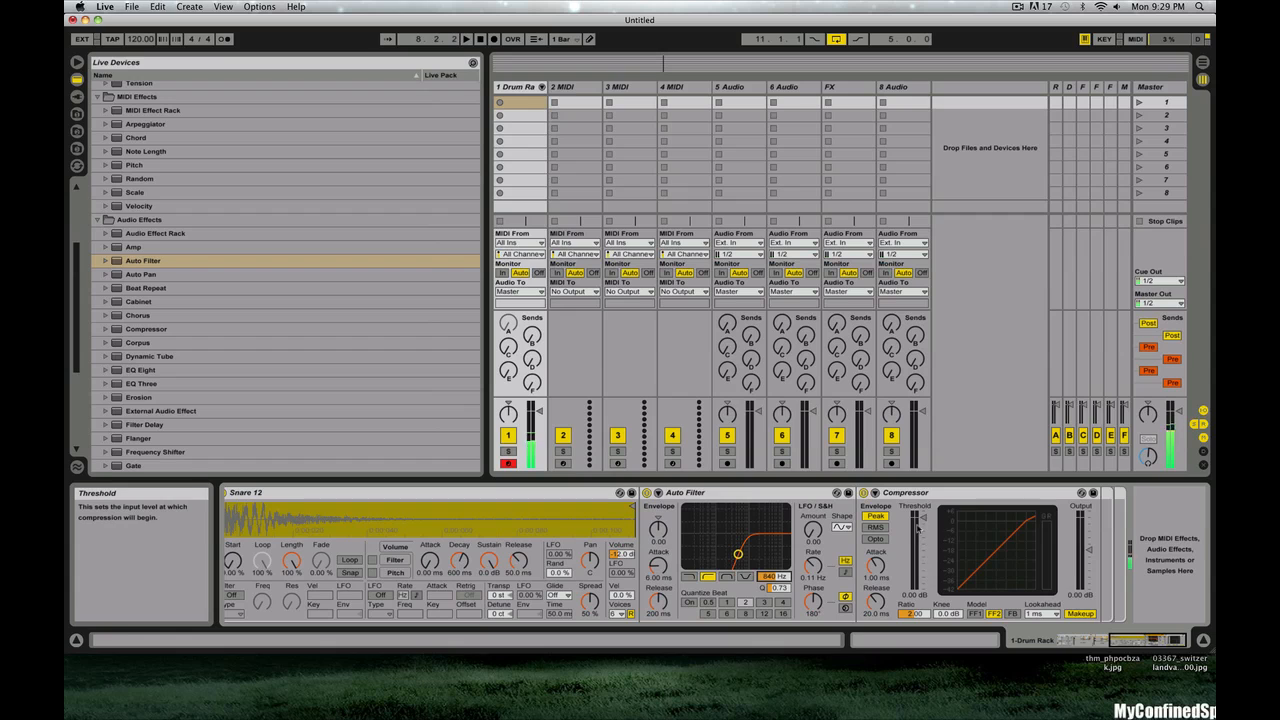
left_click_drag(923, 518, 923, 535)
scroll(711, 527, "left", 1)
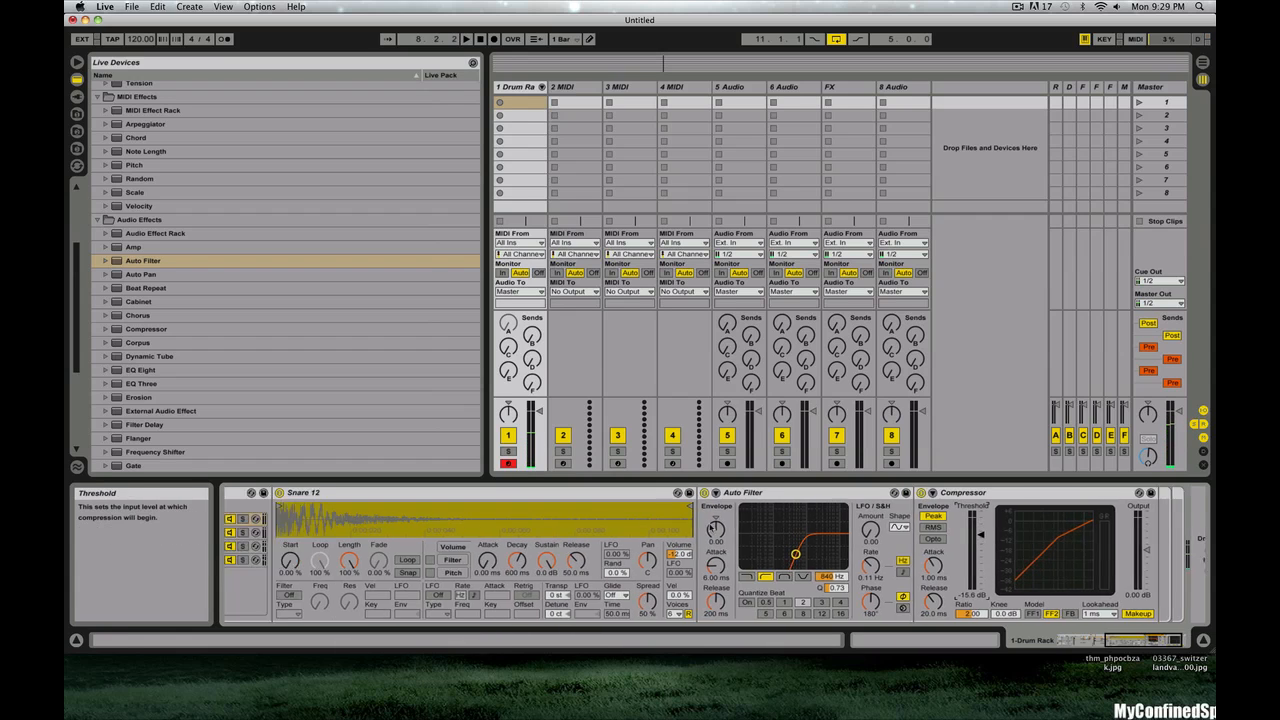
- Move the Auto Filter and Compressor from the Snare 1 chain to the whole Mids group and set the filter cutoff to about 427 Hz
scroll(715, 528, "left", 5)
scroll(711, 523, "right", 5)
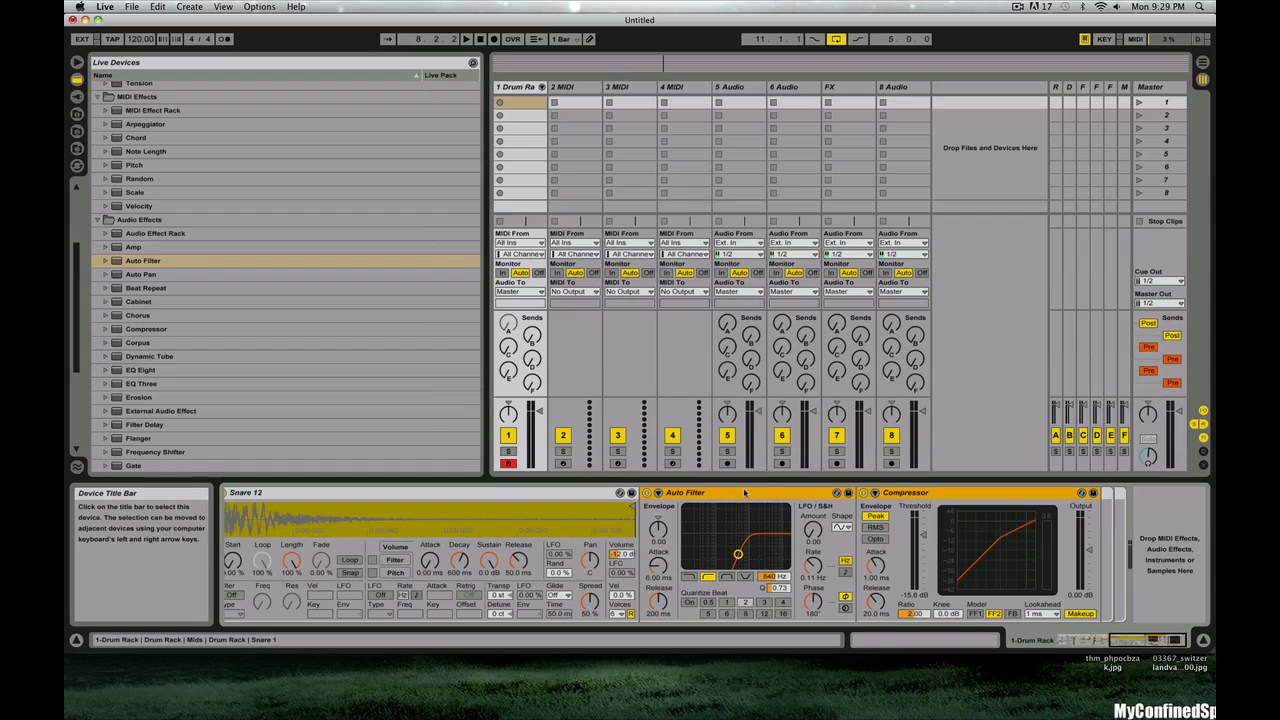
left_click_drag(1106, 516, 1116, 513)
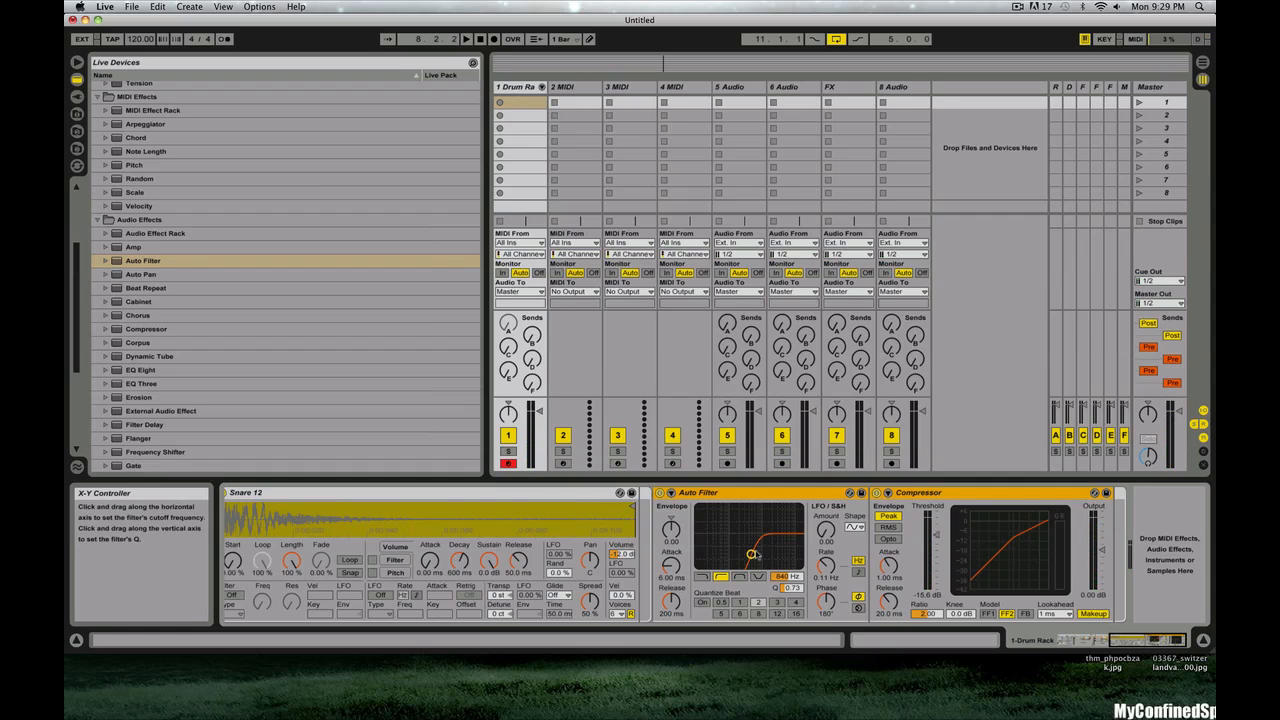
left_click_drag(752, 554, 742, 554)
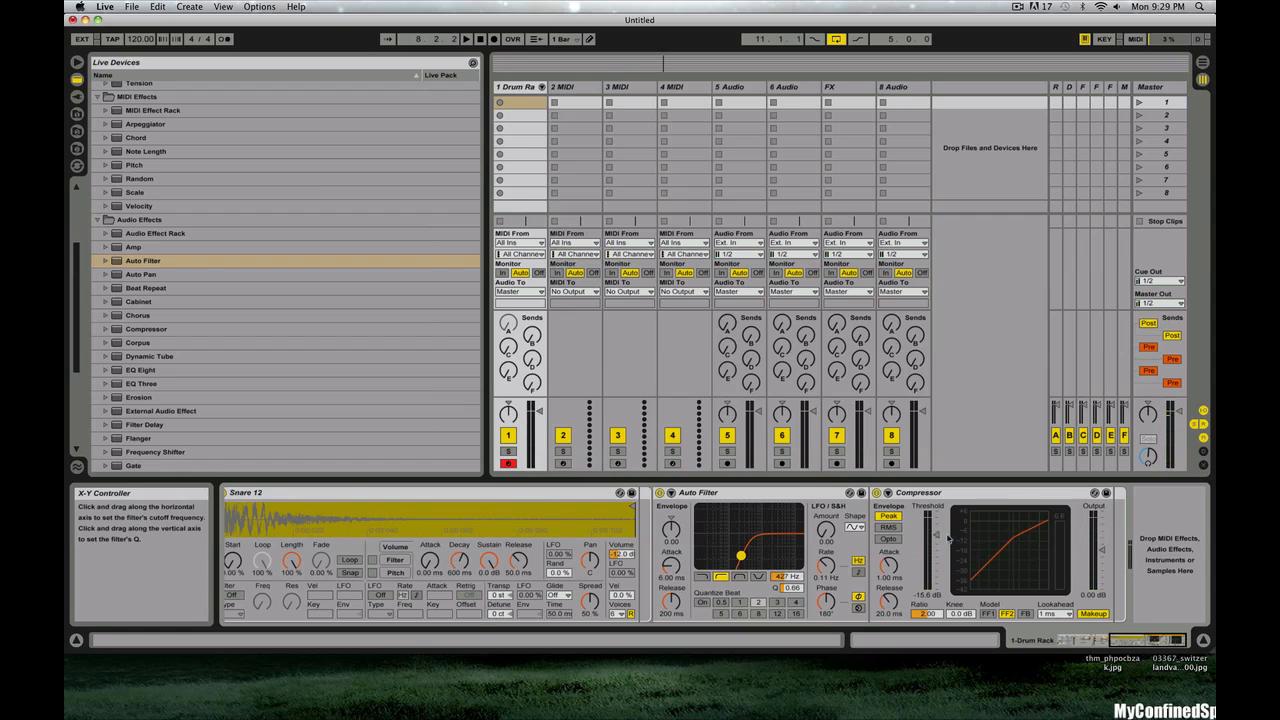
- Remove the Compressor from the Mids group, leaving only the Auto Filter after its chains
scroll(953, 541, "left", 5)
scroll(953, 541, "right", 5)
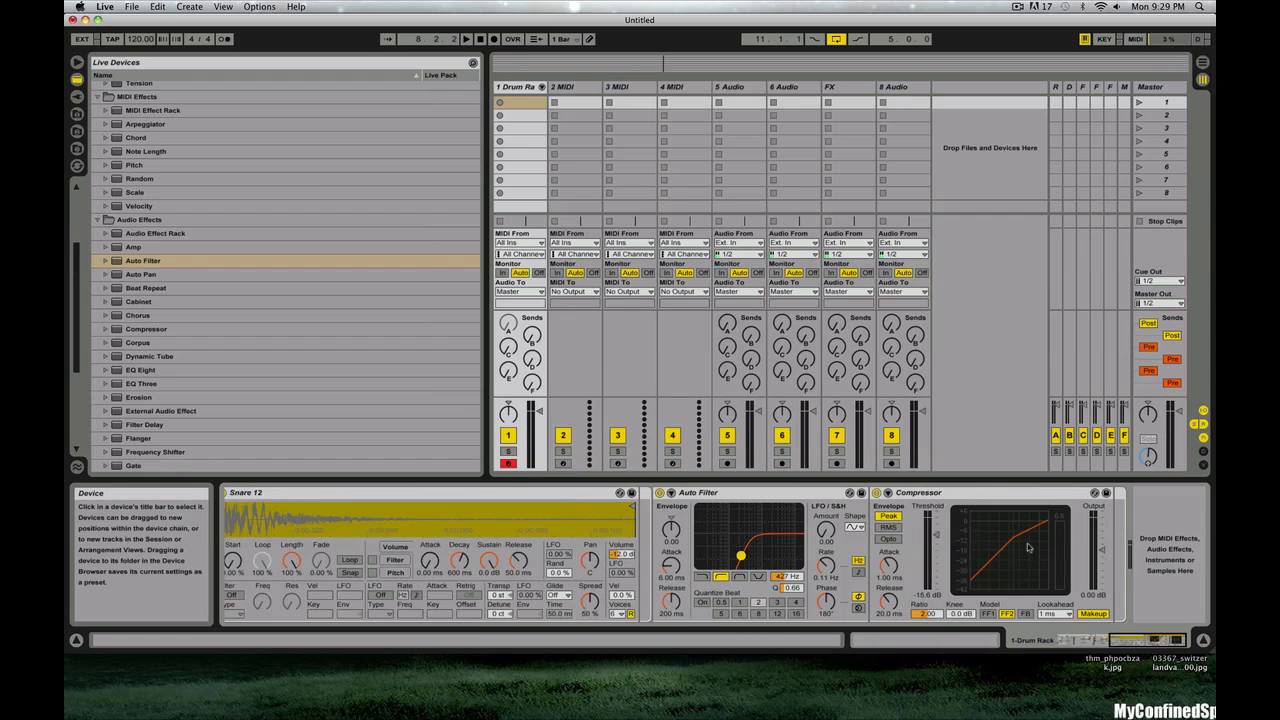
left_click(964, 495)
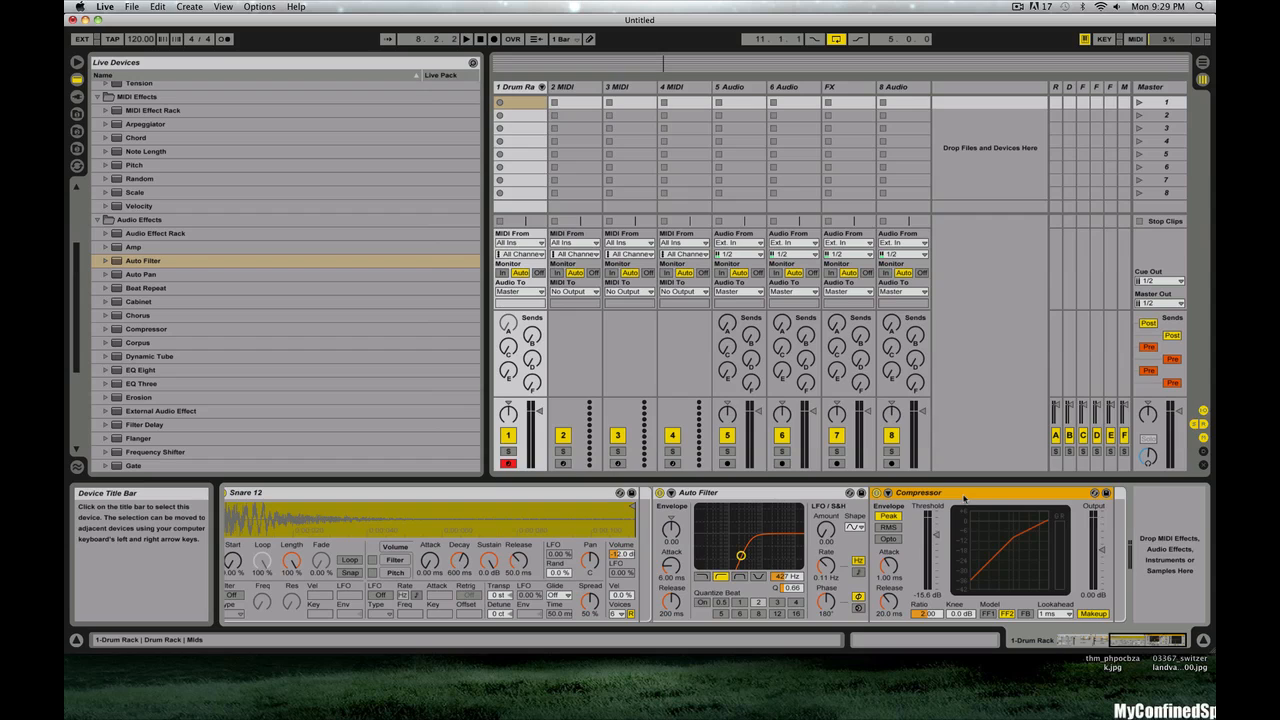
key("Delete")
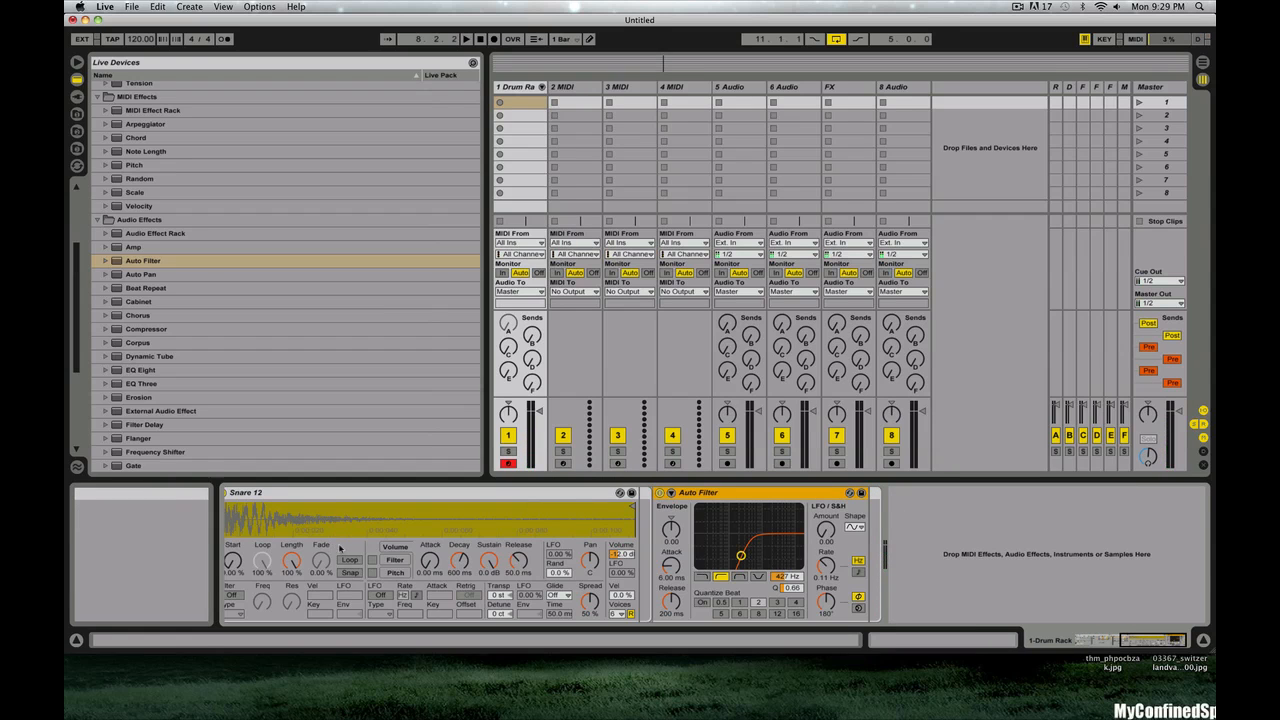
- Add a highpass Auto Filter to the Highs group with a cutoff of about 1.16 kHz and Q 0.62
scroll(340, 548, "left", 10)
left_click(472, 549)
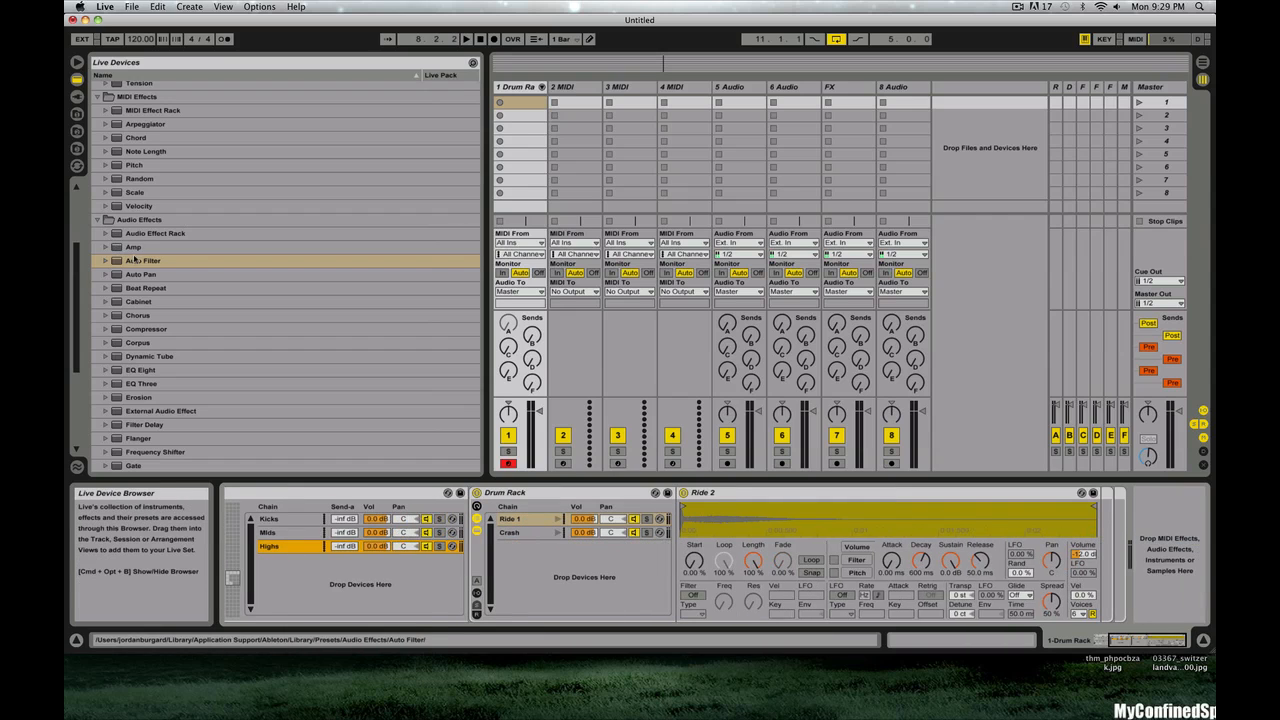
left_click_drag(135, 258, 1107, 551)
left_click(1058, 577)
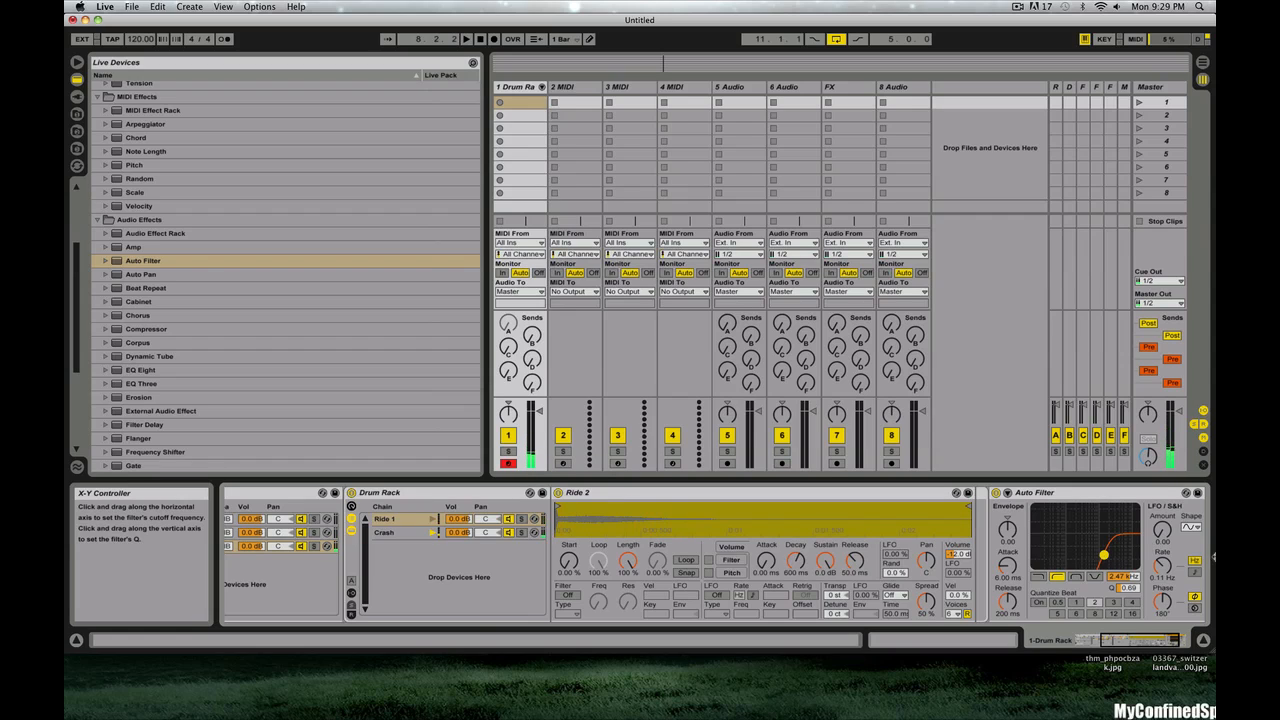
left_click_drag(1096, 555, 1093, 556)
- Add a Compressor to the Highs group with threshold about -18.8 dB and attack 0.05 ms, and lengthen its release
left_click(162, 329)
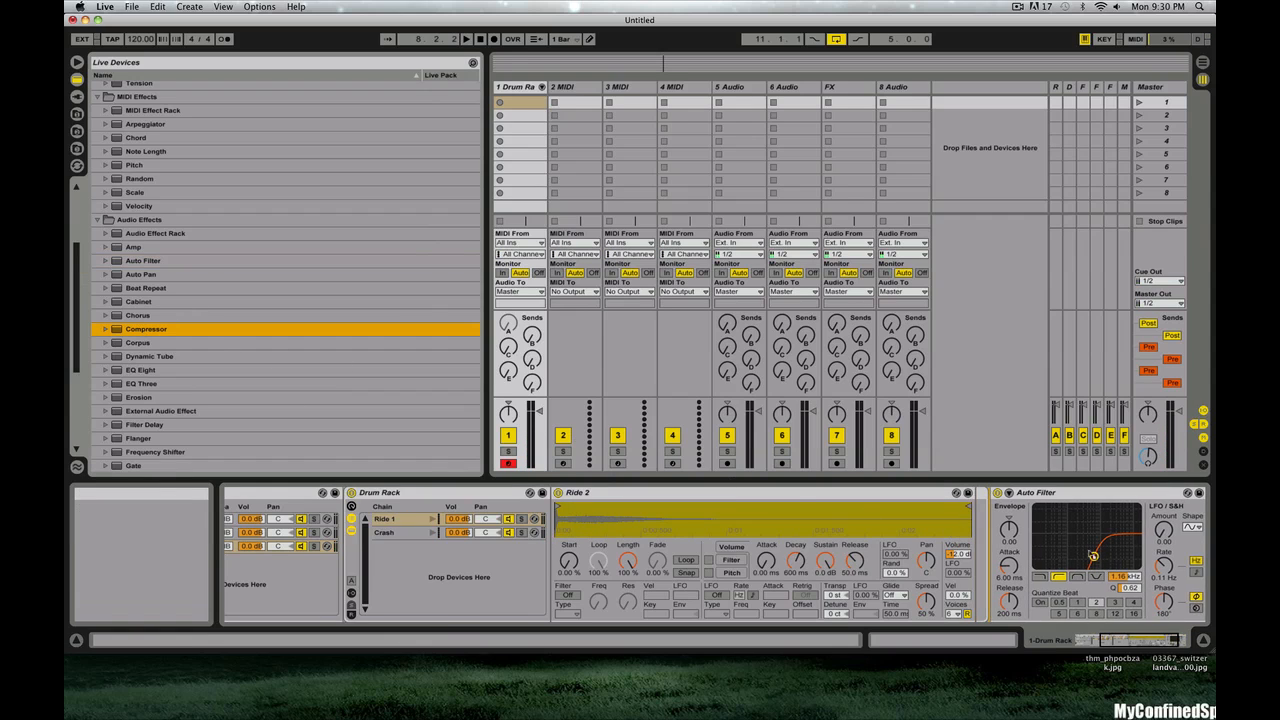
key("Return")
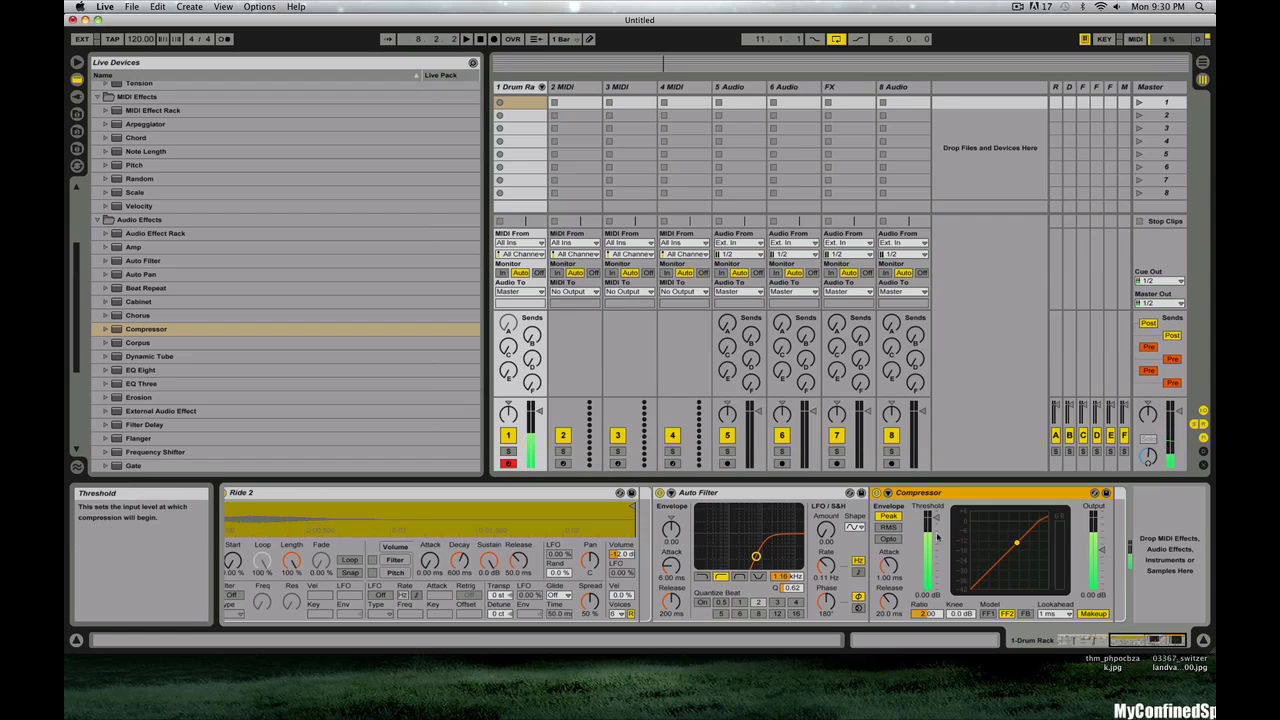
left_click_drag(930, 517, 930, 540)
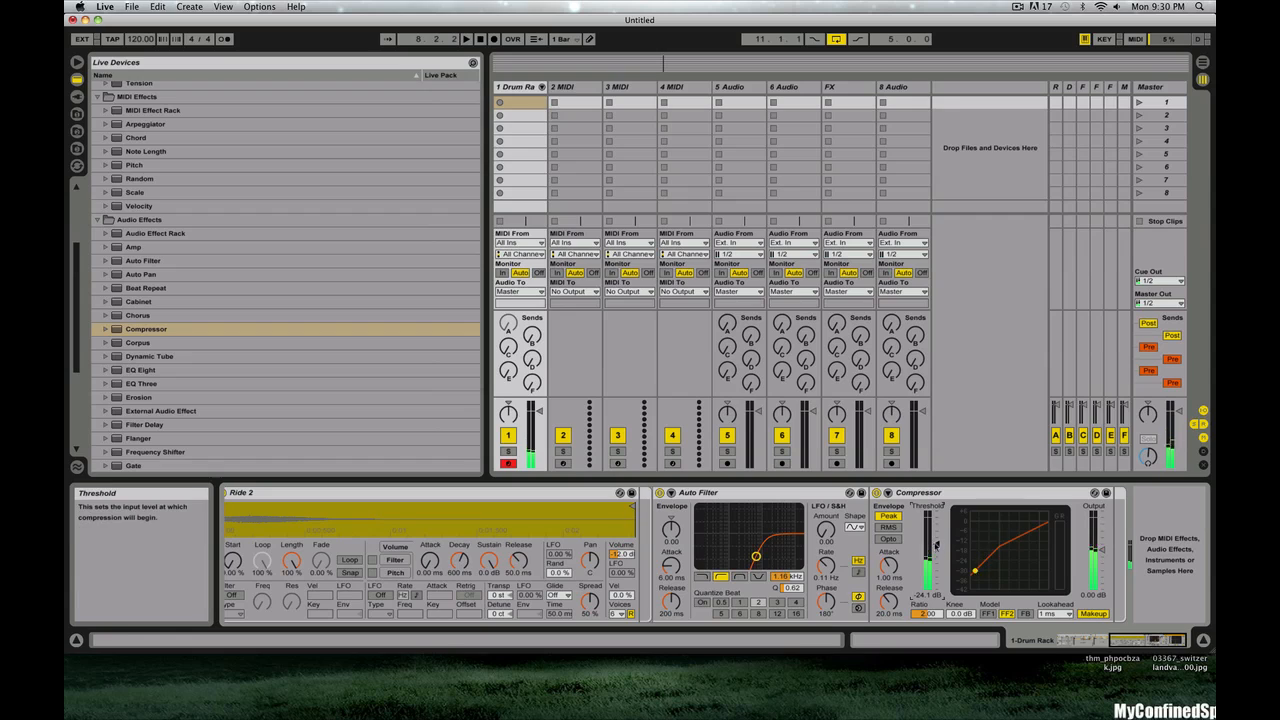
left_click_drag(935, 545, 897, 584)
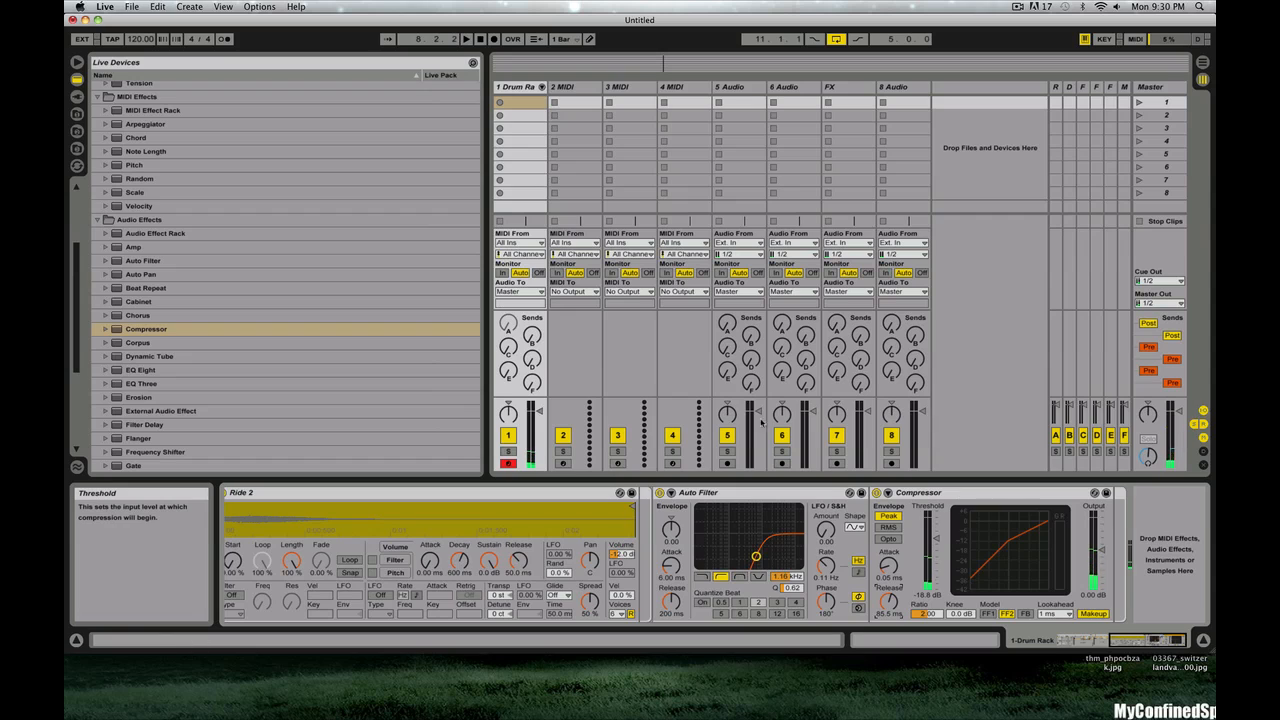
- Create an empty MIDI clip in the drum rack track's first slot, enlarge the note editor and set its grid to 1/4
scroll(533, 504, "up", 5)
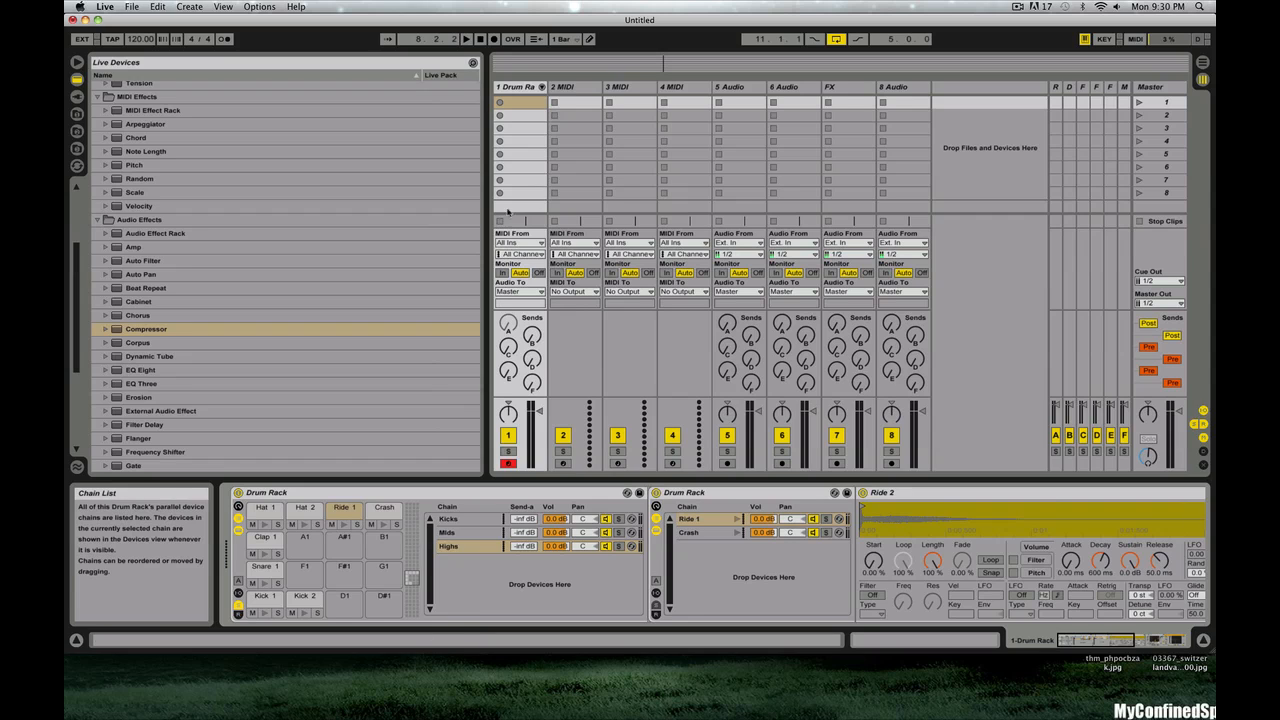
double_click(528, 104)
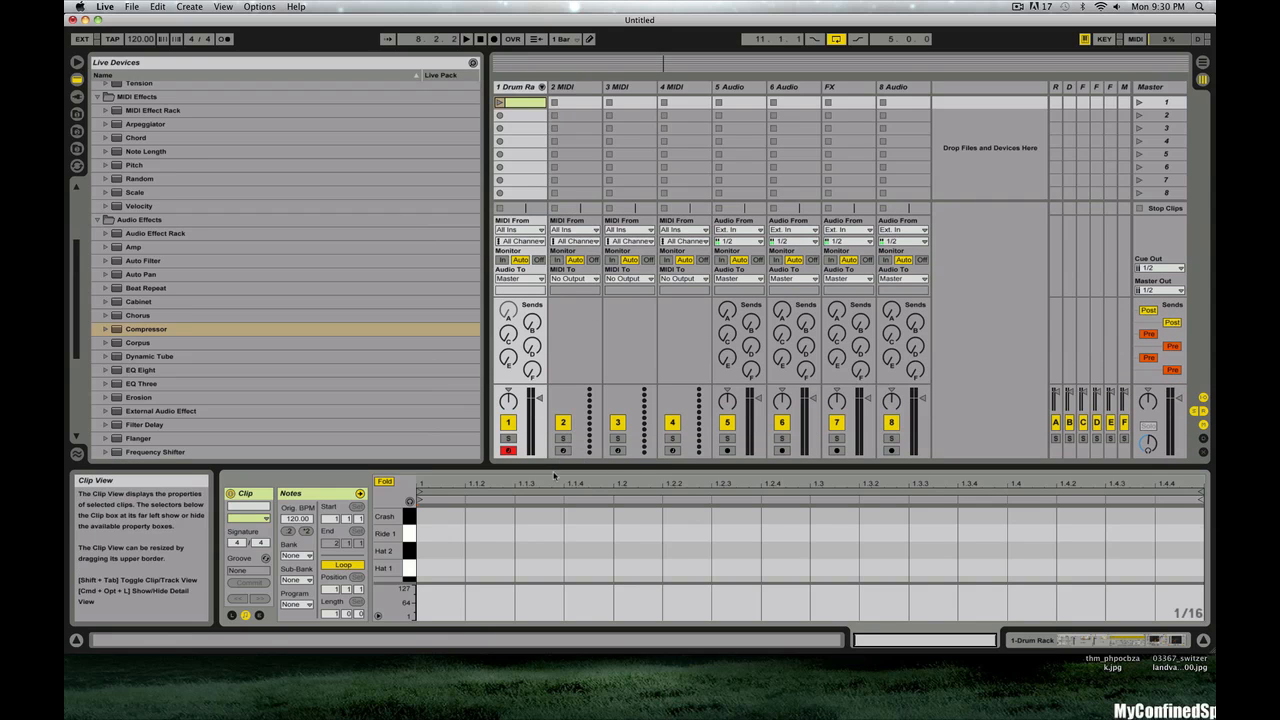
left_click_drag(555, 474, 567, 401)
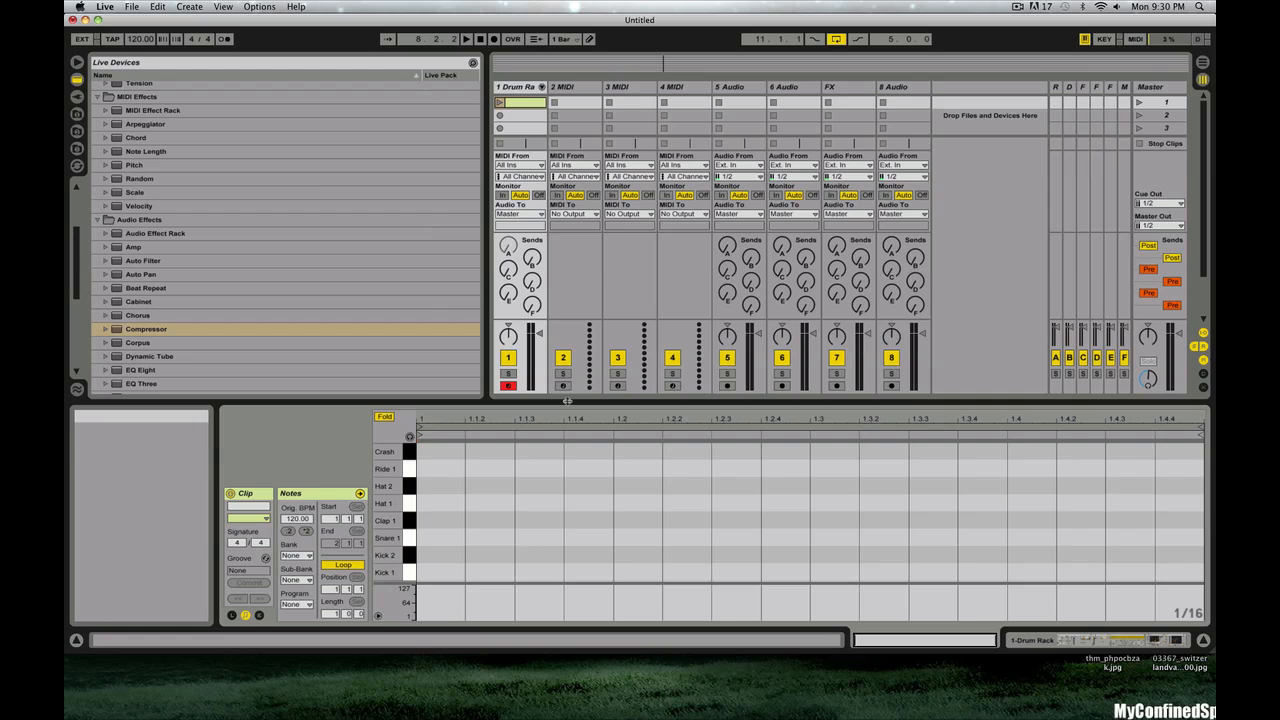
right_click(543, 529)
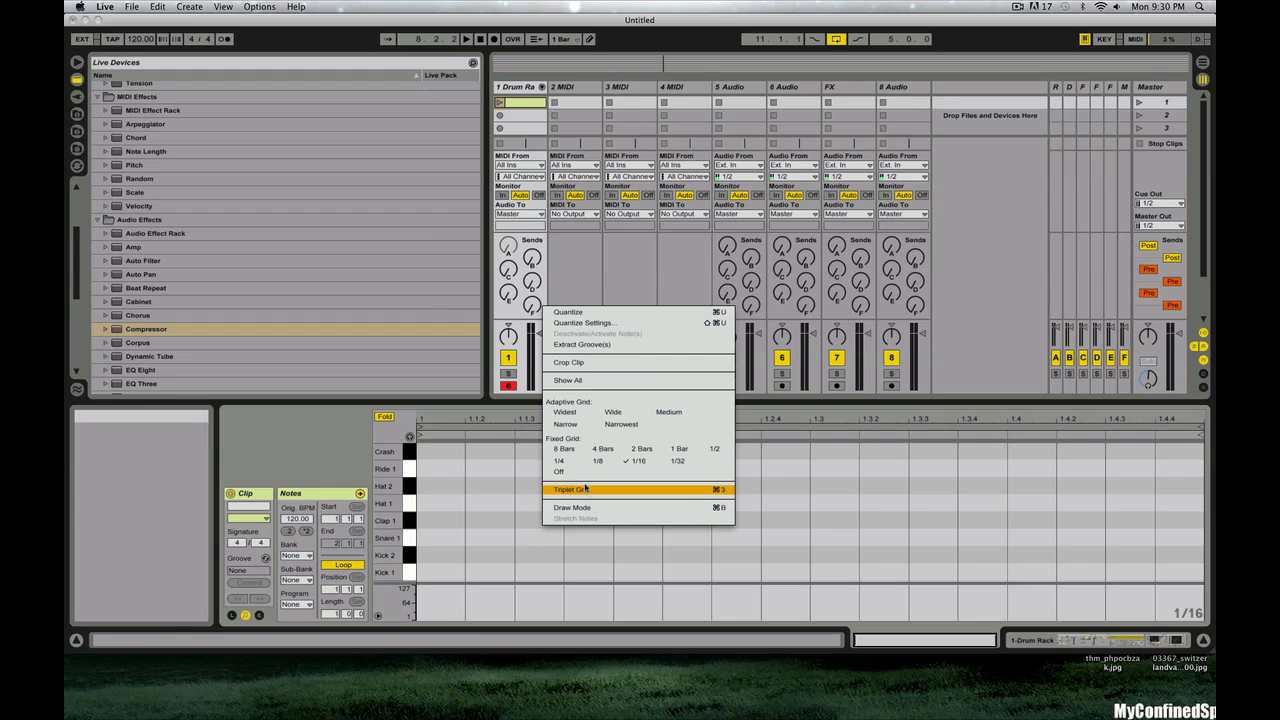
left_click(560, 460)
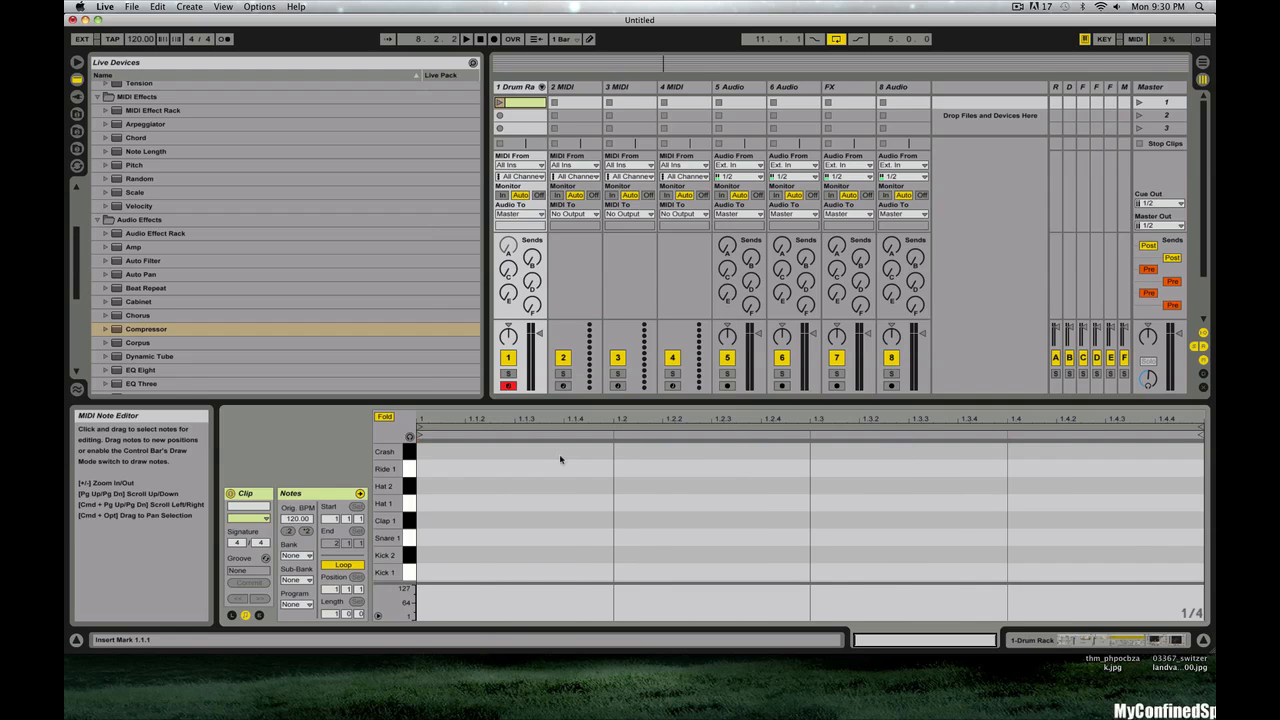
- Draw quarter notes for Kick 1 on all four beats and for Kick 2 on beats 2 and 4
key("b")
left_click_drag(548, 566, 1090, 560)
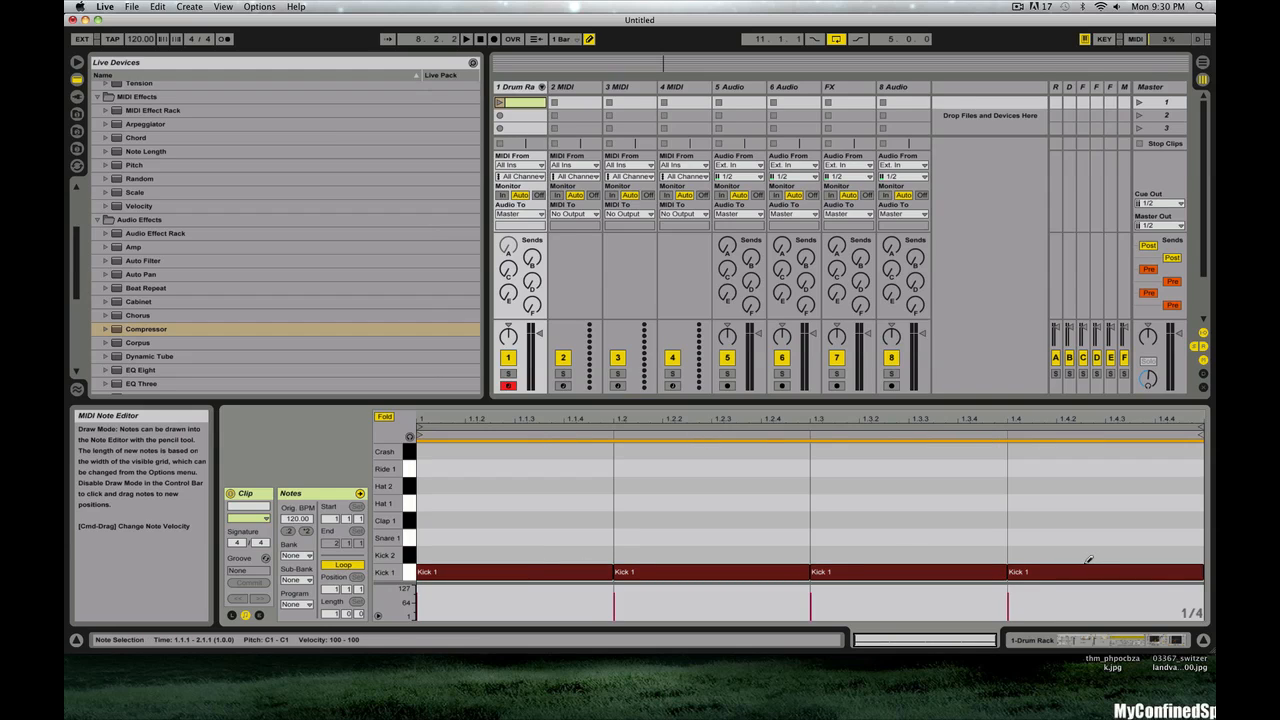
left_click(662, 551)
left_click(1044, 551)
- Draw Clap 1 quarter notes on beats 1 and 3
right_click(641, 528)
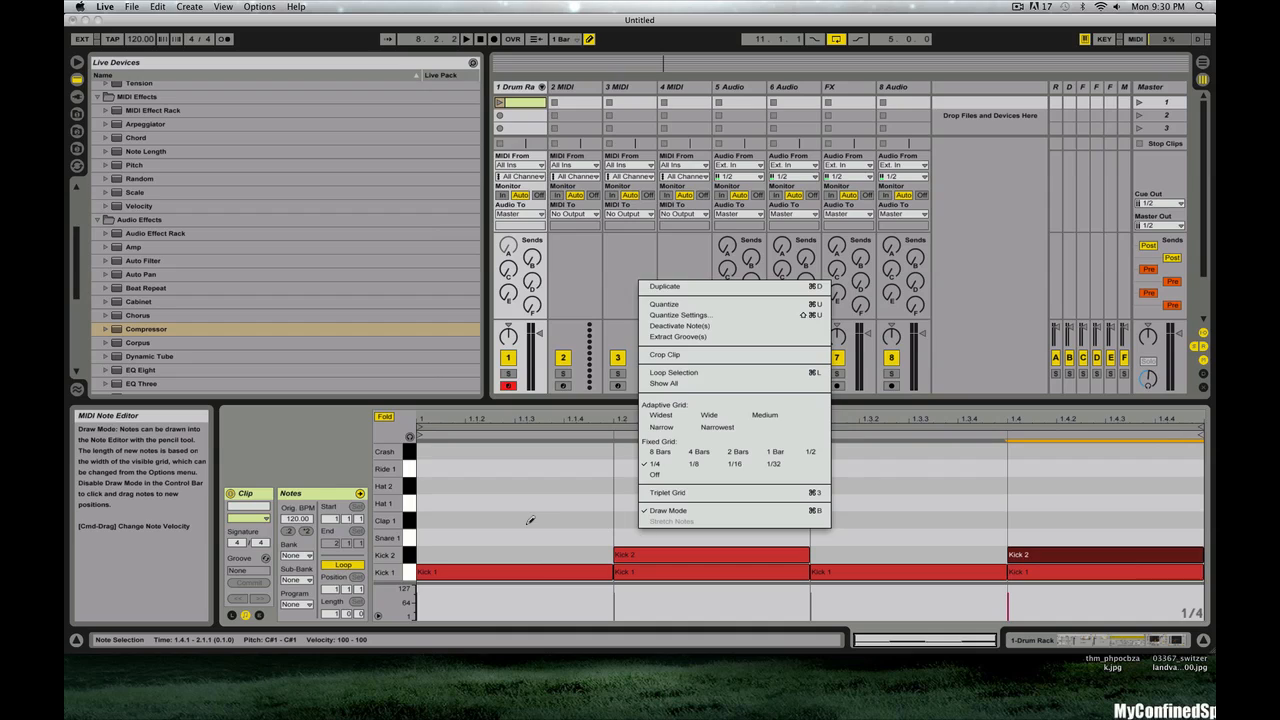
left_click(528, 523)
left_click(521, 519)
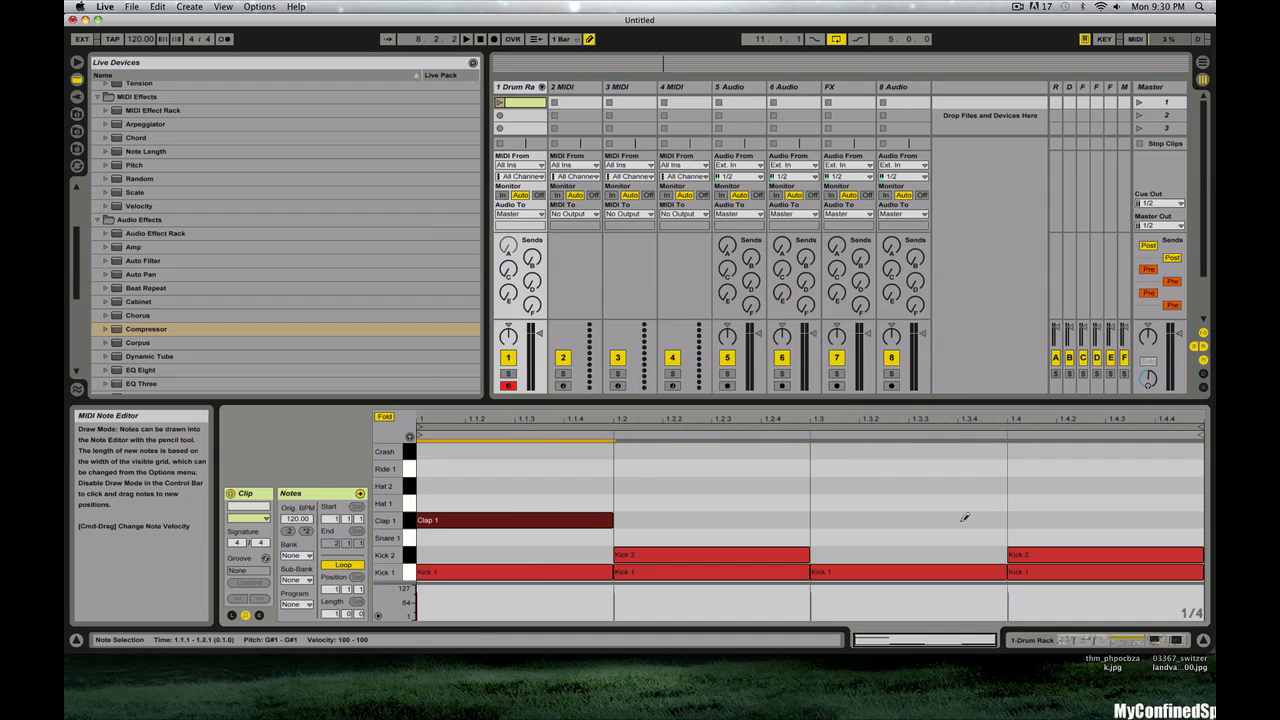
left_click(964, 519)
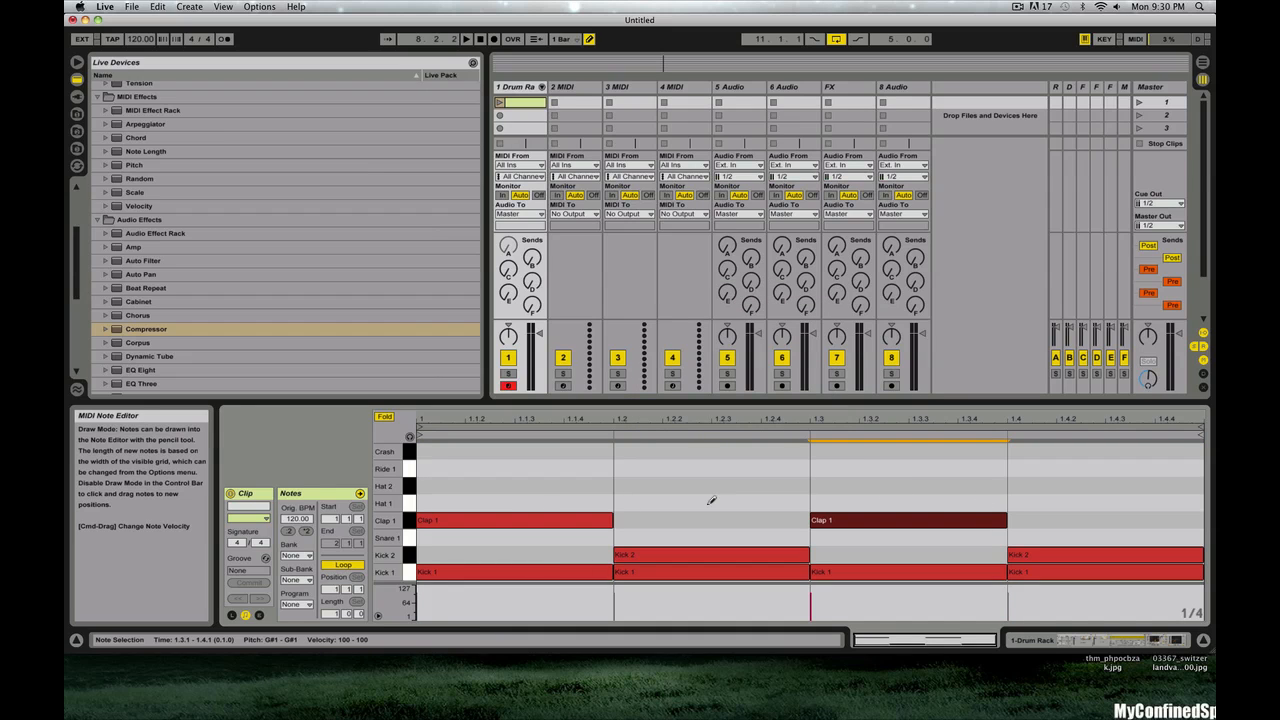
- Draw Snare 1 and Clap 1 quarter notes on beats 2 and 4
left_click(763, 536)
left_click(764, 520)
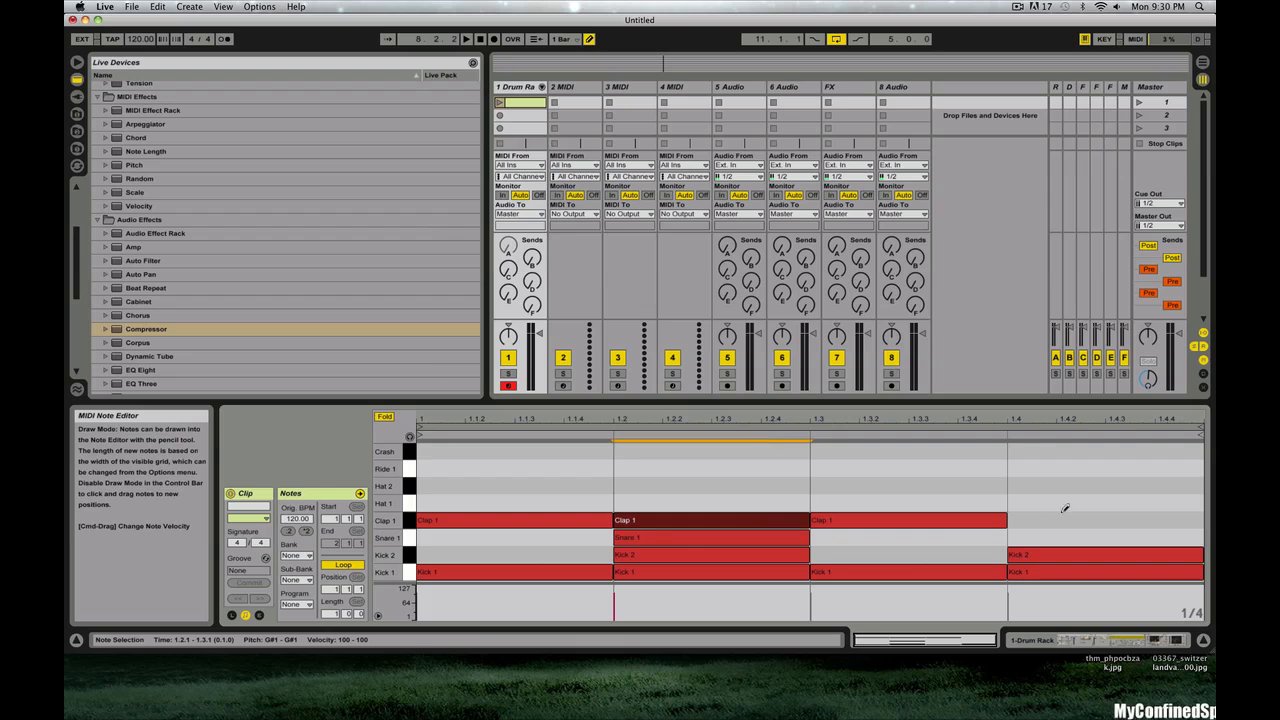
left_click(1059, 537)
left_click(1059, 520)
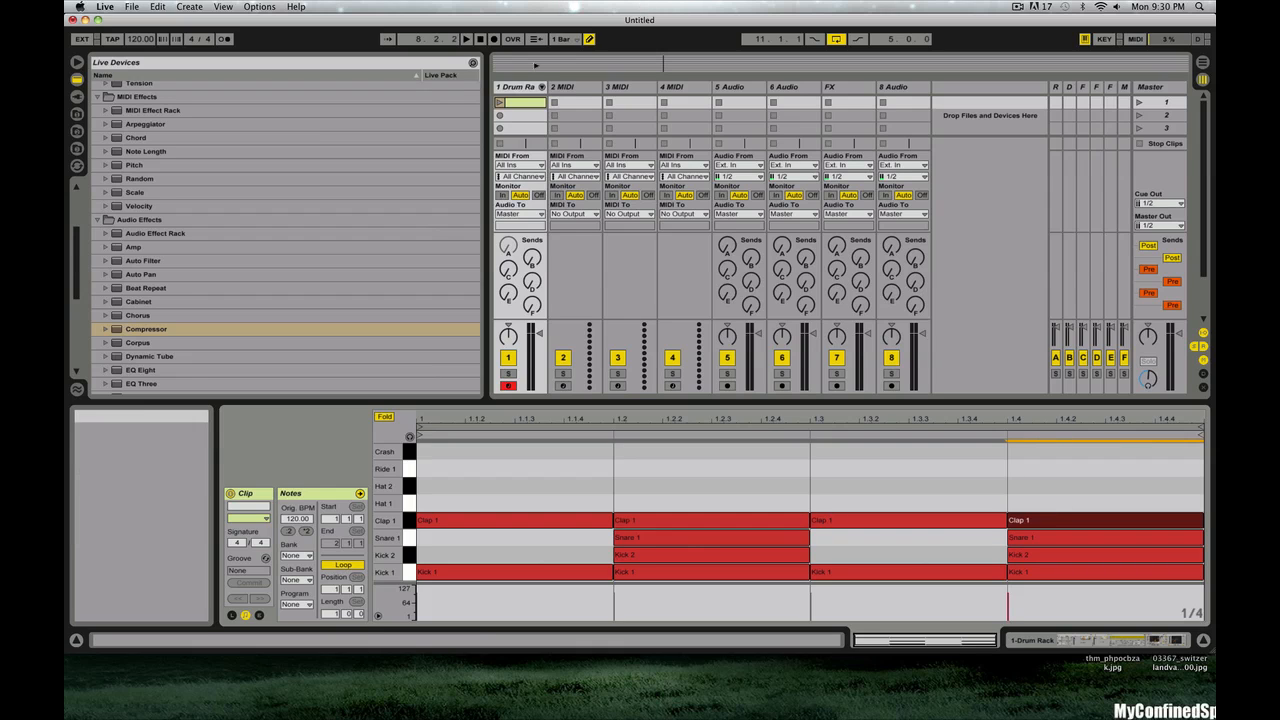
- Launch the drum clip and remove the Clap 1 notes from beats 1 and 3 while it plays
left_click(500, 103)
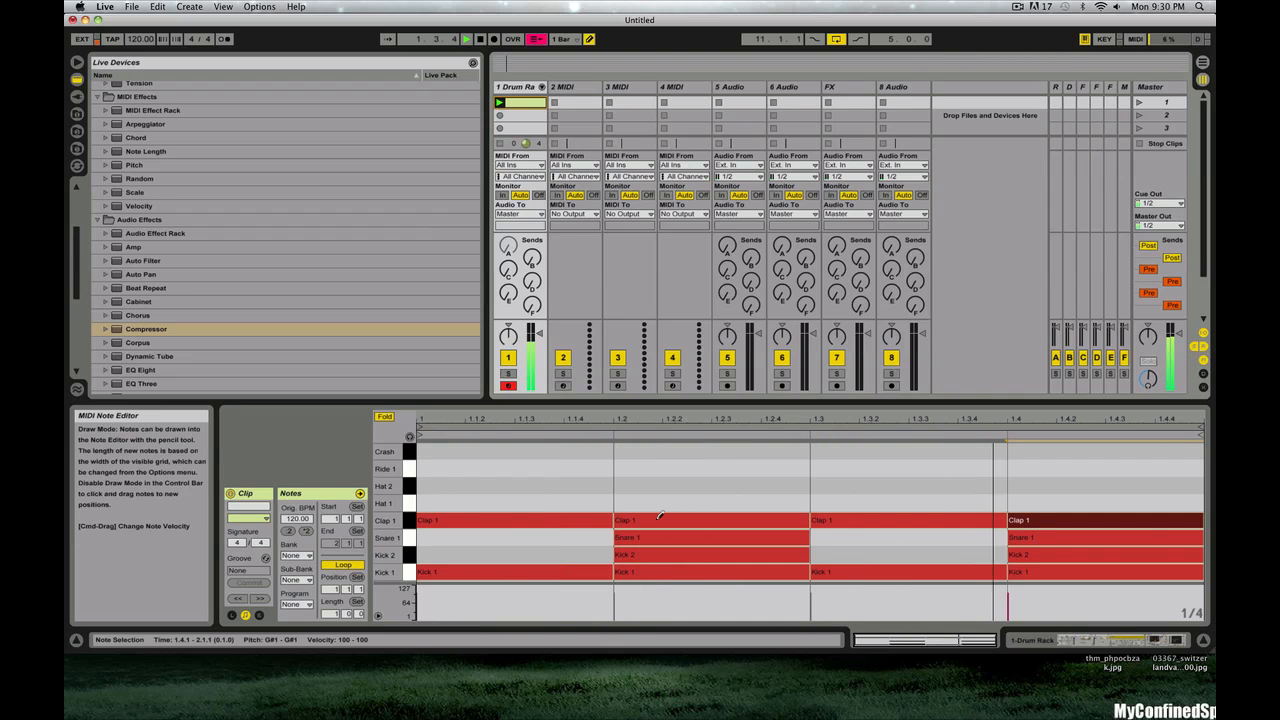
left_click(552, 516)
left_click(871, 518)
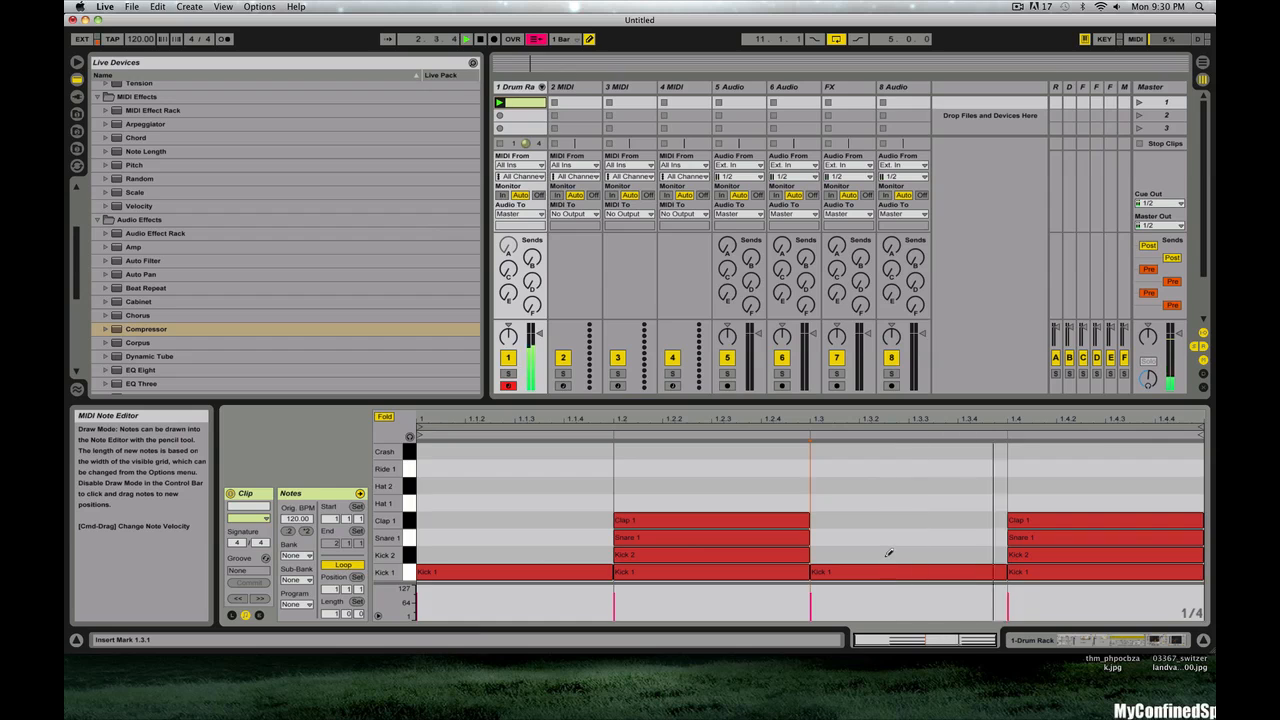
- Set the note grid to 1/16 and fill the Hat 1 row with sixteenth notes across the bar
right_click(515, 482)
left_click(610, 634)
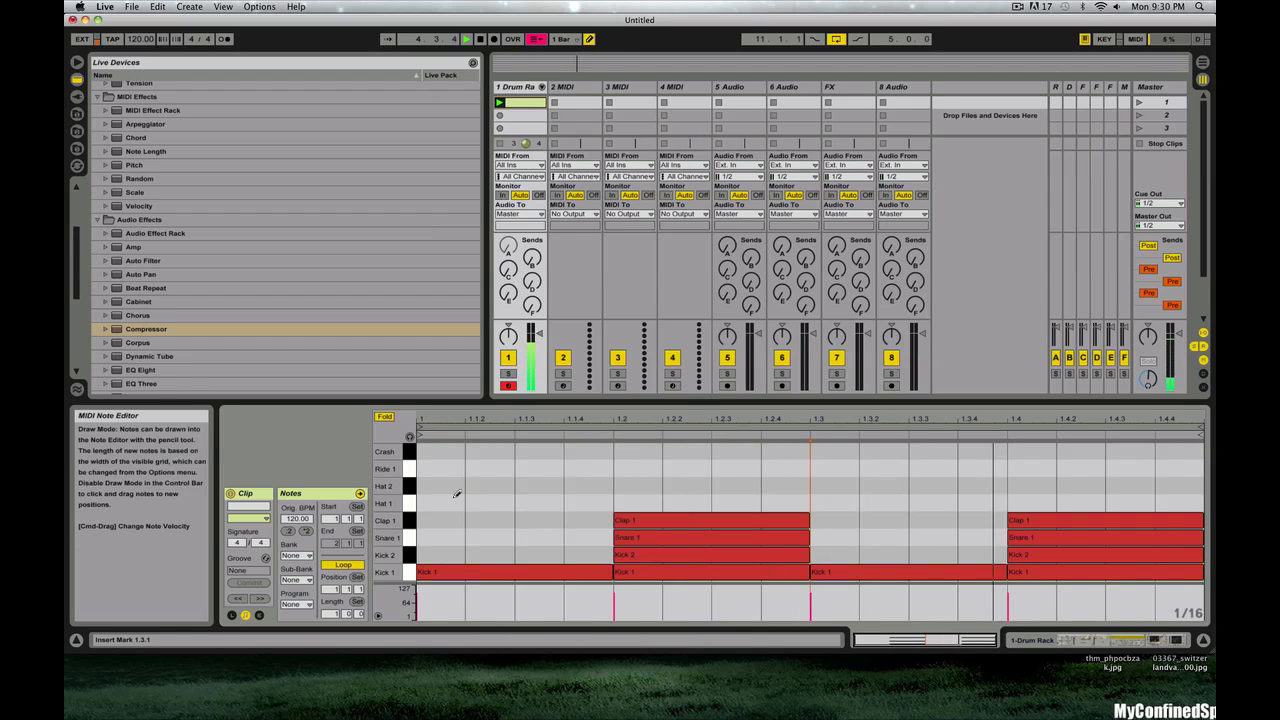
left_click_drag(452, 500, 930, 505)
left_click_drag(931, 589, 1175, 575)
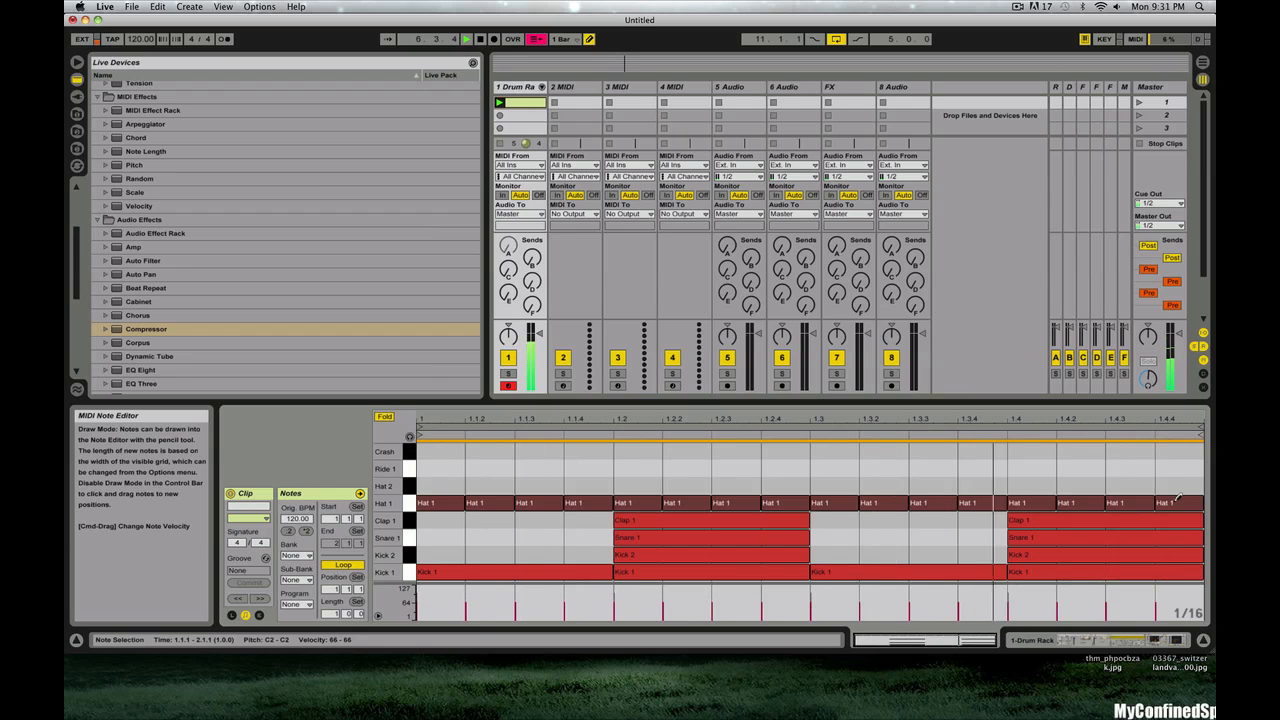
- Erase every Hat 1 note except the first, set the grid to 1/32 and trim the remaining note to one grid unit
mouse_move(1178, 503)
left_mouse_down()
mouse_move(600, 484)
mouse_move(470, 496)
left_mouse_up()
right_click(552, 494)
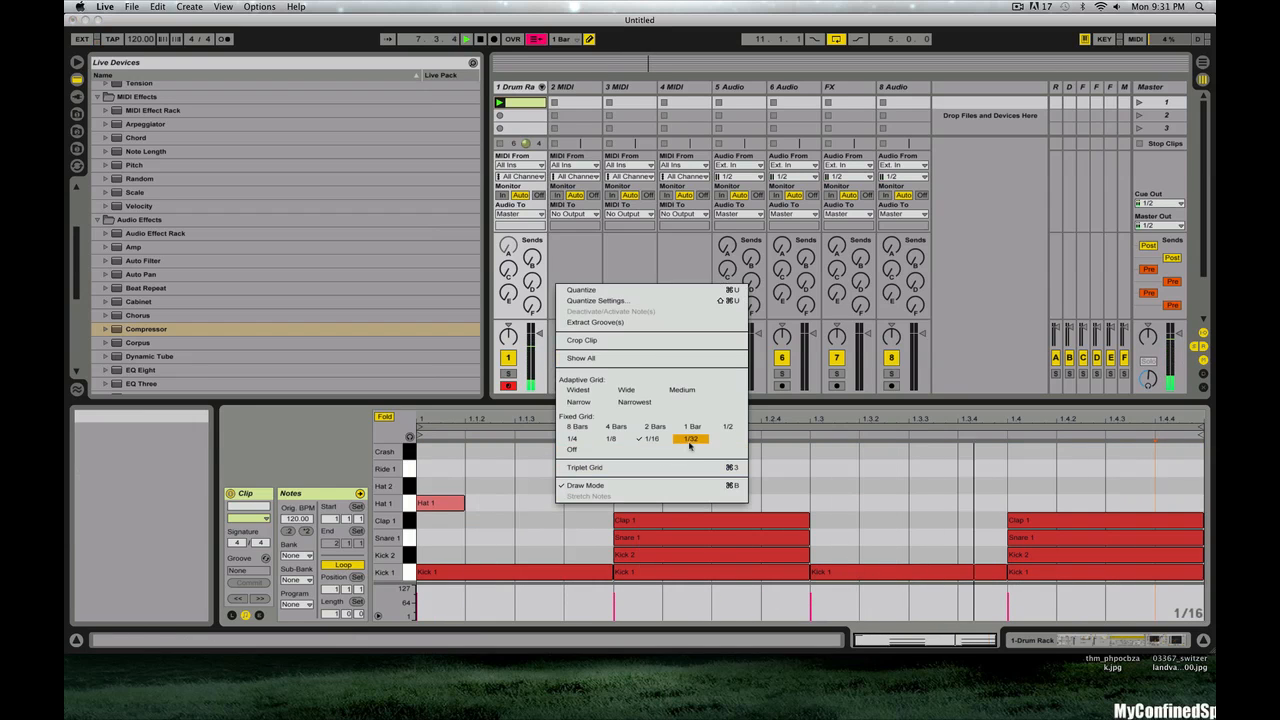
left_click(686, 437)
left_click(453, 503)
left_click(454, 486)
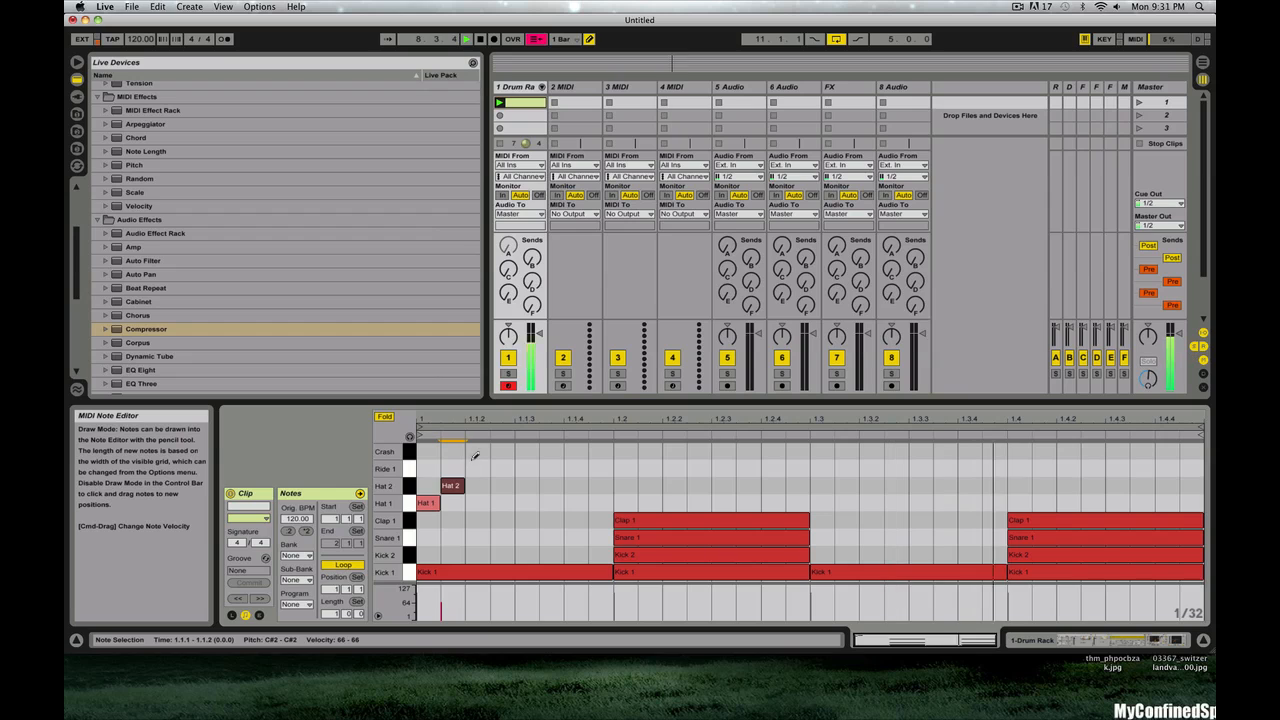
left_click(477, 469)
left_click(454, 486)
left_click(484, 469)
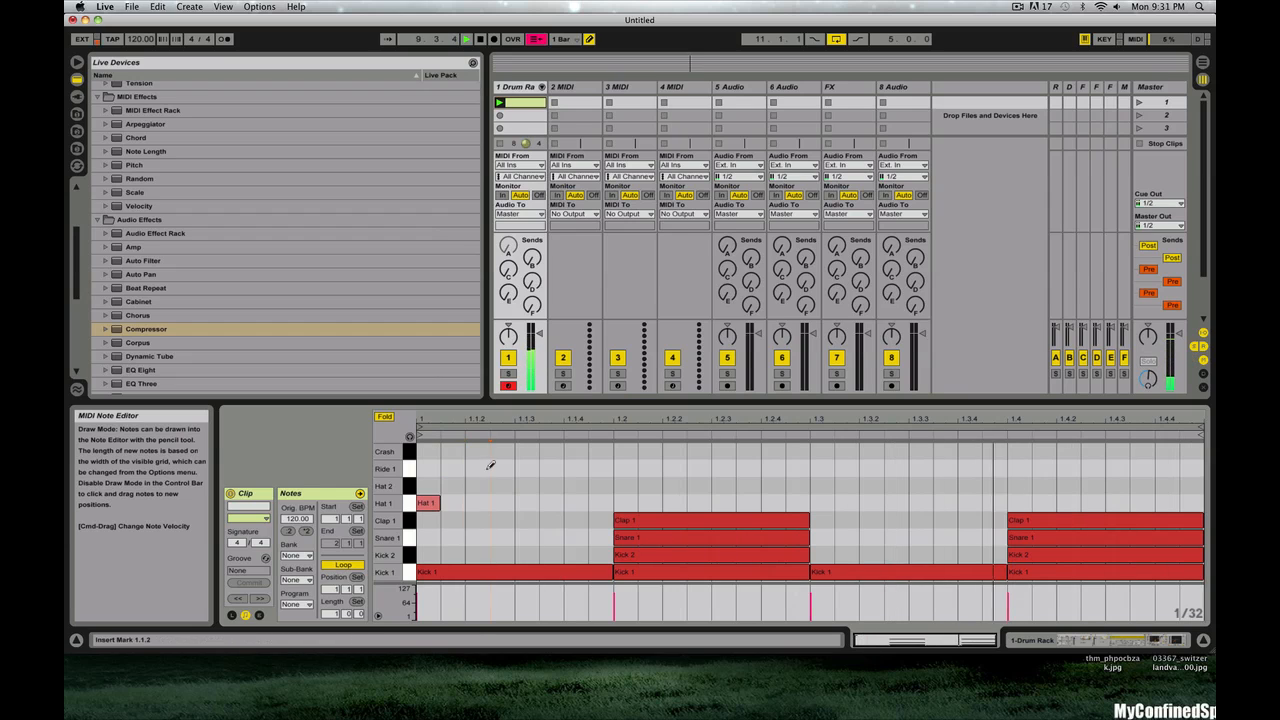
- Draw 1/32 notes for Hat 2 at 1.1.2 and 1.1.4 and for Ride 1 at 1.1.3, and leave draw mode
left_click(480, 486)
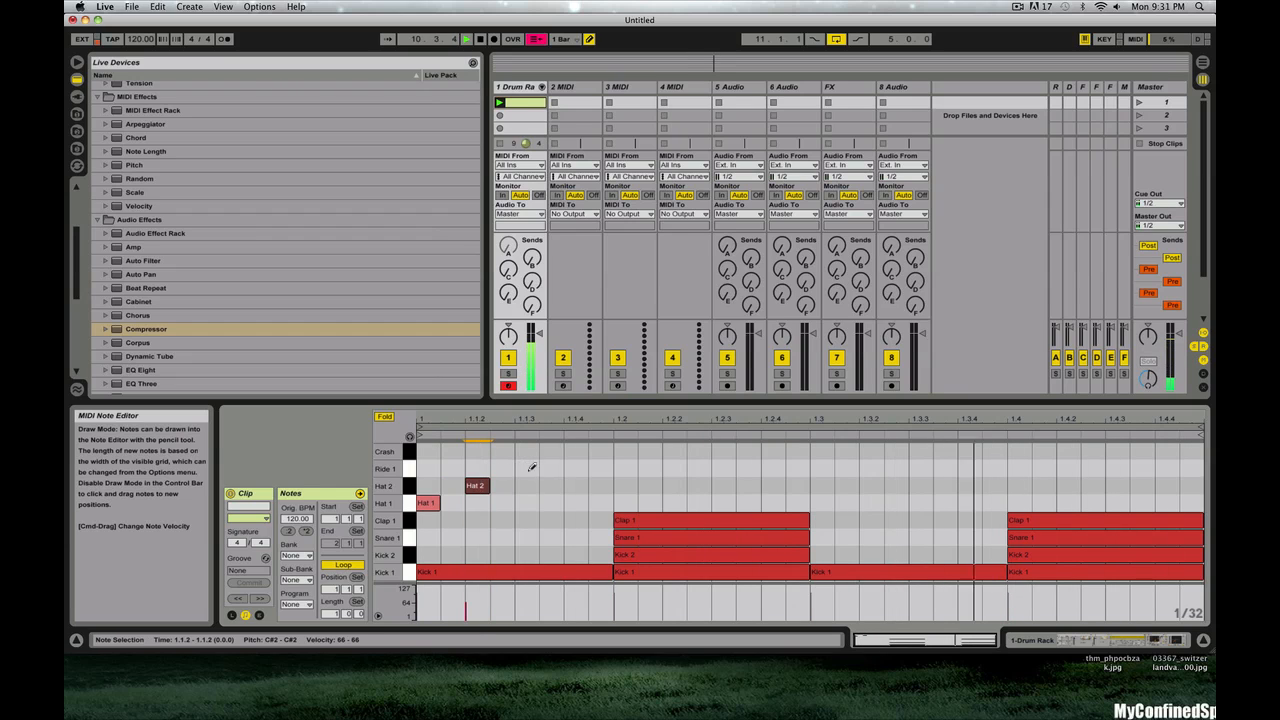
left_click(525, 469)
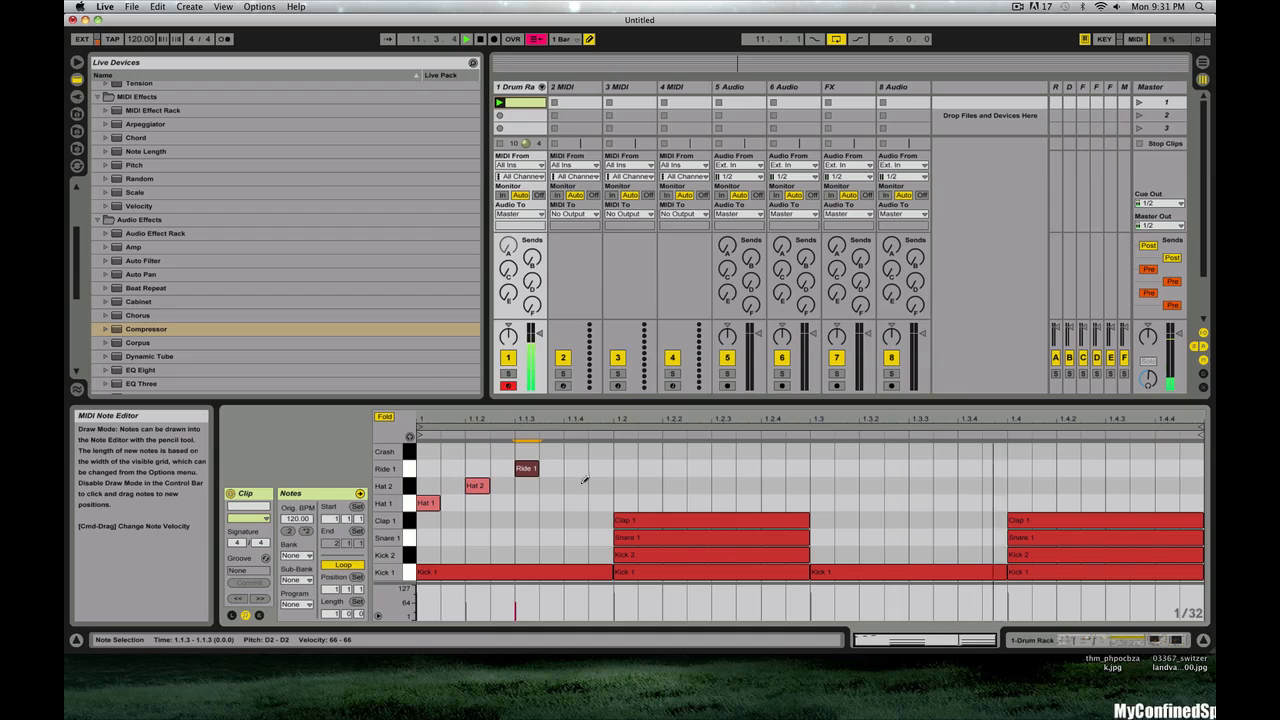
left_click(584, 484)
key("super+b")
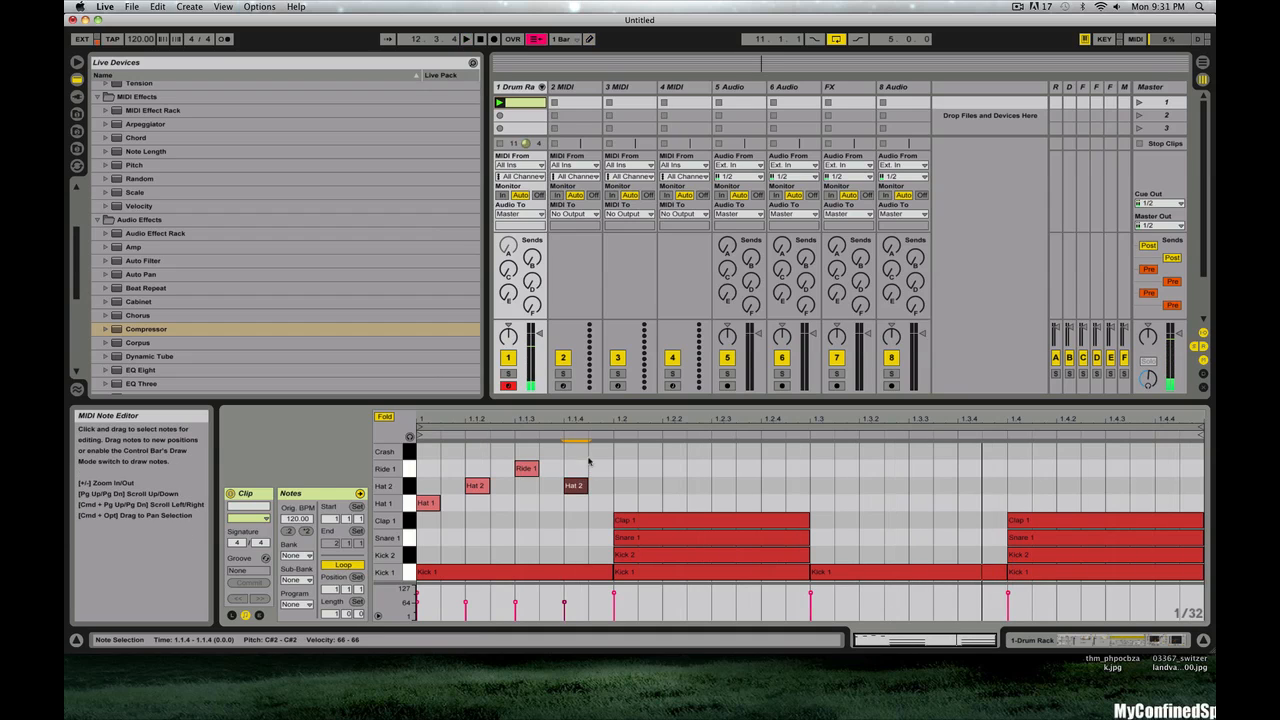
- Lengthen the four hat and ride notes of beat 1 to sixteenths and duplicate them onto beats 2, 3 and 4
left_click_drag(589, 449, 414, 517)
key("shift+Right")
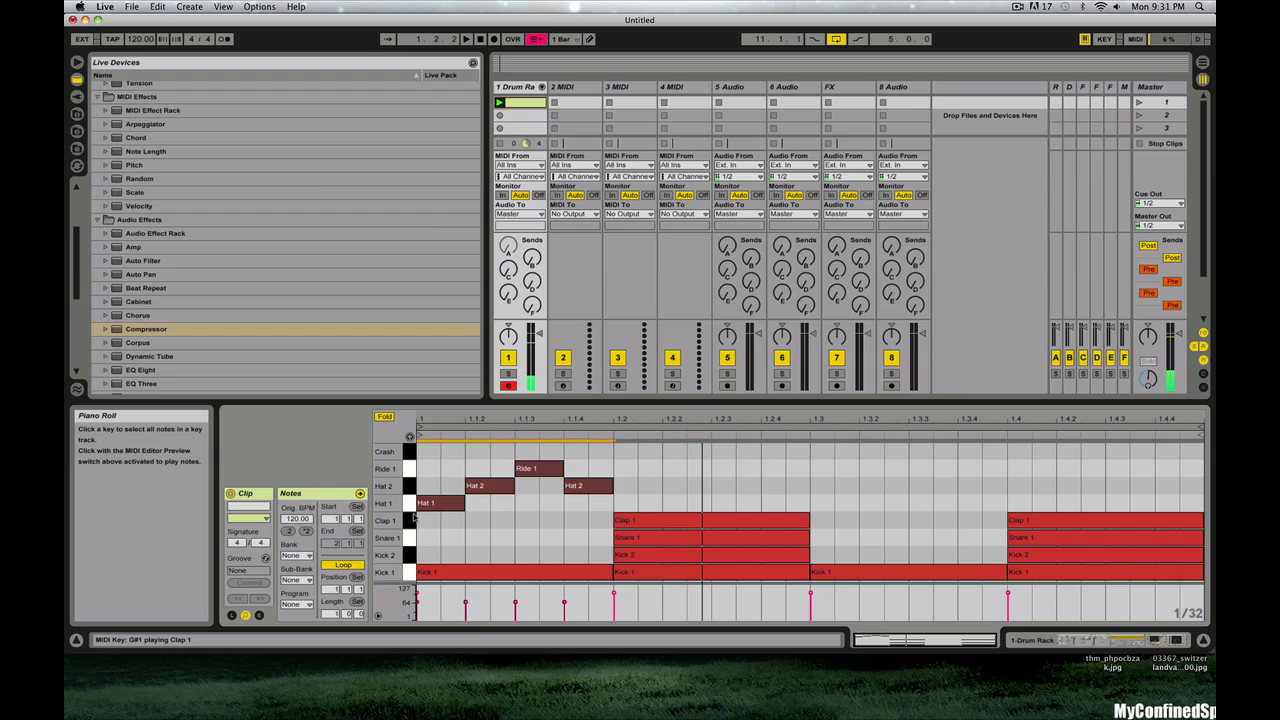
key("super+d")
key("super+d")
key("super+d")
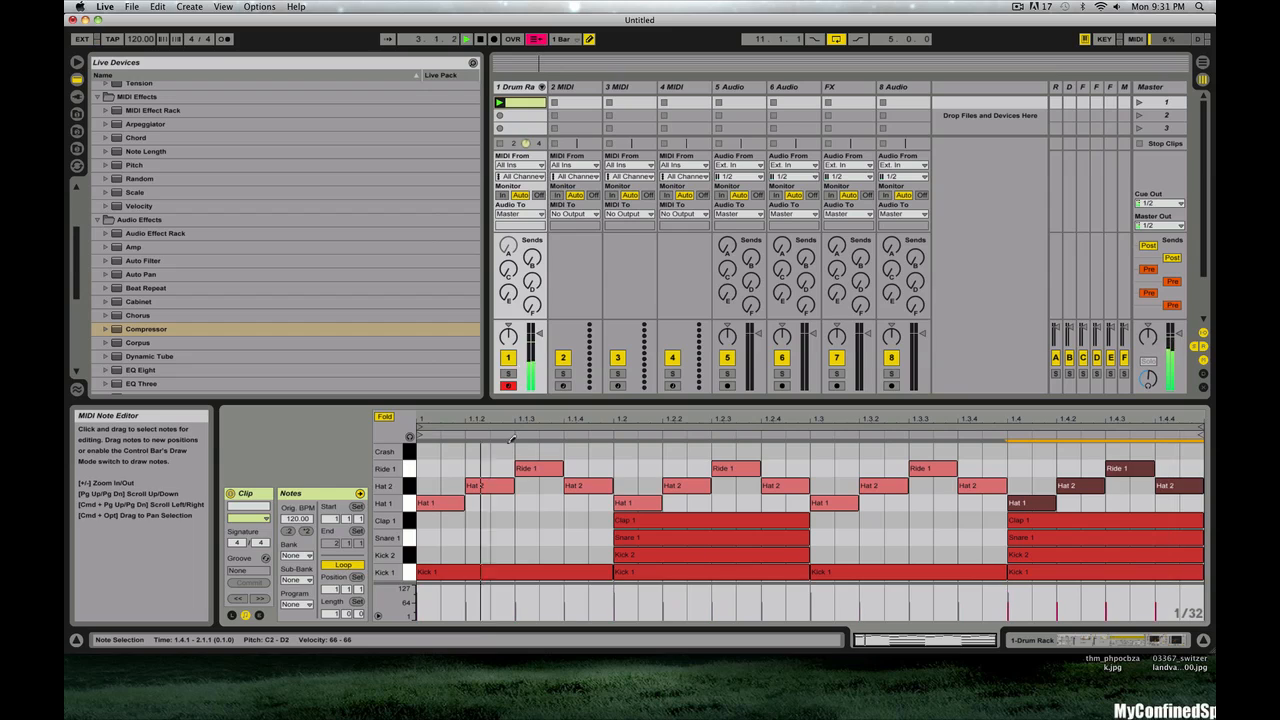
- Draw a Crash note at the start of the clip, stretch it across the whole bar and return to the drum rack's devices
key("super+b")
left_click(426, 451)
key("super+b")
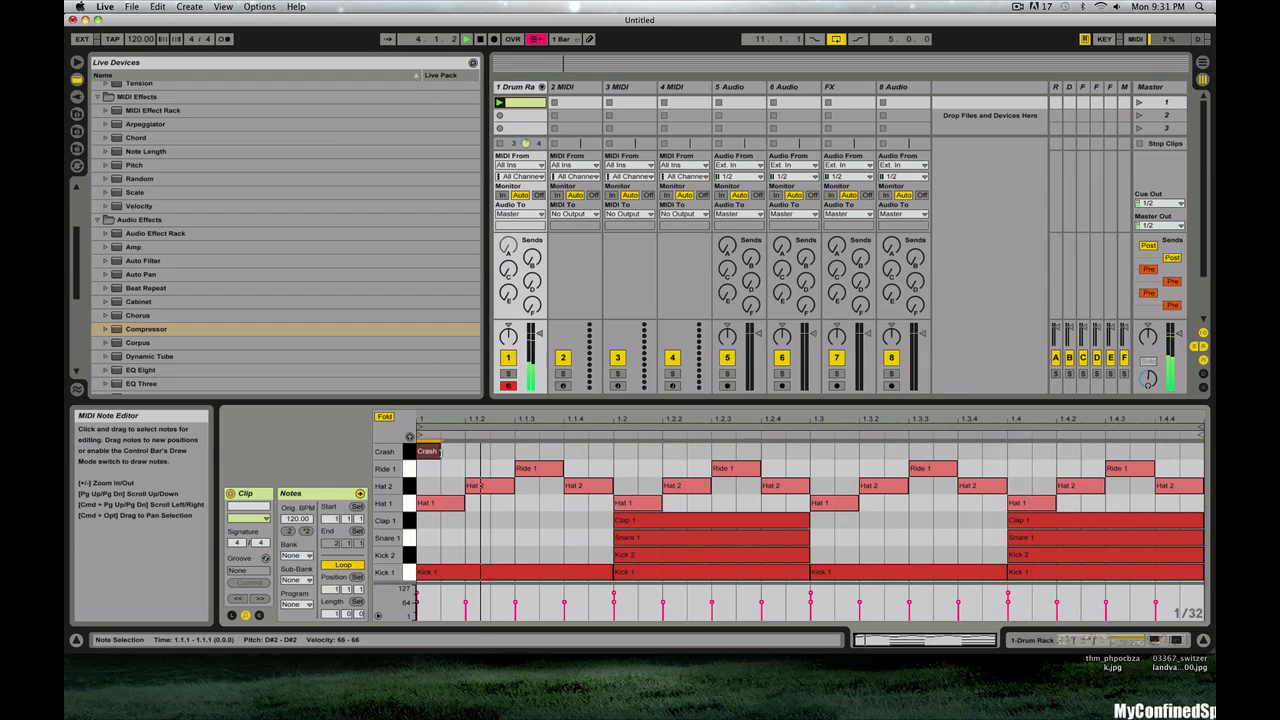
left_click_drag(440, 451, 1190, 459)
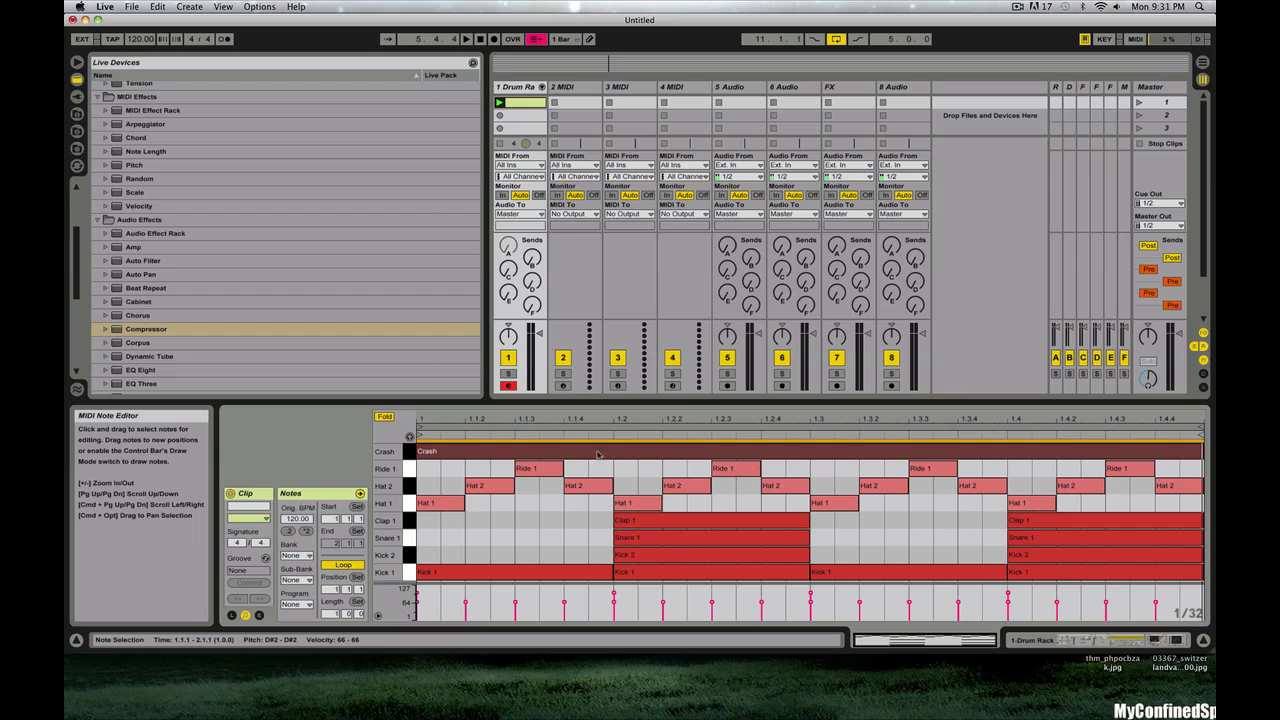
left_click(513, 88)
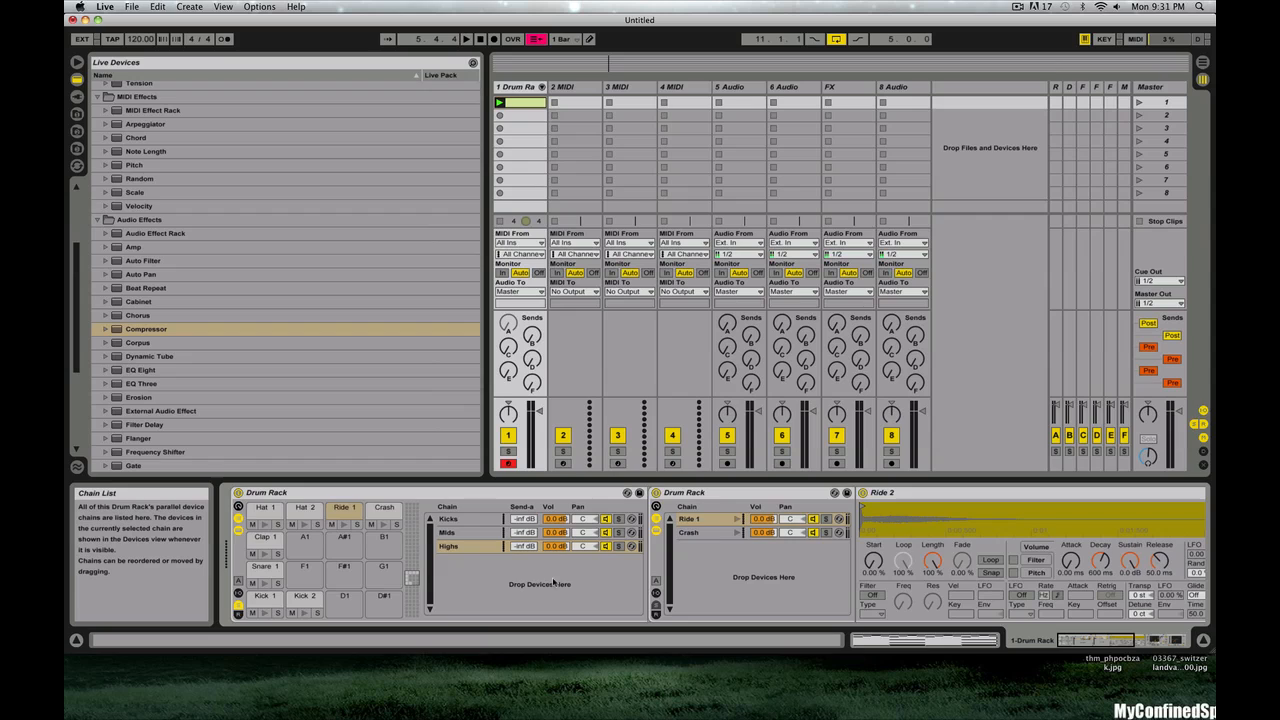
- Examine the devices in the Highs chain, comparing the Ride 2 sampler's own filter with the Auto Filter and Compressor behind it
scroll(627, 546, "right", 10)
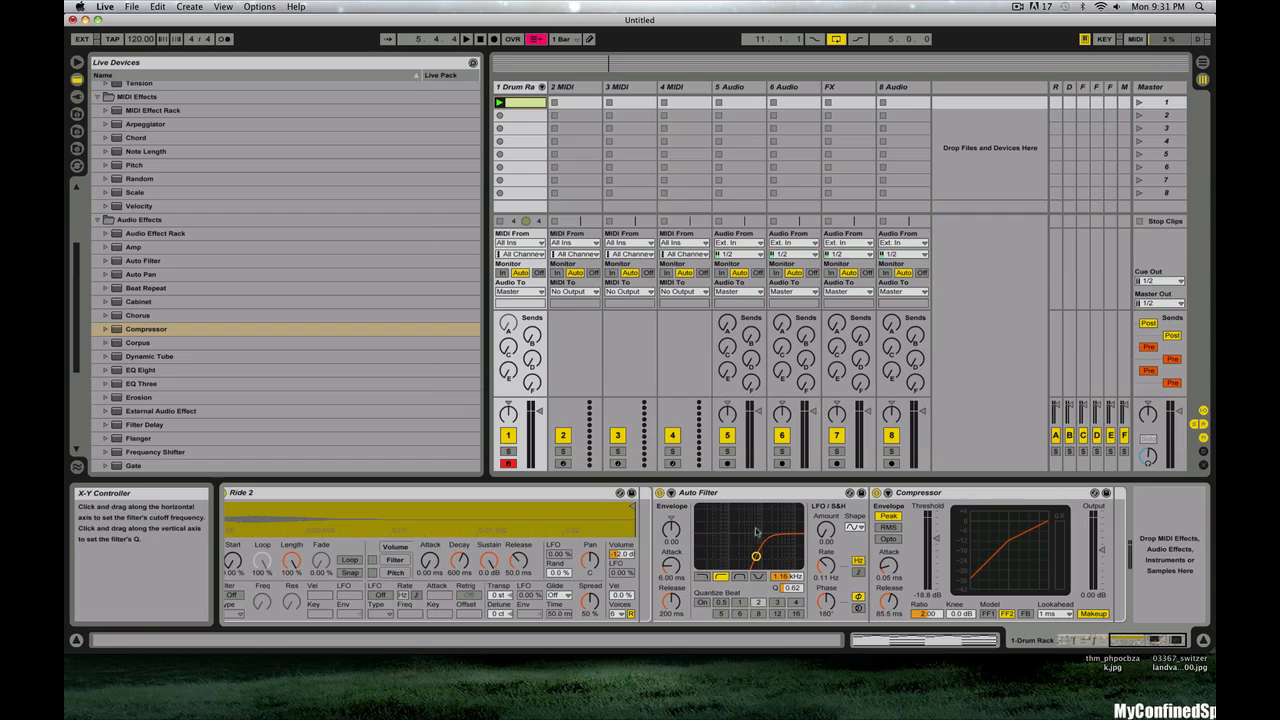
scroll(732, 506, "left", 4)
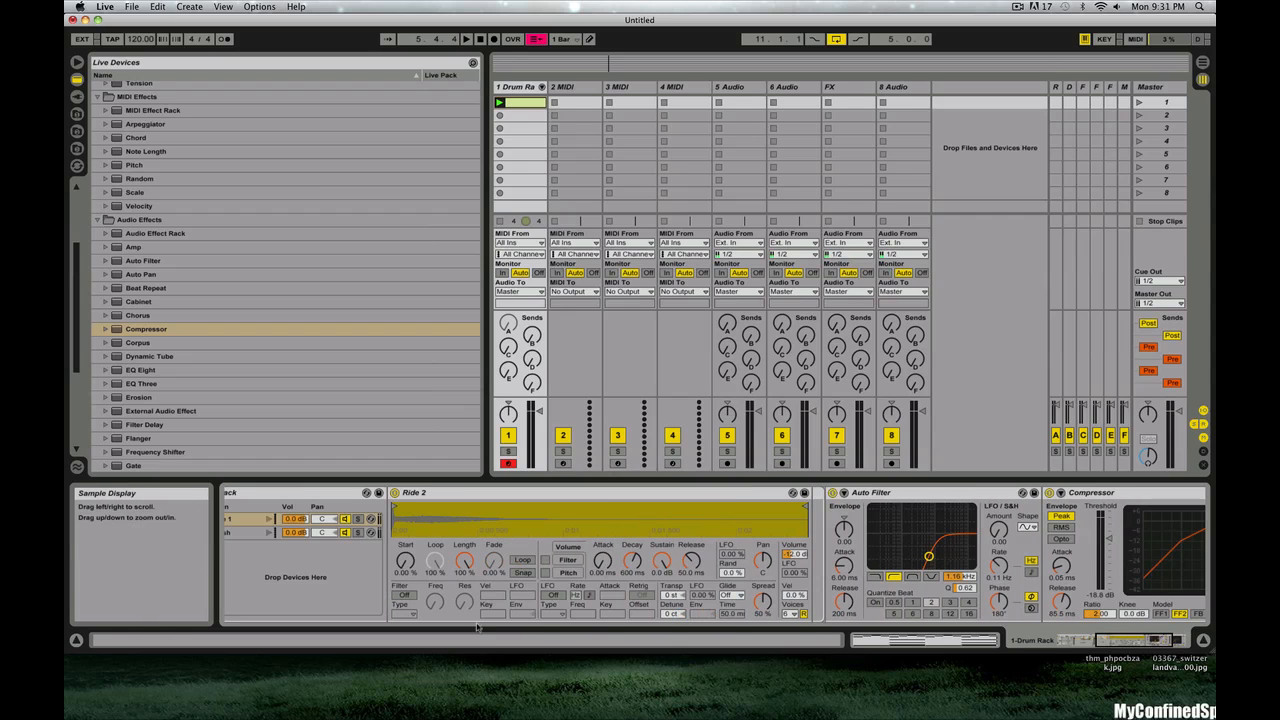
left_click(402, 595)
left_click(402, 594)
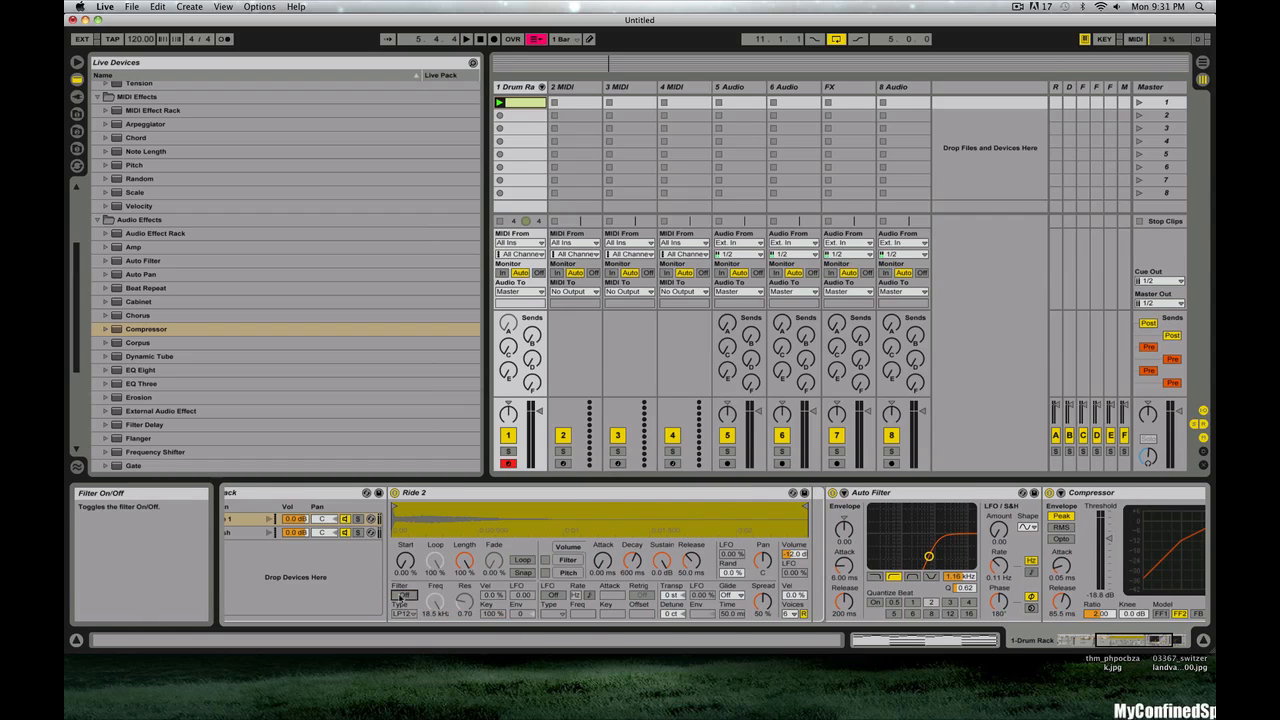
scroll(928, 552, "right", 4)
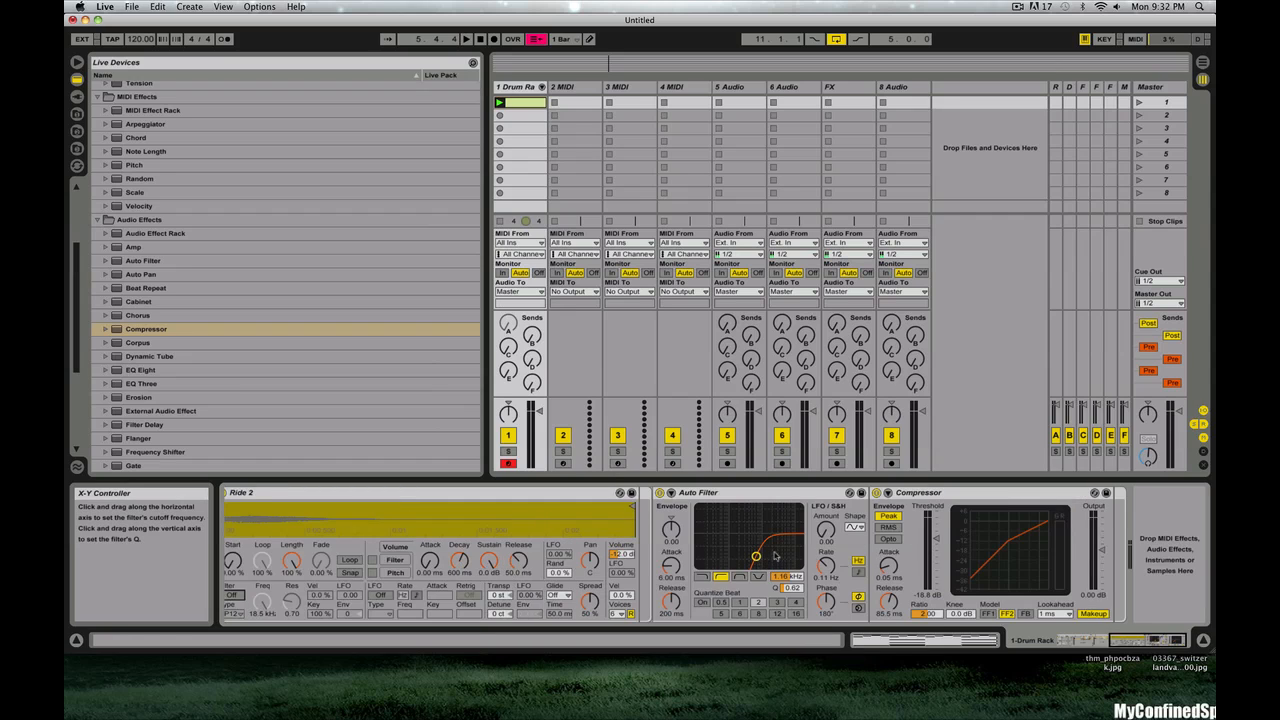
scroll(775, 556, "left", 5)
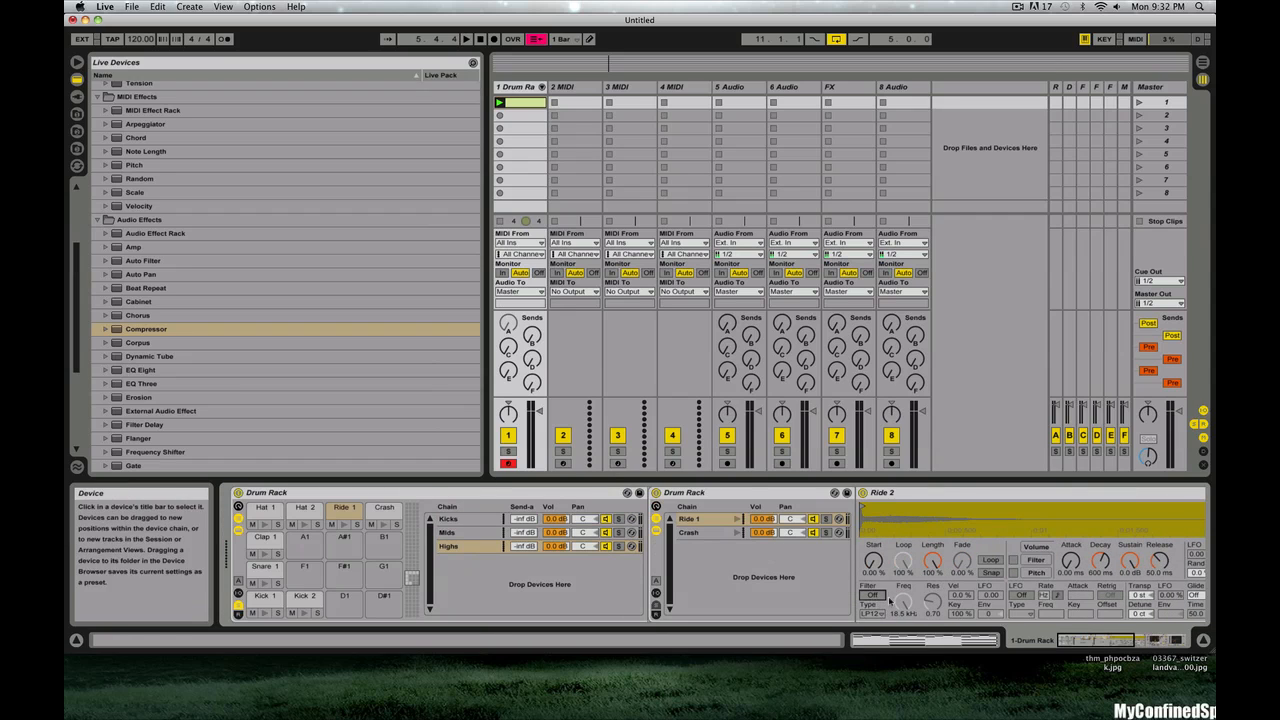
scroll(904, 600, "right", 8)
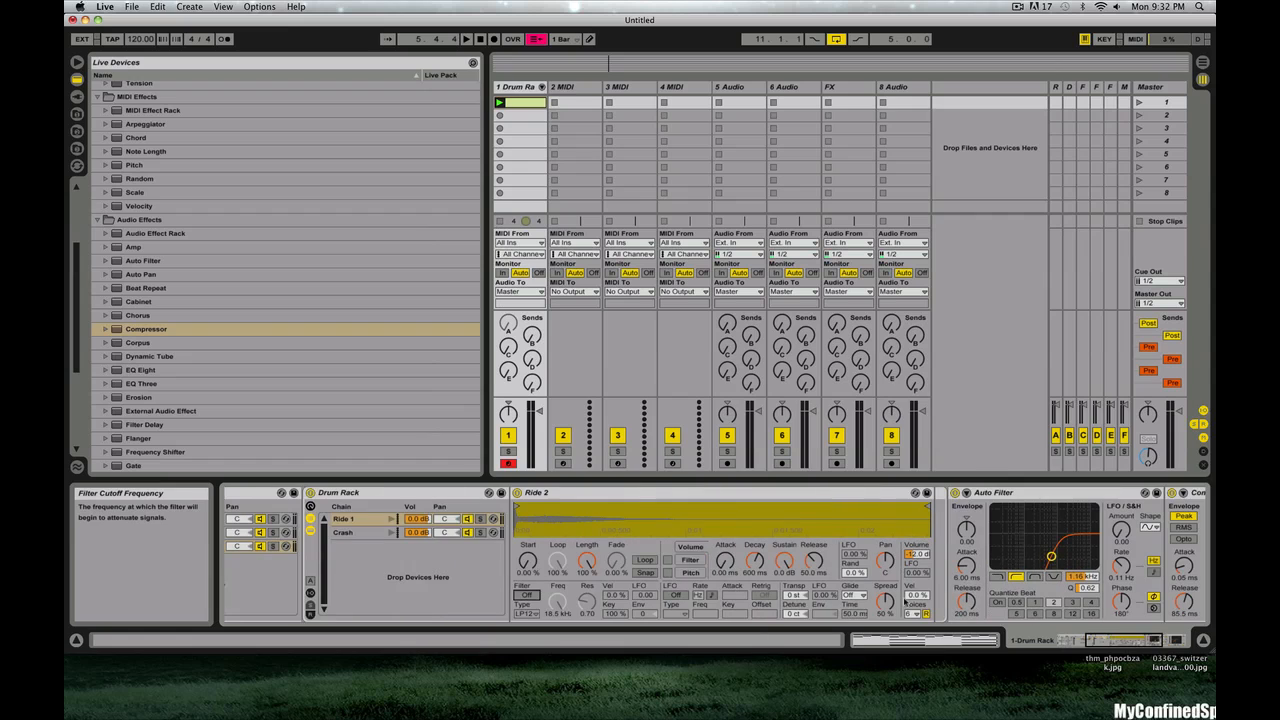
scroll(1020, 523, "right", 7)
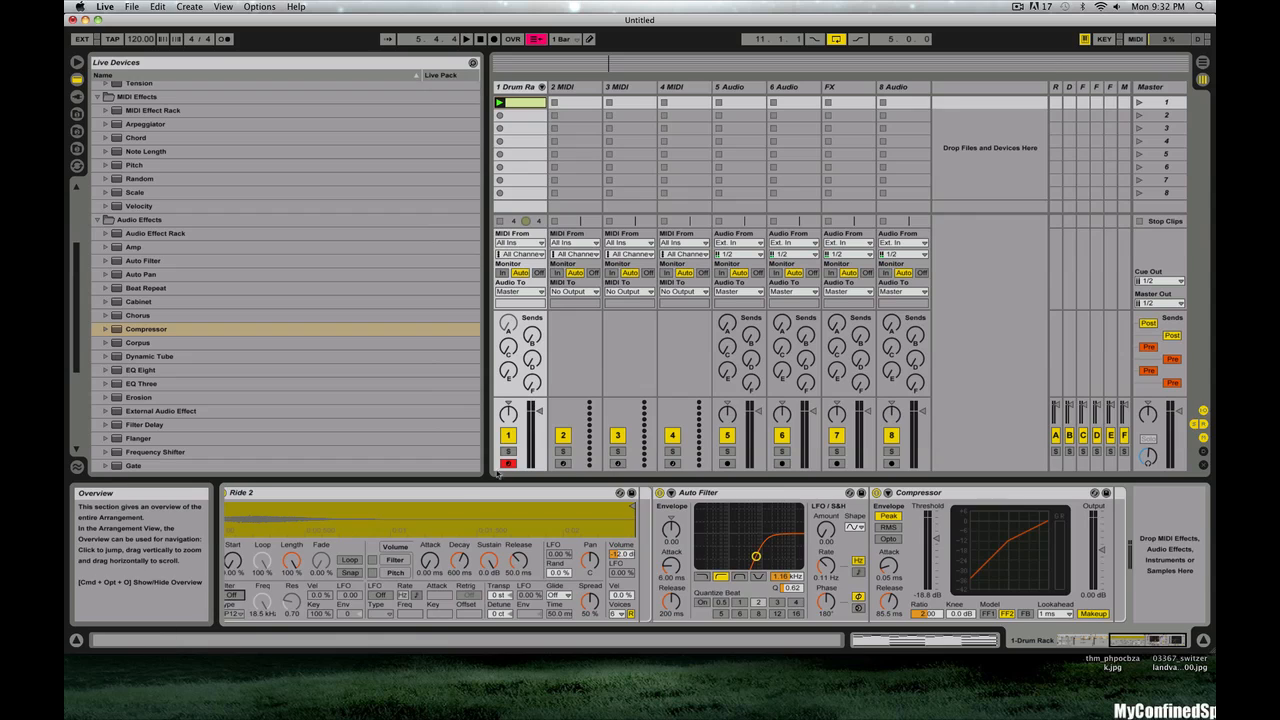
scroll(445, 523, "left", 10)
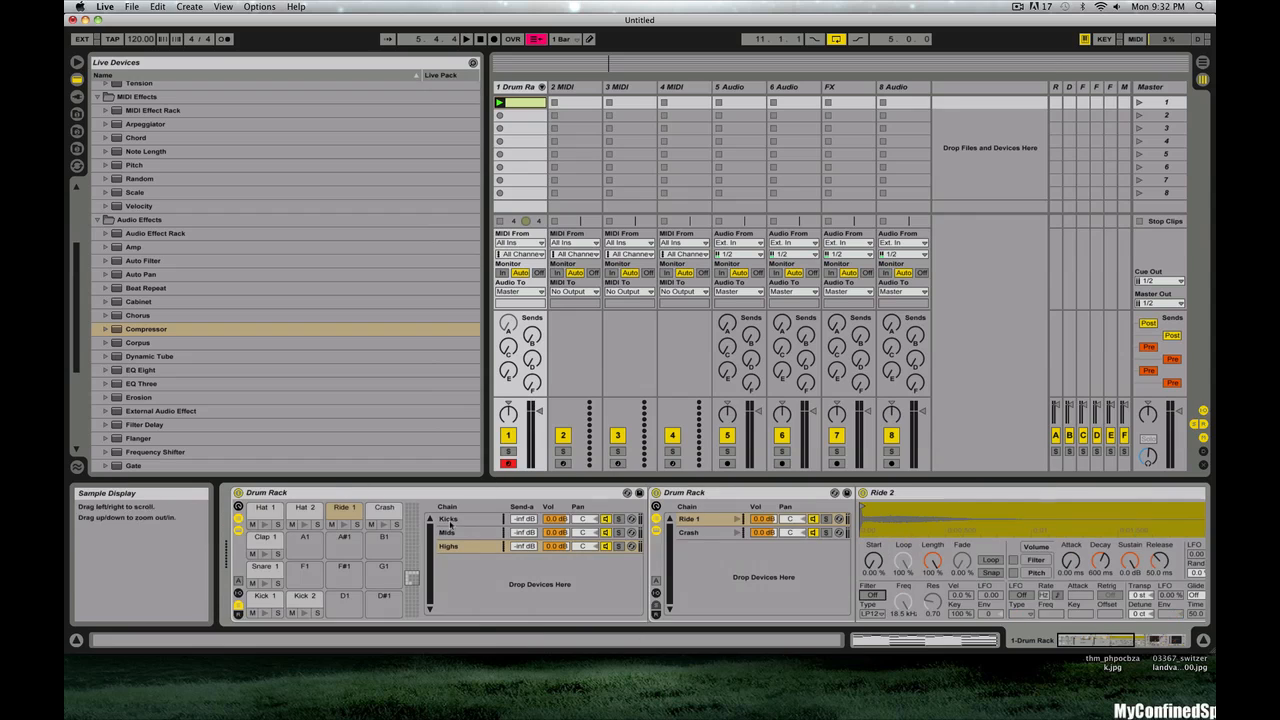
- Save the whole drum rack as a preset named Dance Kit 2
left_click(640, 493)
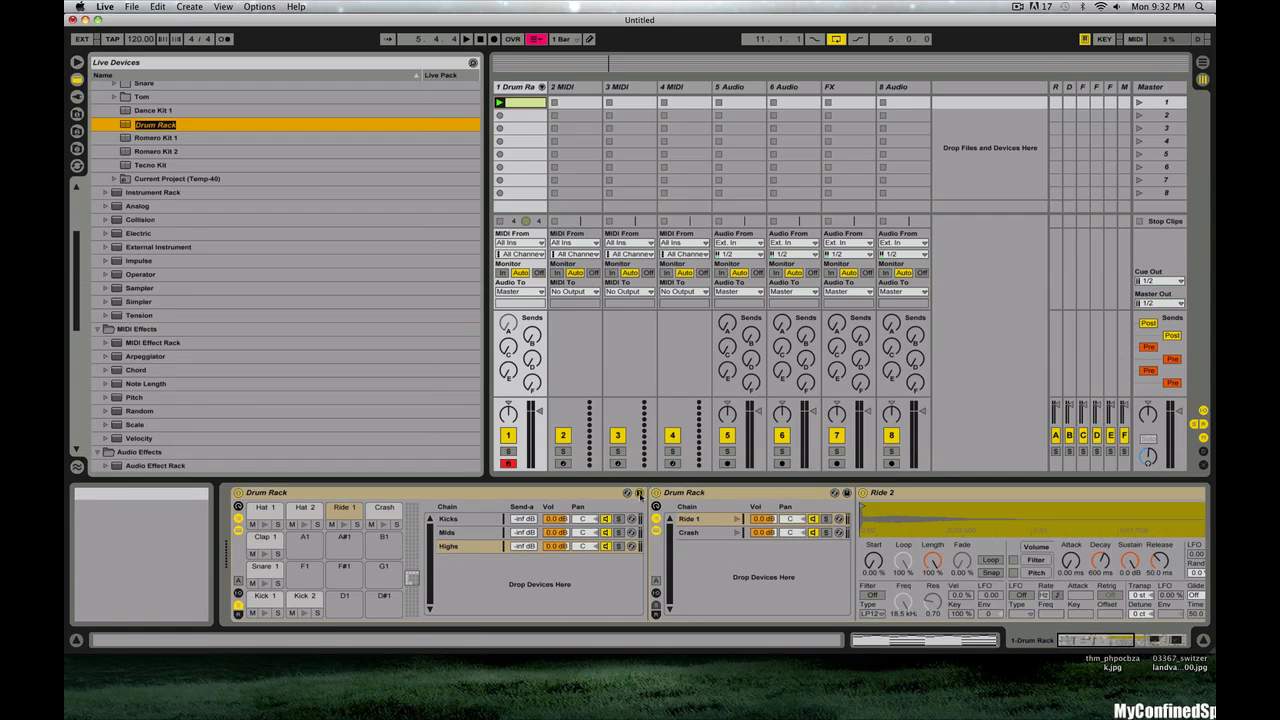
type("Dance Kit 2")
key("Return")
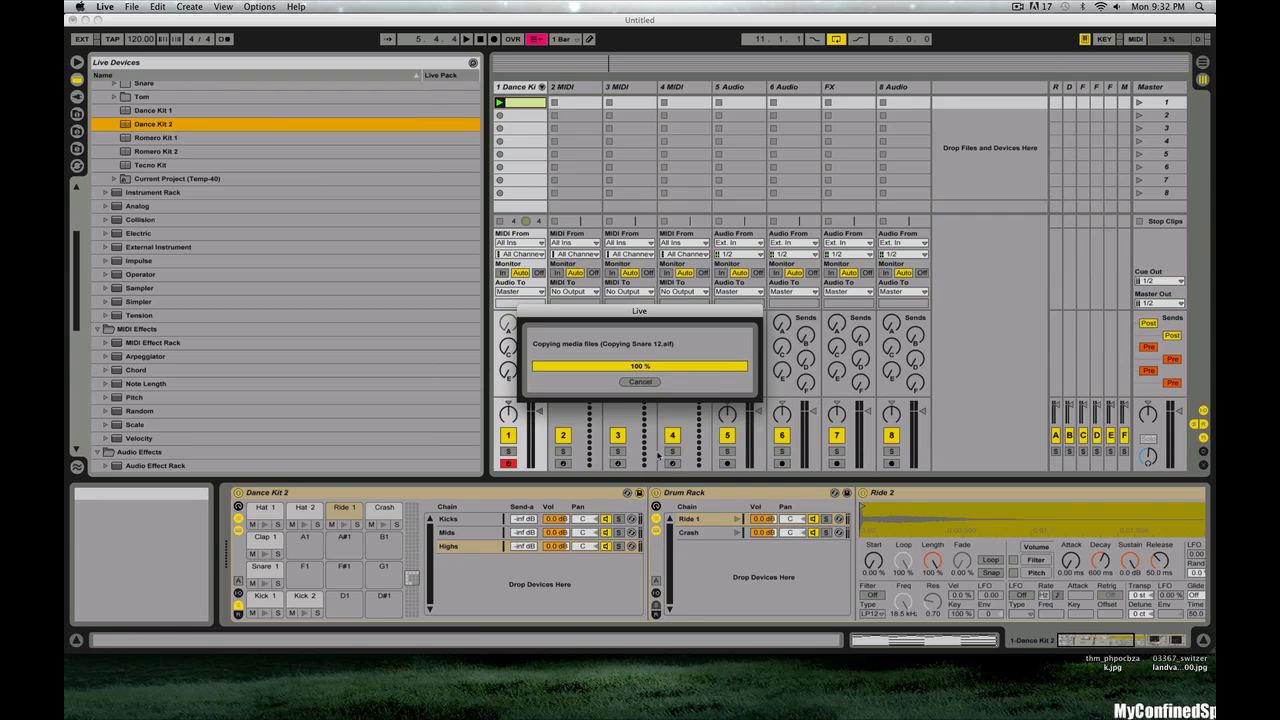
- Open the recent set Ill Techno Grip, discarding the changes to the untitled set
left_click(131, 6)
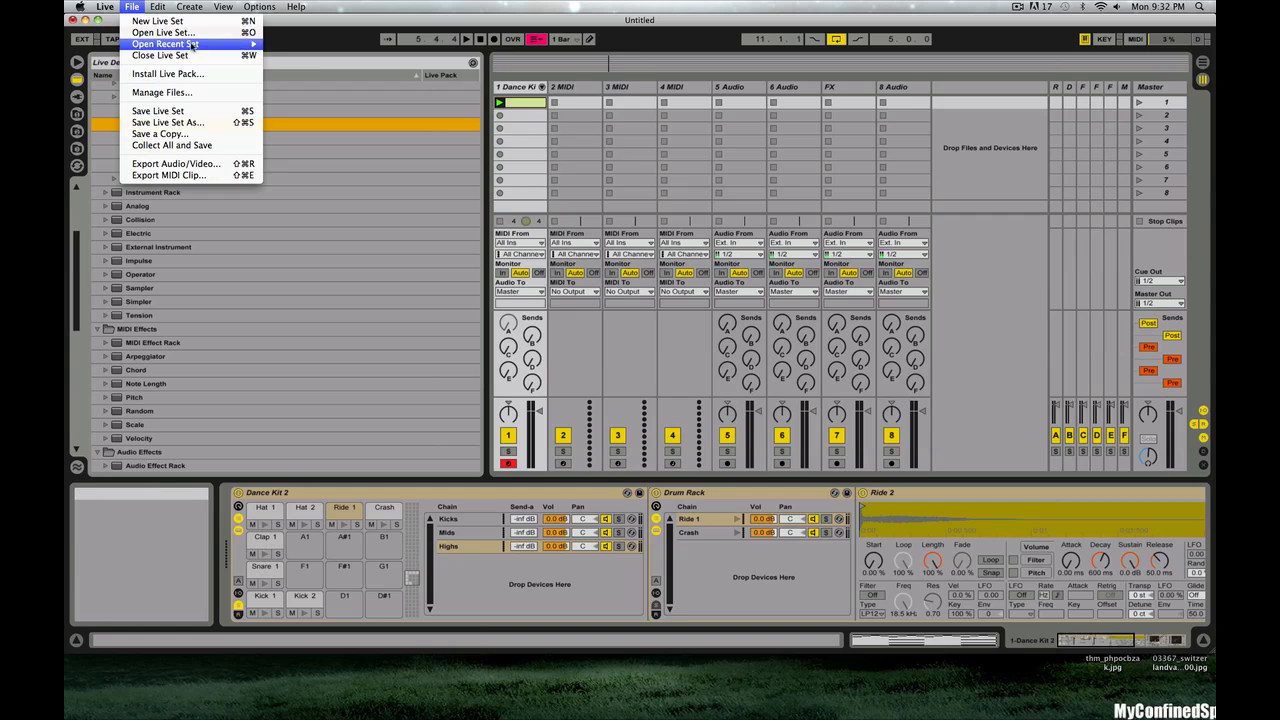
mouse_move(194, 45)
left_click(305, 45)
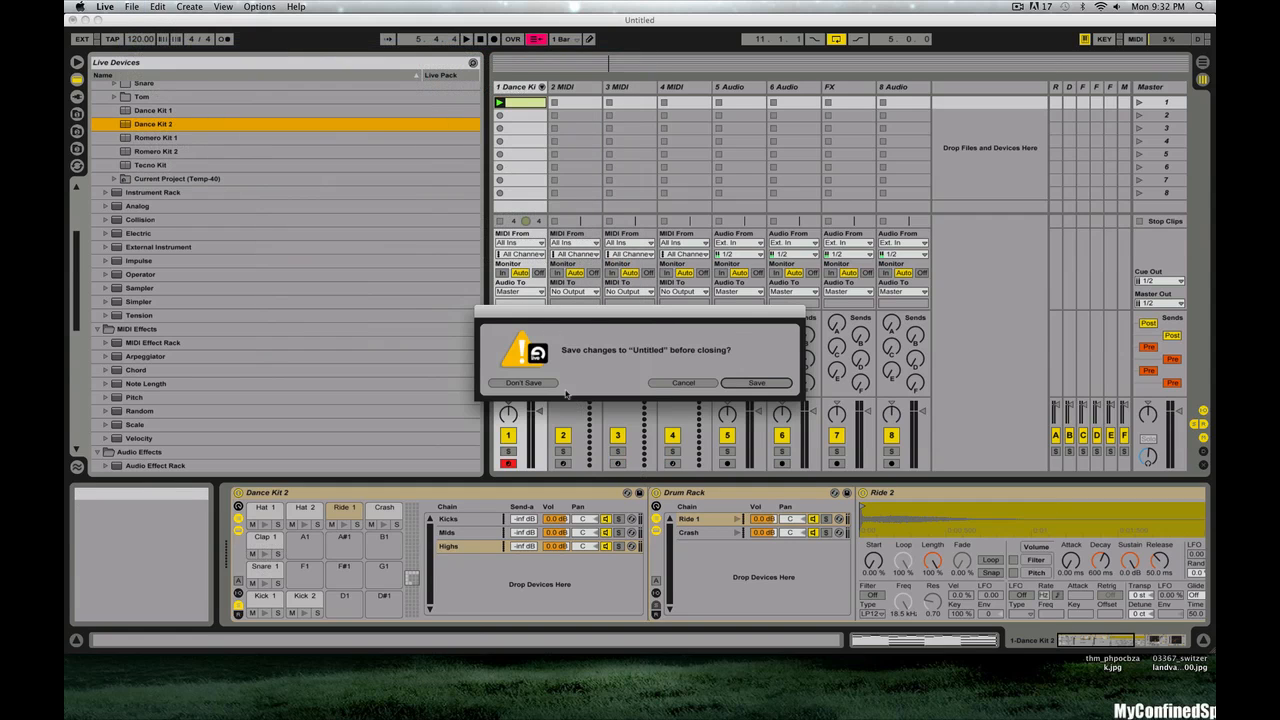
left_click(547, 384)
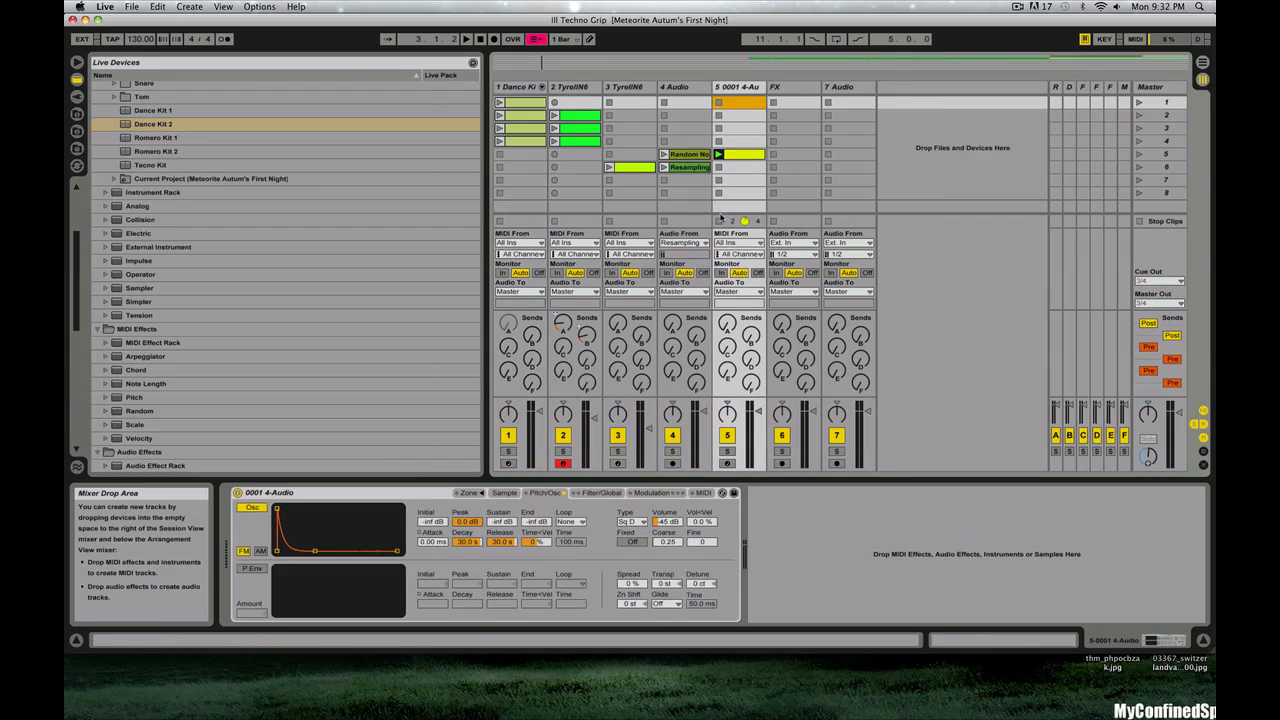
- Stop the clip on track 5 and set a three-bar loop starting at bar 38 in the Arrangement
left_click(719, 221)
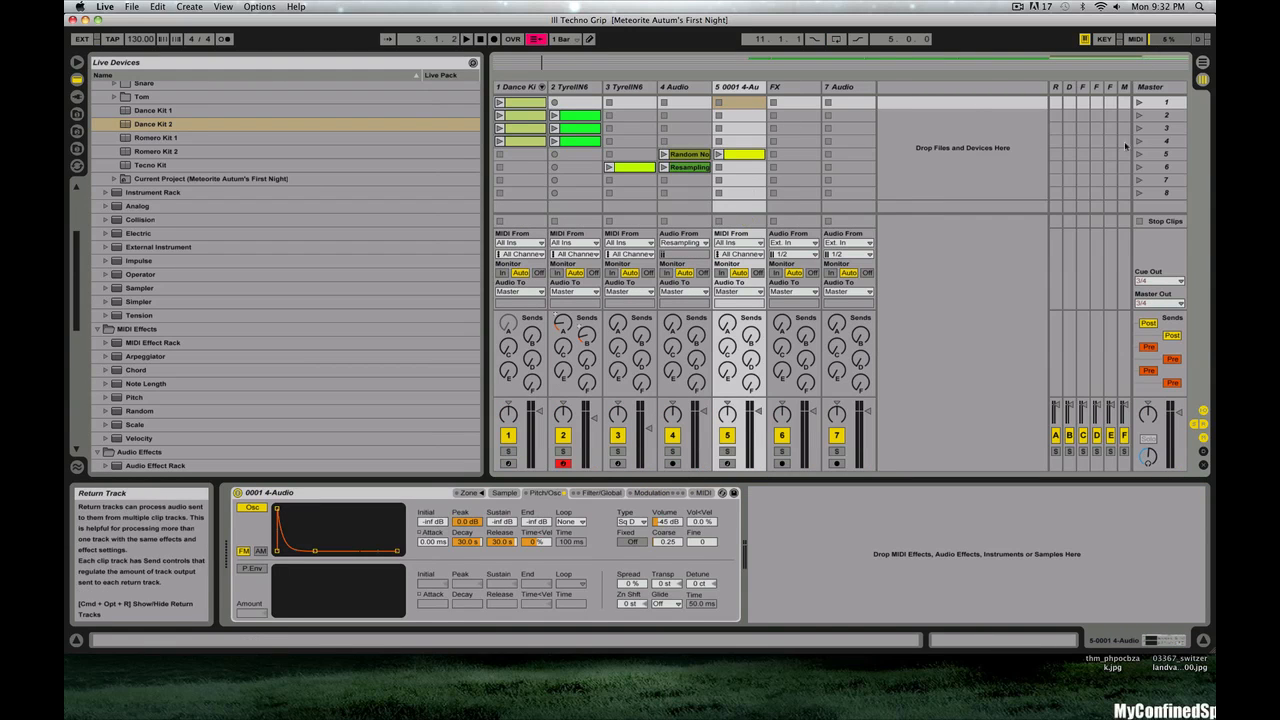
key("Tab")
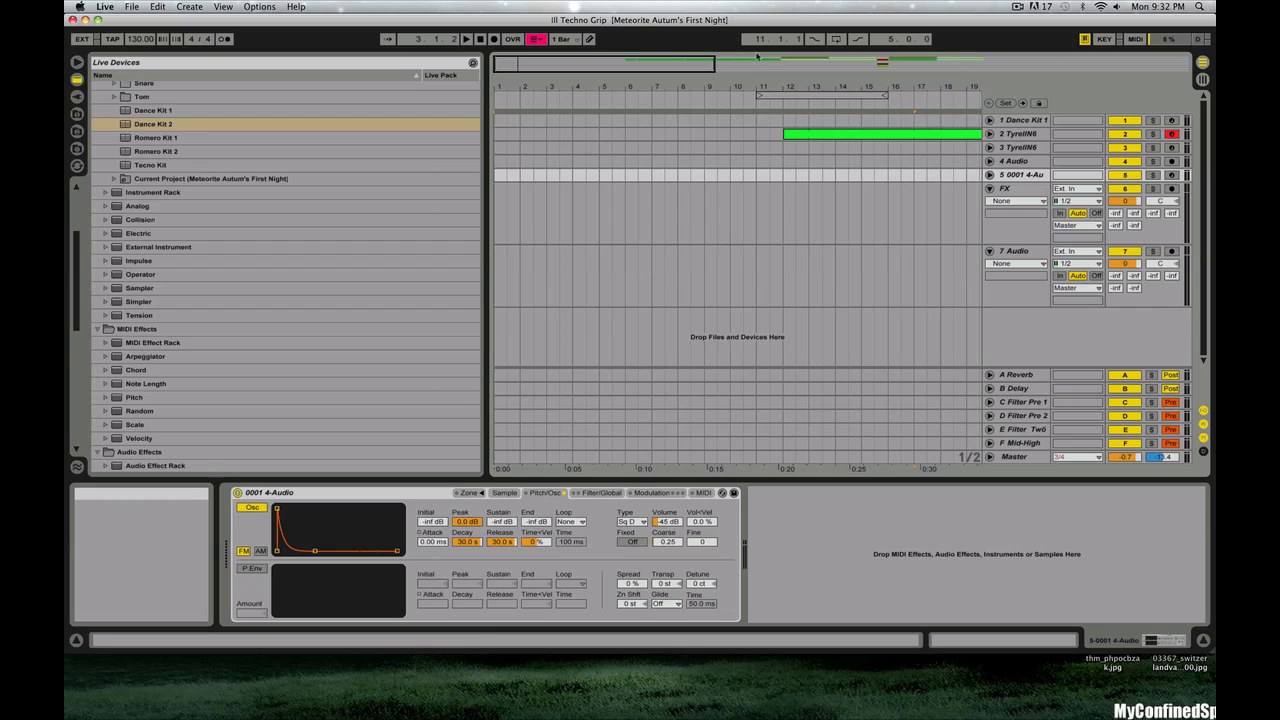
left_click_drag(509, 60, 858, 61)
left_click_drag(699, 147, 805, 148)
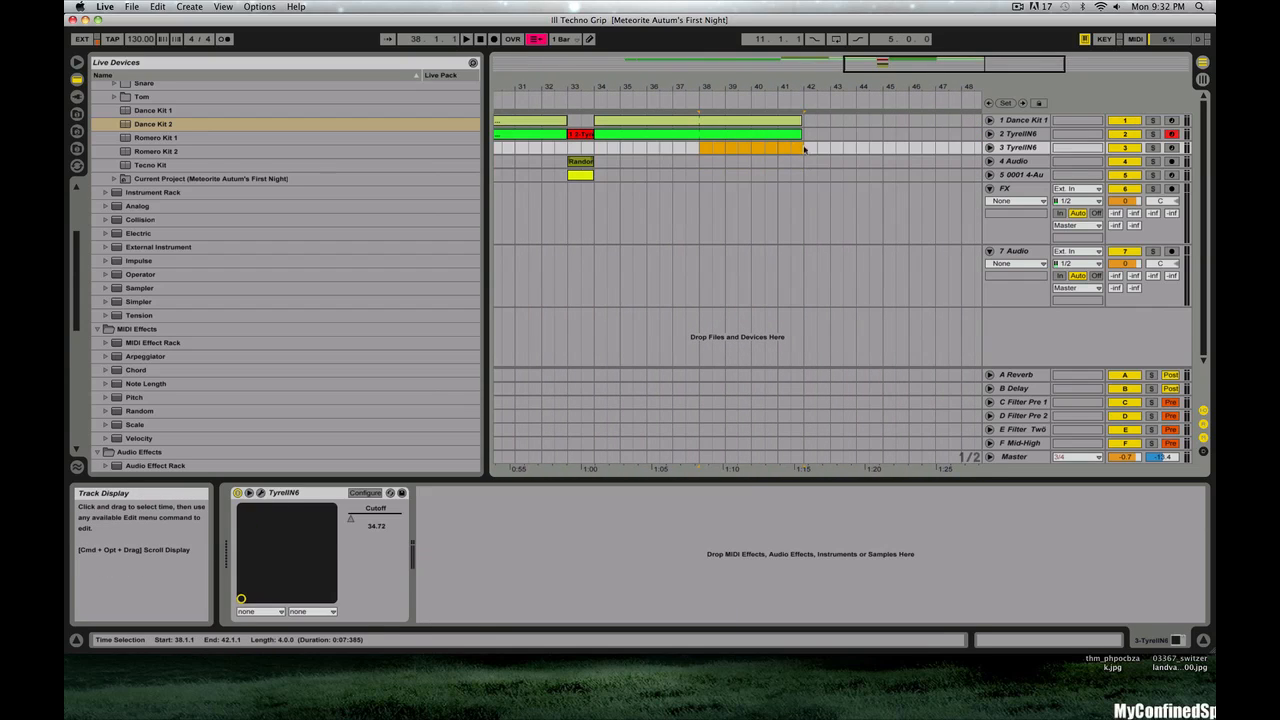
key("super+l")
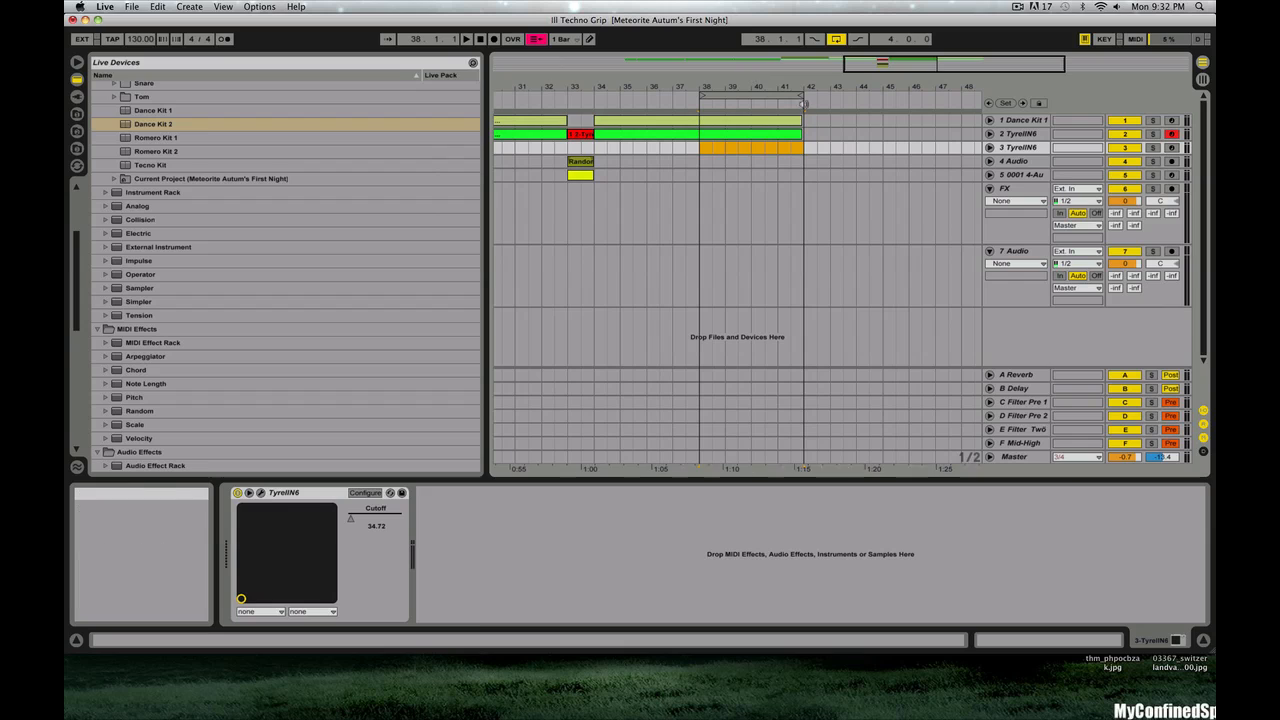
mouse_move(802, 97)
left_mouse_down()
mouse_move(731, 93)
mouse_move(744, 93)
left_mouse_up()
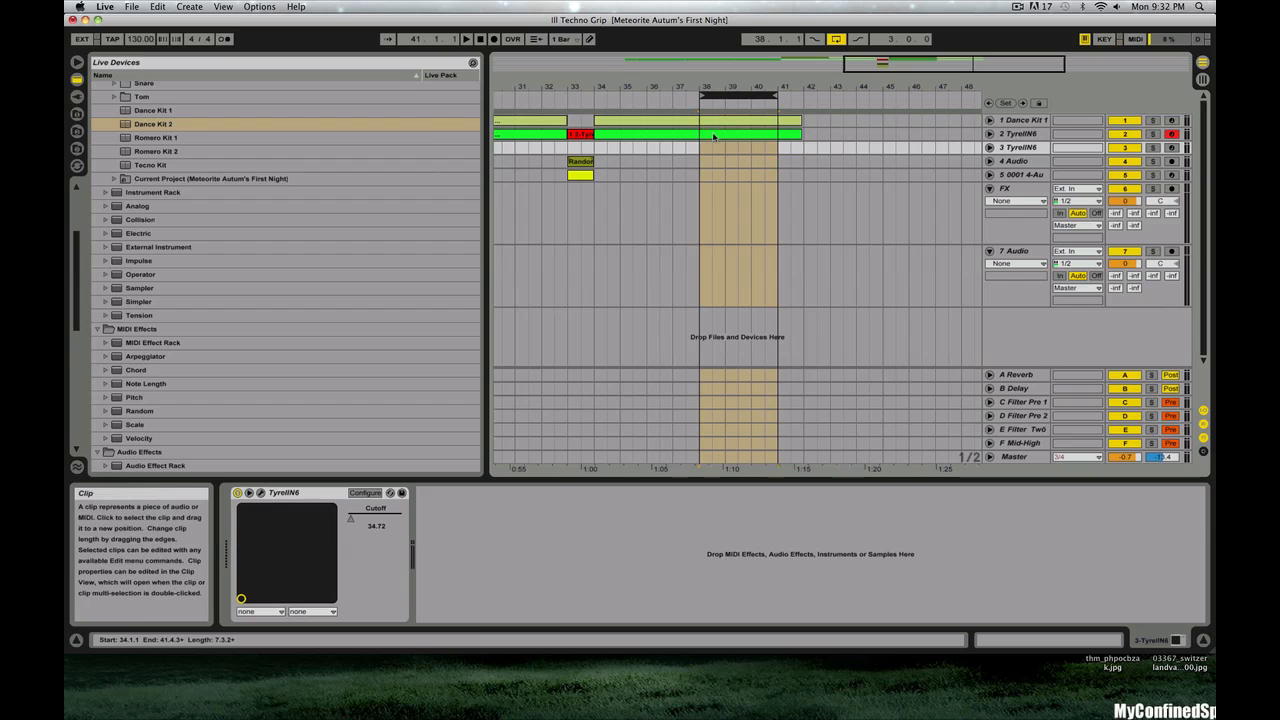
- Play the looped section and unfold the tracks 2 TyrellN6 and 1 Dance Kit 1
key("space")
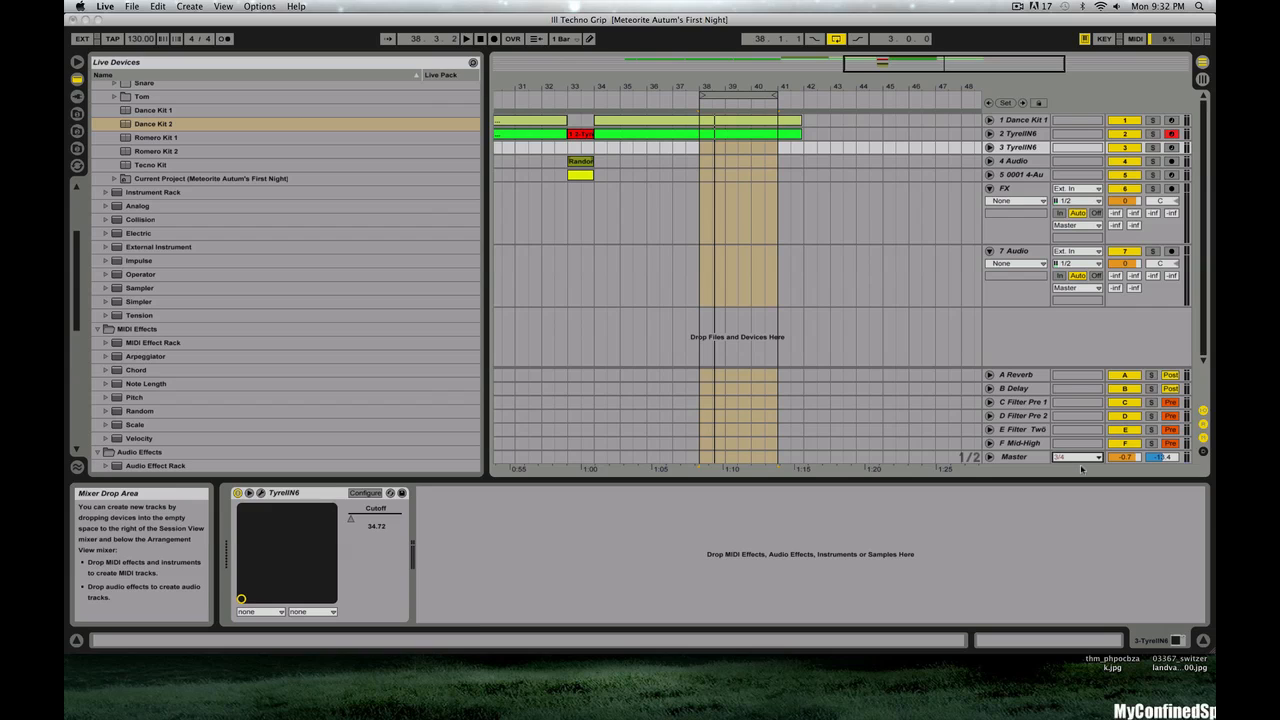
left_click(990, 133)
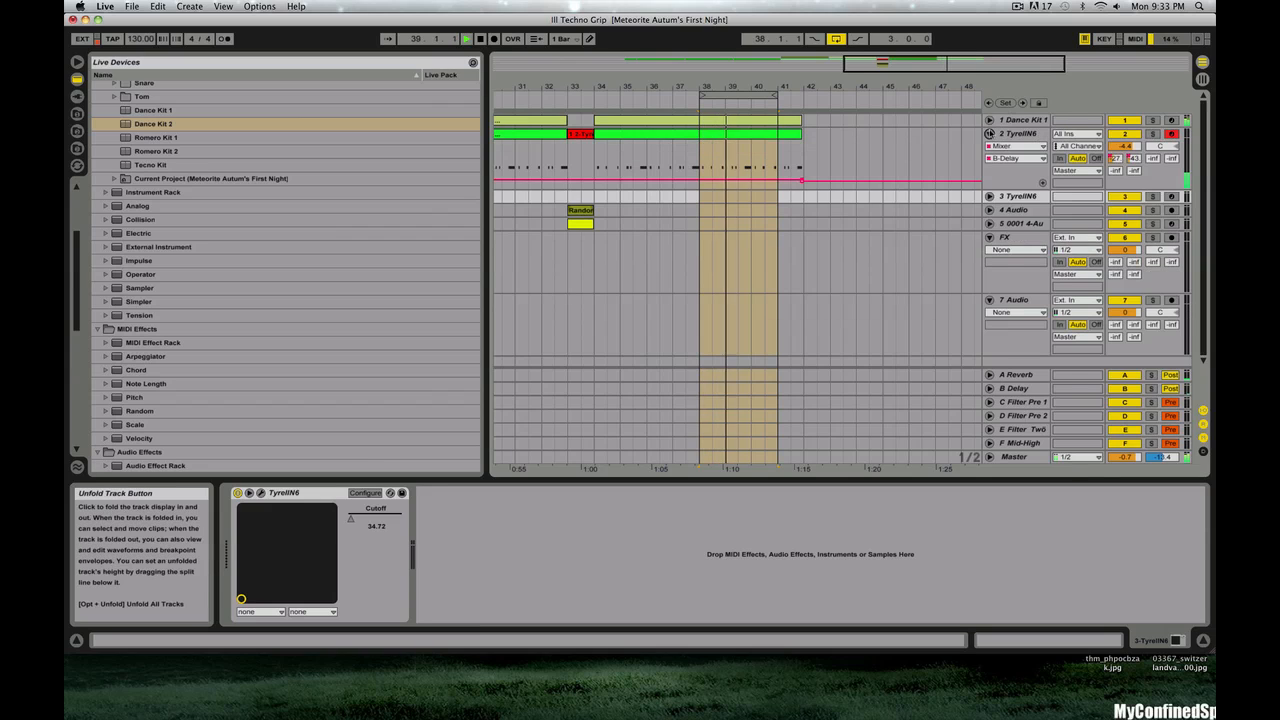
left_click(990, 119)
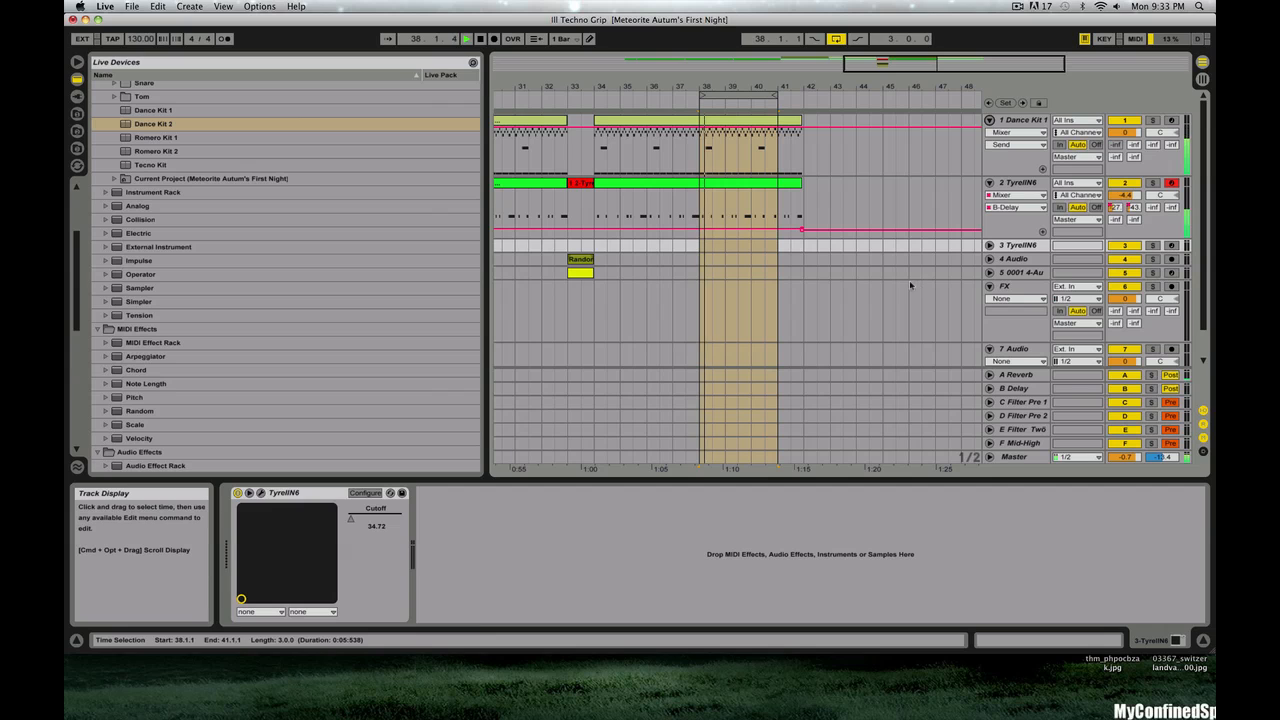
- Extend the loop to four bars and stretch the end of the Dance Kit 1 clip to bar 42
left_click_drag(778, 96, 802, 96)
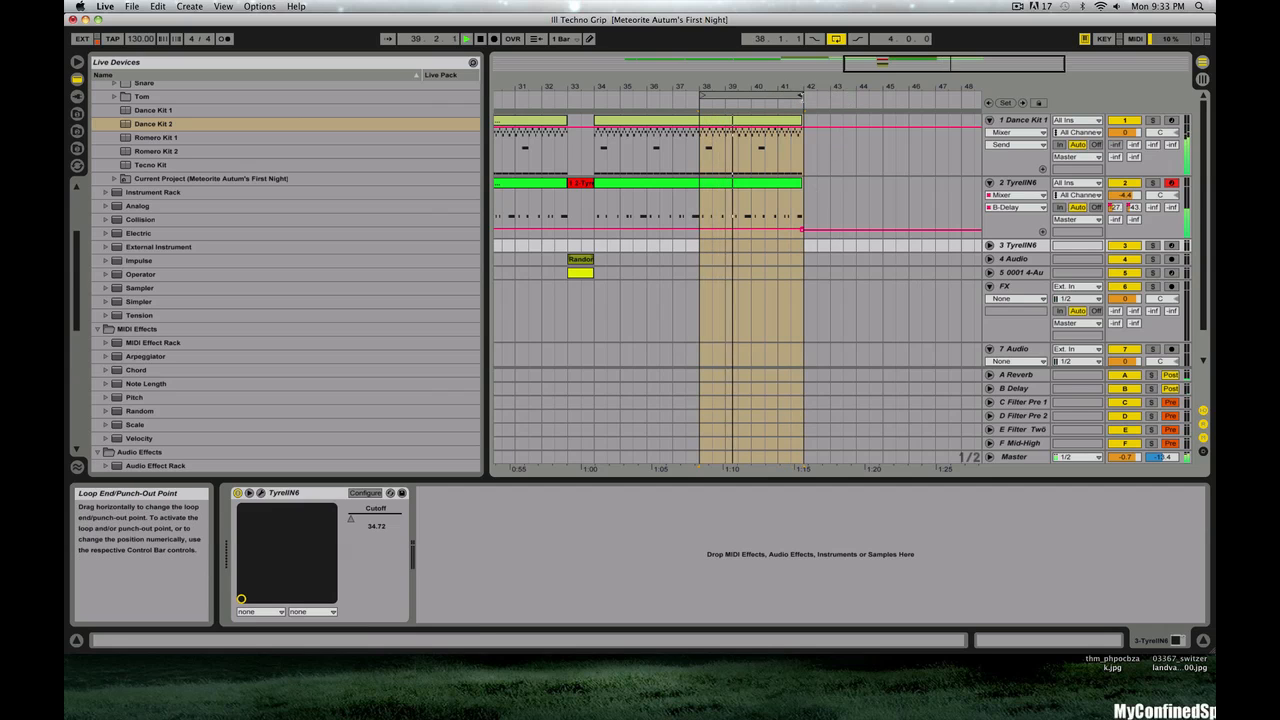
left_click_drag(890, 65, 946, 92)
left_click_drag(772, 119, 780, 120)
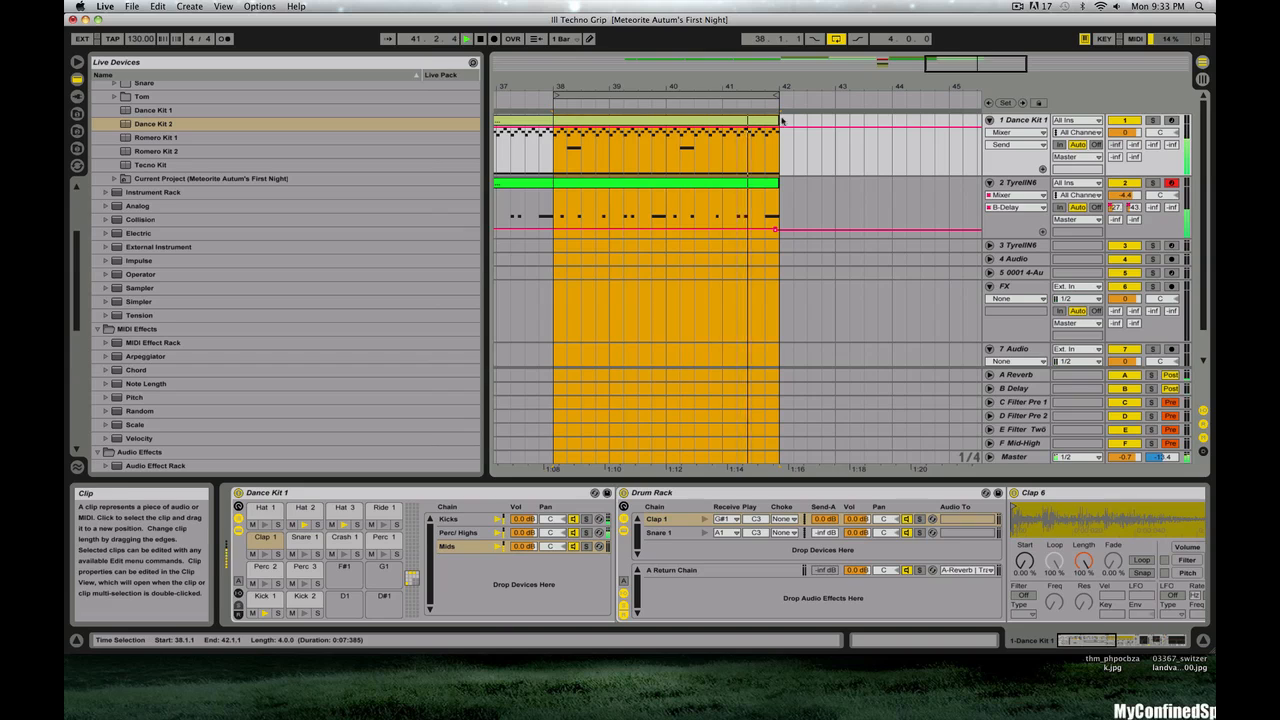